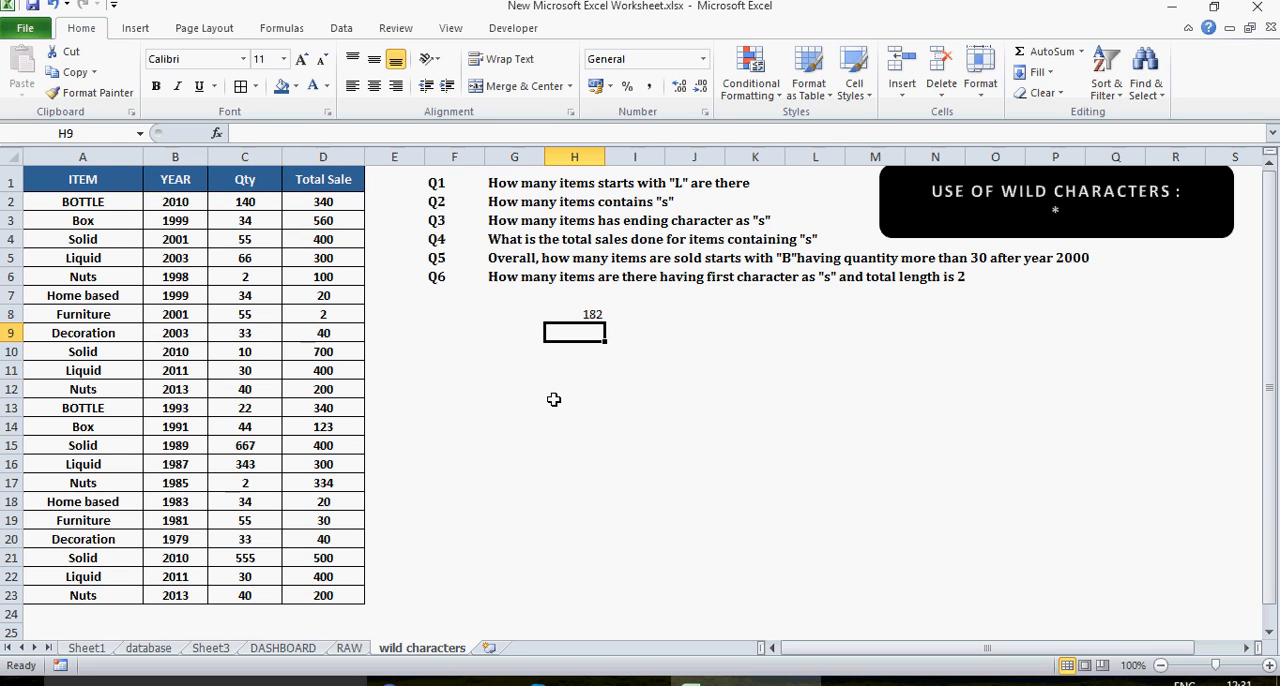
Step: Enter 180 in cell H9 and the text COUNTIF AND COUNTIFS beside it in cell I9
{"action": "type", "text": "180"}
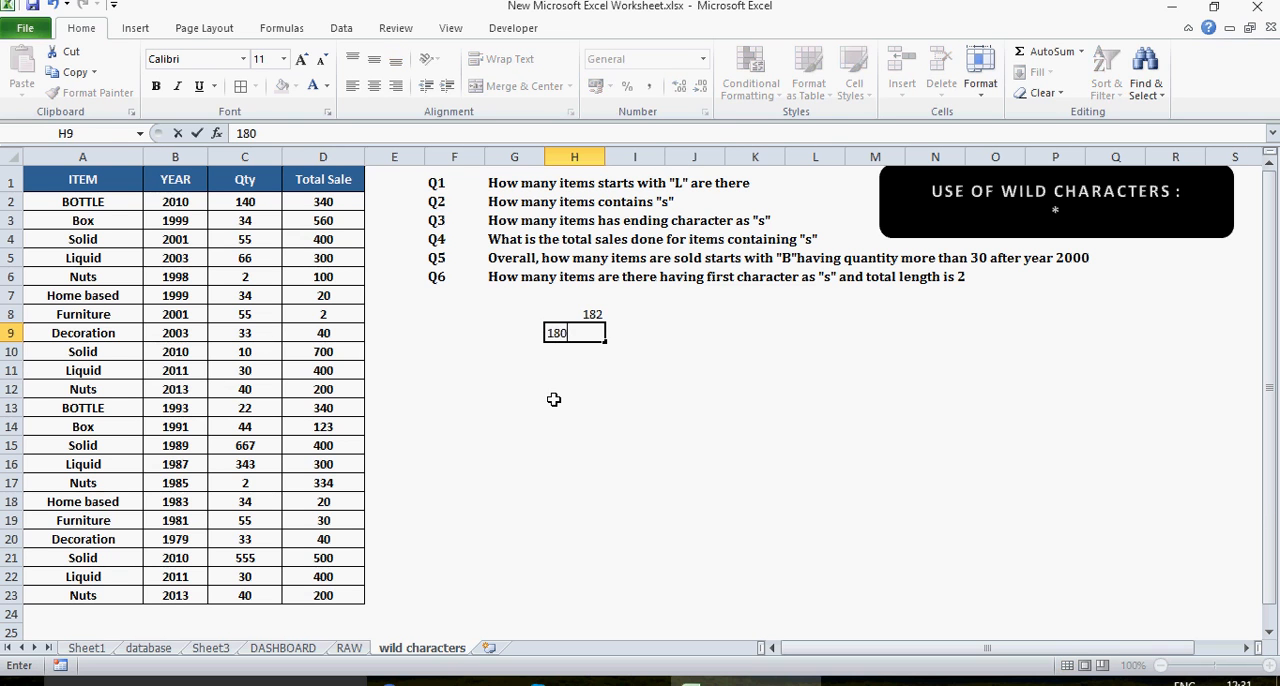
{"action": "key", "text": "Return"}
{"action": "key", "text": "Up"}
{"action": "key", "text": "Right"}
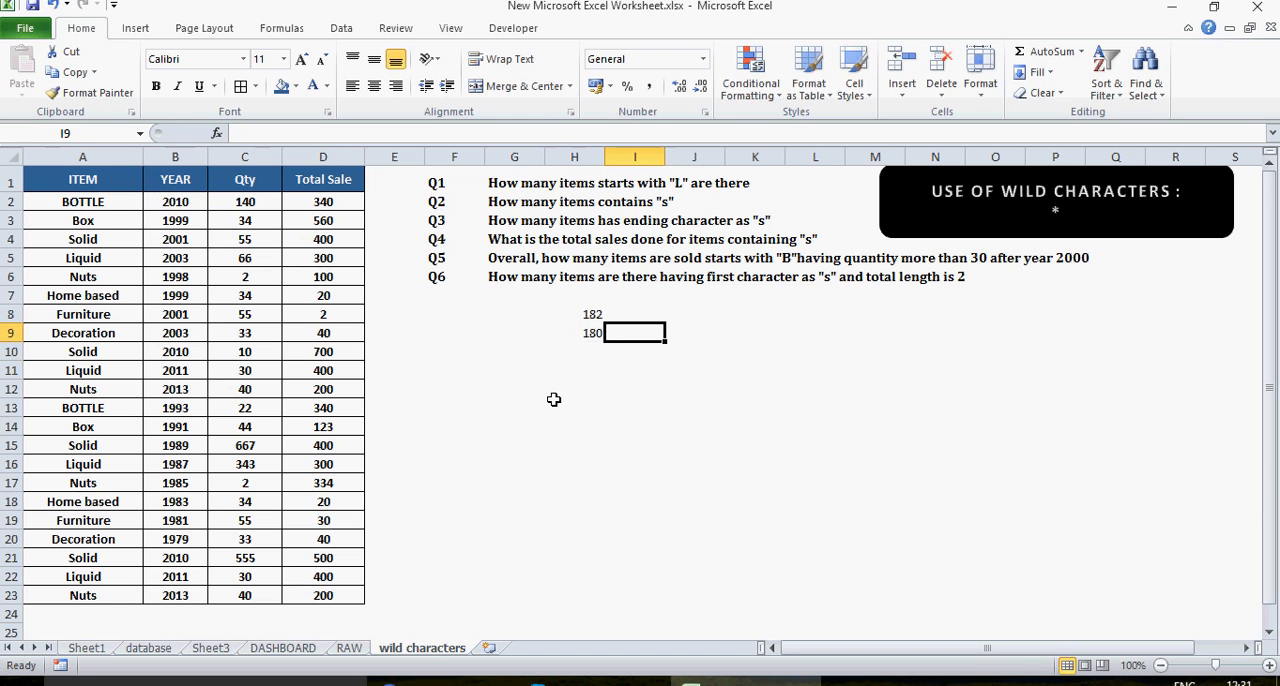
{"action": "type", "text": "CIY"}
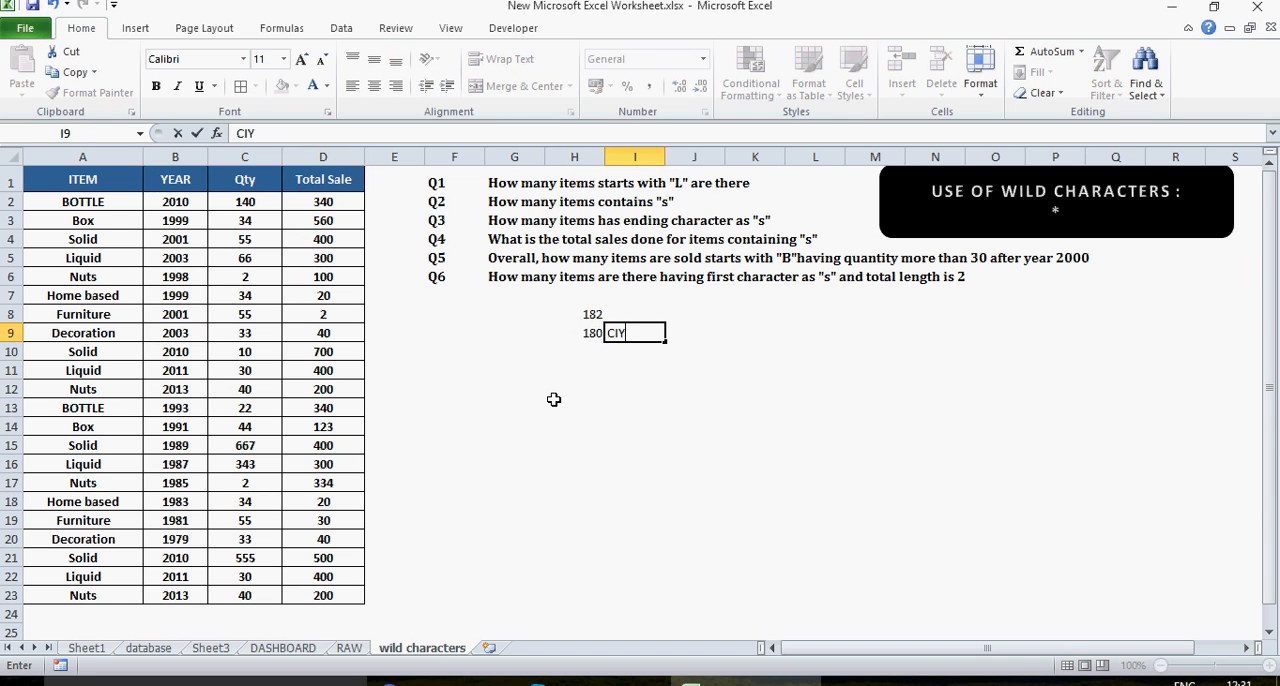
{"action": "type", "text": "OUNTIF"}
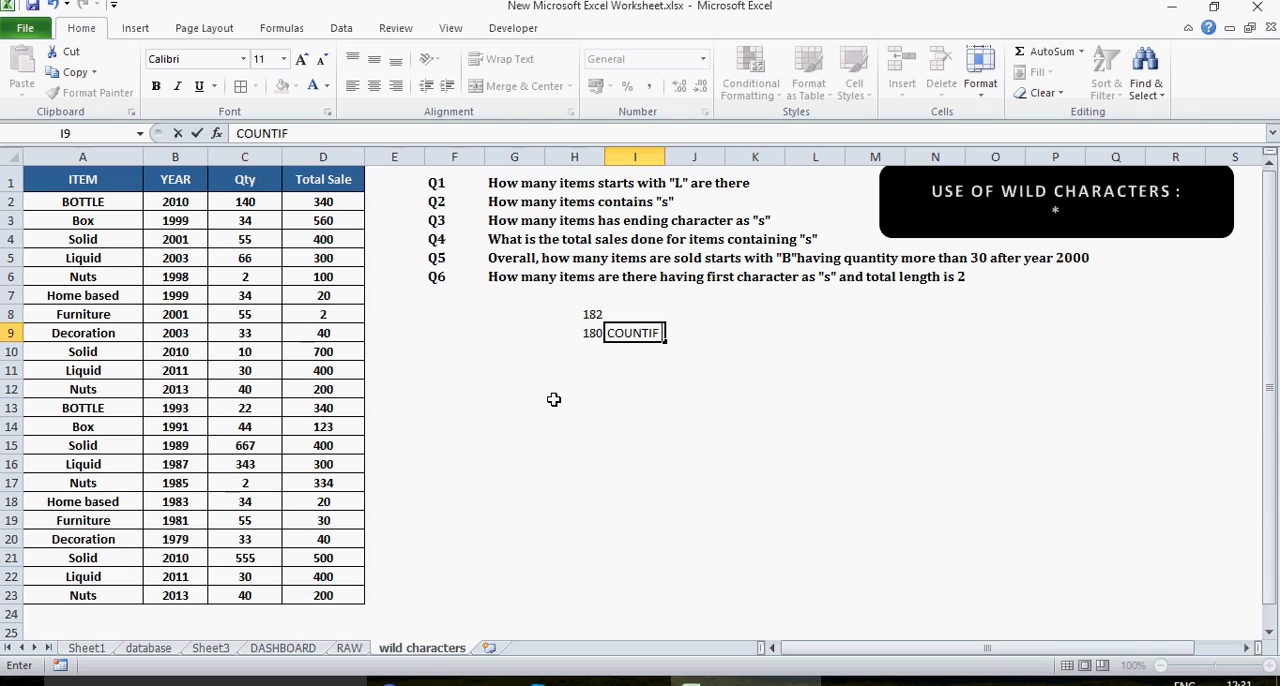
{"action": "type", "text": " AND COUNTIFS"}
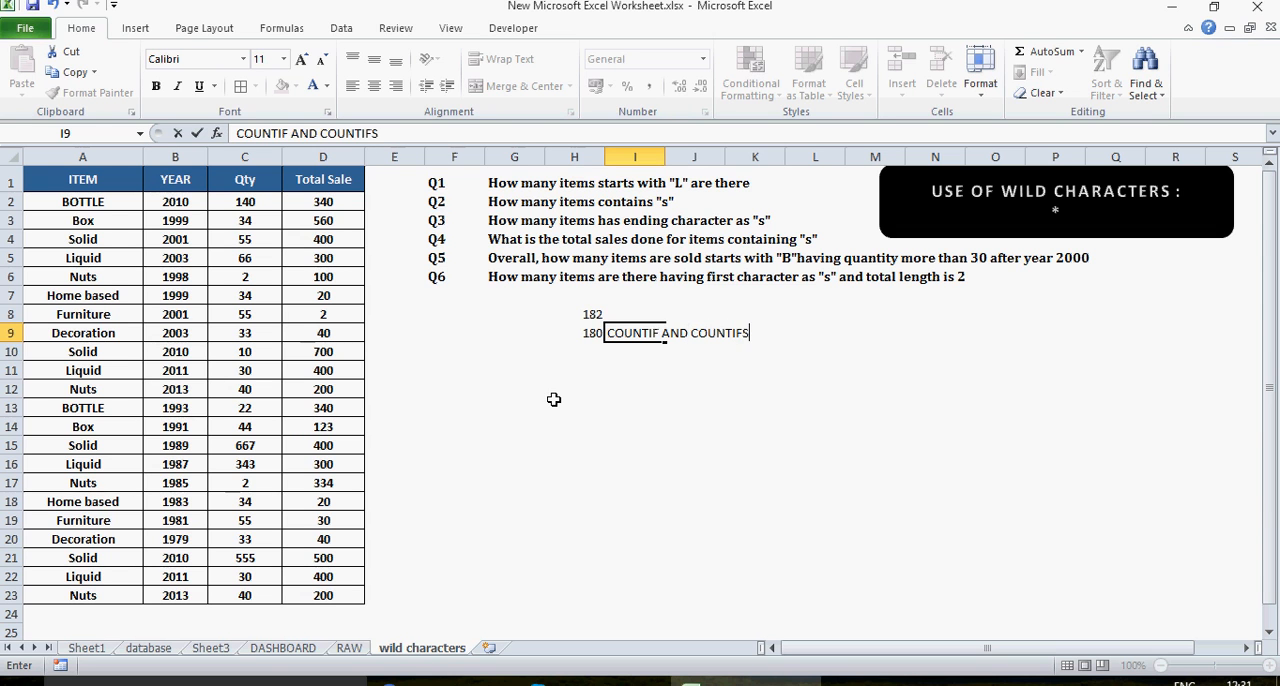
{"action": "key", "text": "Return"}
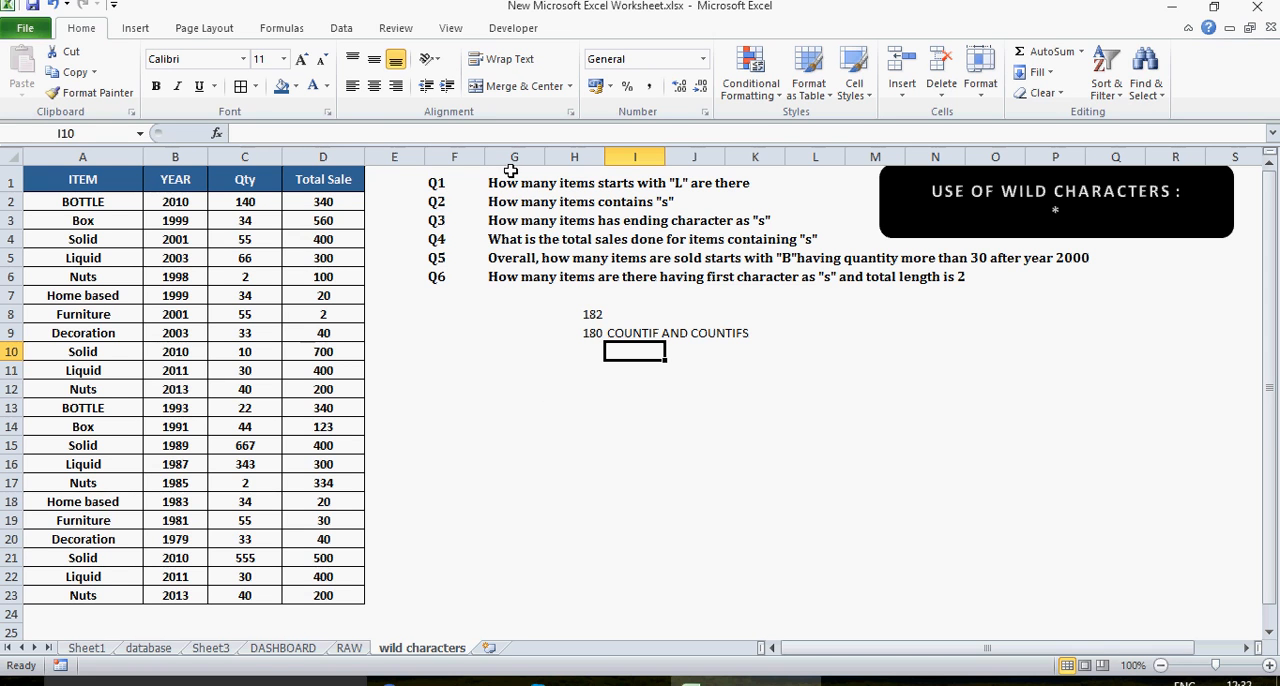
Step: Highlight the six questions in cells G1 to G6 for review
{"action": "left_click", "coordinate": [508, 174]}
{"action": "key", "text": "shift+Down"}
{"action": "key", "text": "shift+Down"}
{"action": "key", "text": "shift+Down"}
{"action": "key", "text": "shift+Down"}
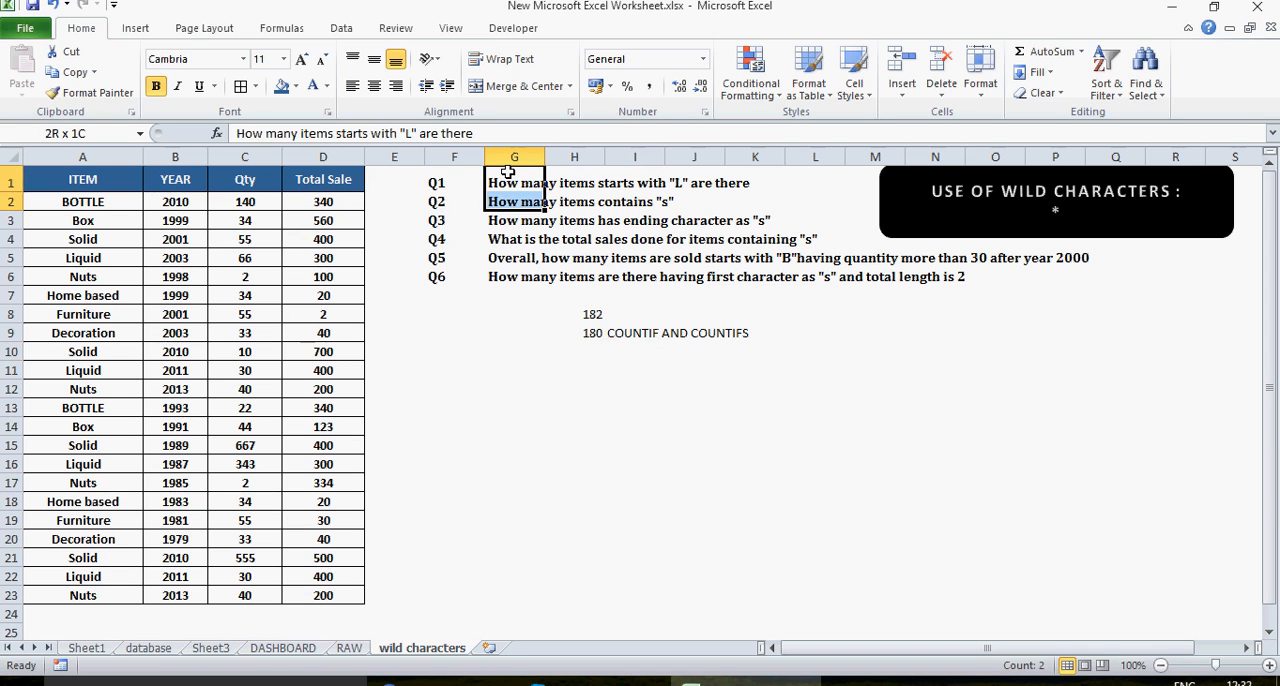
{"action": "key", "text": "shift+Down"}
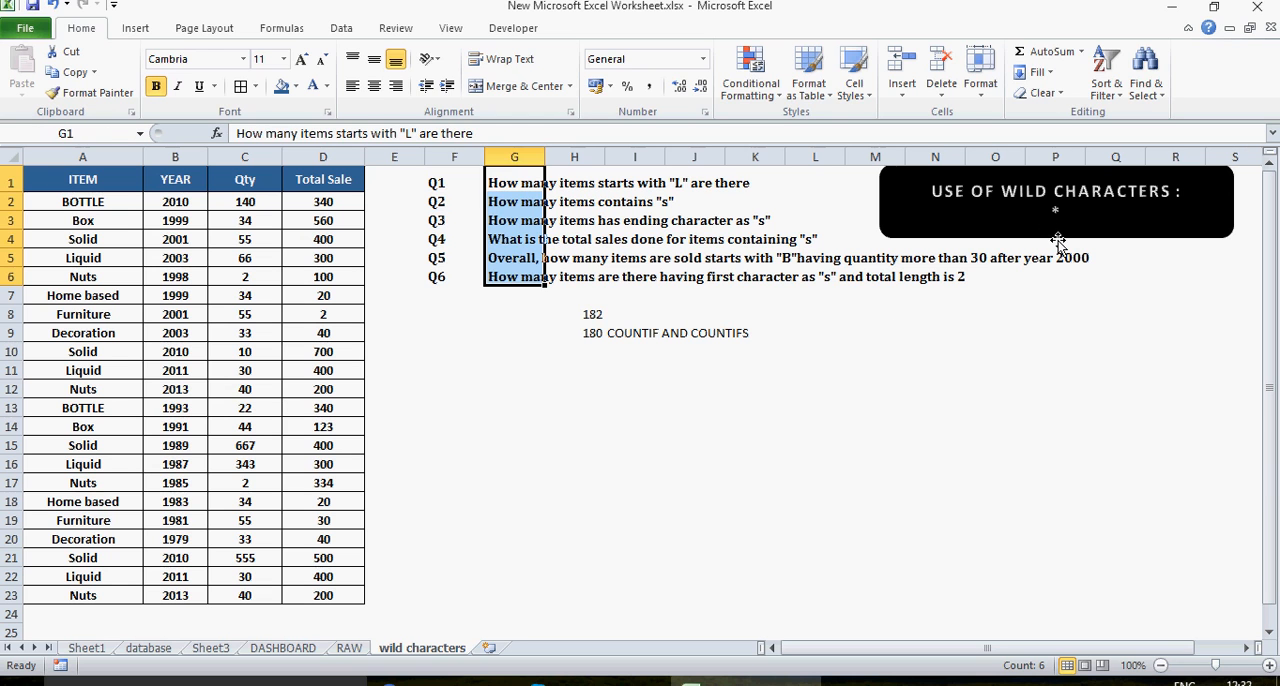
Step: Enlarge the black USE OF WILD CHARACTERS banner to reveal its ? line, and shift it to about columns P to Y
{"action": "left_click", "coordinate": [1056, 238]}
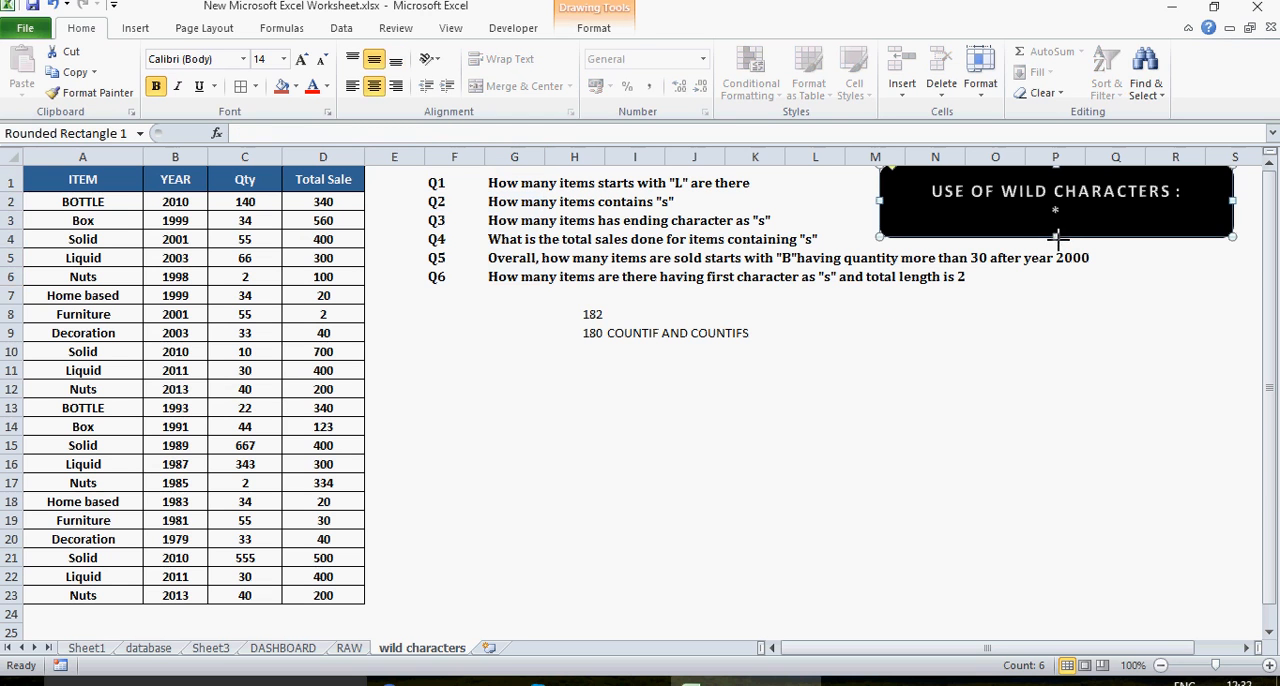
{"action": "left_click_drag", "start_coordinate": [1056, 238], "coordinate": [1060, 245]}
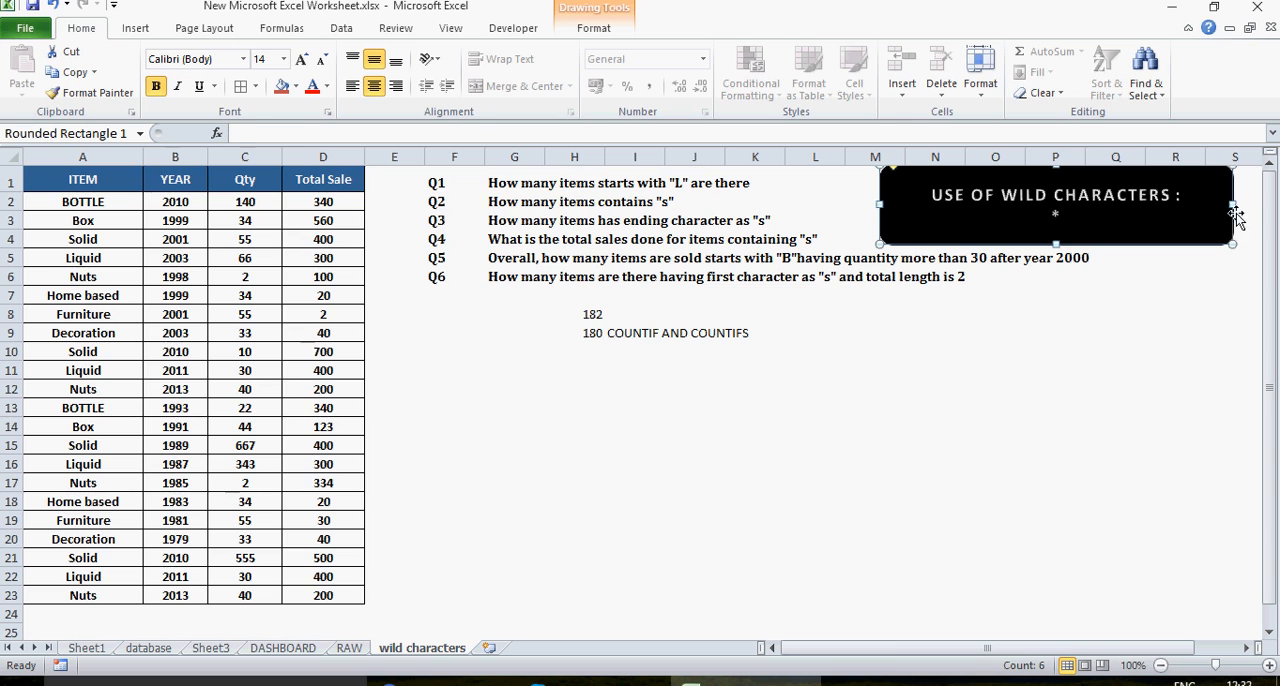
{"action": "left_click_drag", "start_coordinate": [1230, 203], "coordinate": [929, 232]}
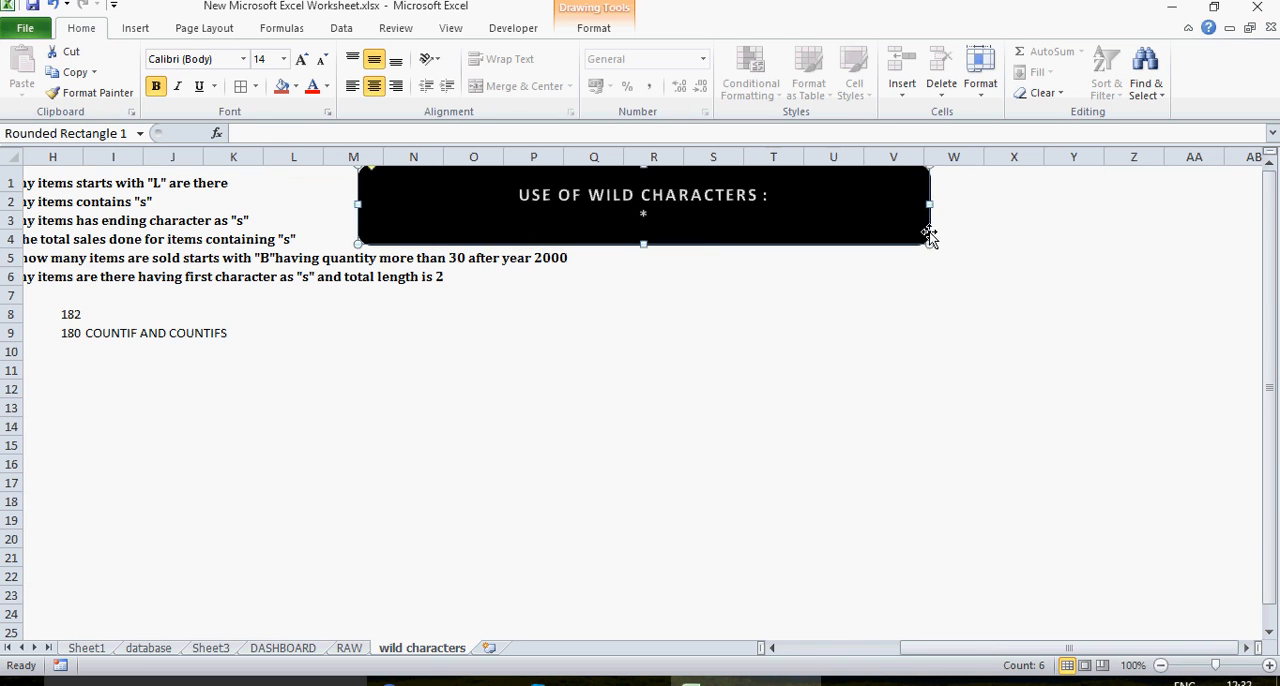
{"action": "left_click", "coordinate": [572, 298]}
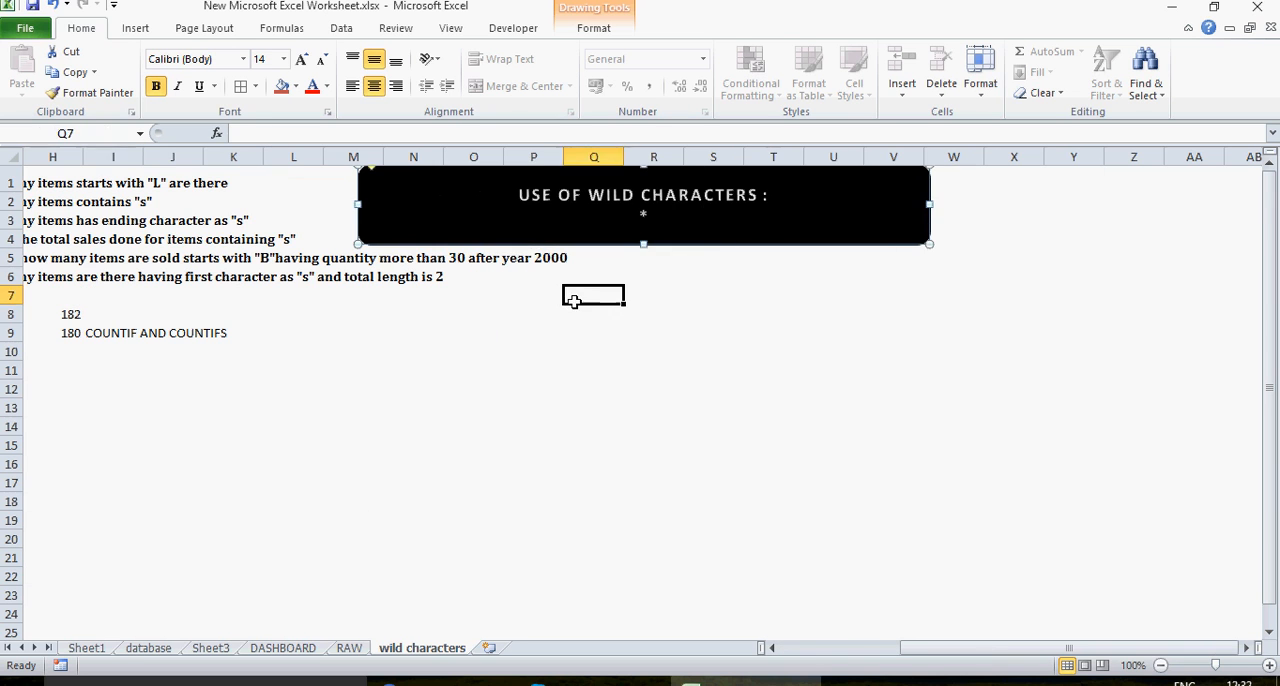
{"action": "left_click", "coordinate": [649, 209]}
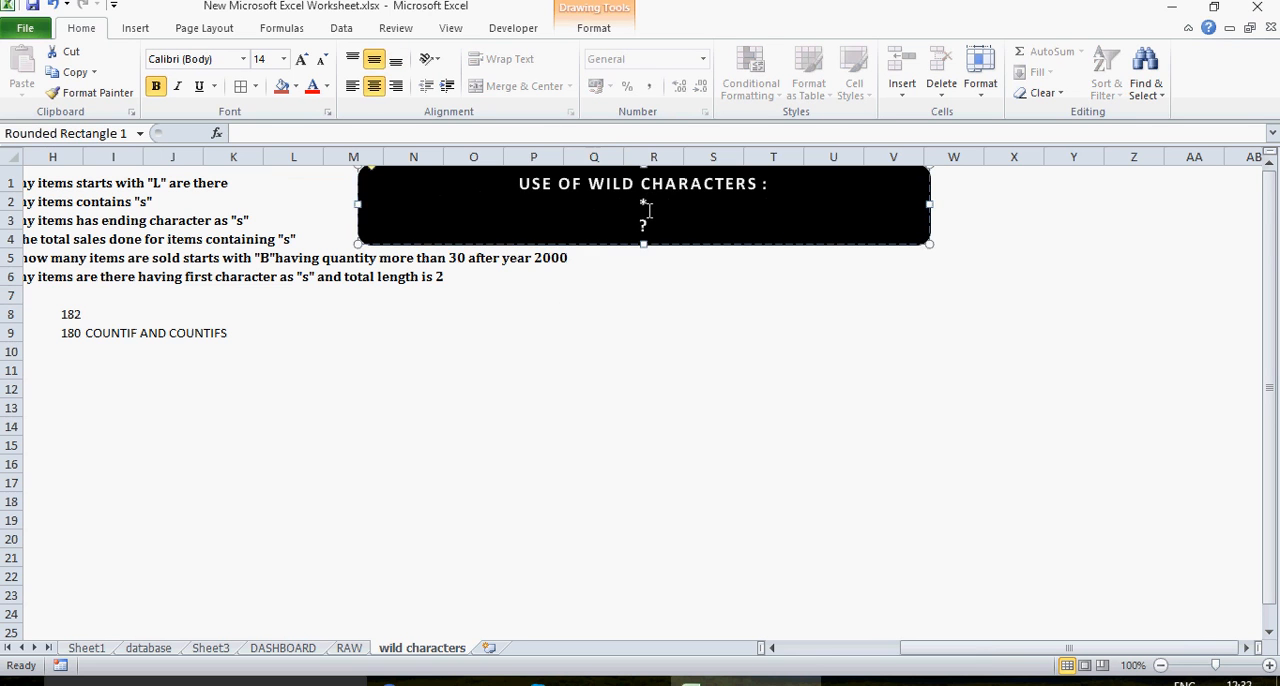
{"action": "left_click_drag", "start_coordinate": [643, 244], "coordinate": [643, 270]}
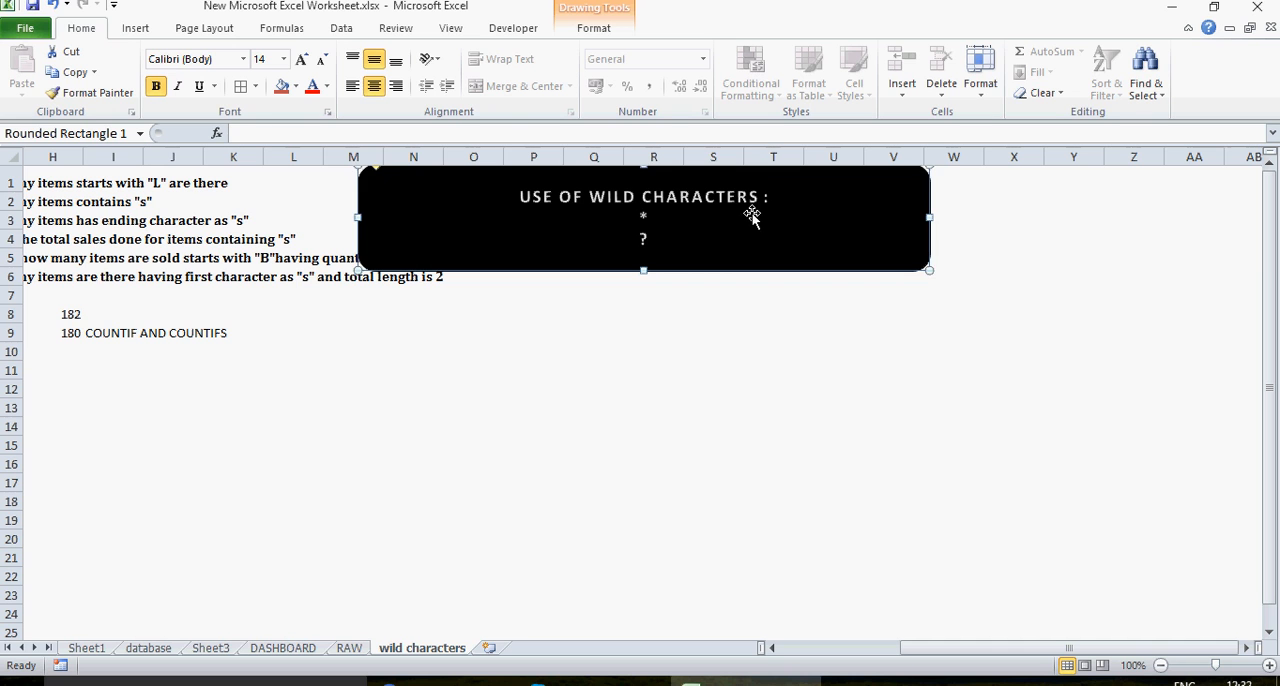
{"action": "left_click_drag", "start_coordinate": [752, 218], "coordinate": [920, 236]}
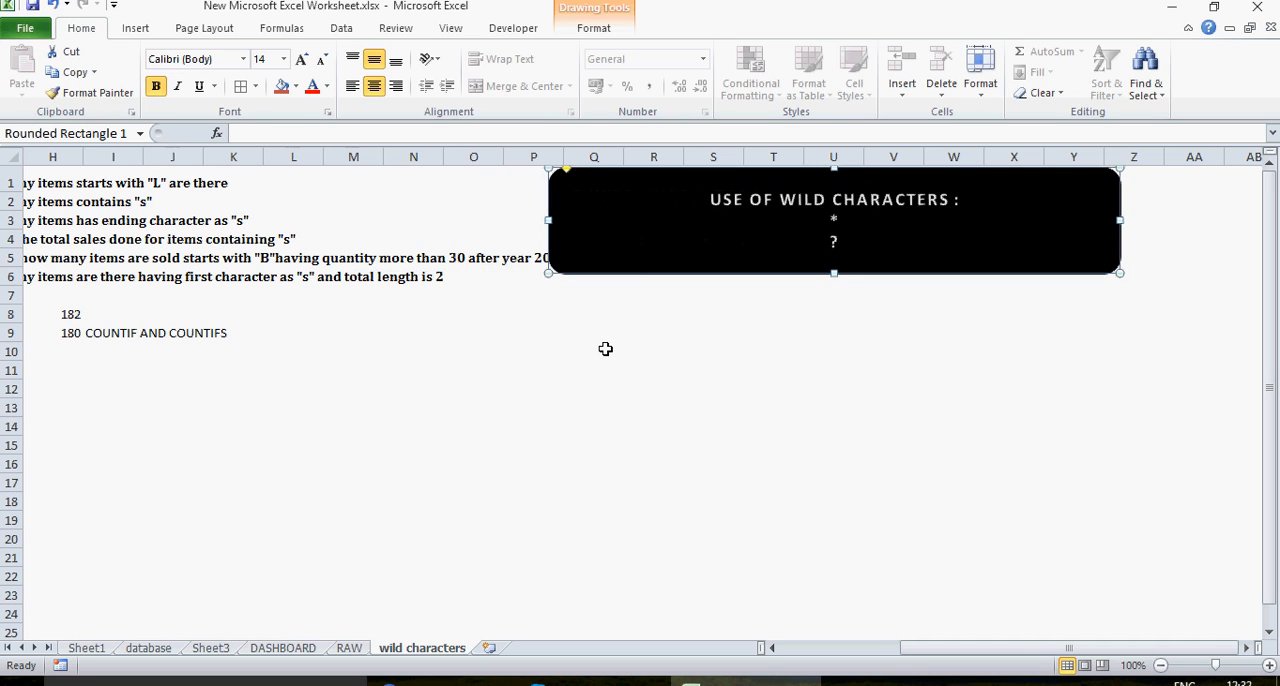
Step: Go back to question Q1 and the item table, ending at cell A10
{"action": "left_click", "coordinate": [257, 245]}
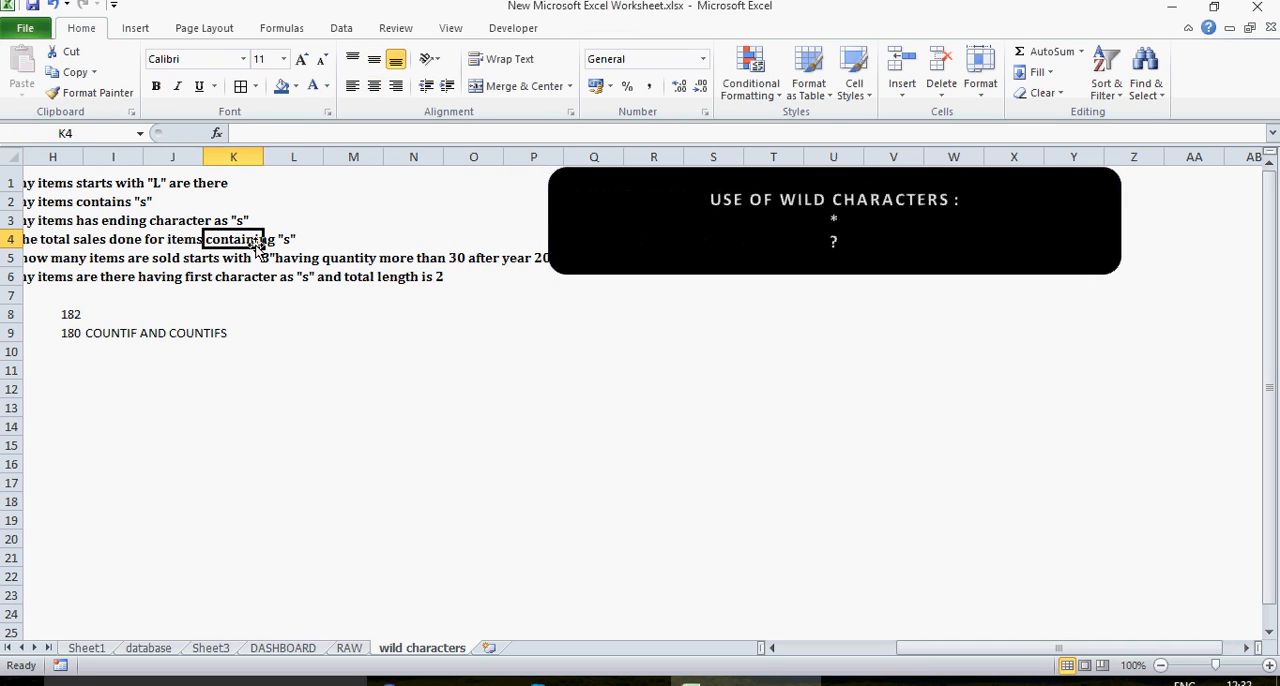
{"action": "key", "text": "Up"}
{"action": "key", "text": "Left"}
{"action": "key", "text": "Left"}
{"action": "key", "text": "Left"}
{"action": "key", "text": "Left"}
{"action": "key", "text": "Left"}
{"action": "key", "text": "Left"}
{"action": "key", "text": "Left"}
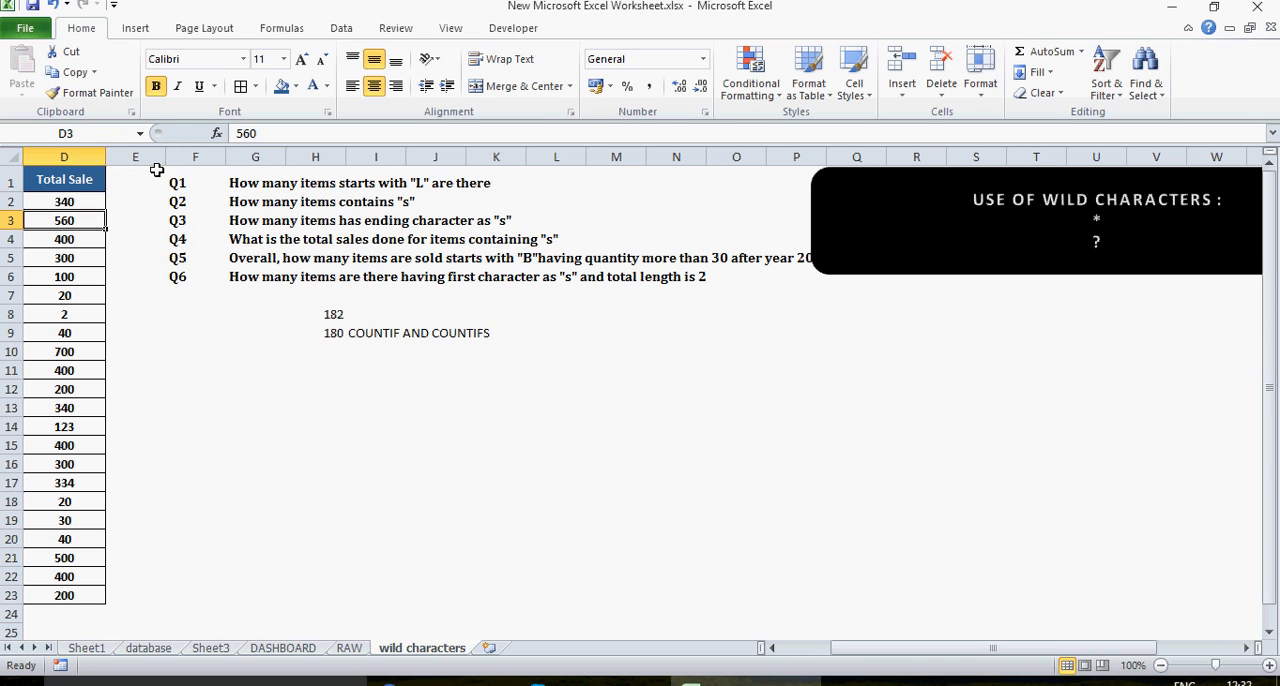
{"action": "left_click", "coordinate": [200, 178]}
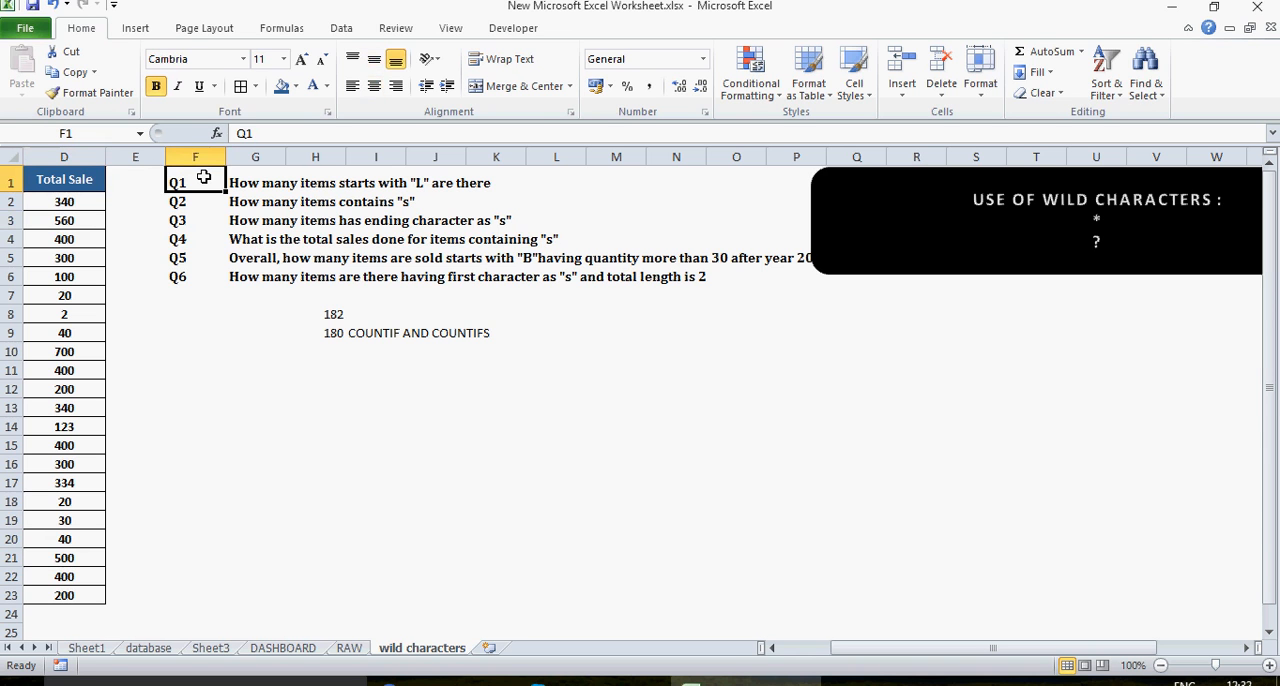
{"action": "left_click", "coordinate": [57, 350]}
{"action": "key", "text": "Left"}
{"action": "key", "text": "Left"}
{"action": "key", "text": "Left"}
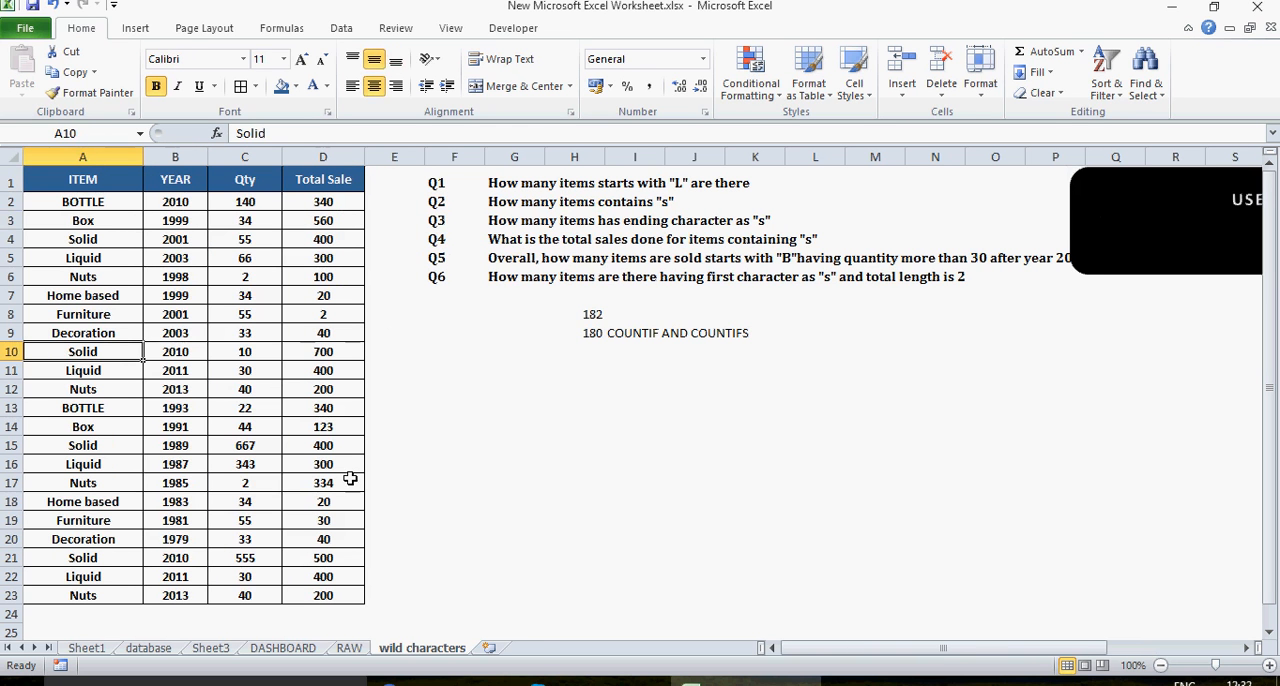
Step: Switch to the YouTube playlists in the browser, look through the COUNT & SUM Family playlist, and return to Excel
{"action": "left_click", "coordinate": [442, 682]}
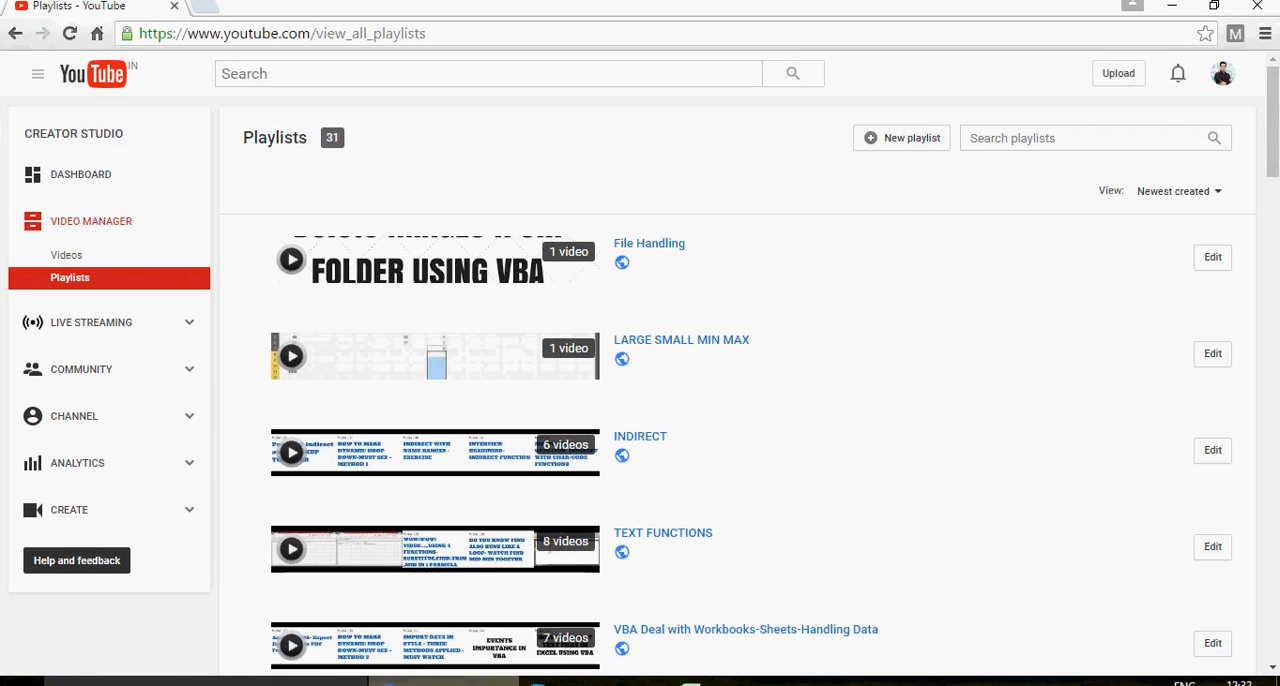
{"action": "left_click", "coordinate": [71, 289]}
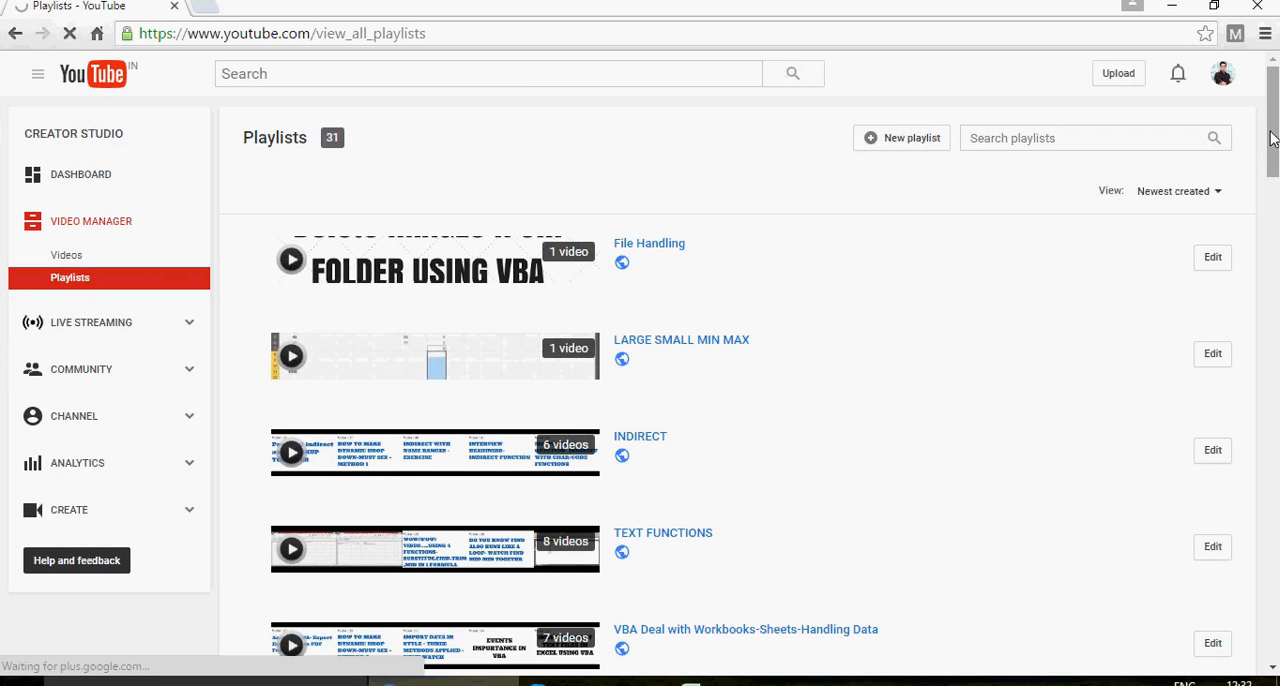
{"action": "left_click_drag", "start_coordinate": [1272, 138], "coordinate": [1272, 194]}
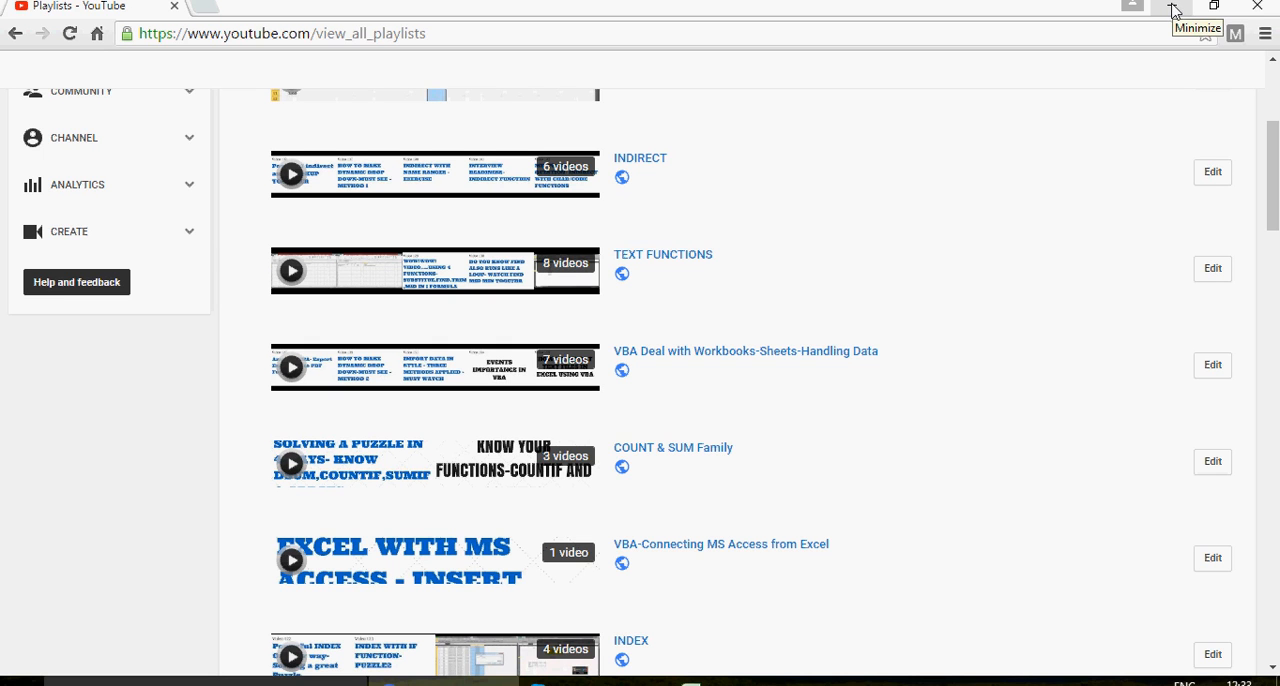
{"action": "left_click", "coordinate": [655, 456]}
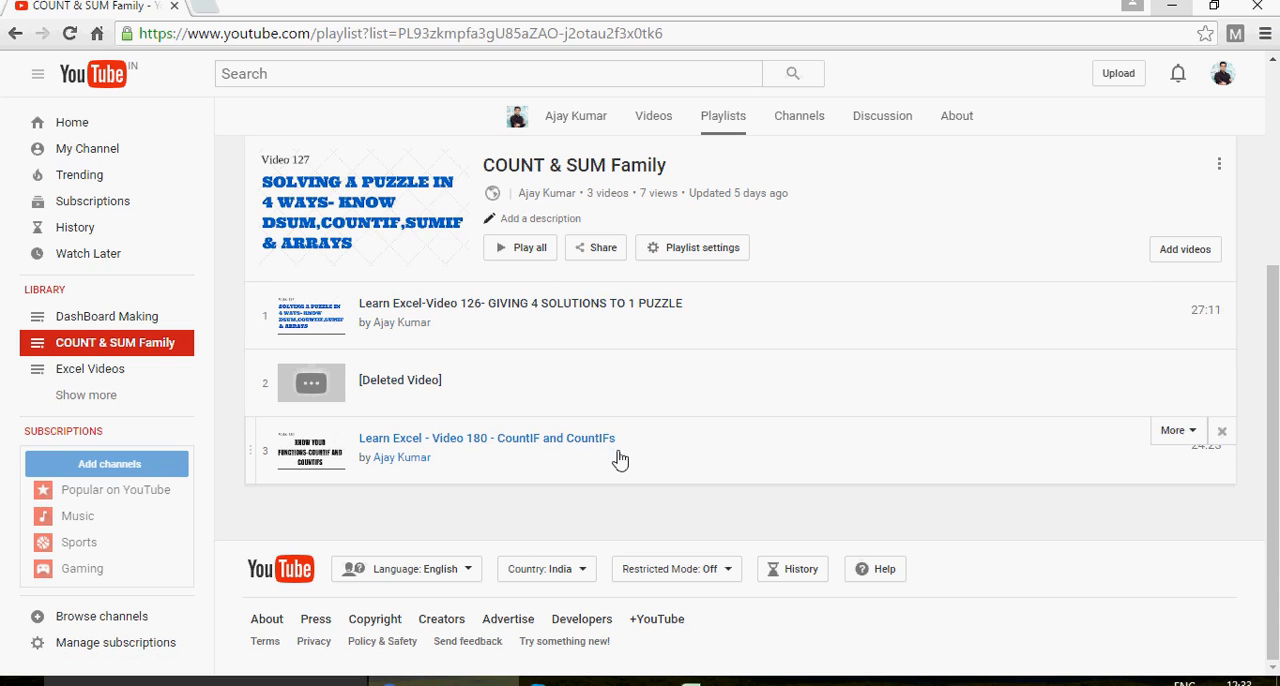
{"action": "left_click", "coordinate": [745, 680]}
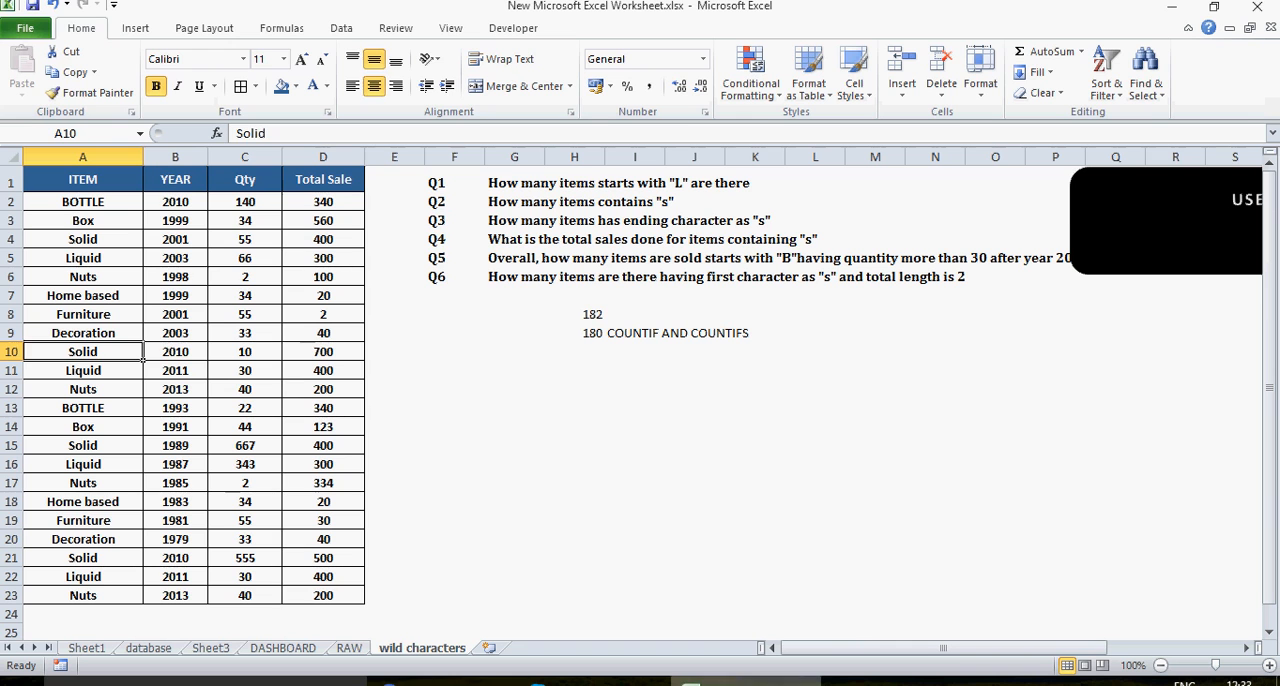
Step: Move the wild characters banner below the questions and notes to about rows 20 to 25, beside the item table
{"action": "left_click", "coordinate": [537, 468]}
{"action": "left_click", "coordinate": [1140, 240]}
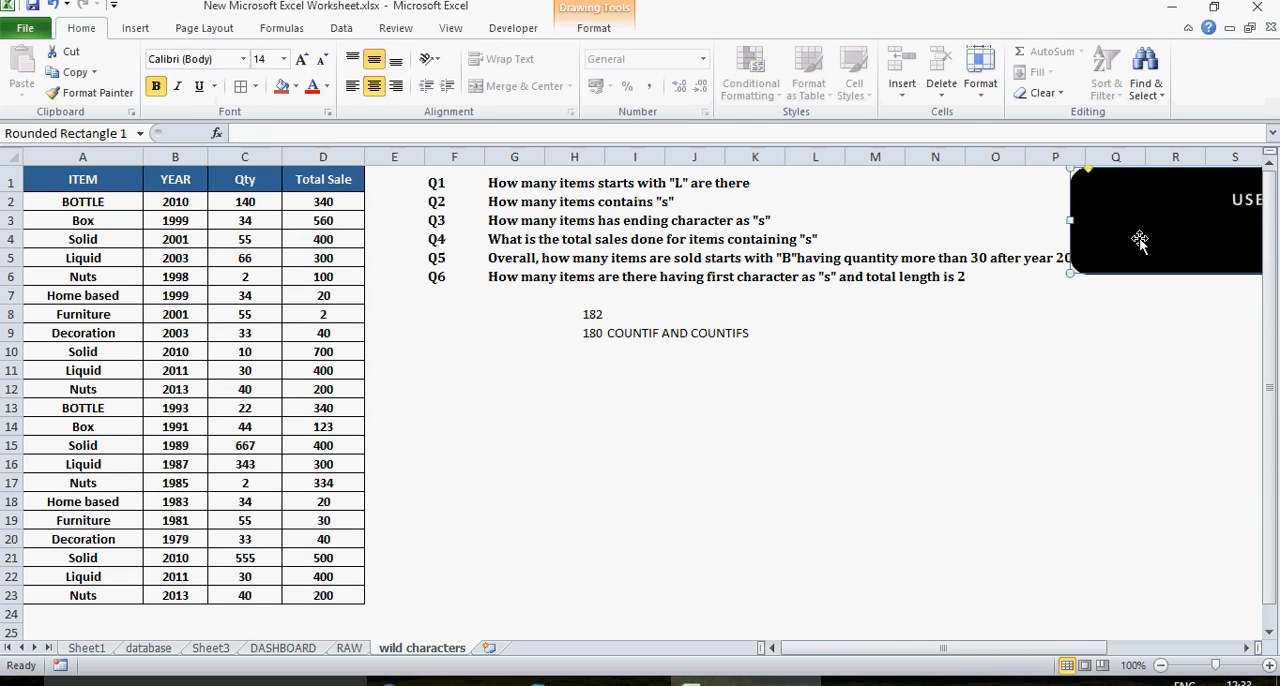
{"action": "left_click_drag", "start_coordinate": [1178, 242], "coordinate": [607, 507]}
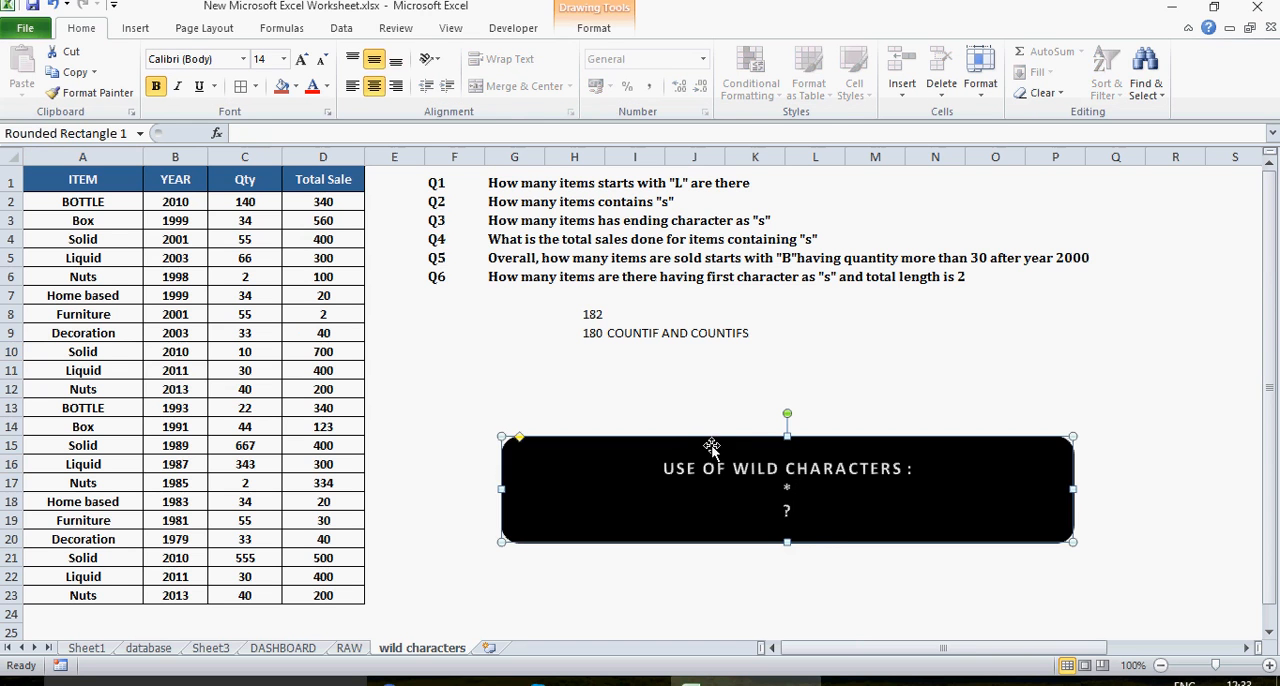
{"action": "left_click_drag", "start_coordinate": [508, 192], "coordinate": [517, 254]}
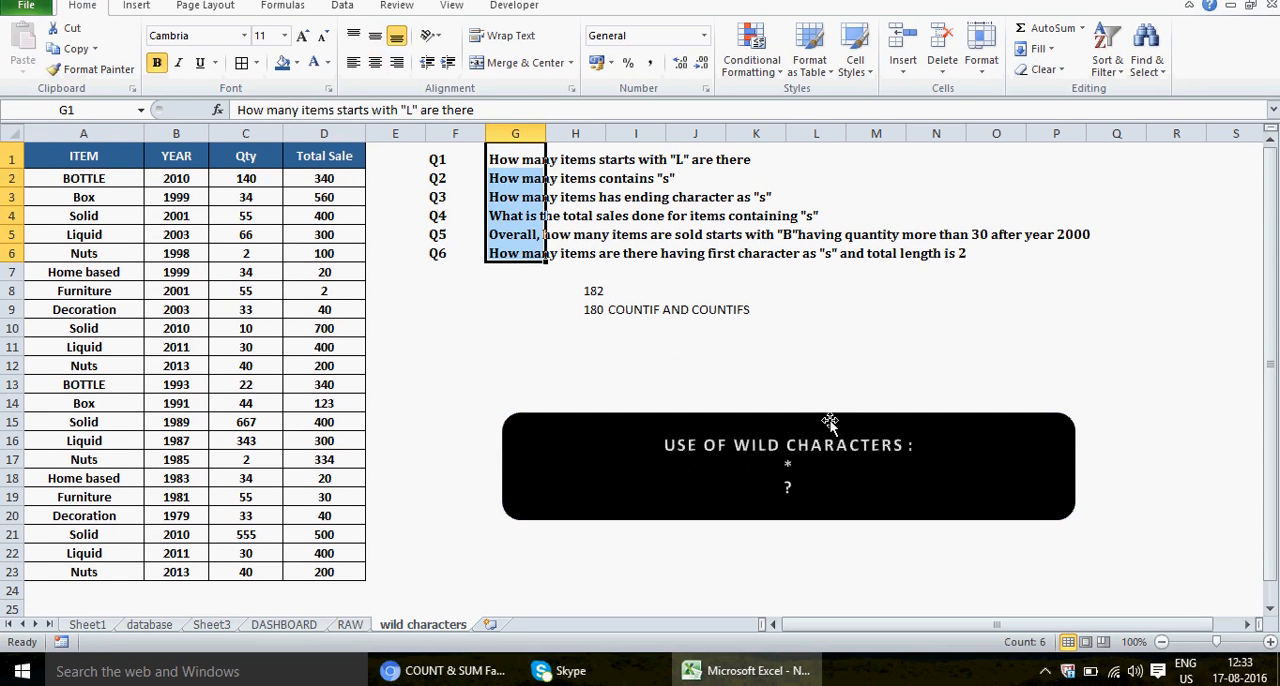
{"action": "left_click_drag", "start_coordinate": [830, 425], "coordinate": [749, 516]}
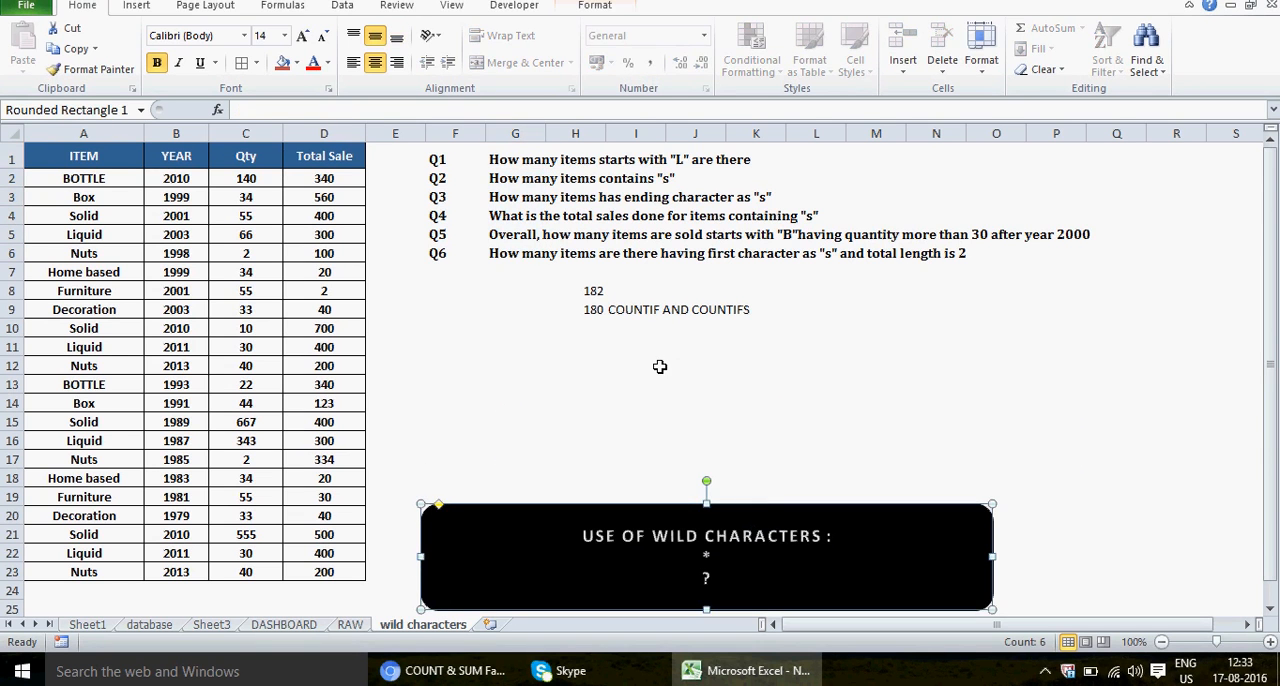
Step: Enter the wildcard characters * in cell H11 and ? in cell H12
{"action": "left_click", "coordinate": [582, 354]}
{"action": "type", "text": "*"}
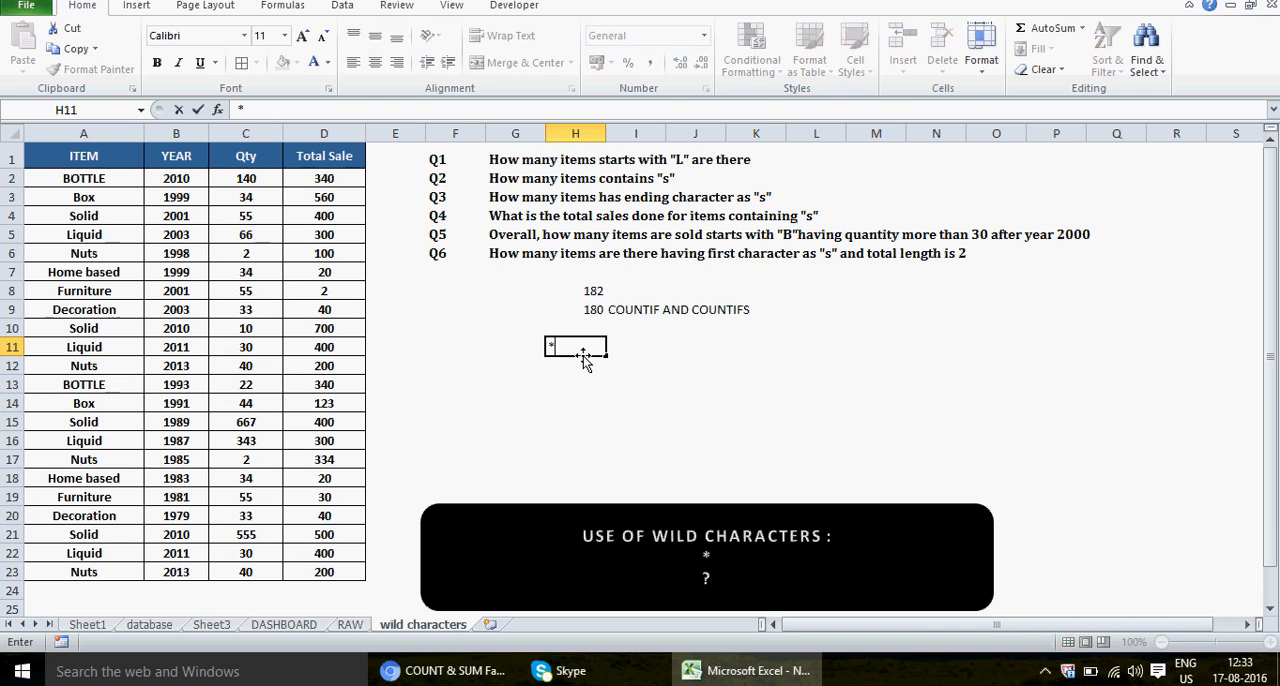
{"action": "key", "text": "Return"}
{"action": "type", "text": "?"}
{"action": "key", "text": "Return"}
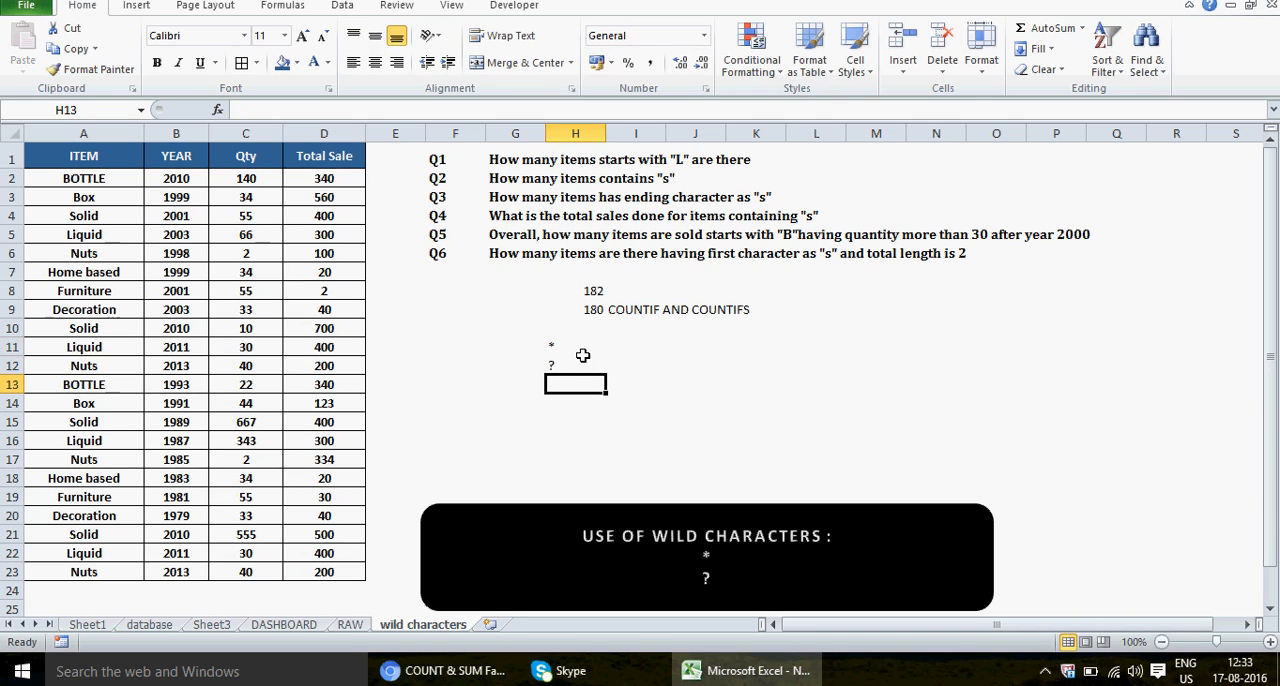
{"action": "left_click", "coordinate": [624, 348]}
{"action": "left_click", "coordinate": [555, 344]}
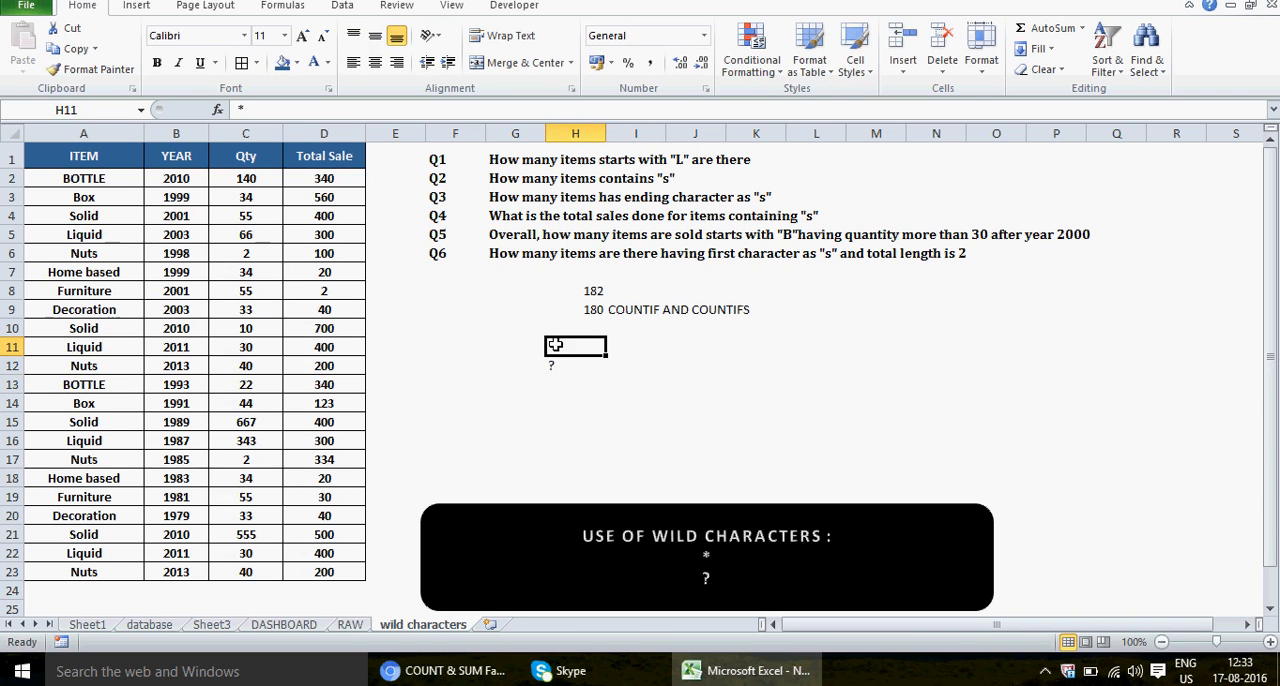
Step: Delete the black USE OF WILD CHARACTERS banner and select cell I11 beside the asterisk
{"action": "left_click", "coordinate": [852, 562]}
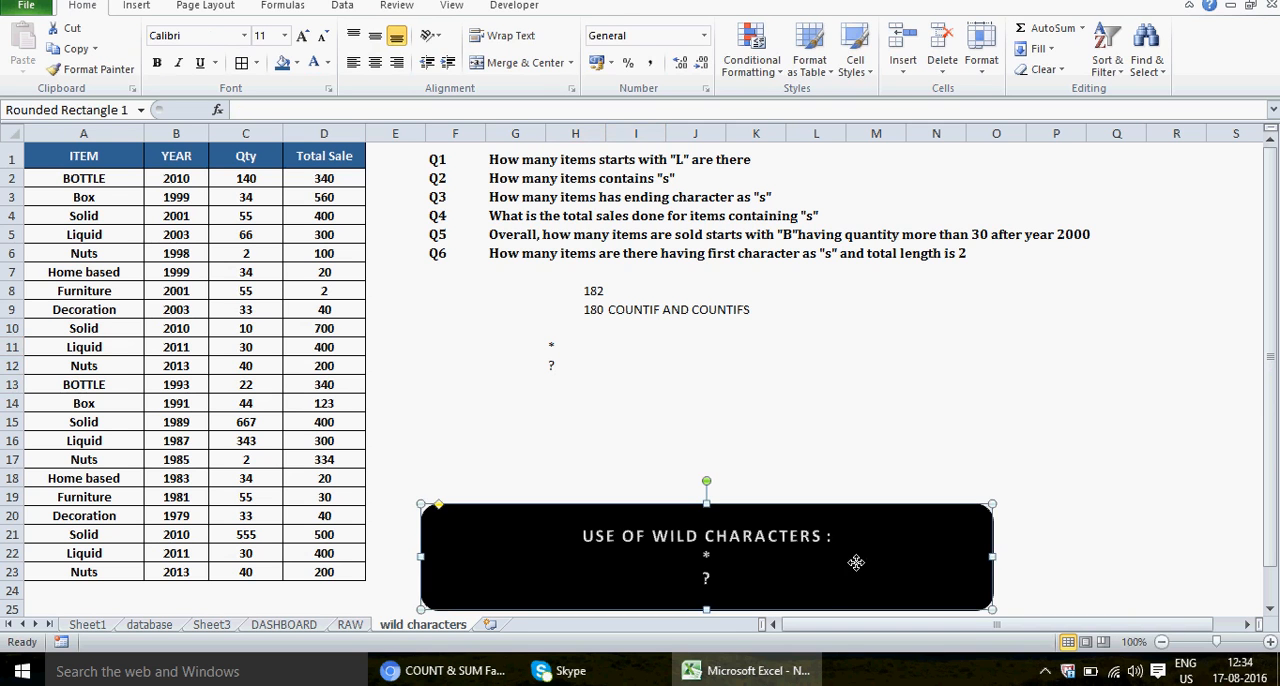
{"action": "left_click_drag", "start_coordinate": [995, 558], "coordinate": [852, 556]}
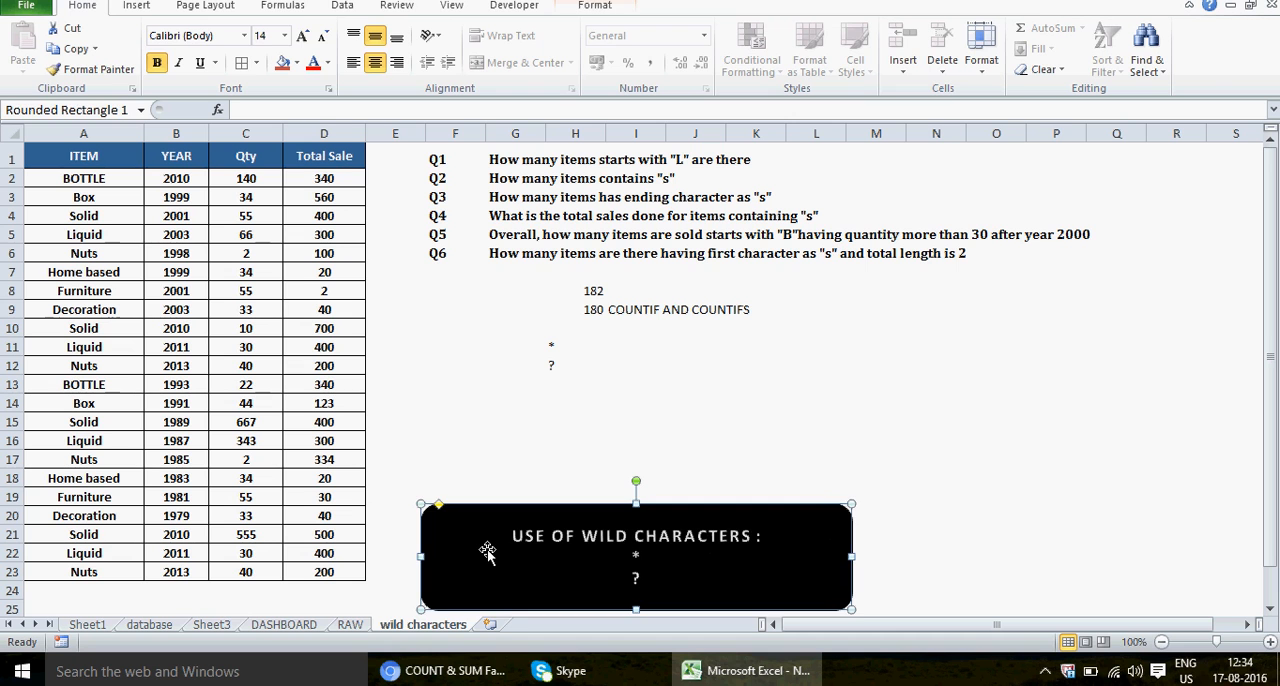
{"action": "key", "text": "Delete"}
{"action": "left_click", "coordinate": [637, 362]}
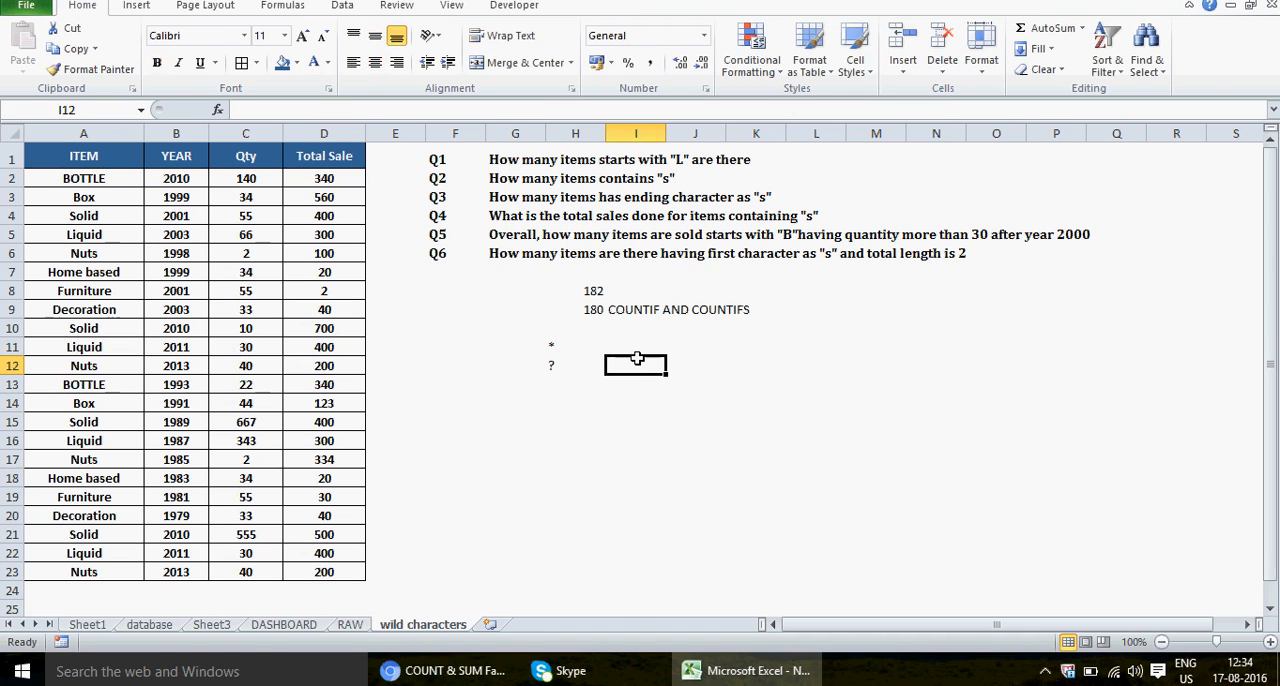
{"action": "left_click", "coordinate": [635, 345]}
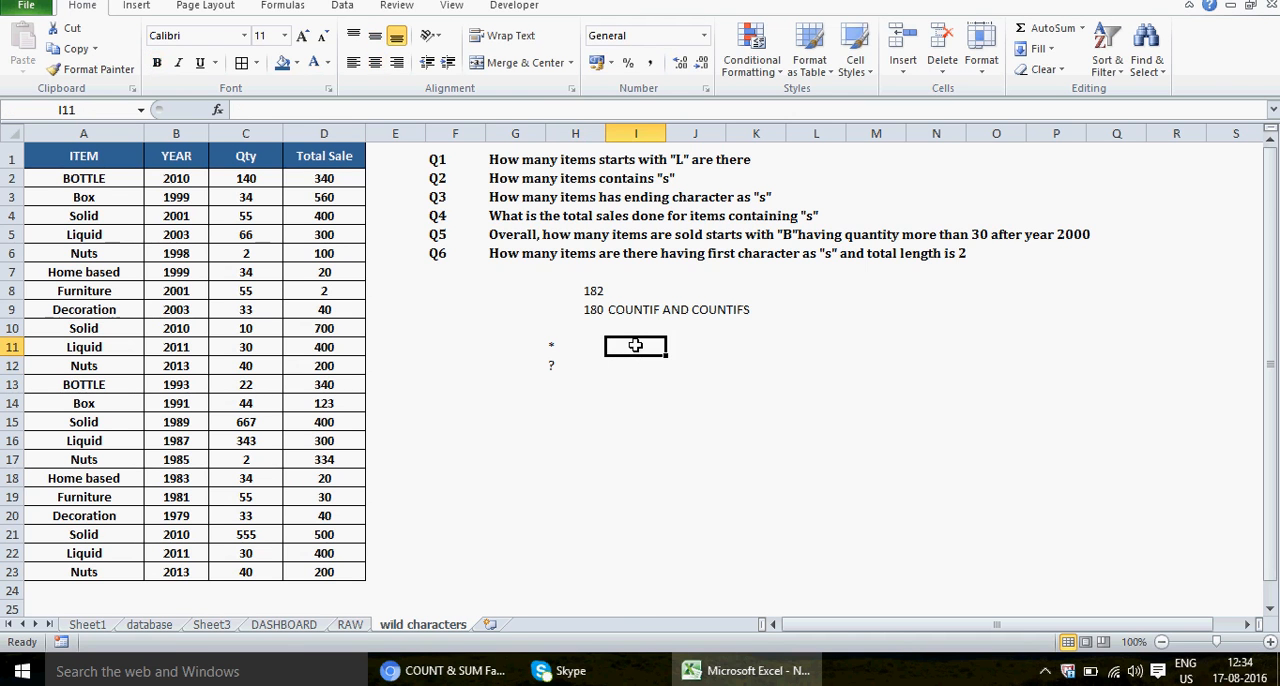
Step: Enter the note "It can hold n characters ..infinite chars" in cell I11 beside the asterisk
{"action": "type", "text": "I"}
{"action": "key", "text": "BackSpace"}
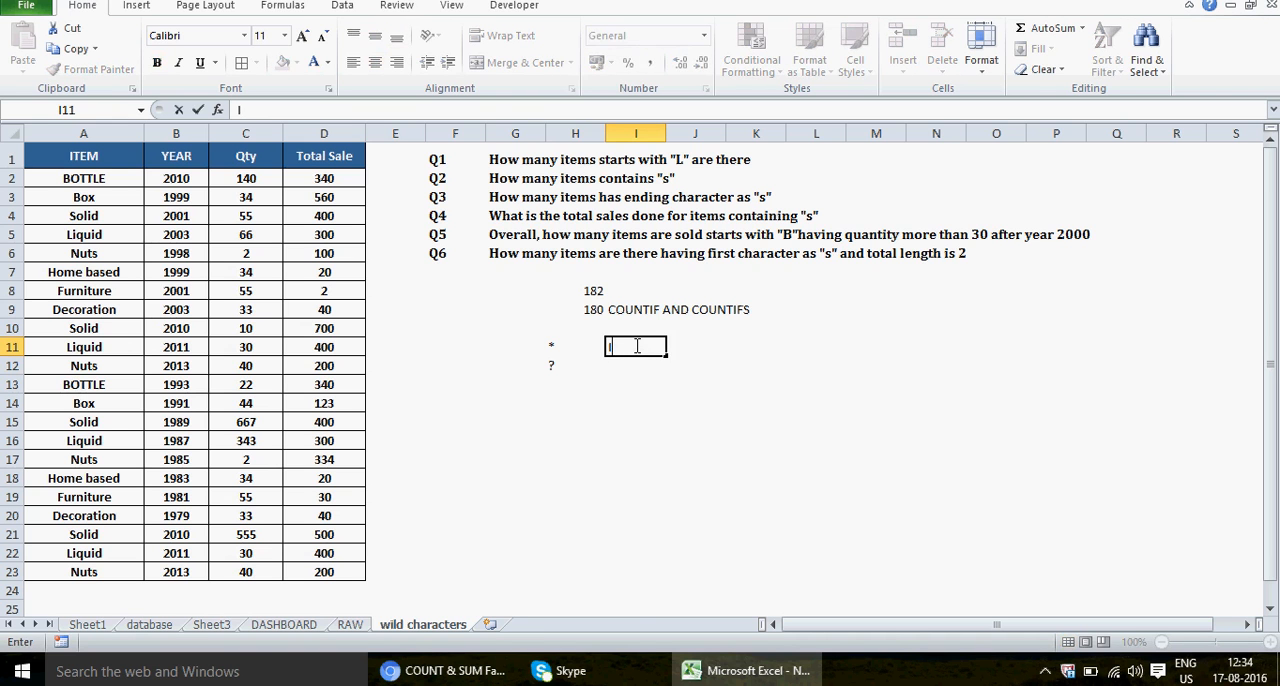
{"action": "type", "text": "t can hold n "}
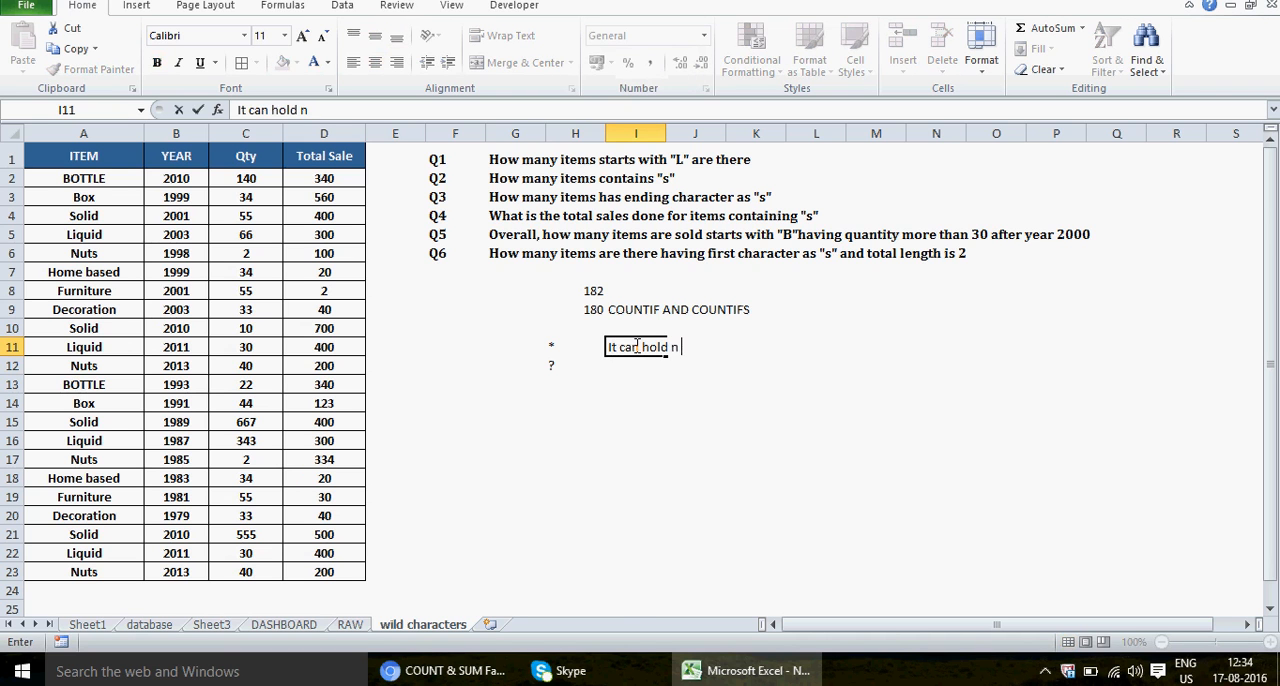
{"action": "type", "text": "characrte"}
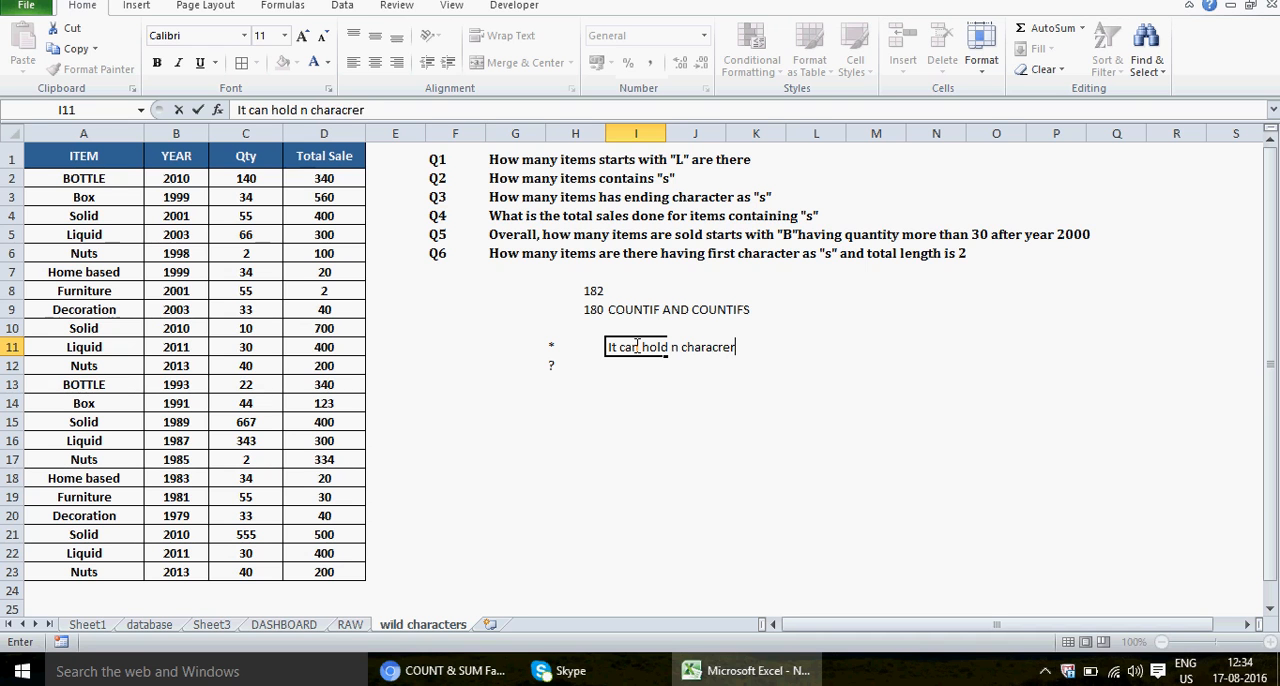
{"action": "key", "text": "BackSpace"}
{"action": "key", "text": "BackSpace"}
{"action": "type", "text": "ers ..infinte"}
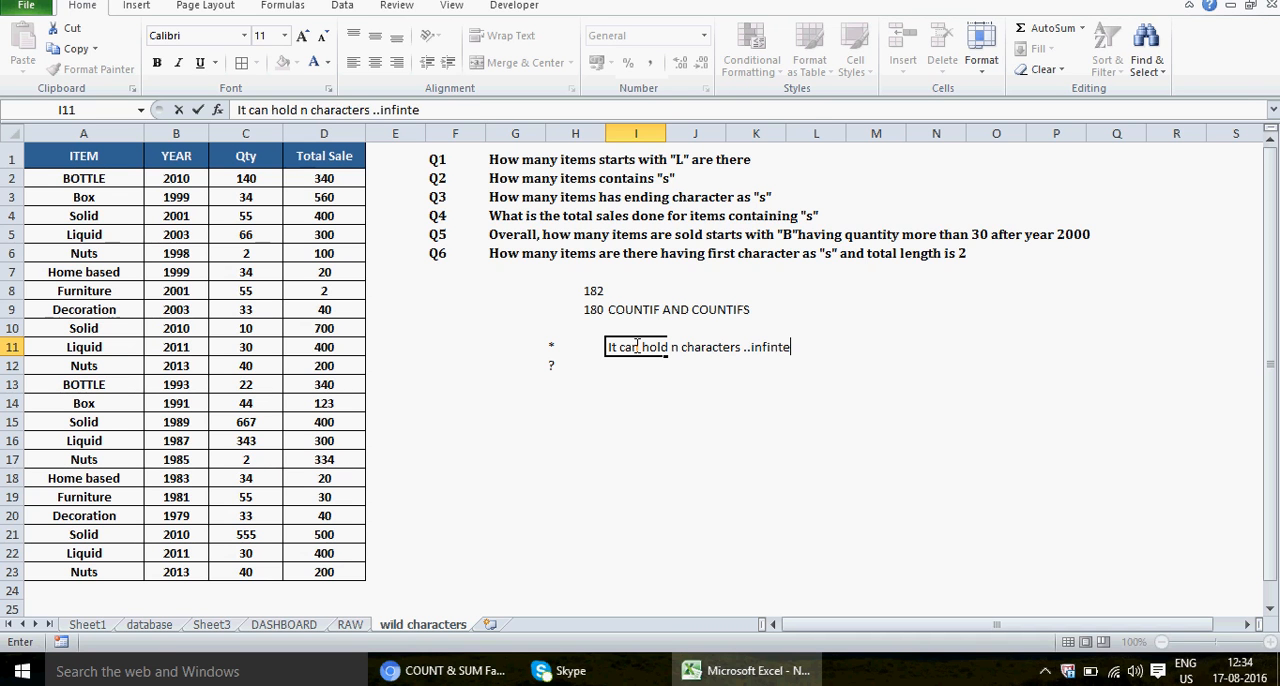
{"action": "key", "text": "BackSpace"}
{"action": "type", "text": "ite chars"}
{"action": "key", "text": "Return"}
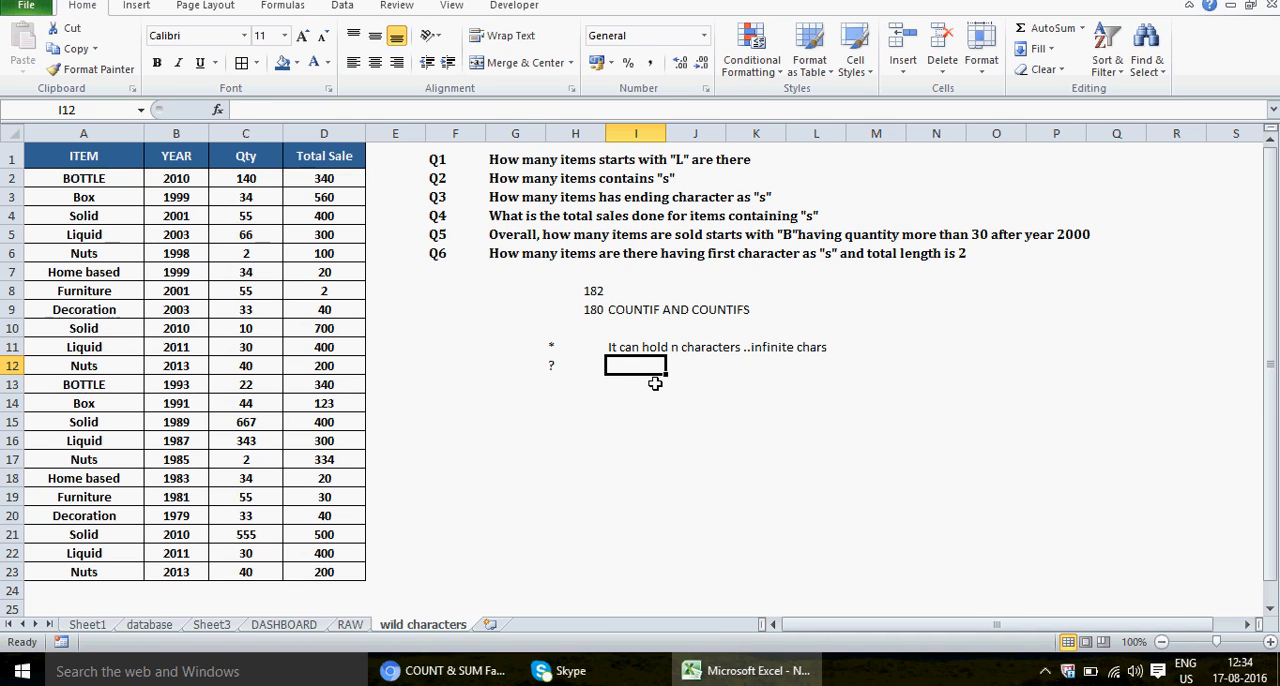
Step: Enter the note "holds one char only" in cell I12 beside the question mark
{"action": "type", "text": "holds one char only"}
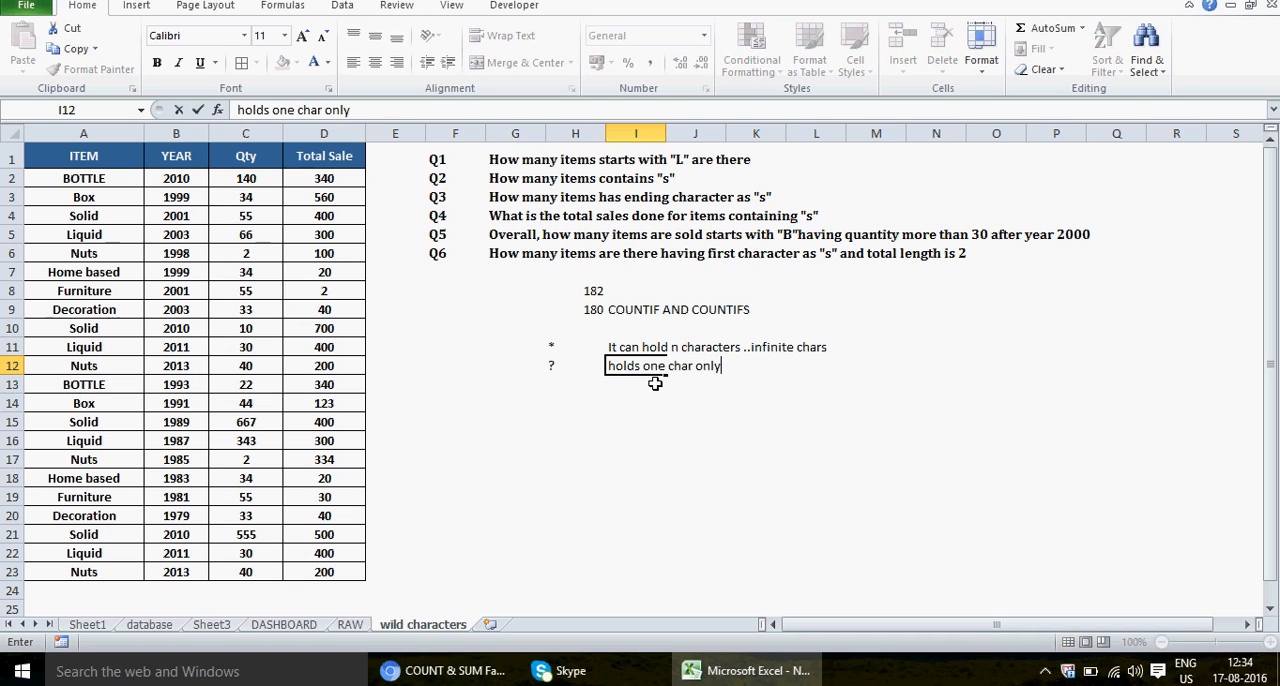
{"action": "key", "text": "Return"}
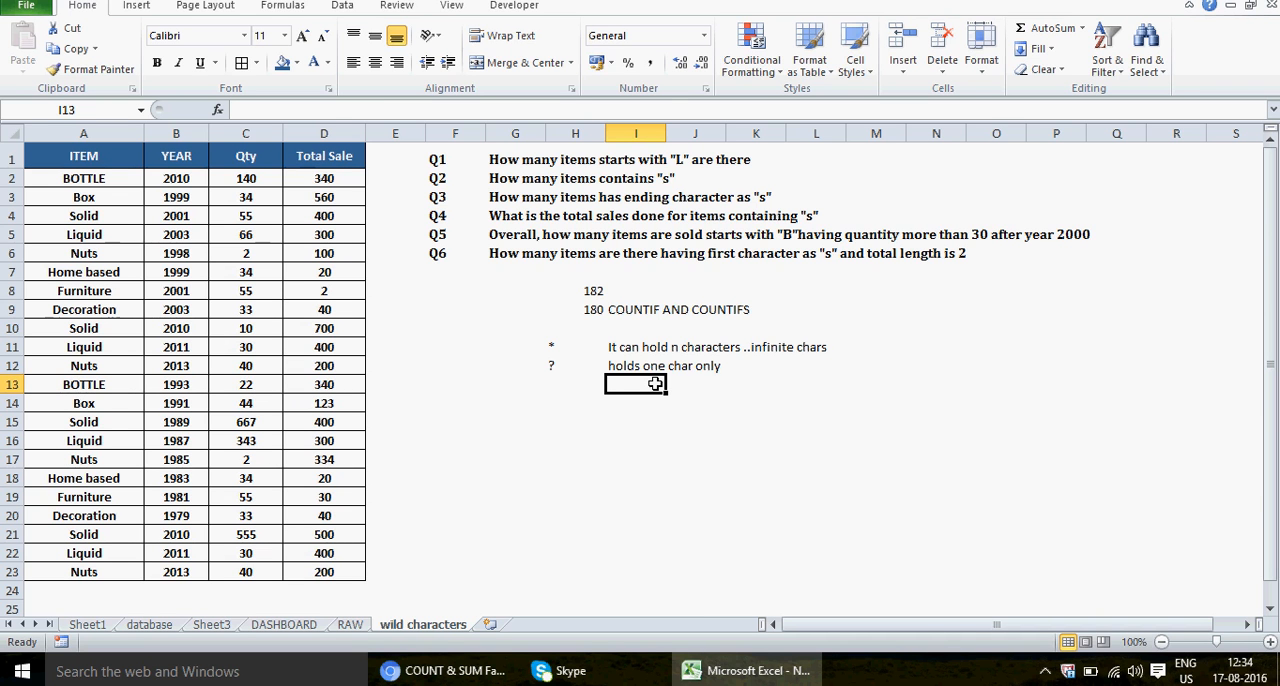
Step: Enter the sample text nt33 in cell F18 below the notes and clear the cell again
{"action": "left_click", "coordinate": [95, 178]}
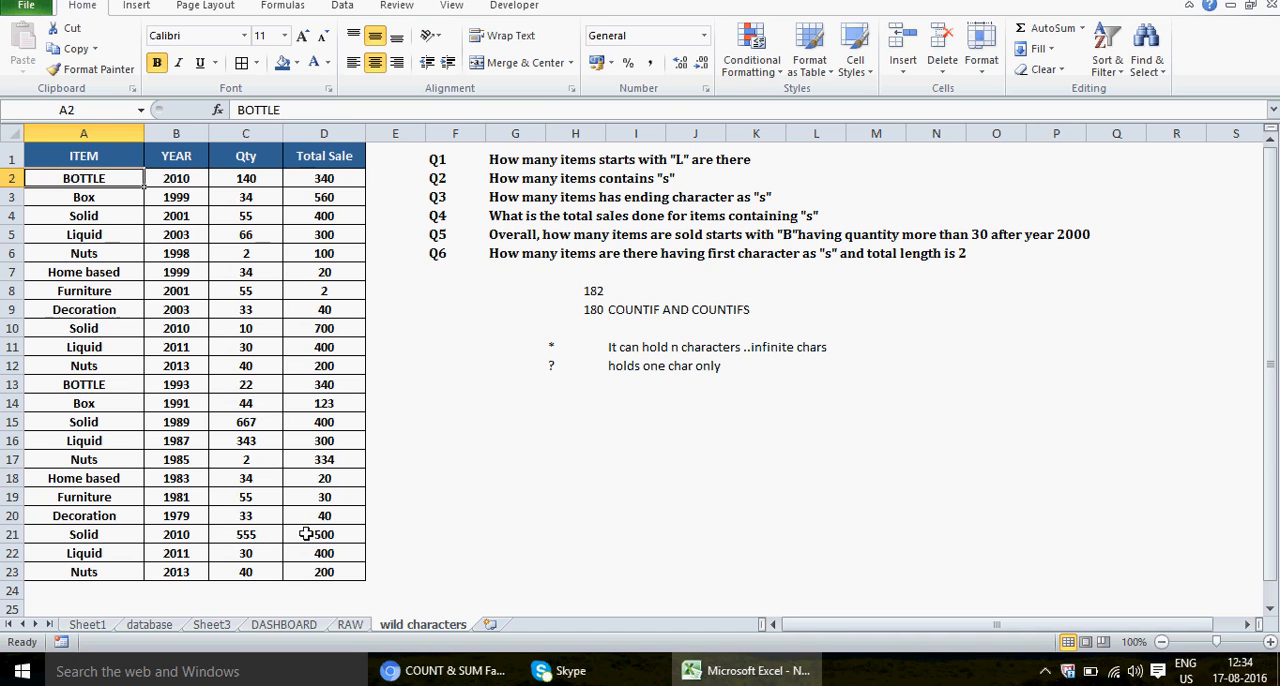
{"action": "left_click", "coordinate": [466, 481]}
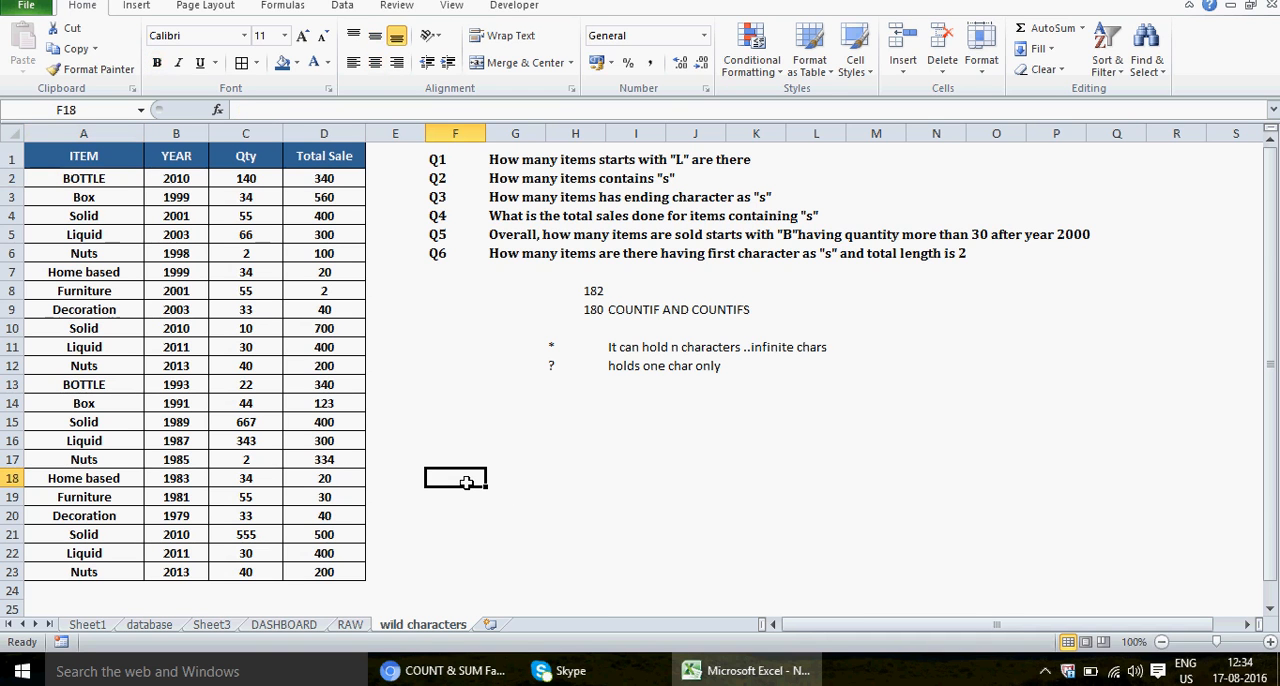
{"action": "type", "text": "nt"}
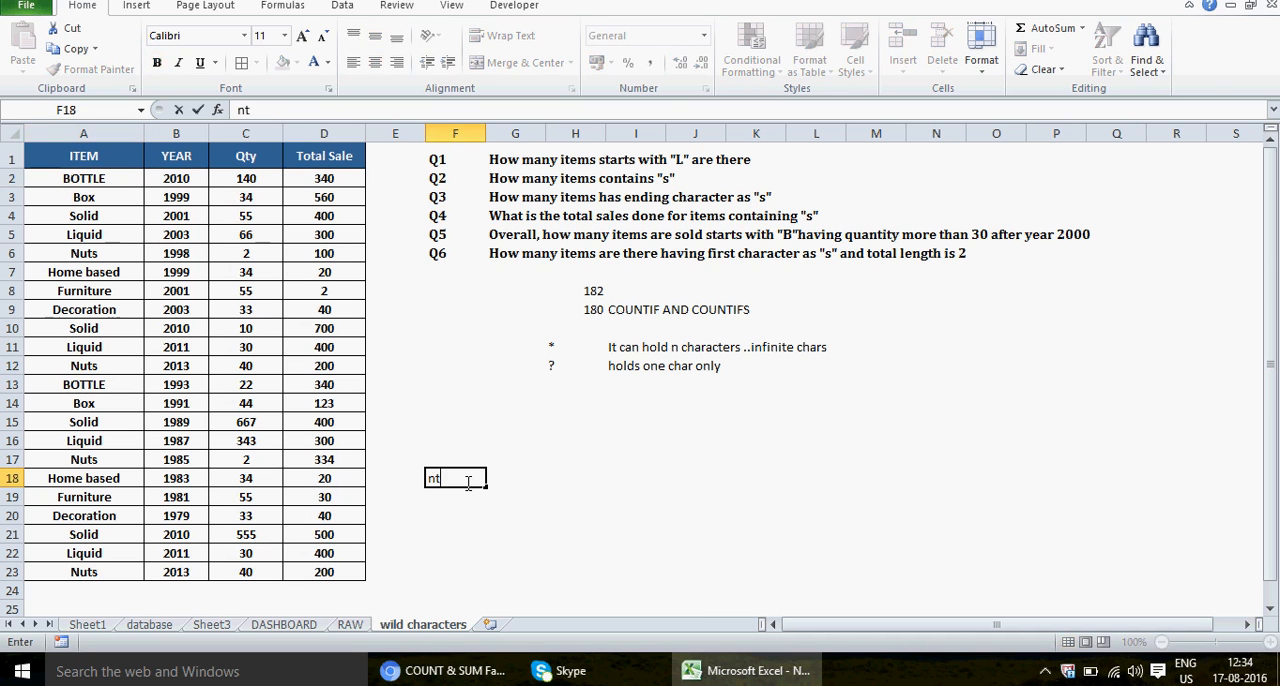
{"action": "type", "text": "33"}
{"action": "left_click", "coordinate": [458, 479]}
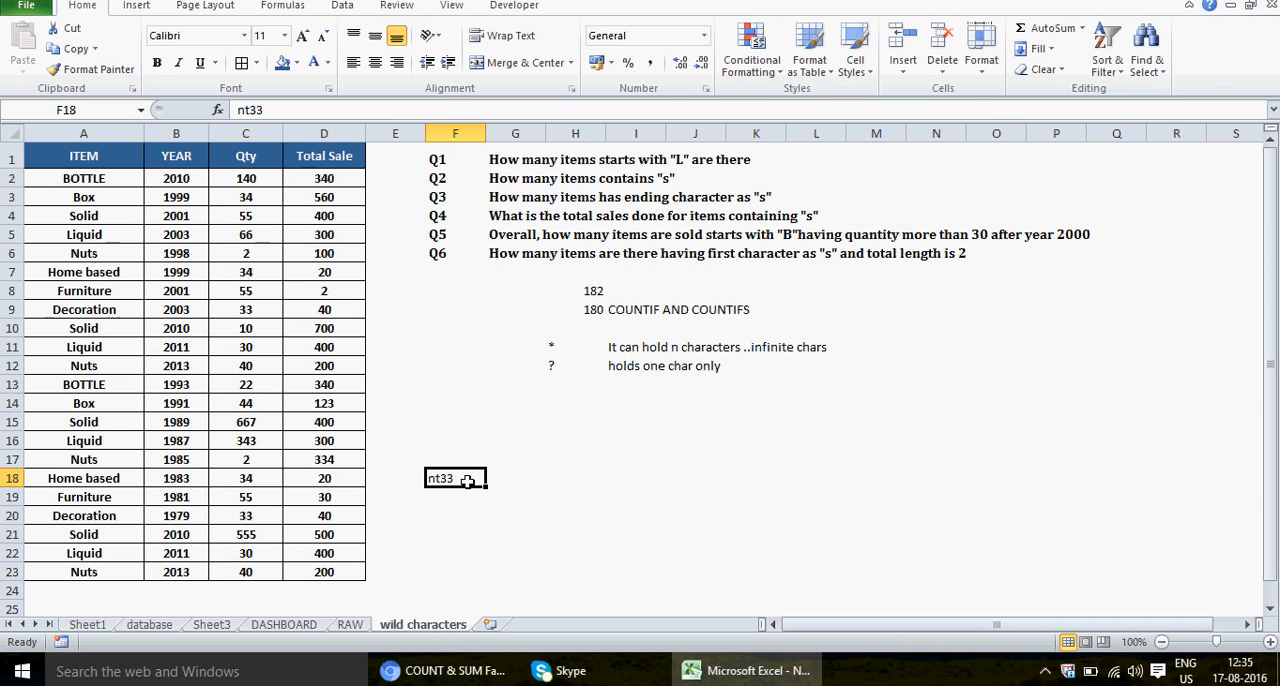
{"action": "left_click", "coordinate": [90, 157]}
{"action": "left_click", "coordinate": [328, 568], "text": "shift"}
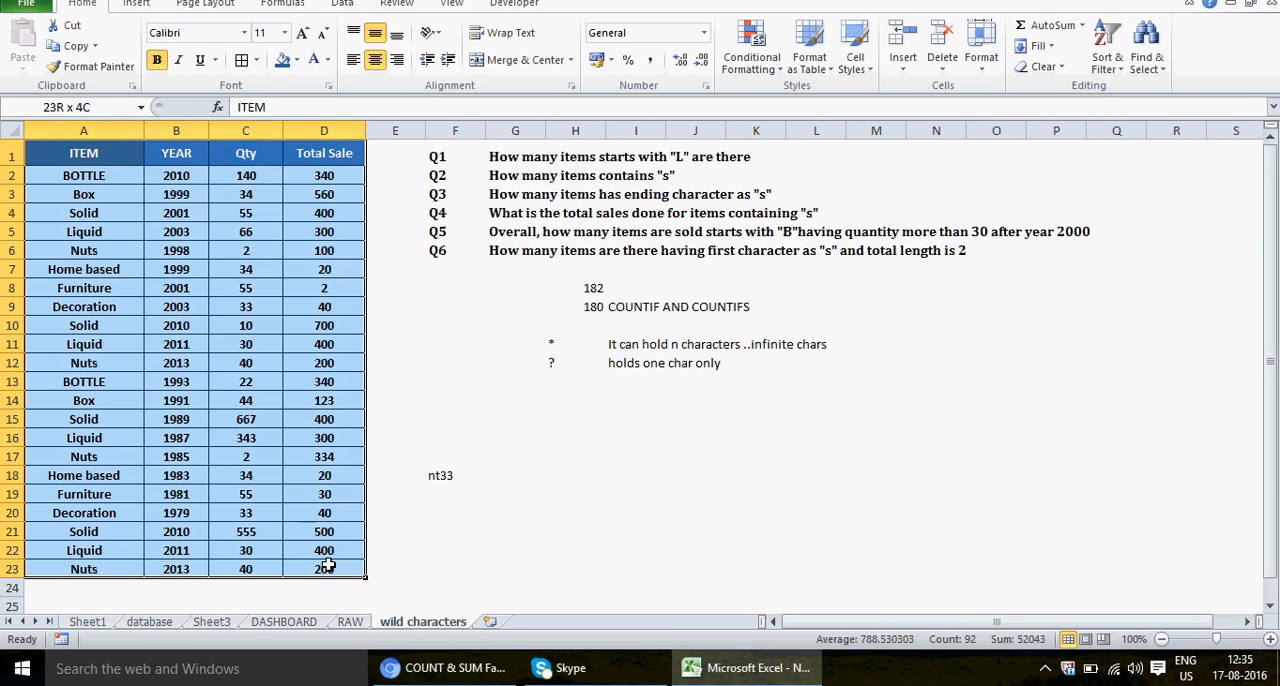
{"action": "left_click", "coordinate": [453, 472]}
{"action": "key", "text": "Delete"}
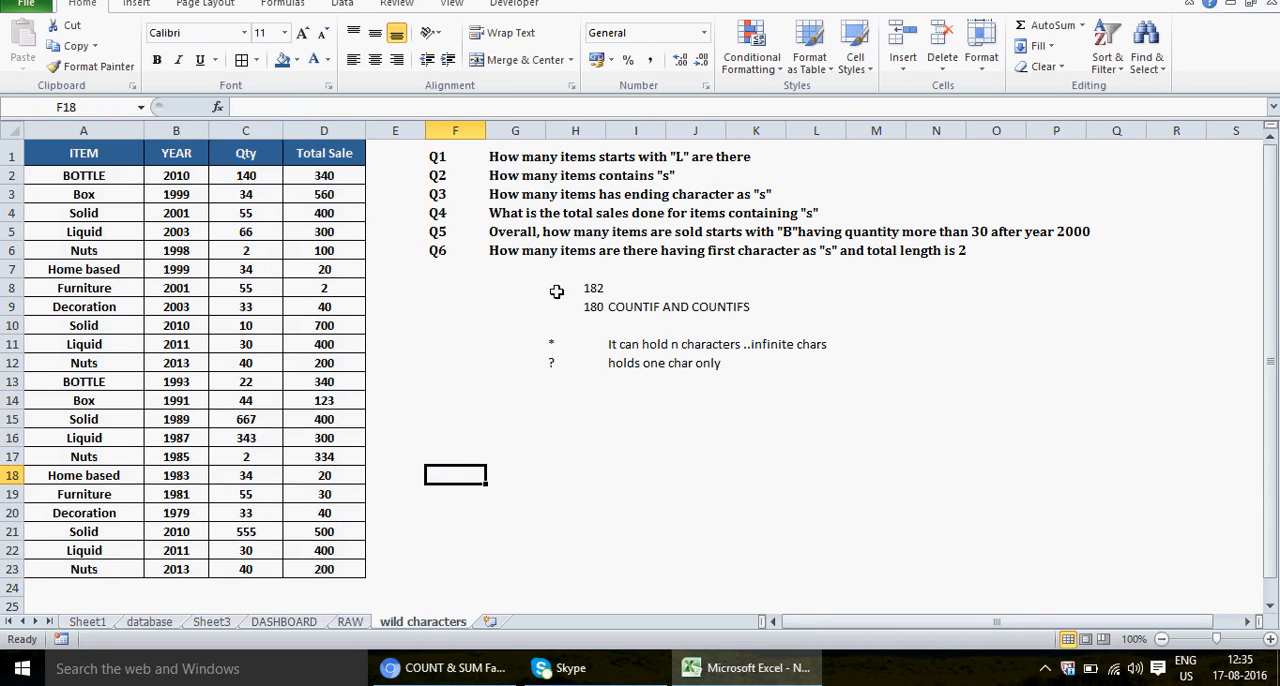
Step: Review the whole item table A1:D23 and its ITEM, YEAR, Qty and Total Sale headers
{"action": "left_click", "coordinate": [97, 150]}
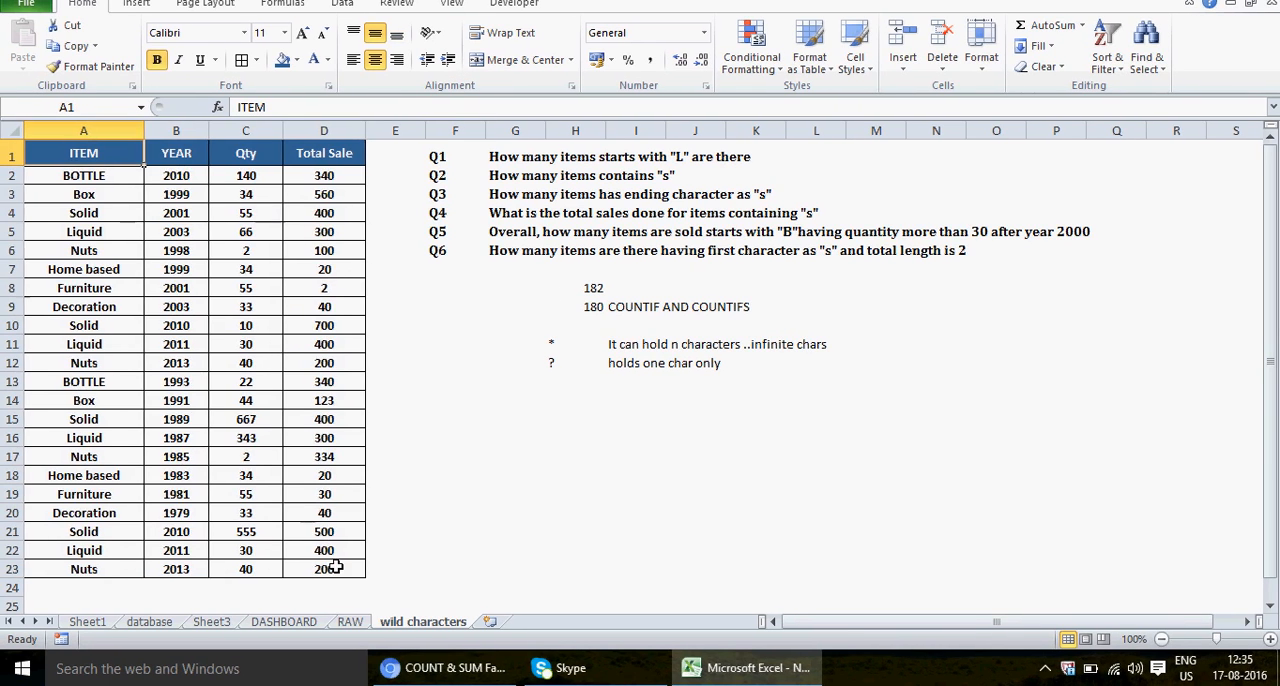
{"action": "left_click", "coordinate": [332, 567], "text": "shift"}
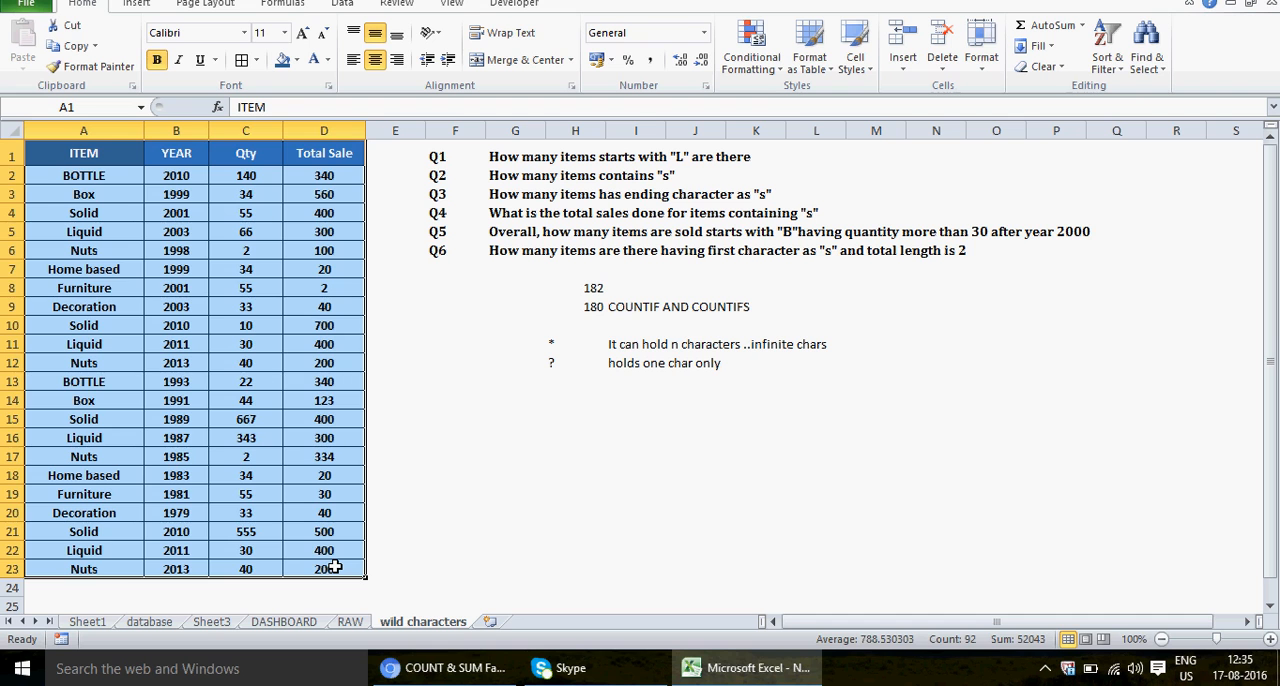
{"action": "left_click", "coordinate": [96, 144]}
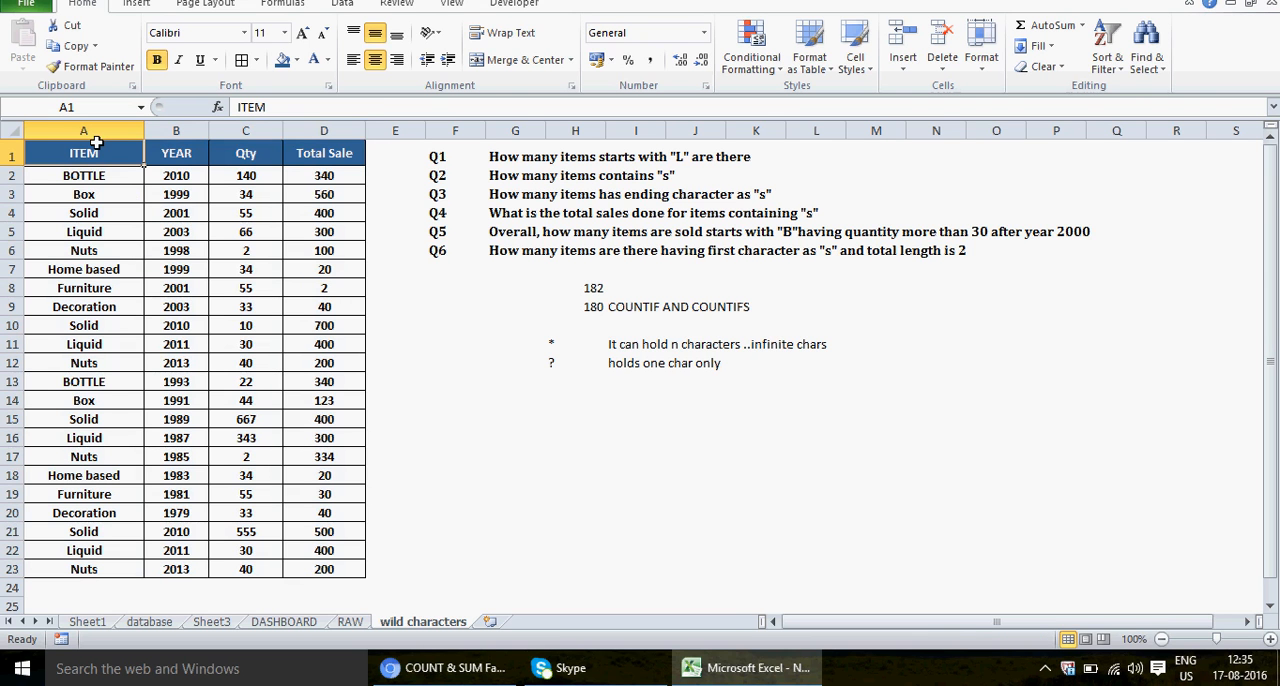
{"action": "left_click", "coordinate": [188, 157]}
{"action": "left_click", "coordinate": [234, 163]}
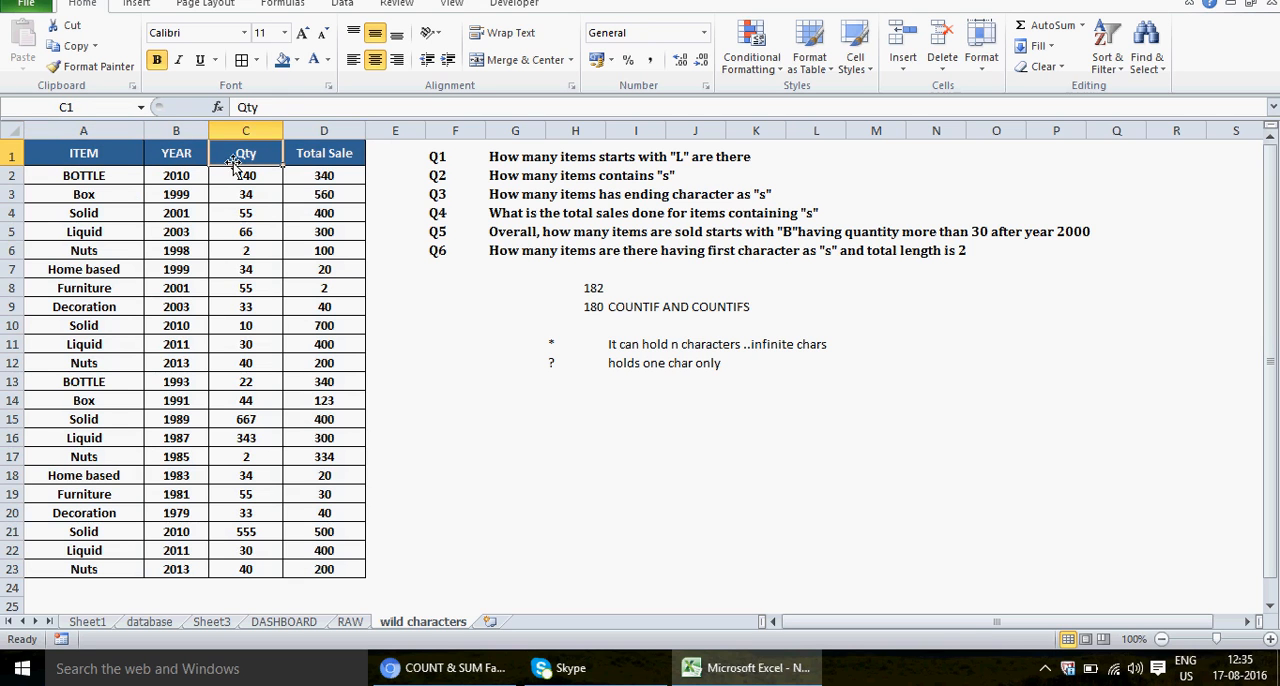
{"action": "left_click", "coordinate": [344, 156]}
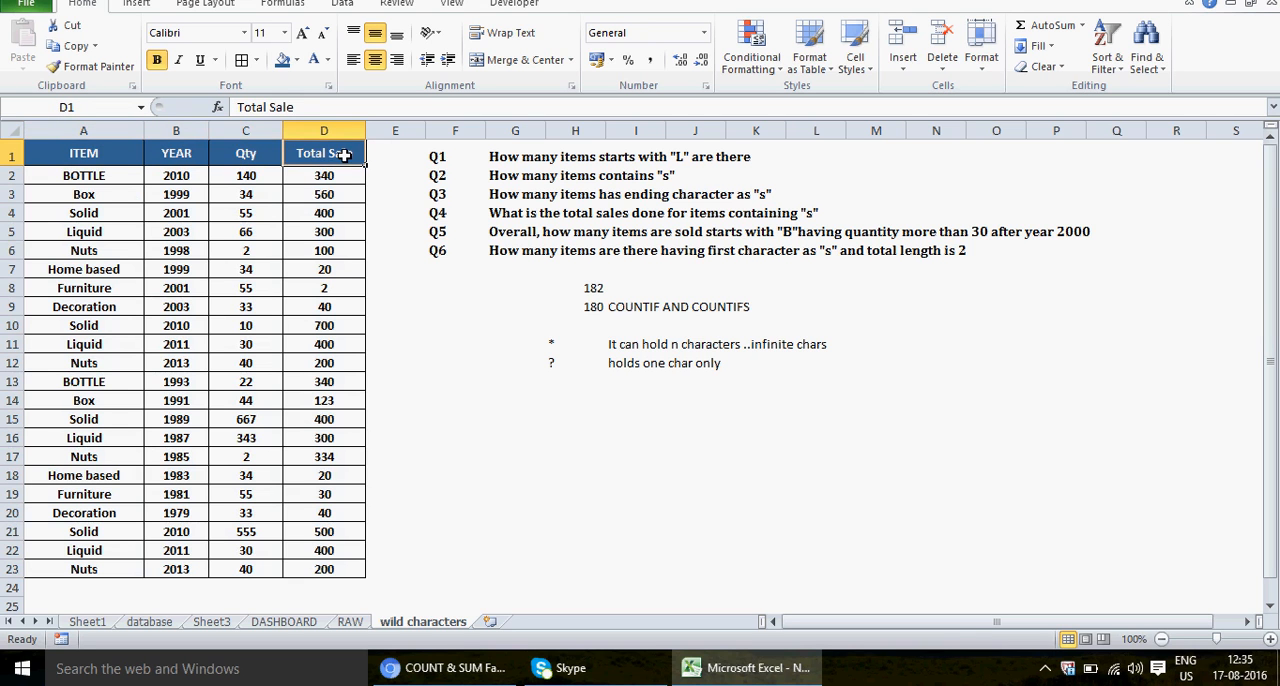
Step: Examine the item records, going down the ITEM column and across the first record's year, quantity and total sale
{"action": "left_click", "coordinate": [103, 177]}
{"action": "key", "text": "Down"}
{"action": "key", "text": "Down"}
{"action": "key", "text": "Down"}
{"action": "key", "text": "Down"}
{"action": "key", "text": "Down"}
{"action": "key", "text": "Down"}
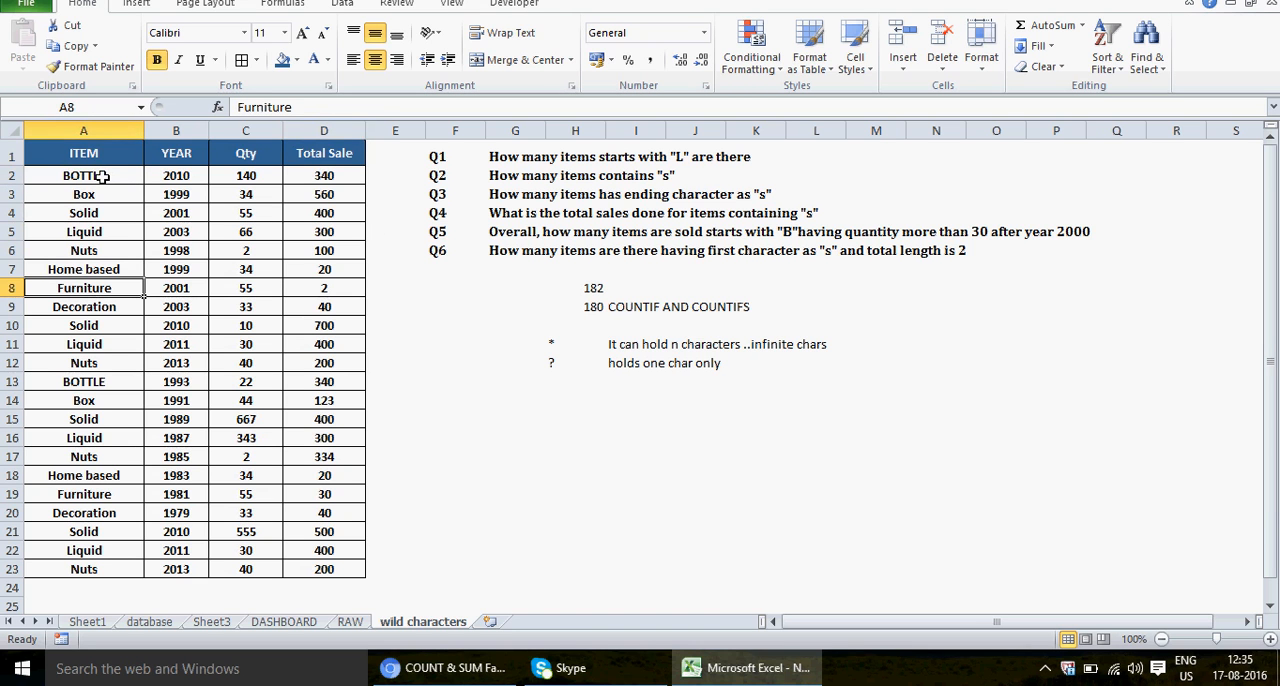
{"action": "left_click", "coordinate": [186, 178]}
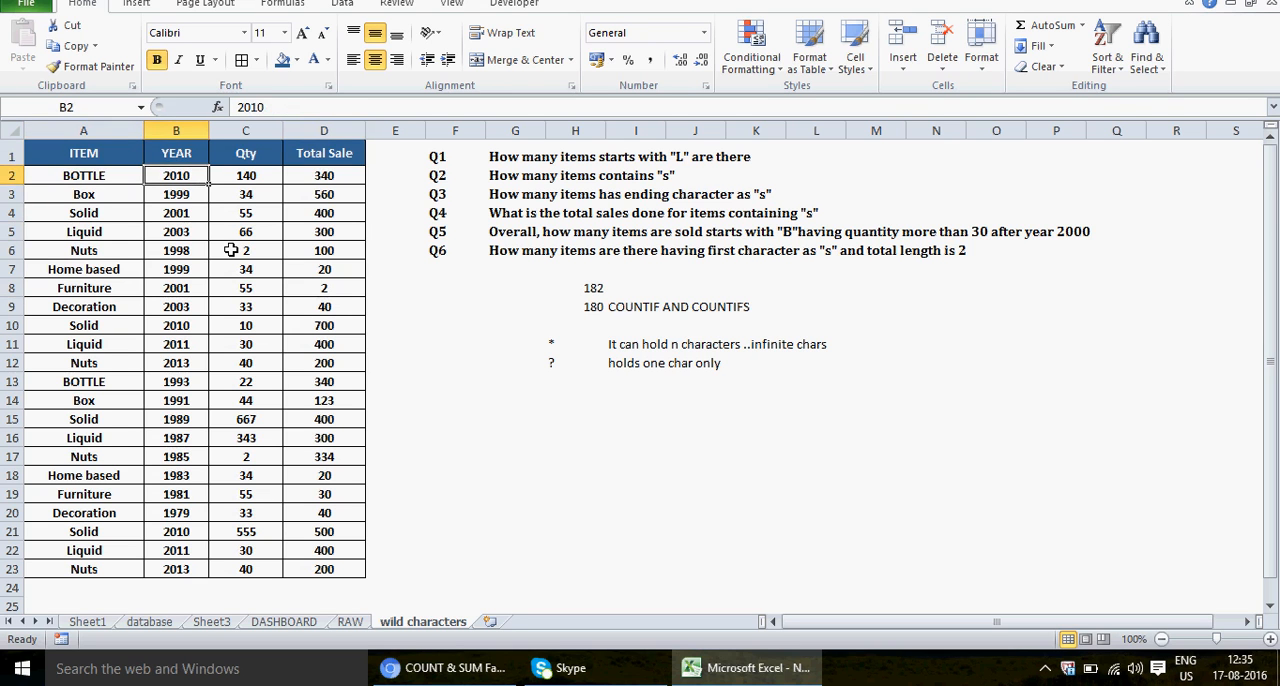
{"action": "key", "text": "Down"}
{"action": "key", "text": "Up"}
{"action": "key", "text": "Left"}
{"action": "key", "text": "Right"}
{"action": "key", "text": "Right"}
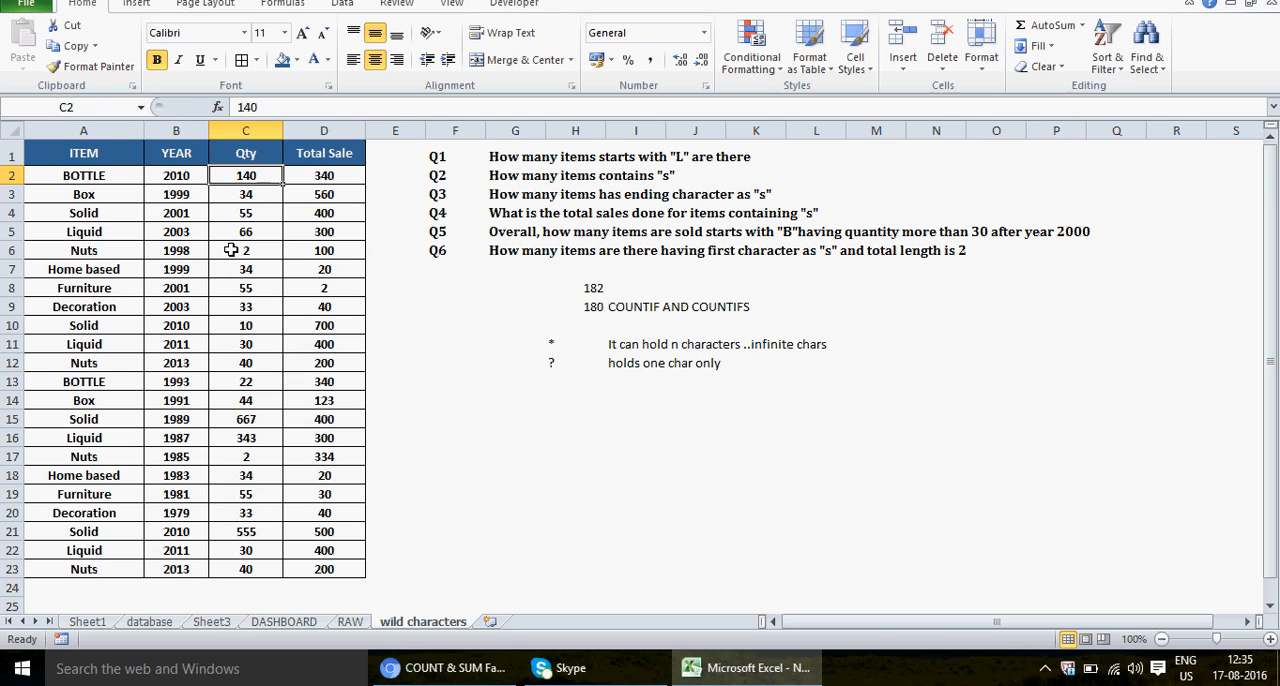
{"action": "key", "text": "Right"}
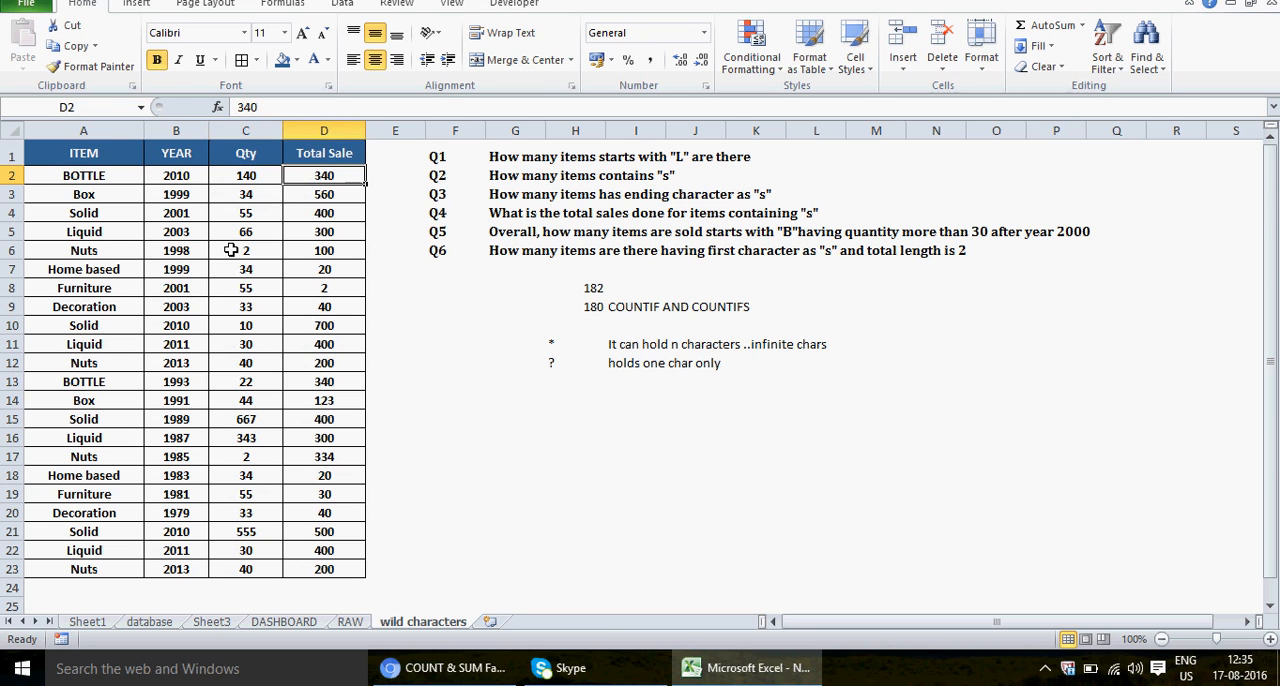
{"action": "key", "text": "Left"}
{"action": "key", "text": "Left"}
{"action": "key", "text": "Left"}
{"action": "key", "text": "Down"}
{"action": "key", "text": "Down"}
{"action": "key", "text": "Down"}
{"action": "key", "text": "Down"}
{"action": "key", "text": "Down"}
{"action": "key", "text": "Down"}
{"action": "key", "text": "Down"}
{"action": "key", "text": "Down"}
{"action": "key", "text": "Down"}
{"action": "key", "text": "Down"}
{"action": "key", "text": "Down"}
{"action": "key", "text": "Down"}
{"action": "key", "text": "Down"}
{"action": "key", "text": "Down"}
{"action": "key", "text": "Down"}
{"action": "key", "text": "Down"}
{"action": "key", "text": "Down"}
{"action": "key", "text": "Down"}
{"action": "key", "text": "Down"}
{"action": "key", "text": "Down"}
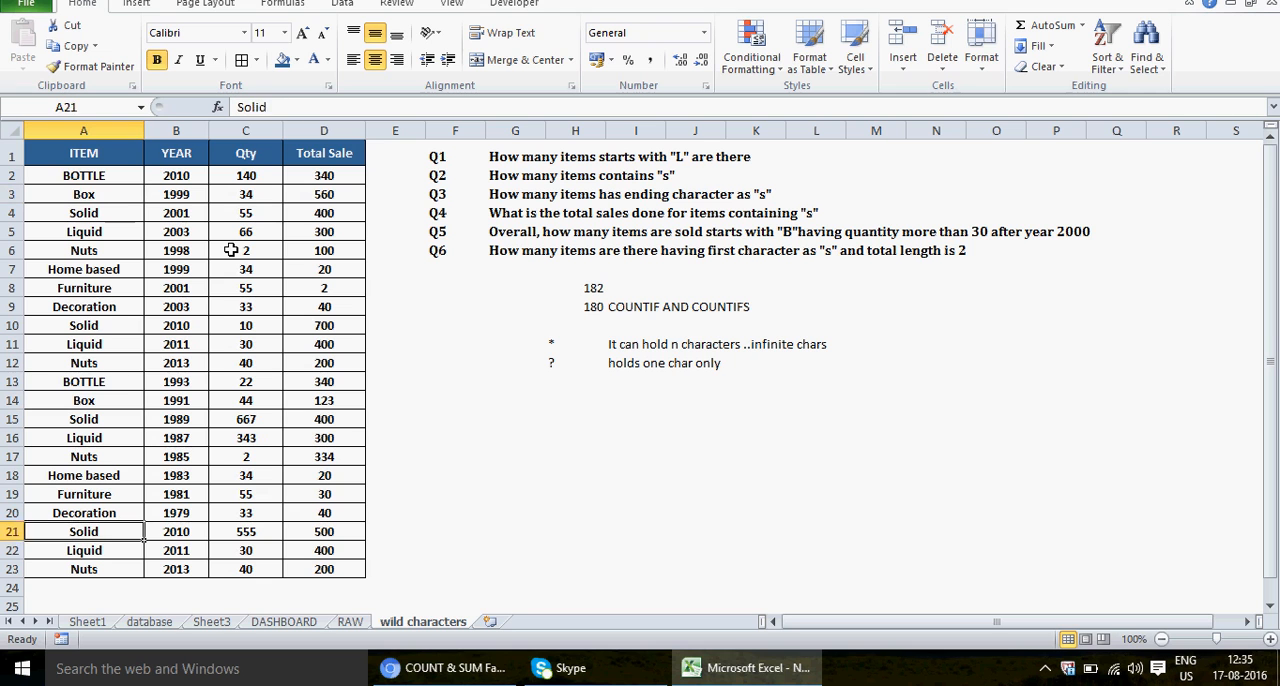
{"action": "key", "text": "Right"}
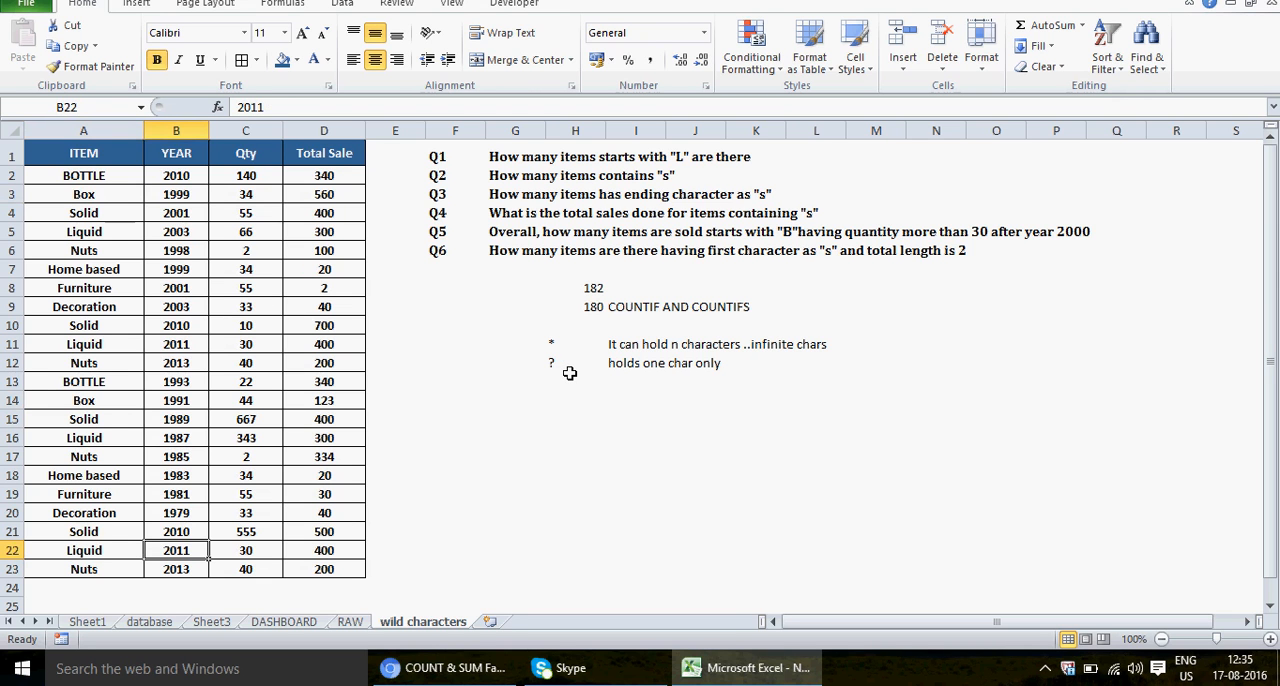
{"action": "left_click", "coordinate": [557, 406]}
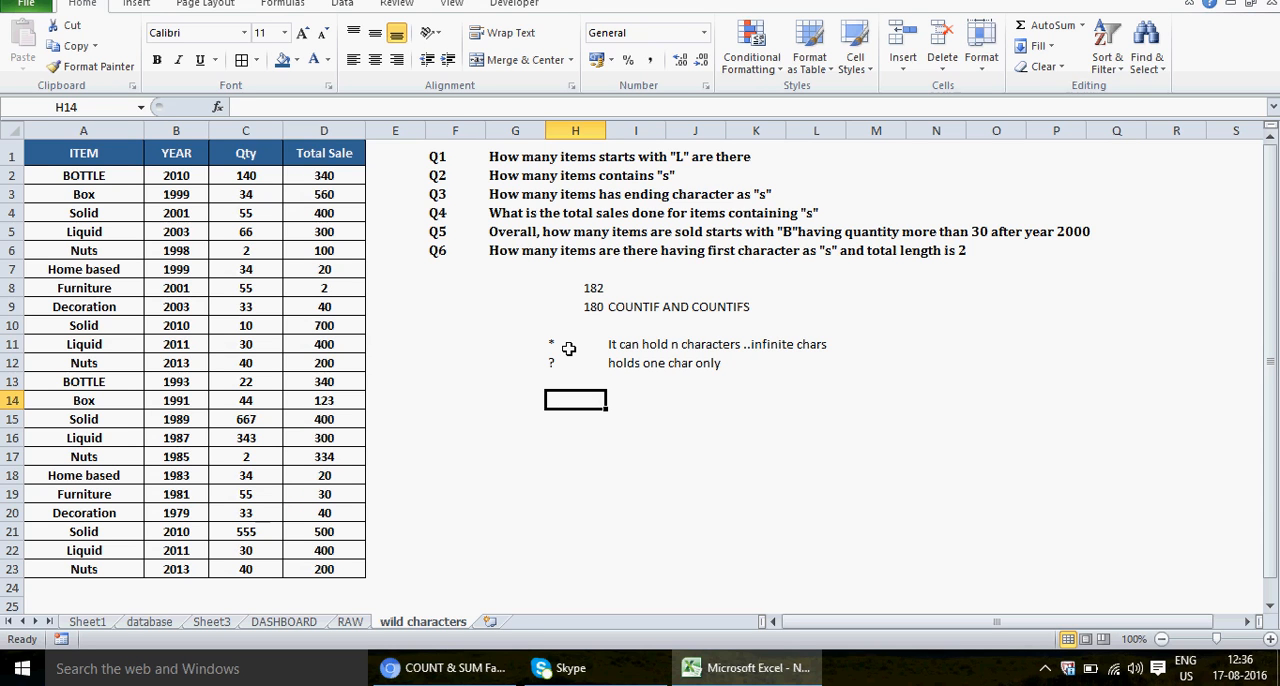
{"action": "left_click", "coordinate": [560, 345]}
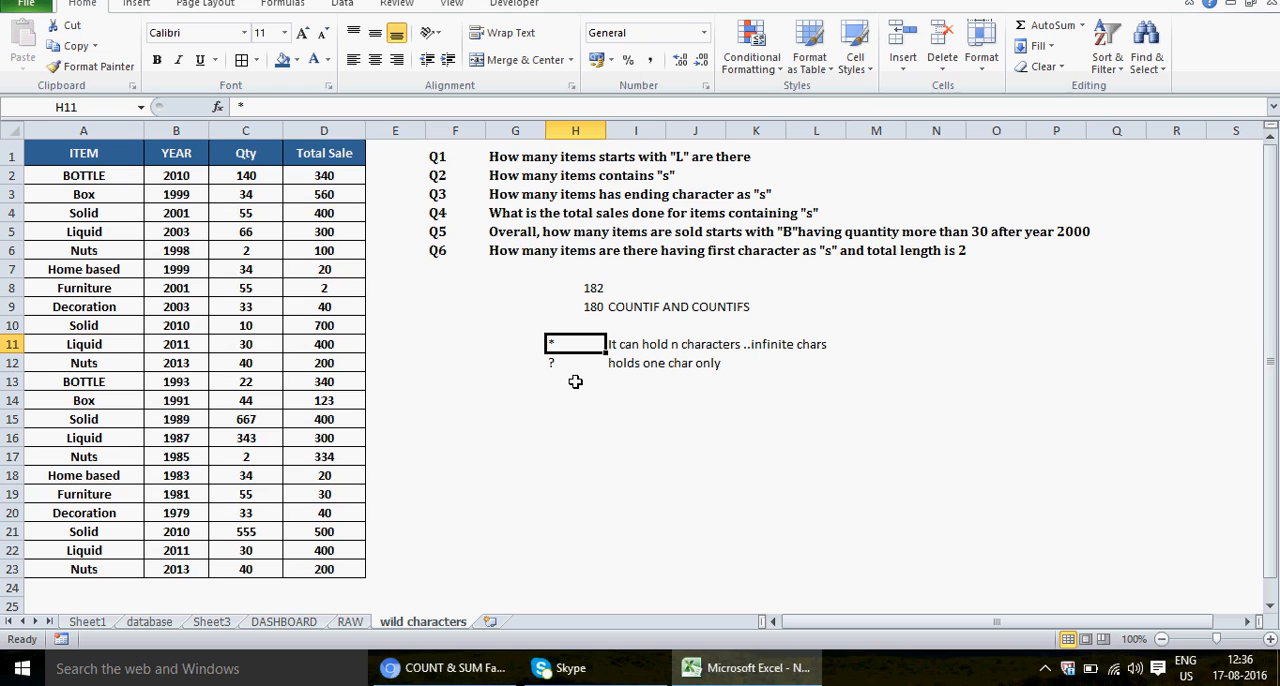
{"action": "left_click", "coordinate": [565, 413]}
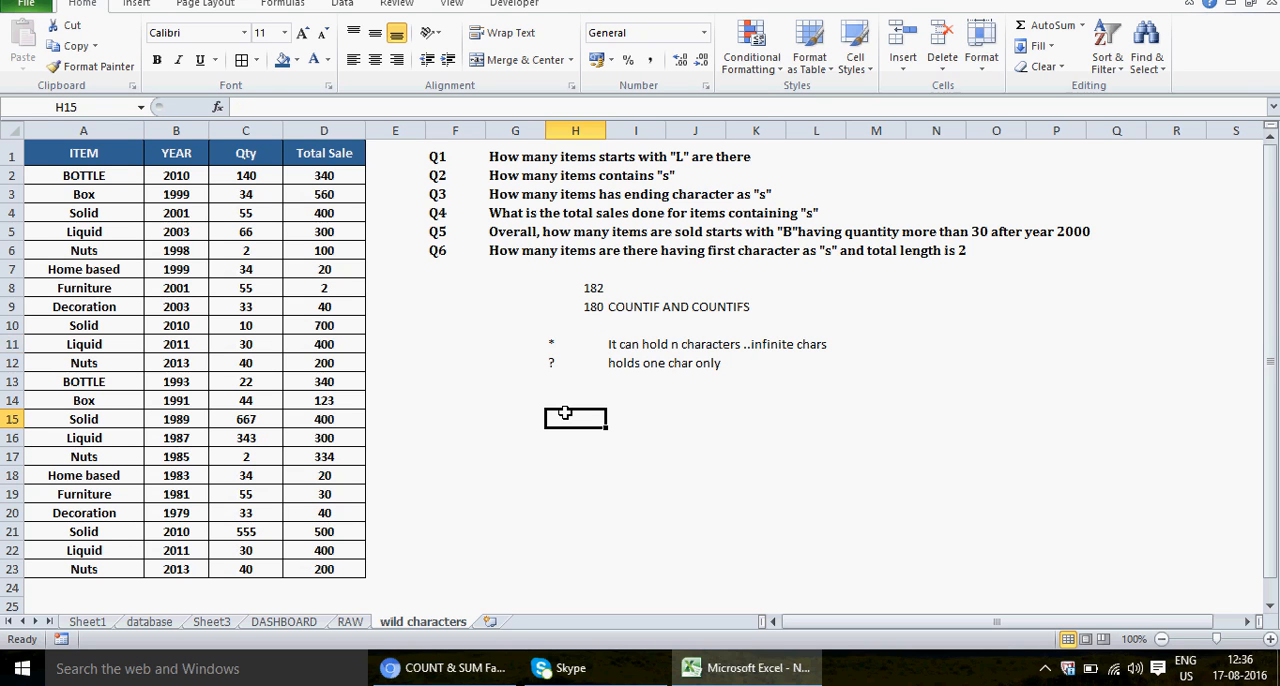
{"action": "left_click", "coordinate": [563, 345]}
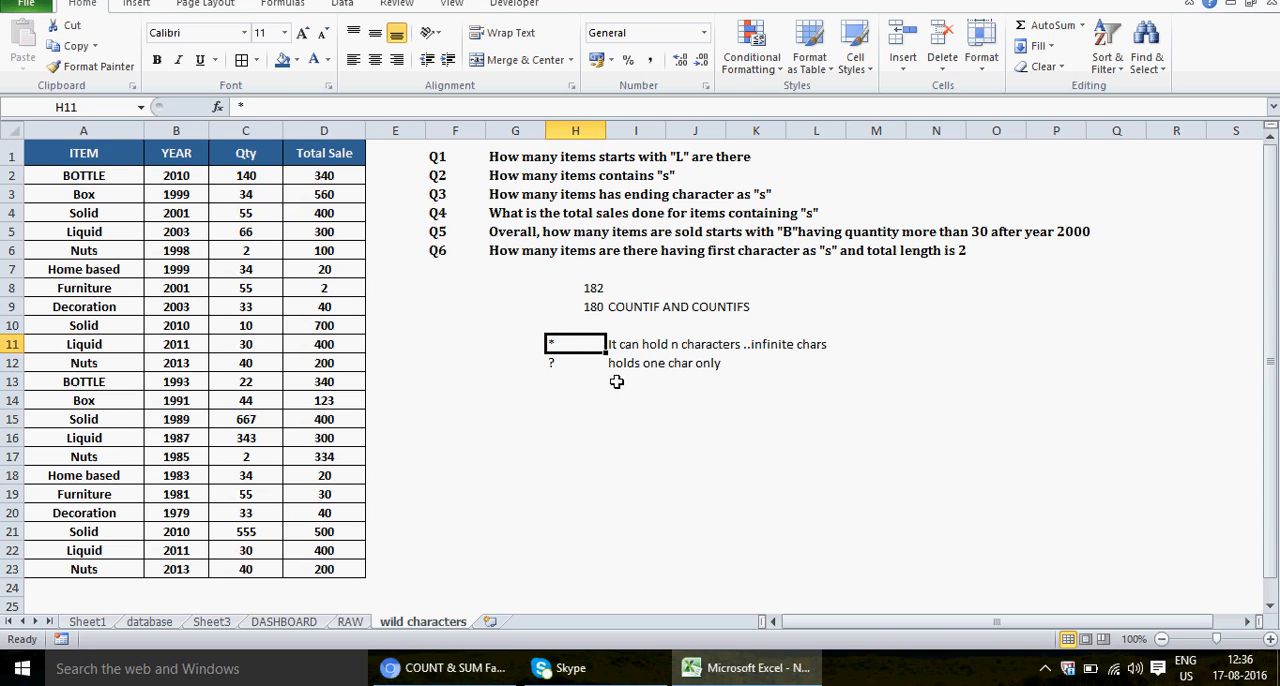
{"action": "left_click", "coordinate": [617, 416]}
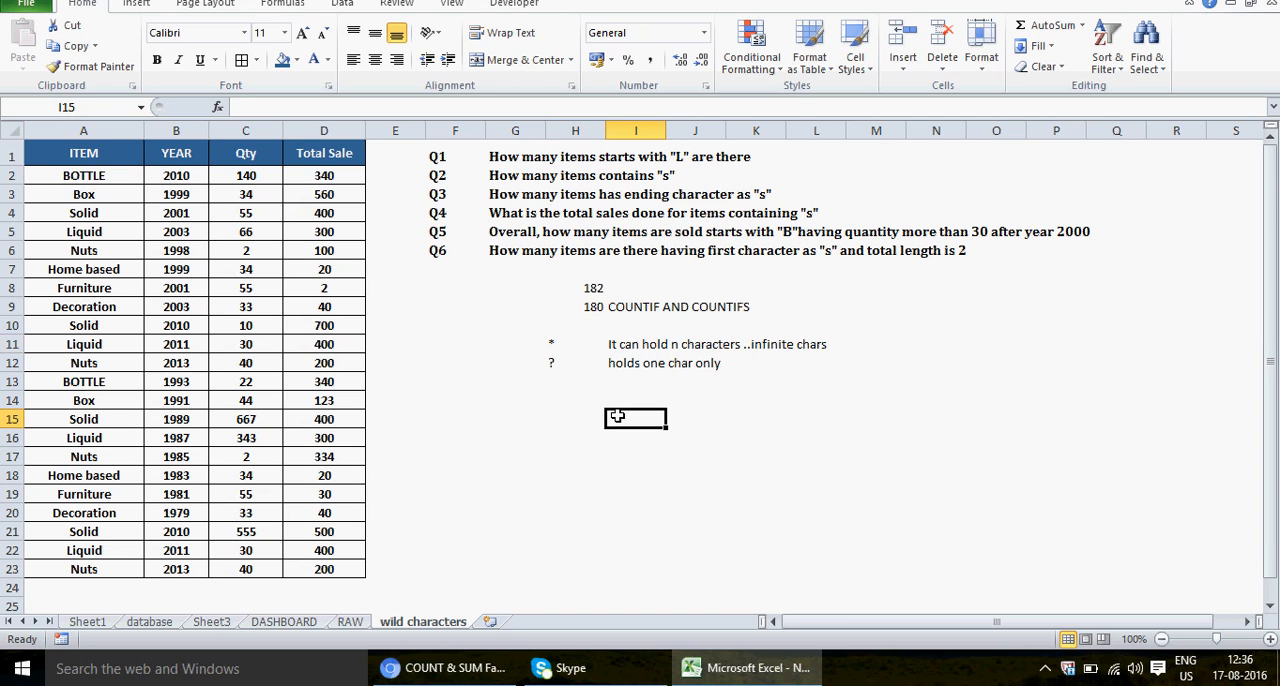
Step: Enter the label Q1 in cell G15 and select cell H15 beside it for the answer
{"action": "left_click", "coordinate": [507, 416]}
{"action": "type", "text": "q"}
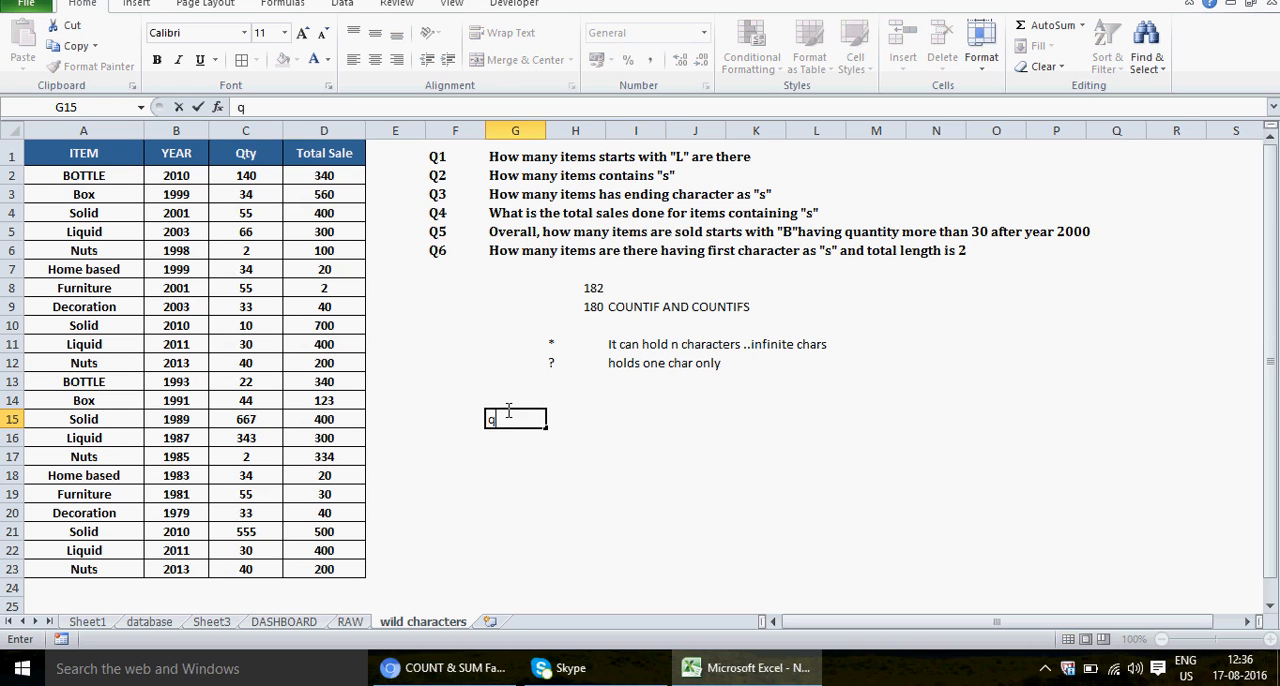
{"action": "key", "text": "BackSpace"}
{"action": "key", "text": "Caps_Lock"}
{"action": "type", "text": "Q1"}
{"action": "key", "text": "Return"}
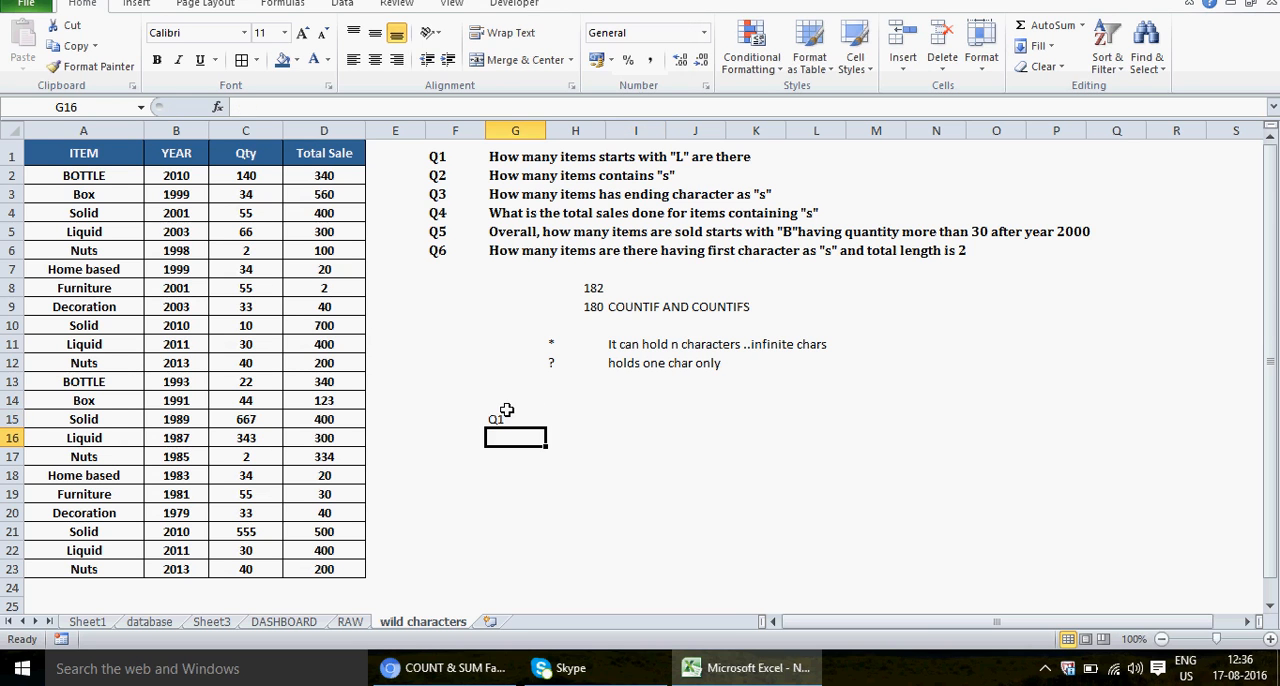
{"action": "left_click", "coordinate": [507, 416]}
{"action": "key", "text": "Right"}
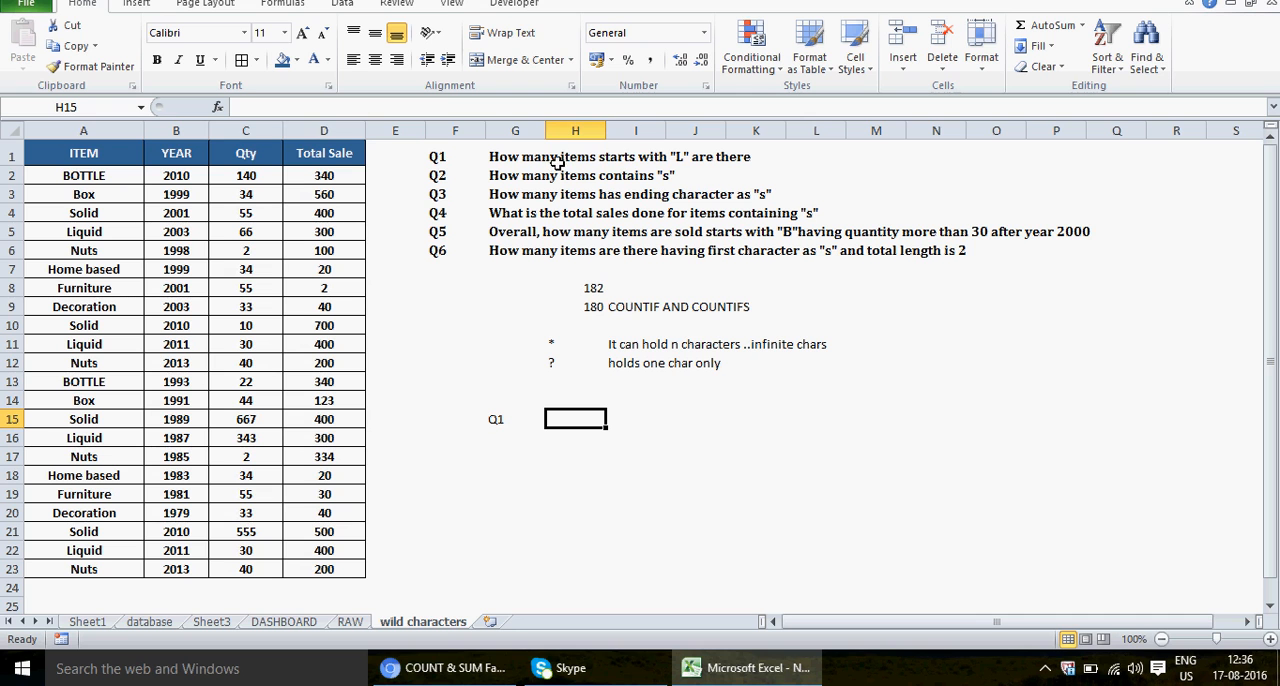
Step: Check the ITEM column range A1:A23 for the first question and return to answer cell H15
{"action": "left_click", "coordinate": [93, 150]}
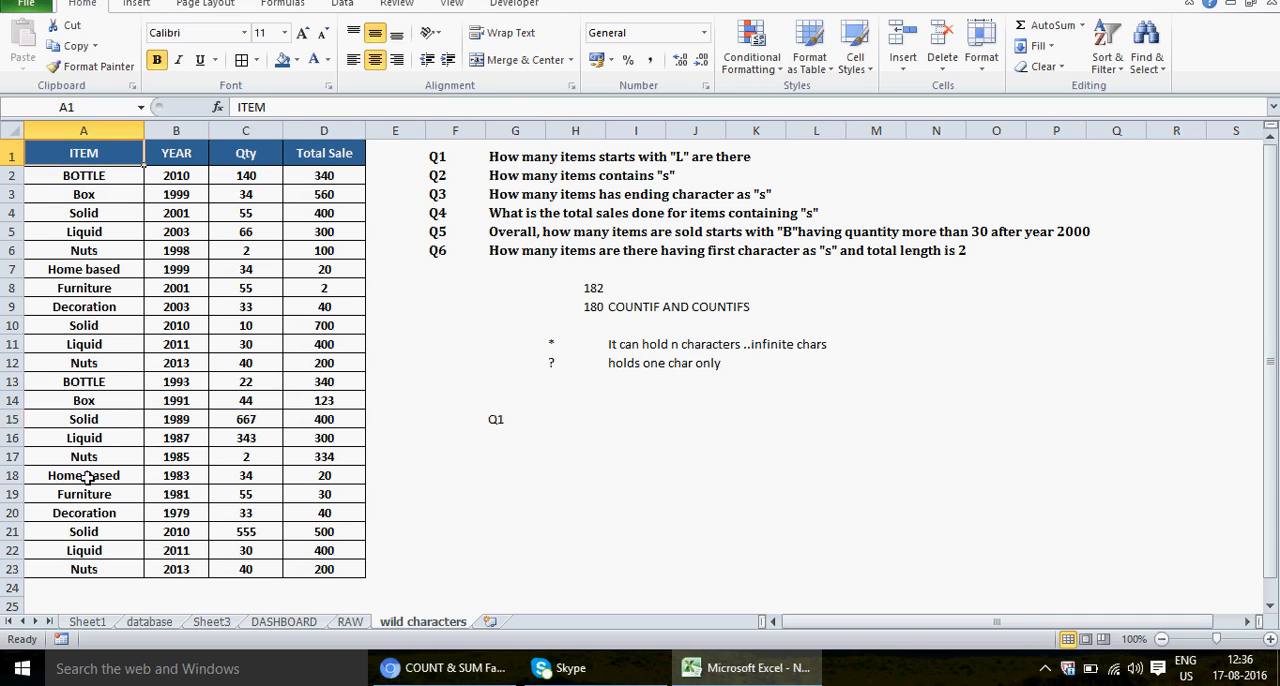
{"action": "left_click", "coordinate": [98, 570], "text": "shift"}
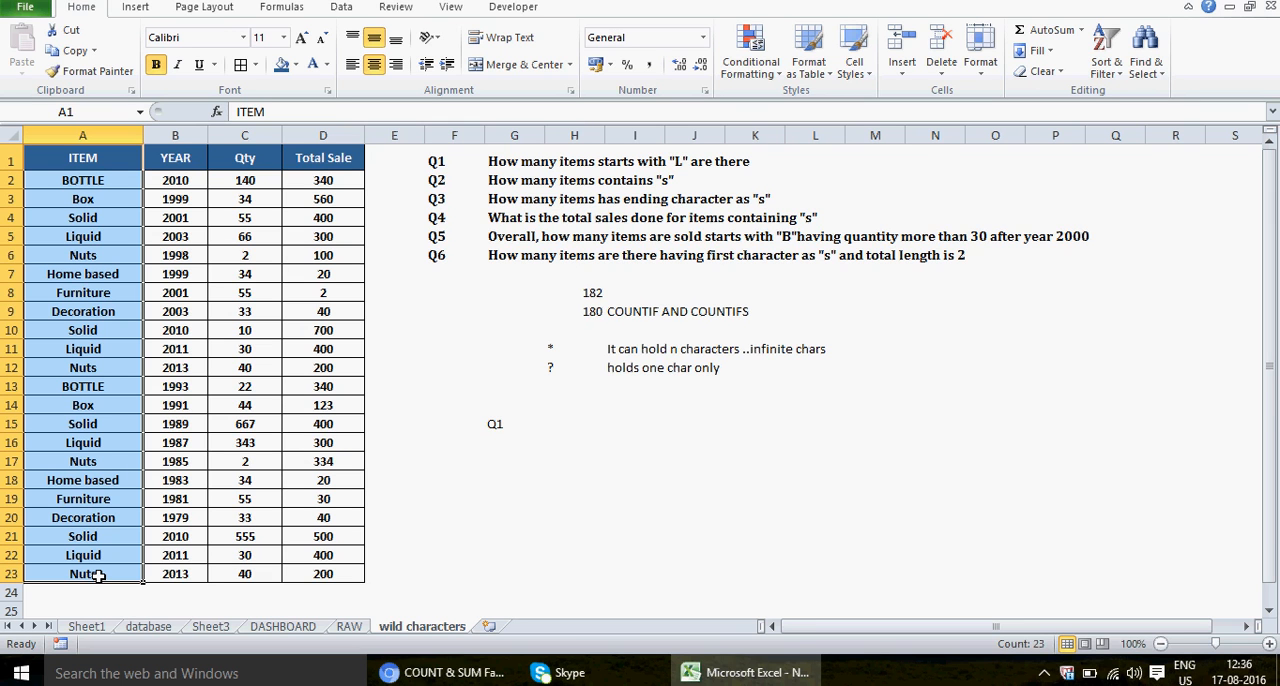
{"action": "left_click", "coordinate": [510, 425]}
{"action": "left_click", "coordinate": [583, 424]}
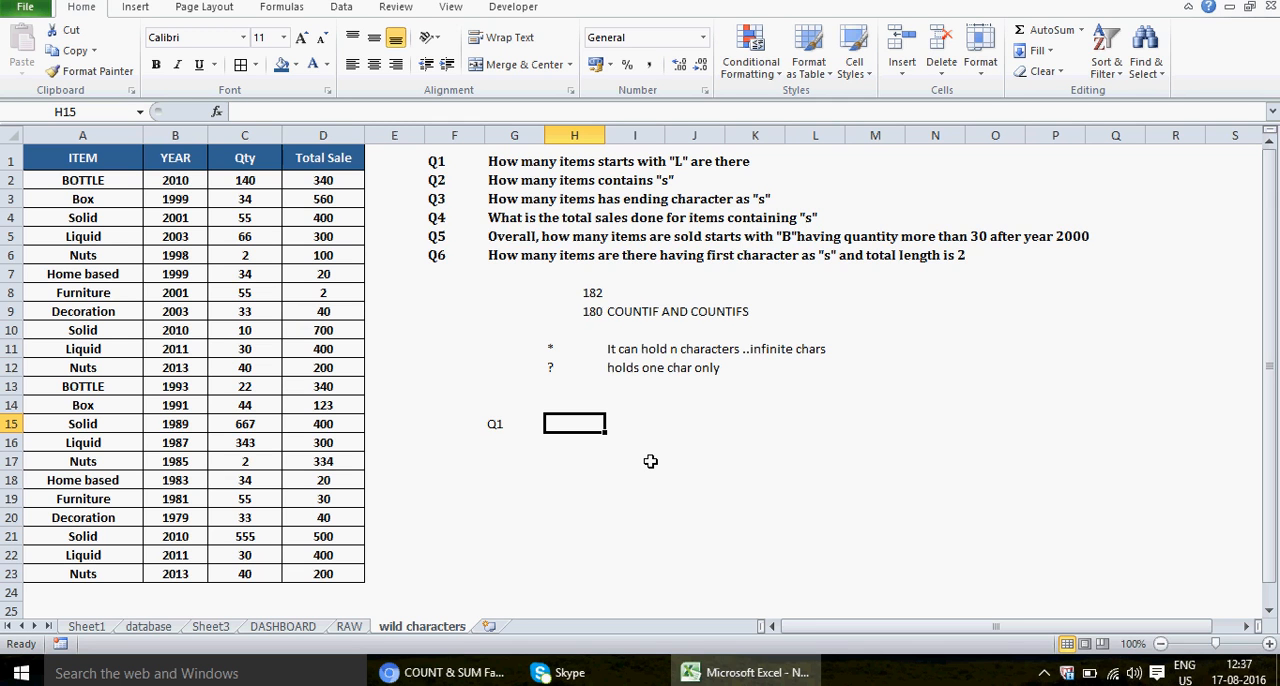
Step: Enter the formula =COUNTIF(A1:A23,"L") in cell H15 as the answer to Q1
{"action": "type", "text": "="}
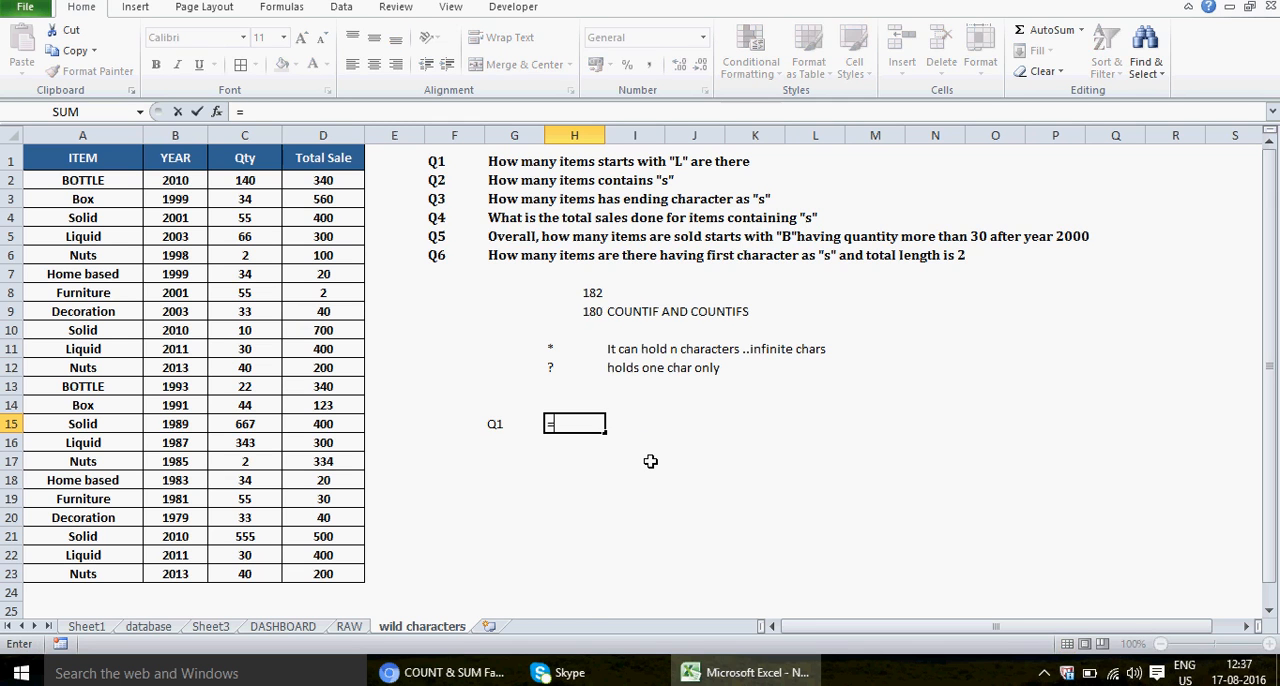
{"action": "type", "text": "COUNTIF("}
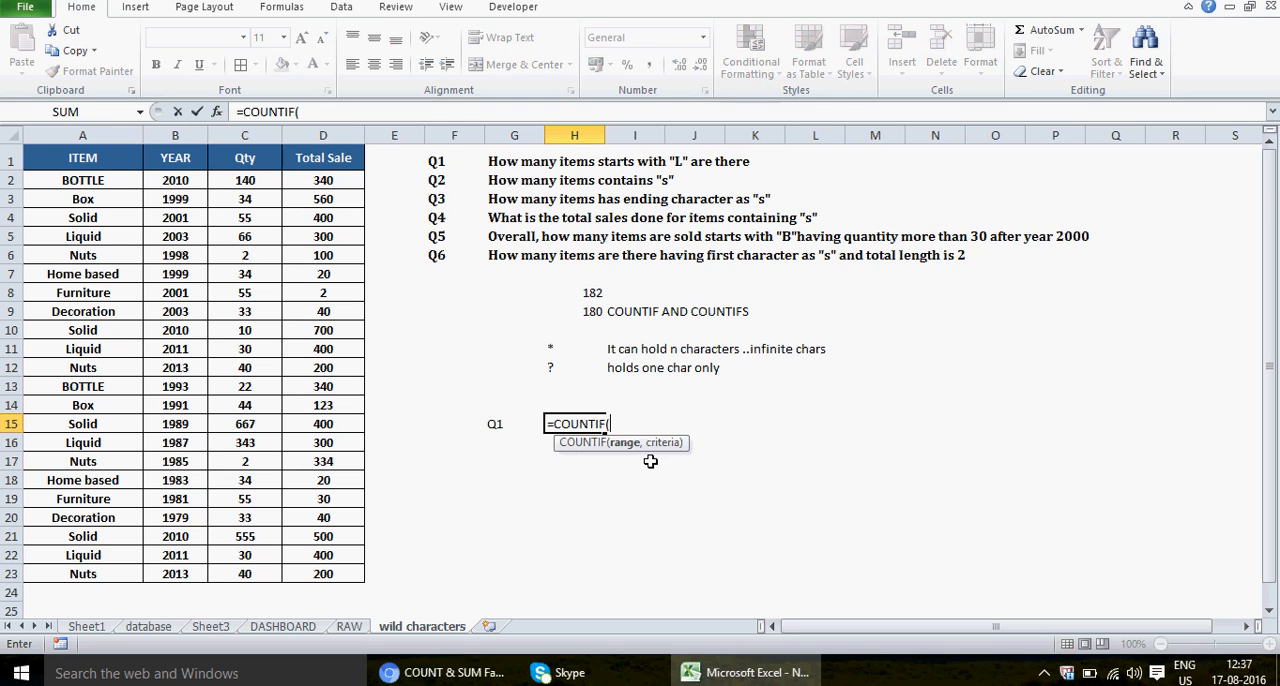
{"action": "left_click", "coordinate": [112, 158]}
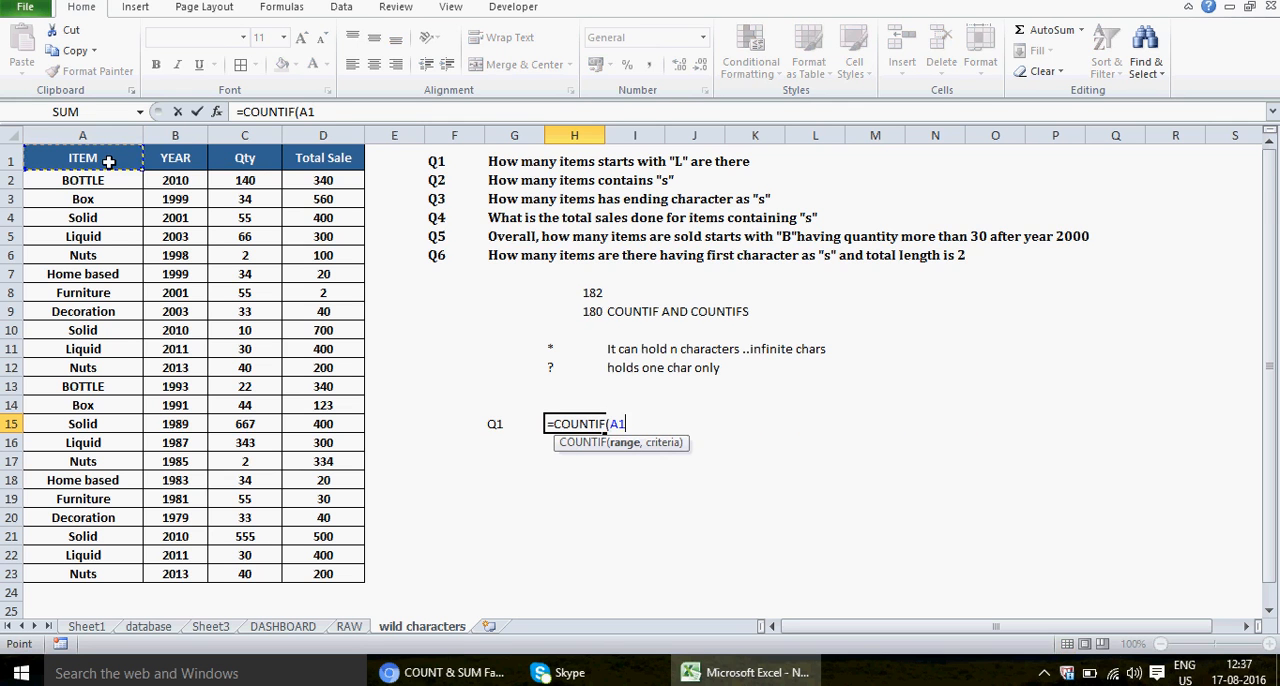
{"action": "left_click", "coordinate": [103, 574], "text": "shift"}
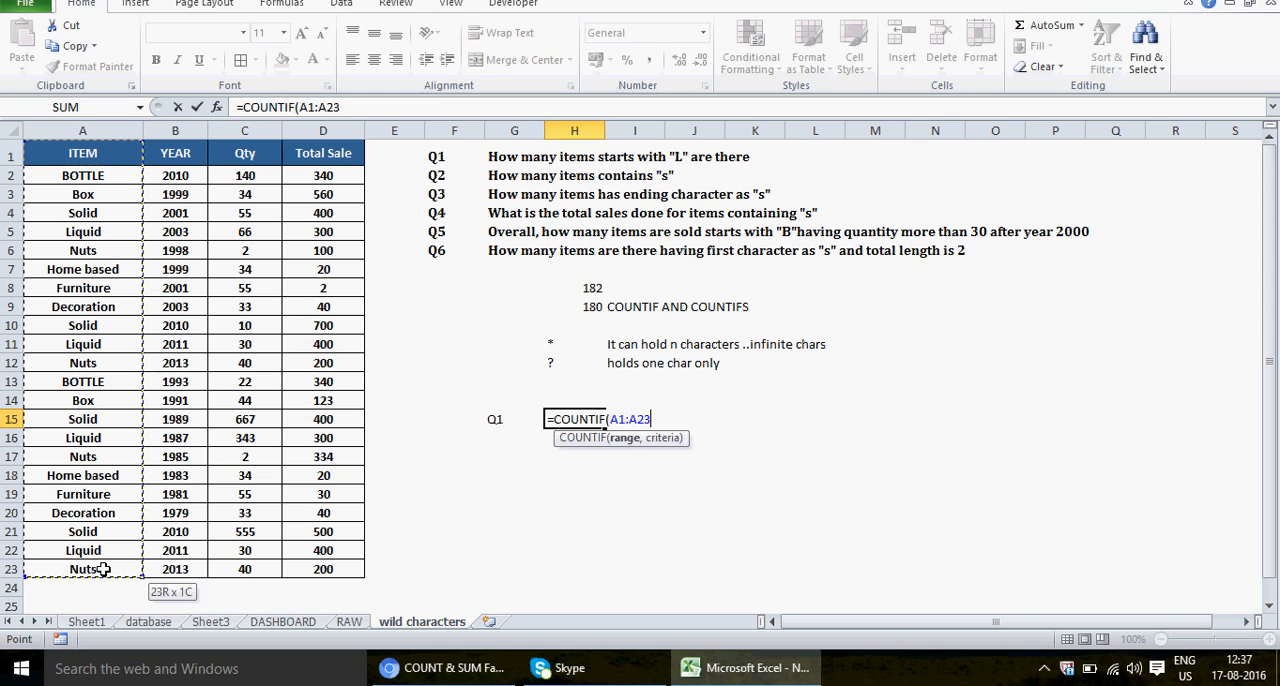
{"action": "type", "text": ","}
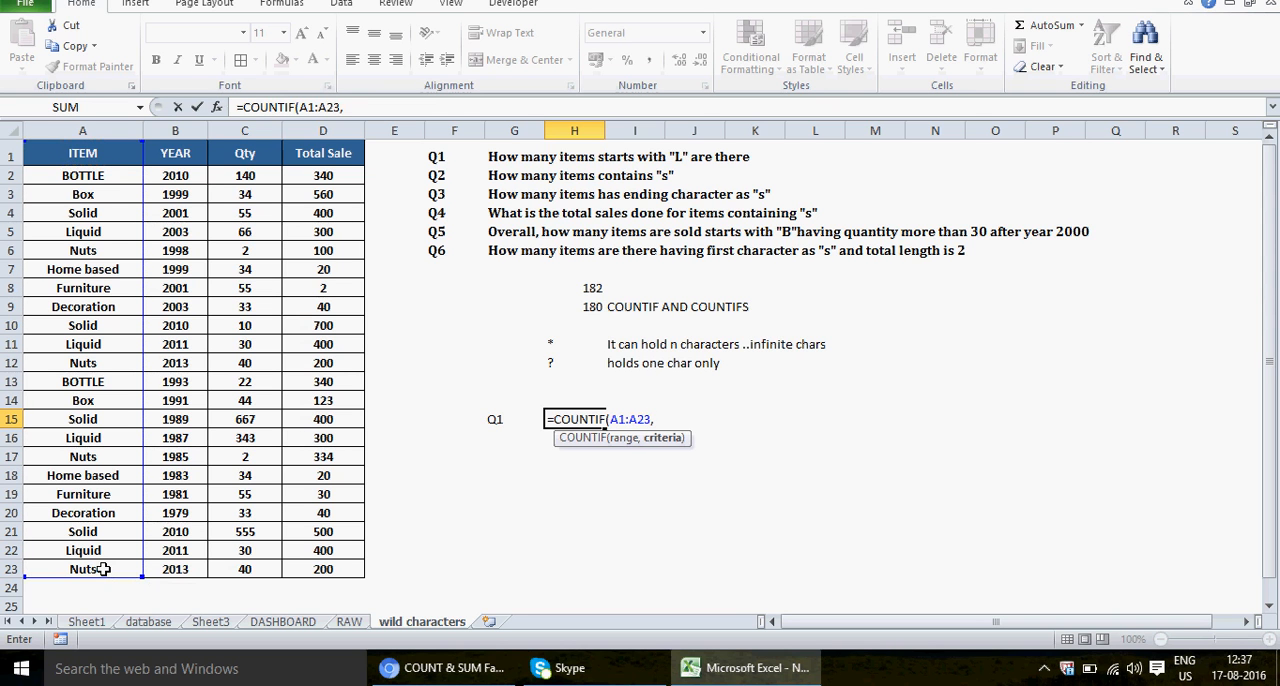
{"action": "type", "text": "\"L\""}
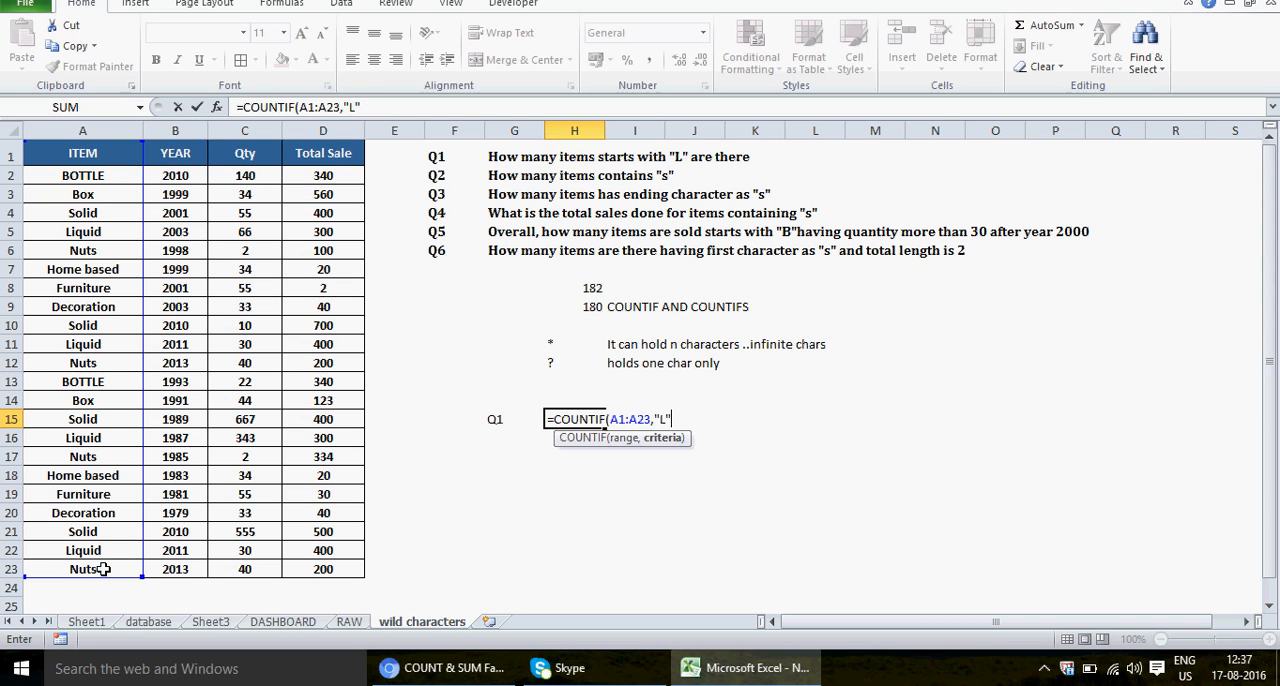
{"action": "type", "text": ")"}
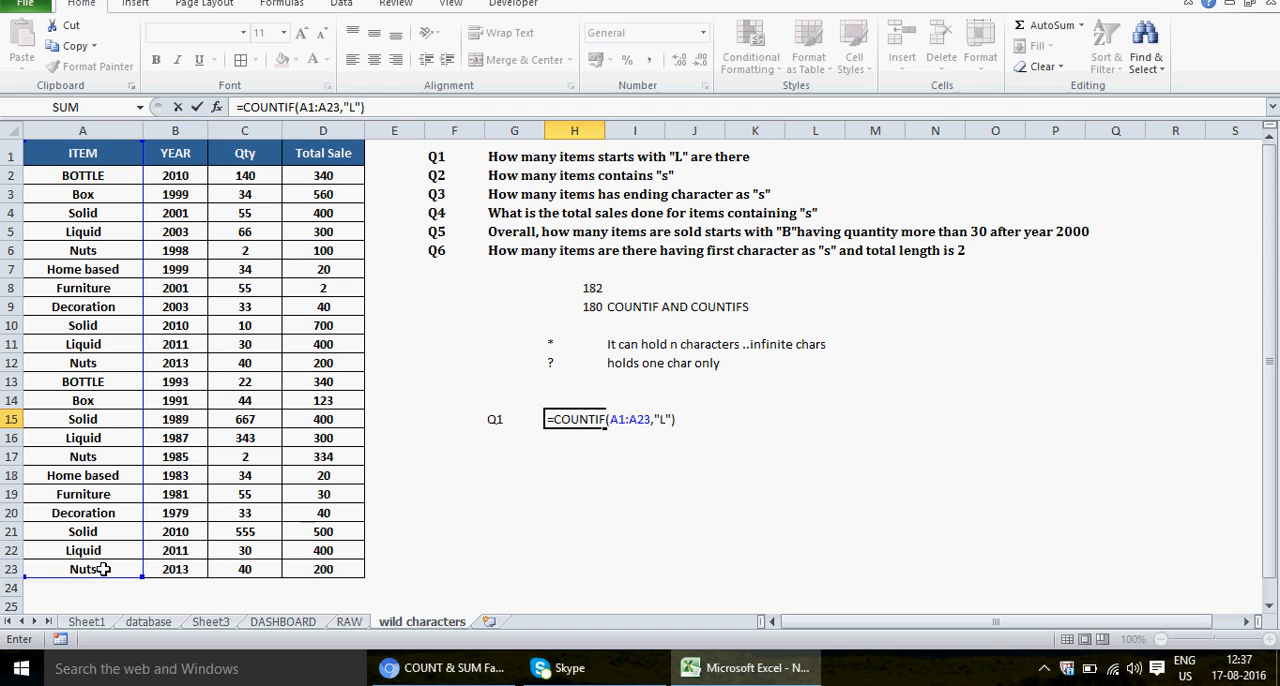
{"action": "key", "text": "Return"}
{"action": "key", "text": "Up"}
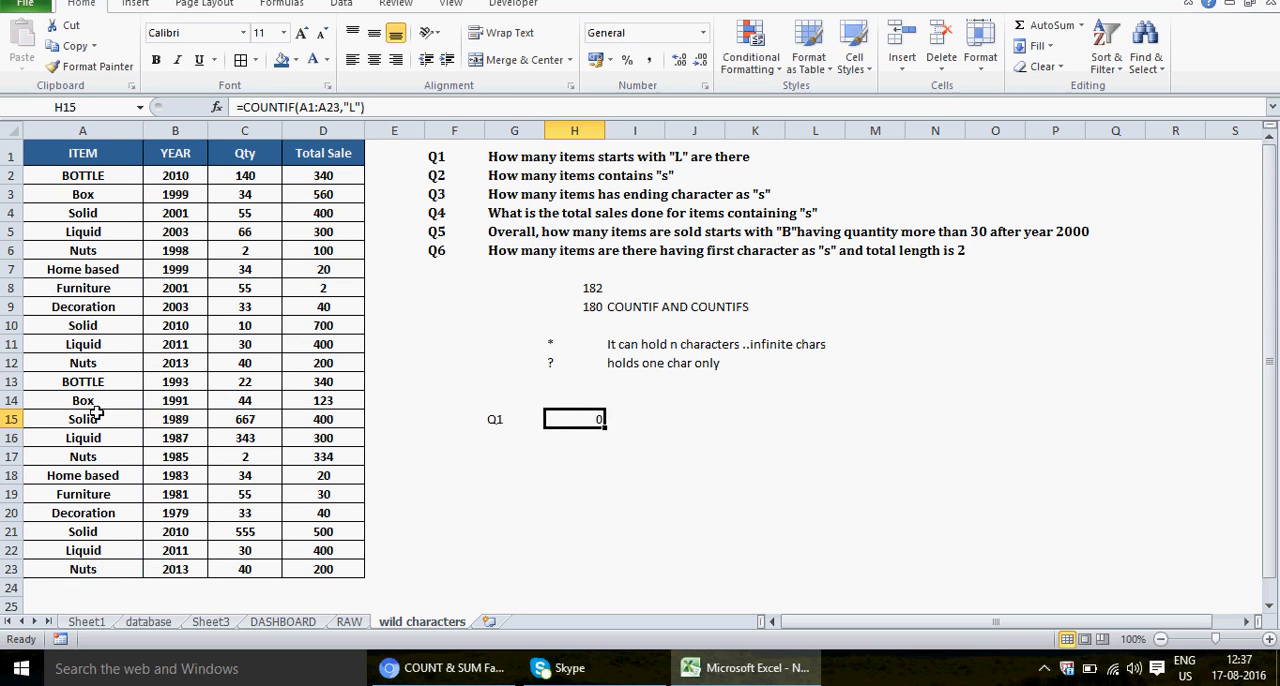
Step: Test the exact match by replacing the item in A6 with L, check H15, and undo the replacement
{"action": "left_click", "coordinate": [83, 251]}
{"action": "type", "text": "L"}
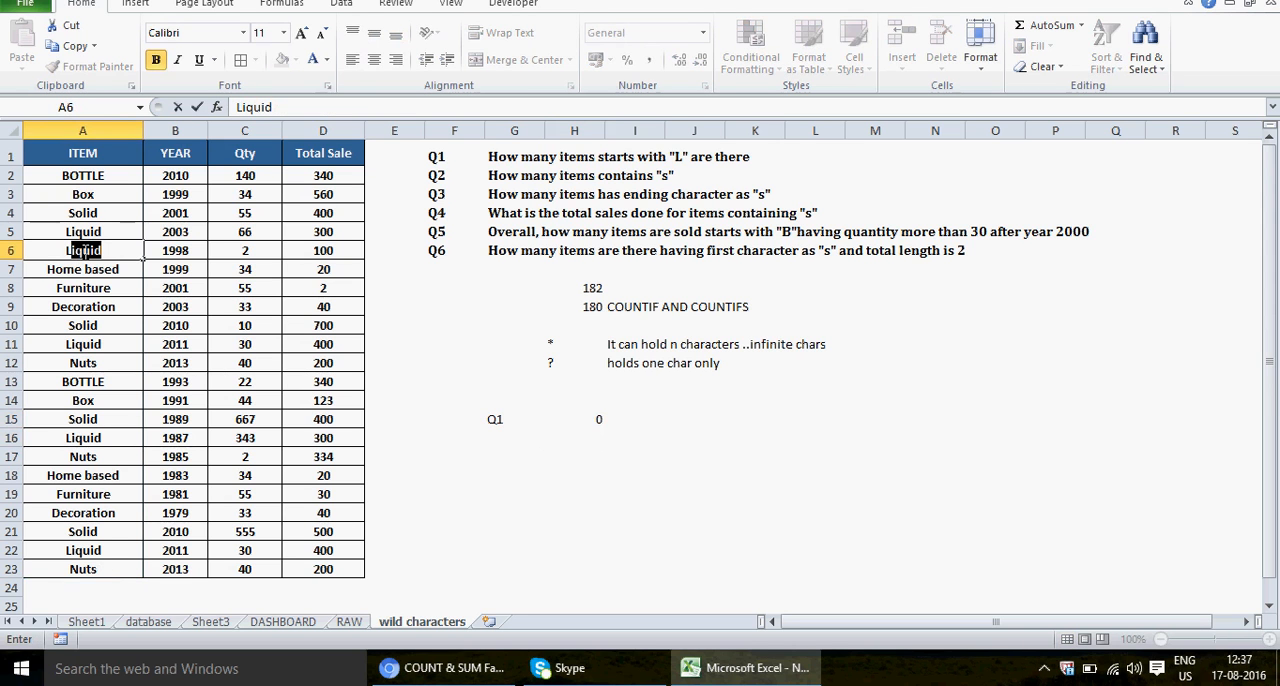
{"action": "key", "text": "BackSpace"}
{"action": "key", "text": "Return"}
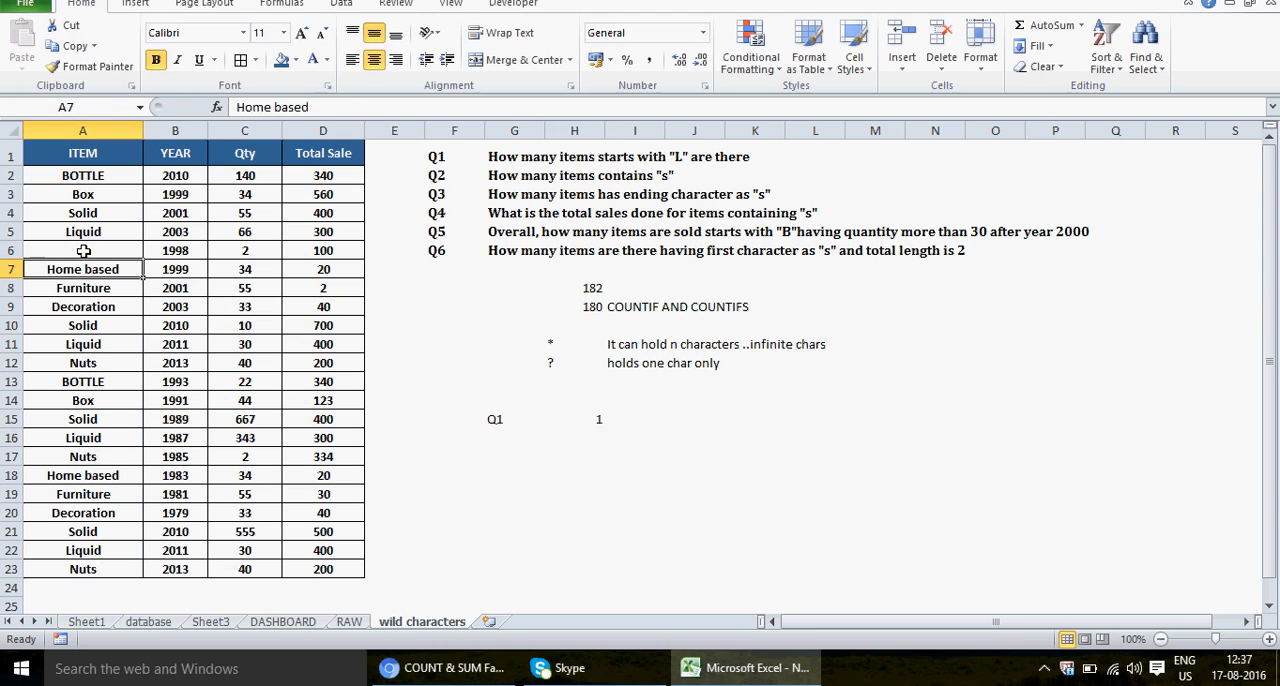
{"action": "left_click", "coordinate": [600, 418]}
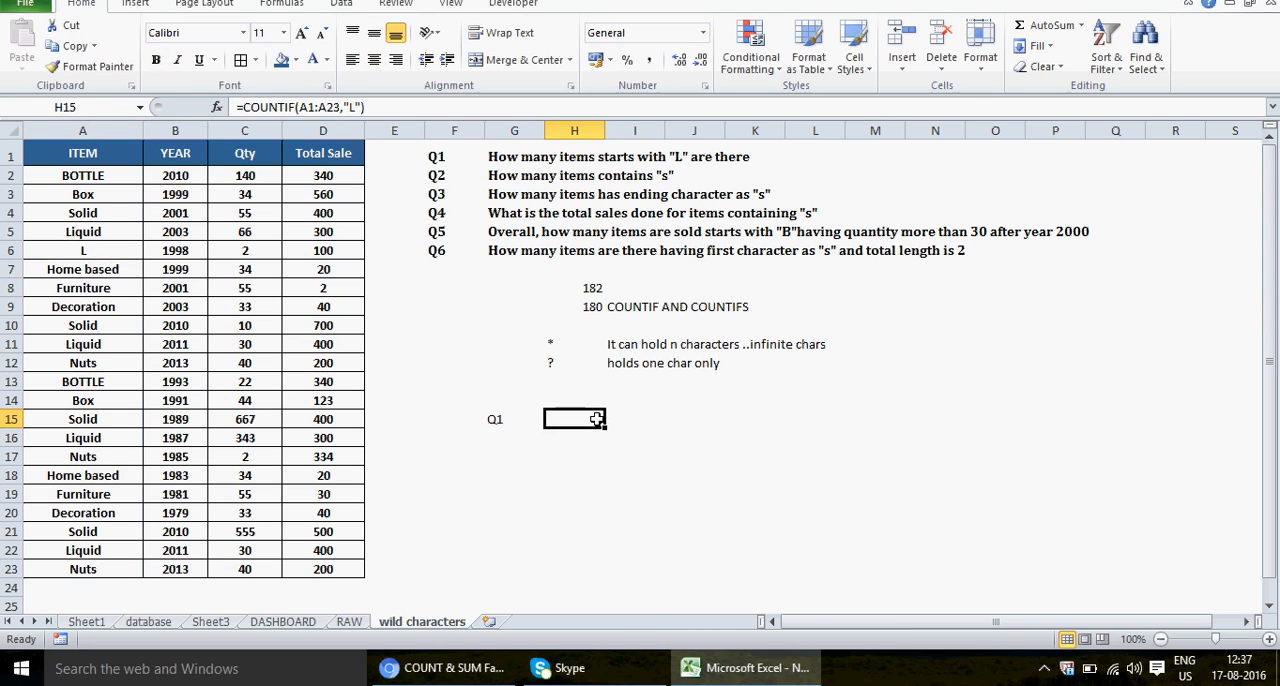
{"action": "key", "text": "ctrl+z"}
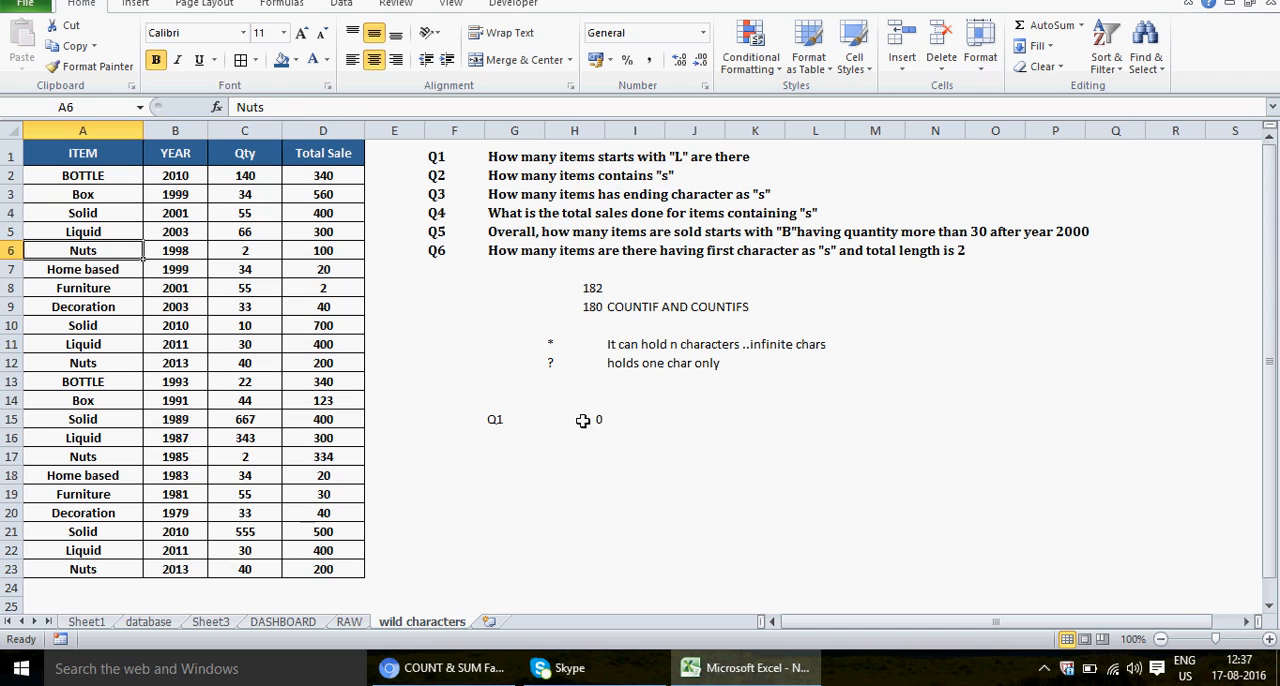
Step: Change the COUNTIF criterion in H15 to "L*" so it counts every item starting with L
{"action": "left_click", "coordinate": [588, 420]}
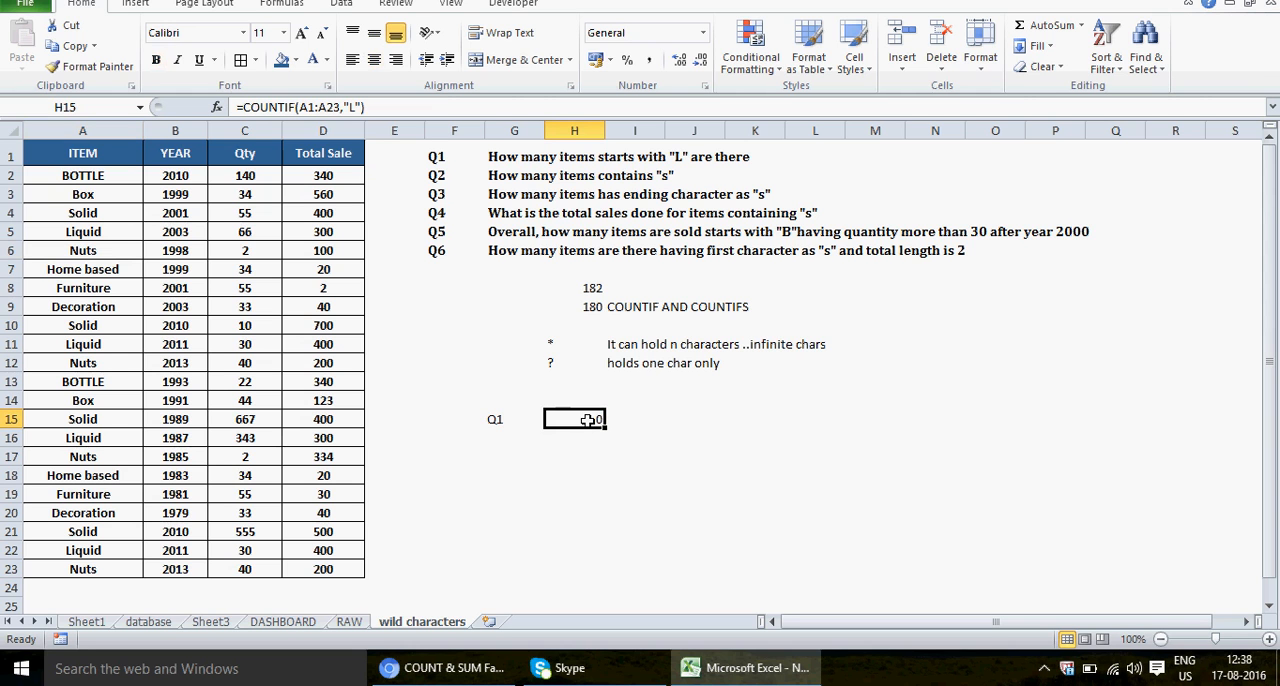
{"action": "left_click", "coordinate": [355, 106]}
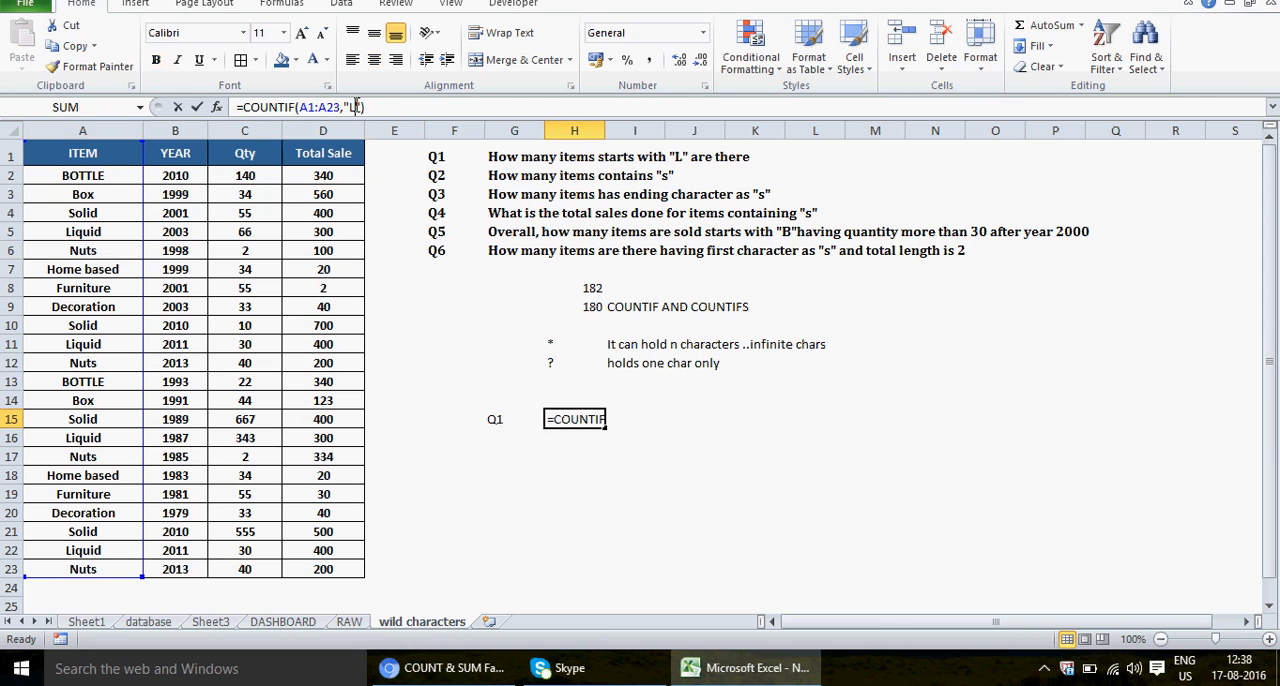
{"action": "type", "text": "*"}
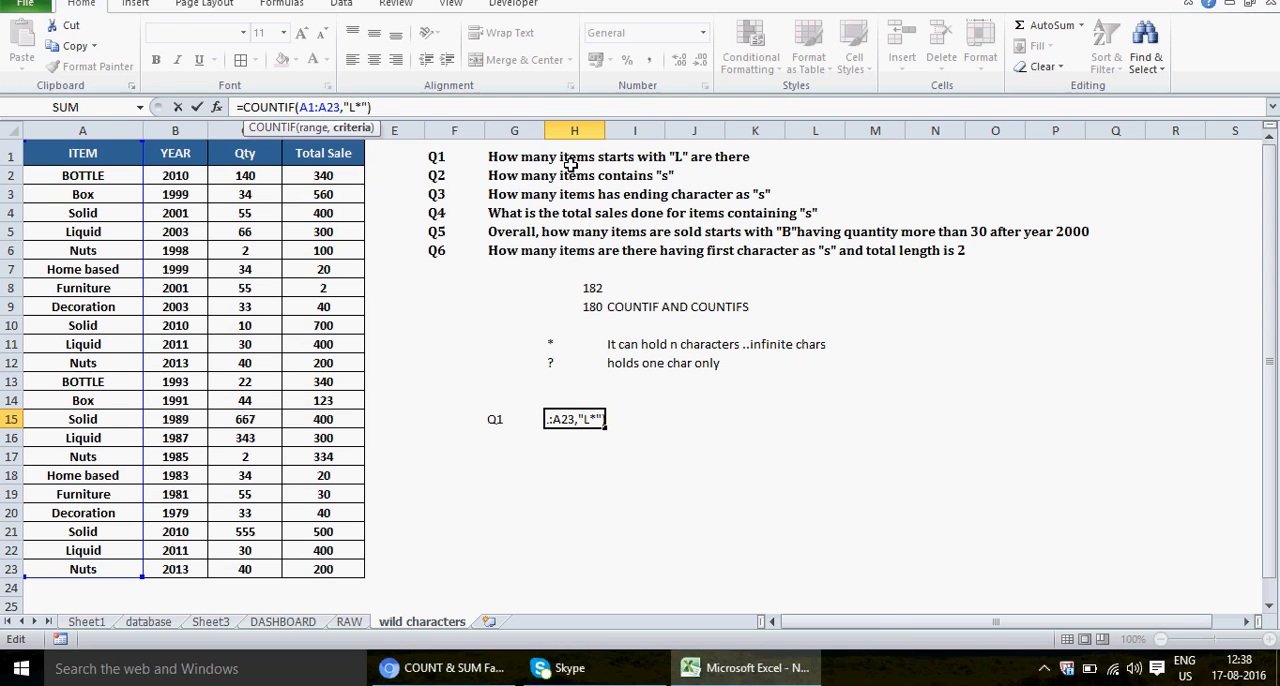
{"action": "key", "text": "Return"}
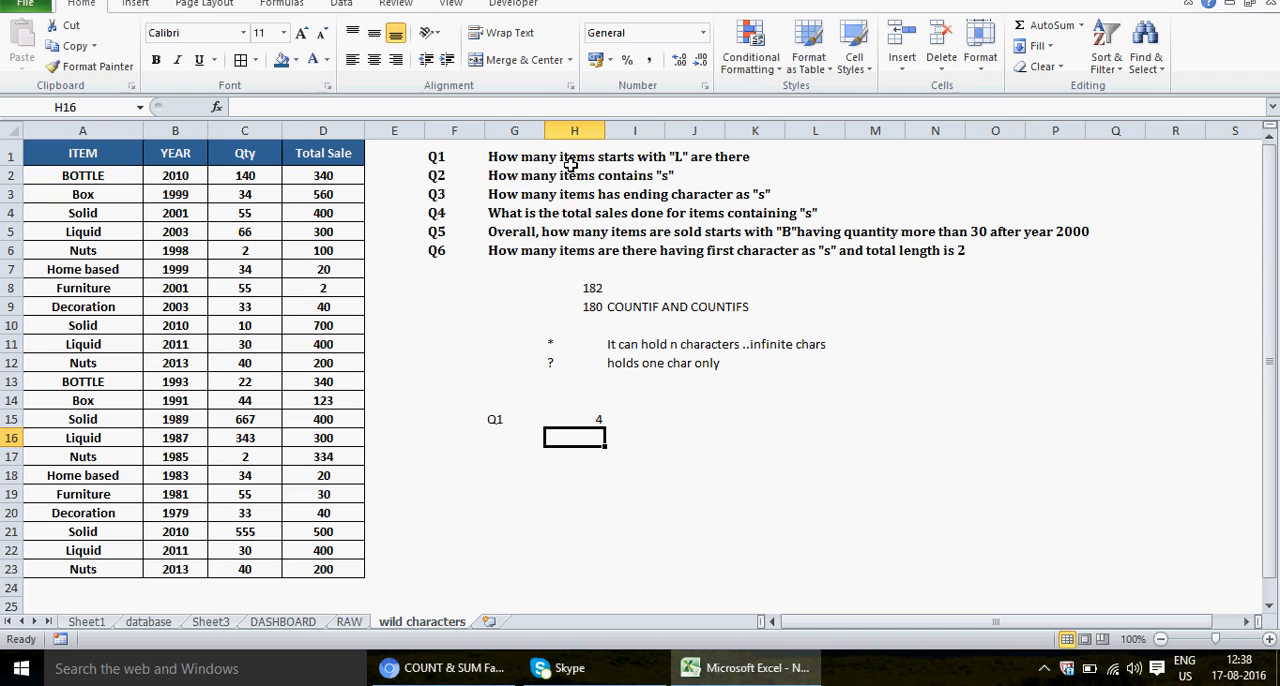
{"action": "left_click", "coordinate": [582, 414]}
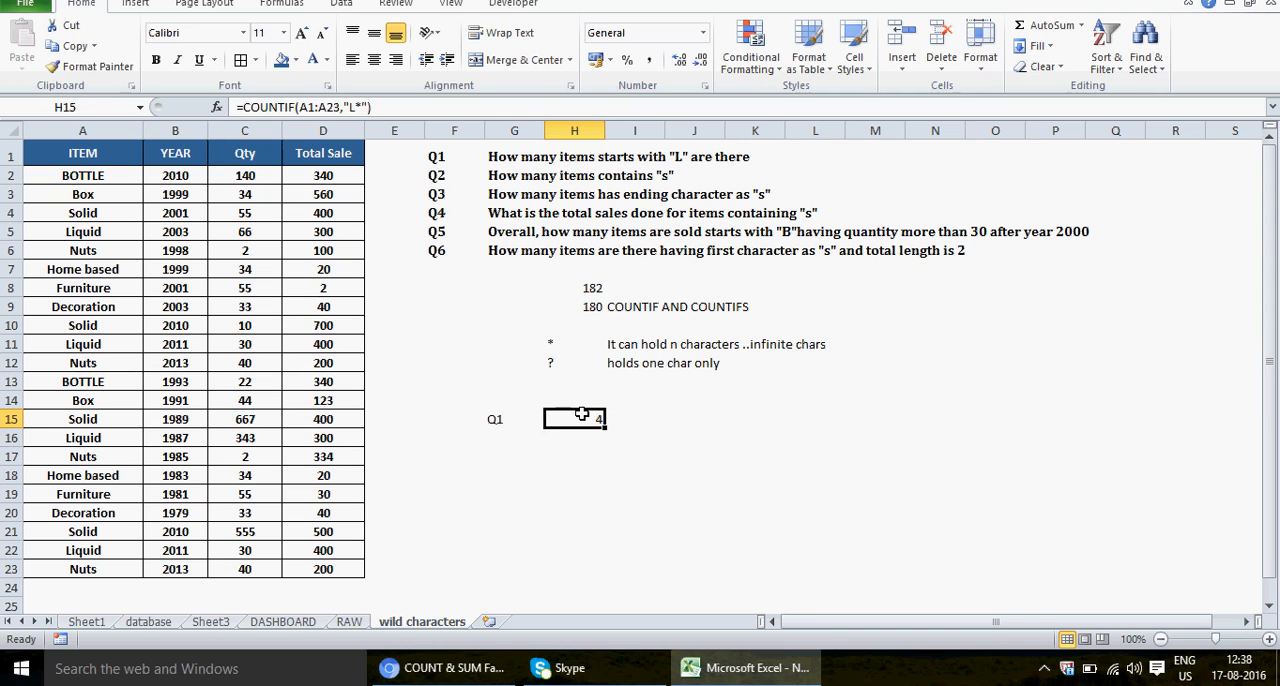
Step: Turn on filtering for the item table and filter the ITEM column to entries that begin with L
{"action": "left_click", "coordinate": [100, 155]}
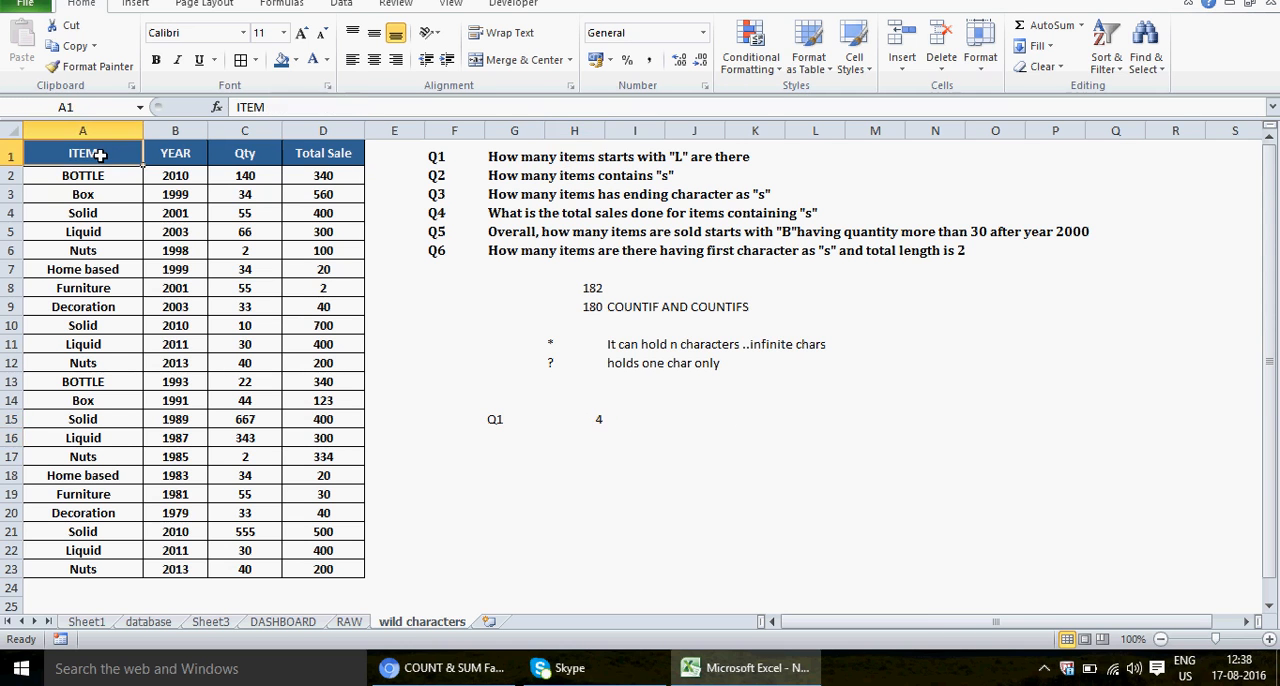
{"action": "key", "text": "alt+d"}
{"action": "key", "text": "f"}
{"action": "key", "text": "f"}
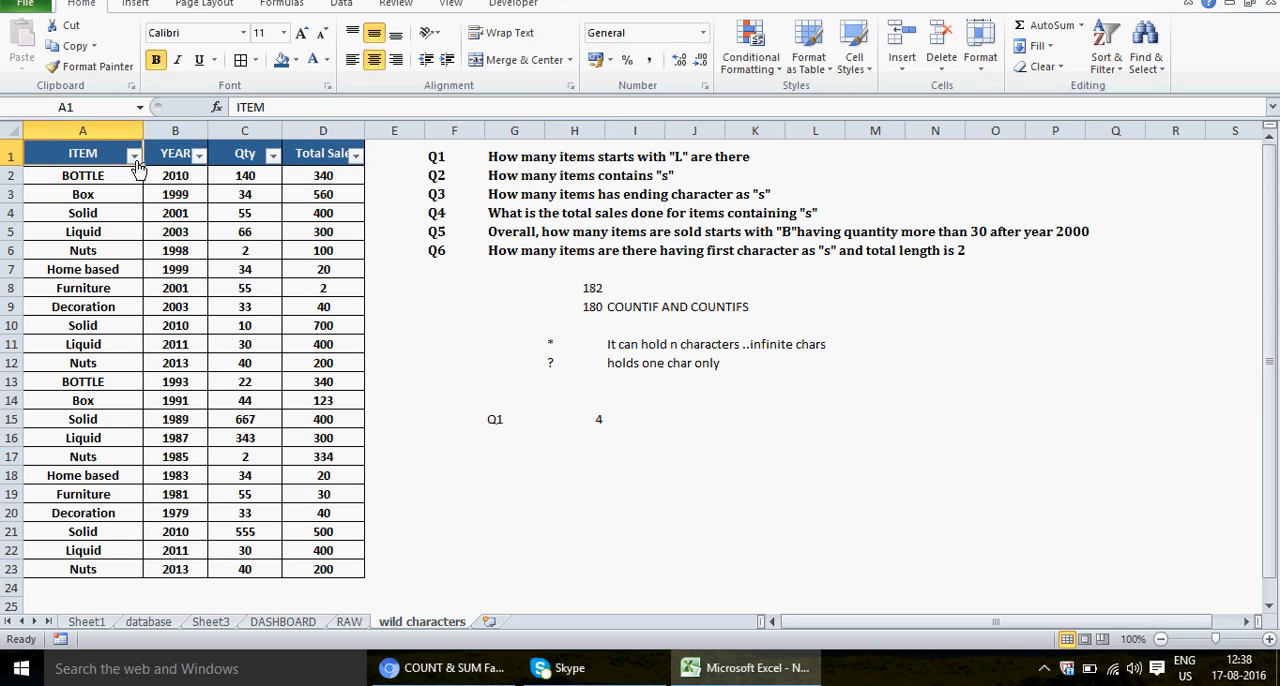
{"action": "left_click", "coordinate": [134, 157]}
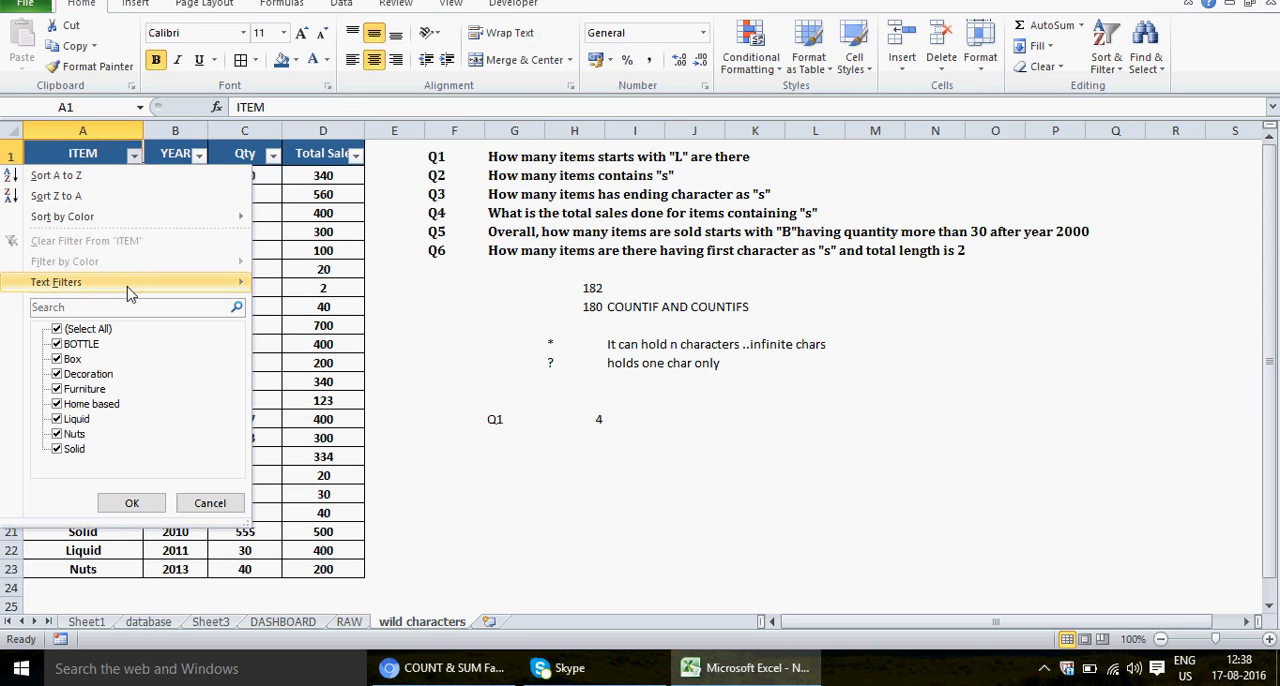
{"action": "mouse_move", "coordinate": [127, 292]}
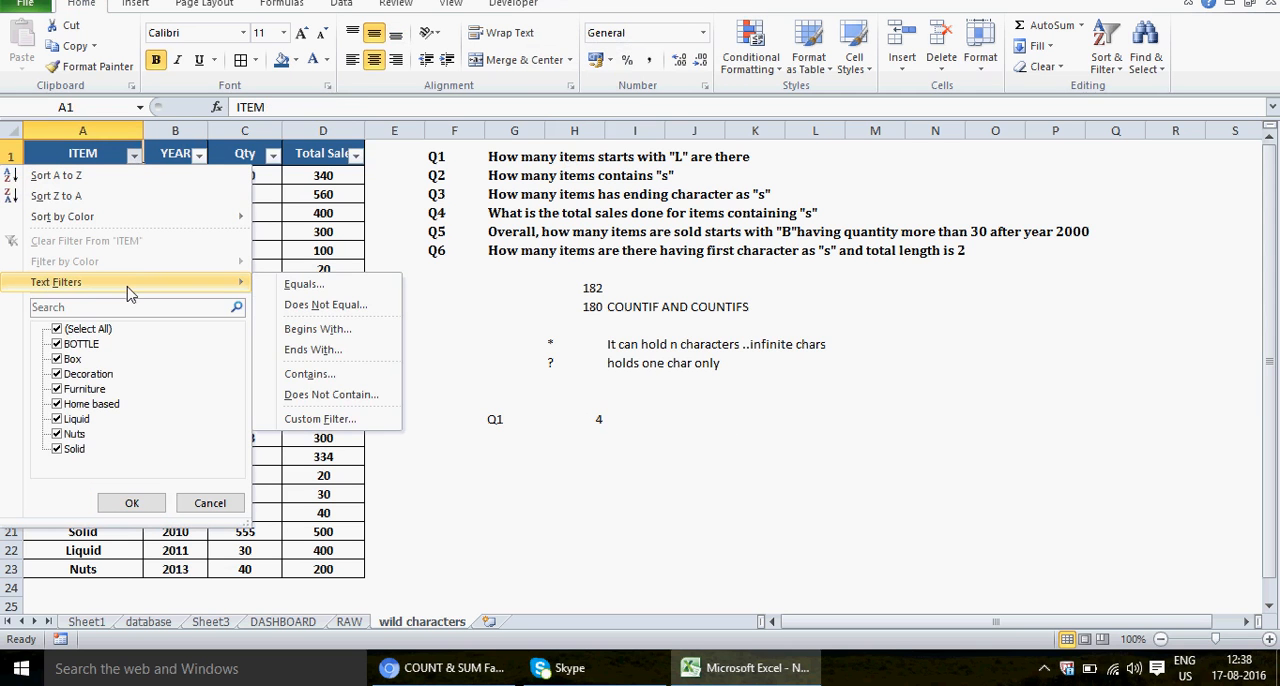
{"action": "left_click", "coordinate": [317, 329]}
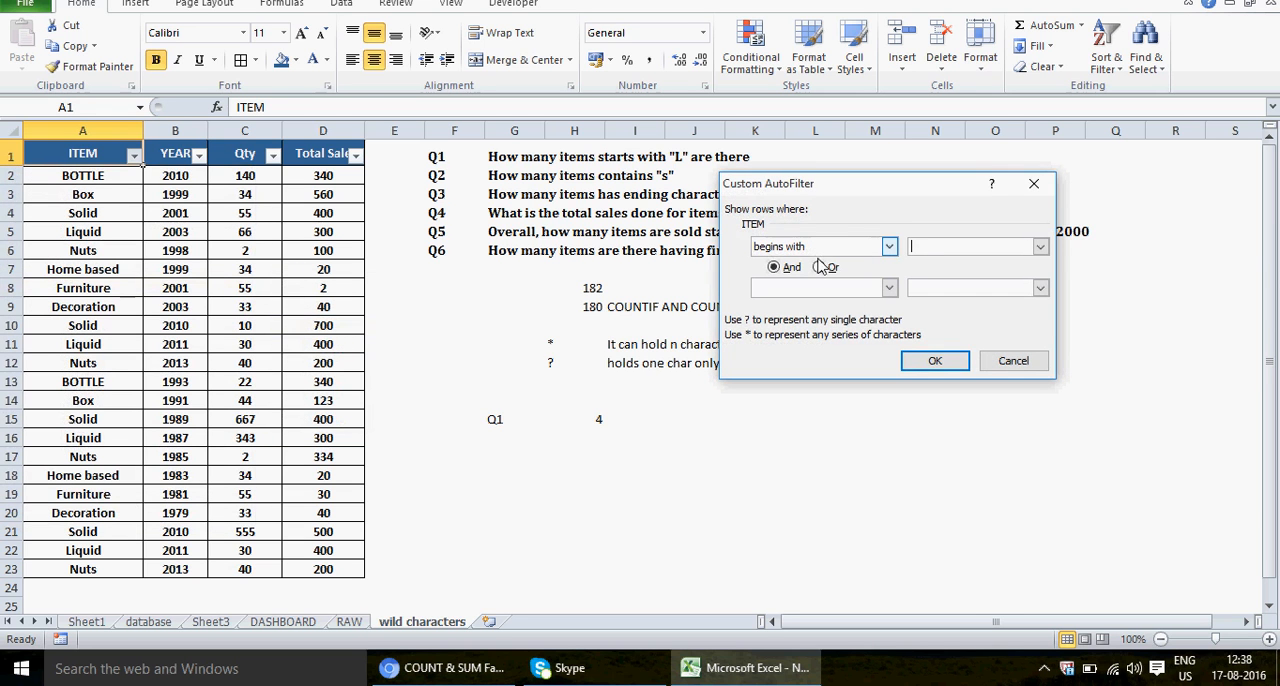
{"action": "type", "text": "L"}
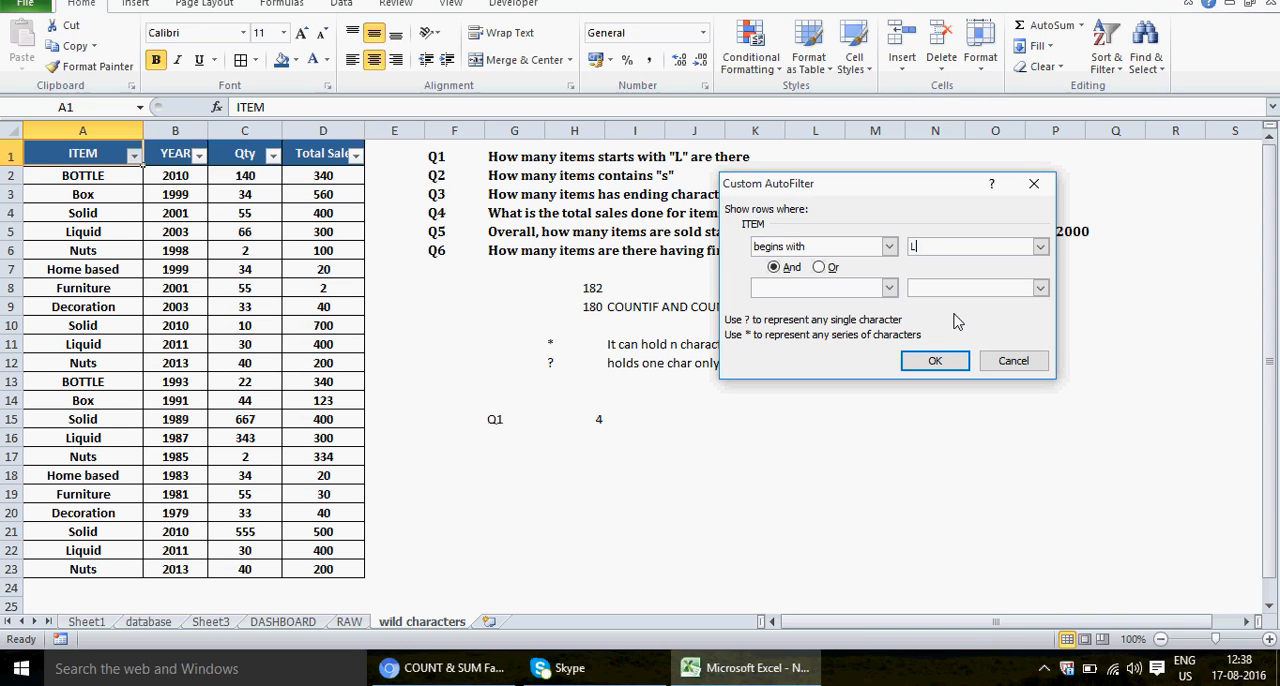
{"action": "left_click", "coordinate": [935, 362]}
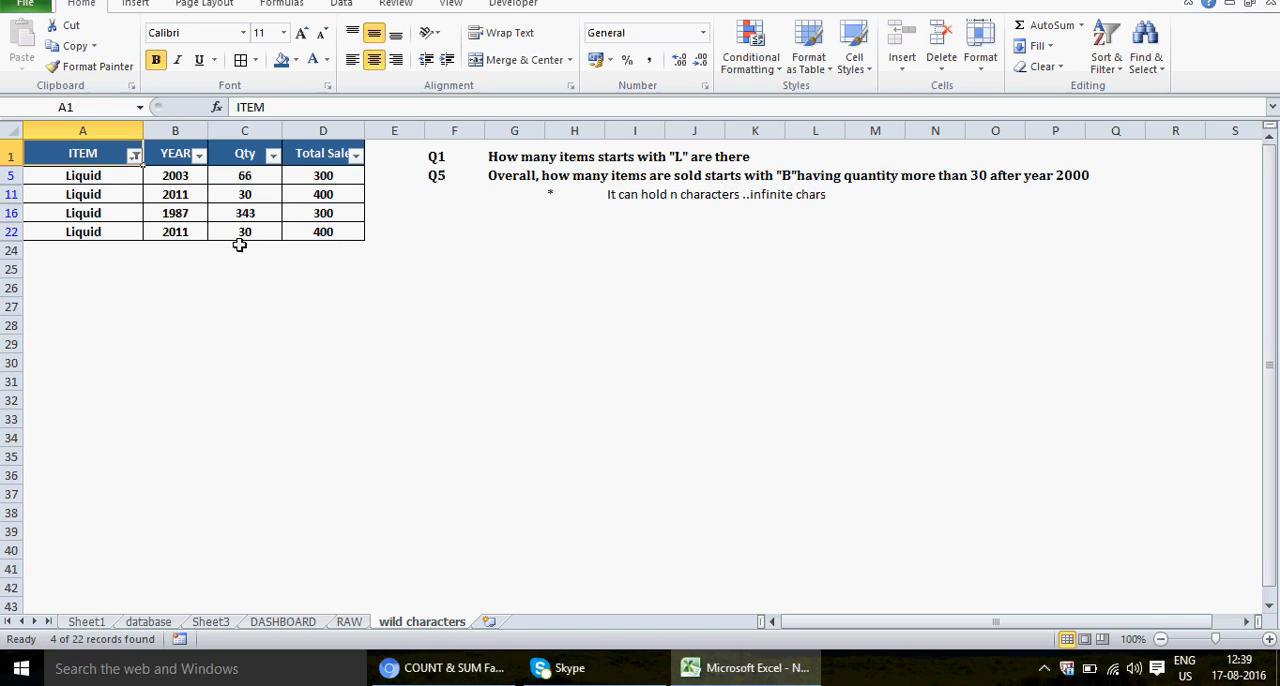
Step: Select the filtered Liquid entries in the ITEM column to check their count, and remove the table's filter
{"action": "left_click", "coordinate": [102, 175]}
{"action": "key", "text": "shift+Down"}
{"action": "key", "text": "shift+Down"}
{"action": "key", "text": "shift+Down"}
{"action": "key", "text": "shift+Down"}
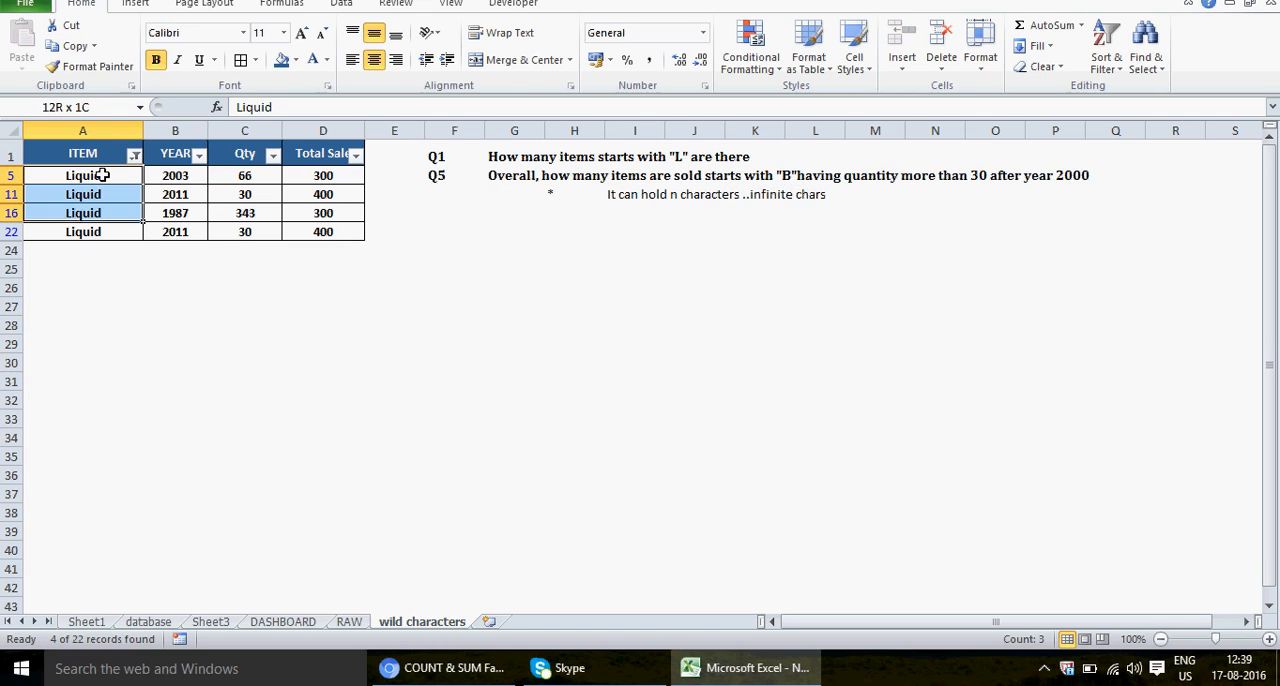
{"action": "left_click", "coordinate": [102, 175]}
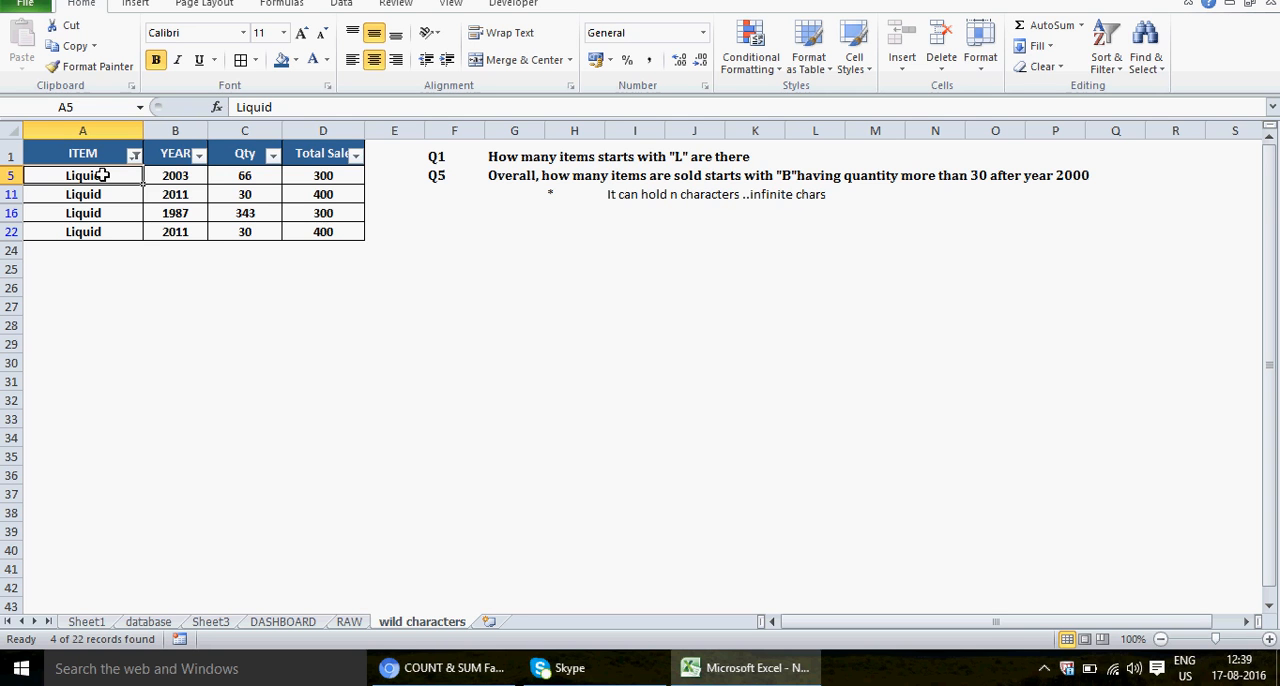
{"action": "key", "text": "ctrl+shift+l"}
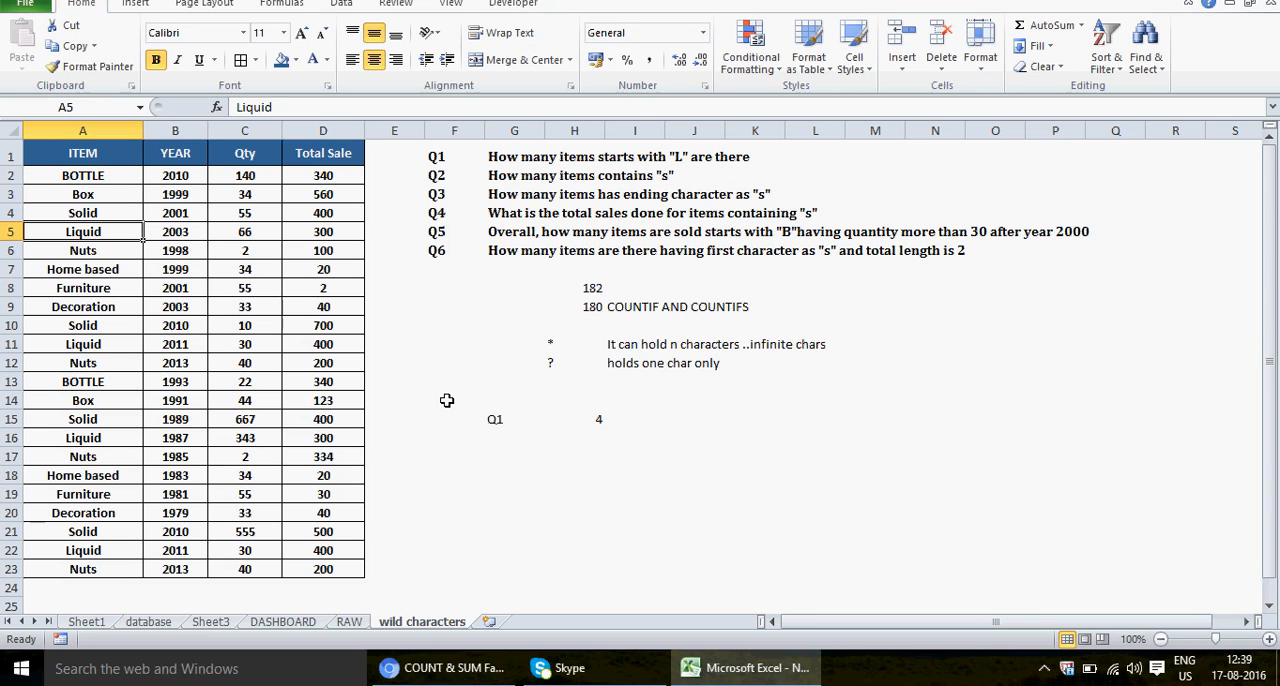
Step: Replace the item in A15 with LYD and check the Q1 answer in H15 against it
{"action": "left_click", "coordinate": [96, 365]}
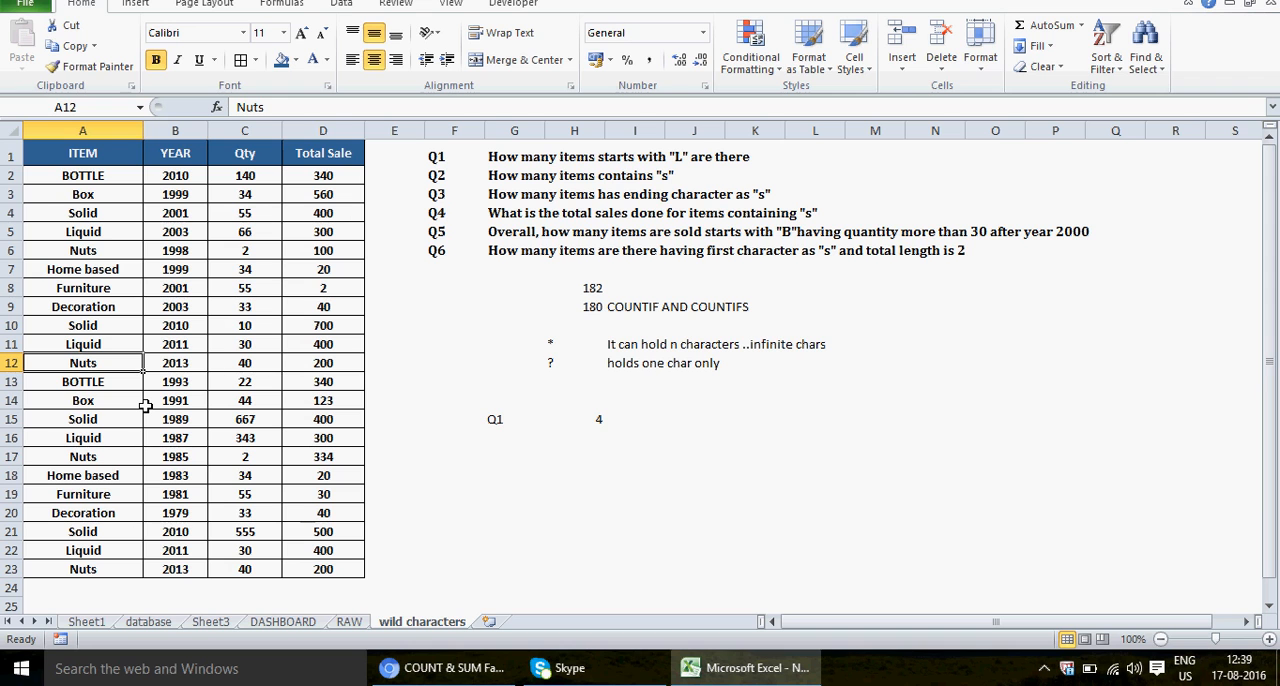
{"action": "key", "text": "Down"}
{"action": "key", "text": "Down"}
{"action": "key", "text": "Down"}
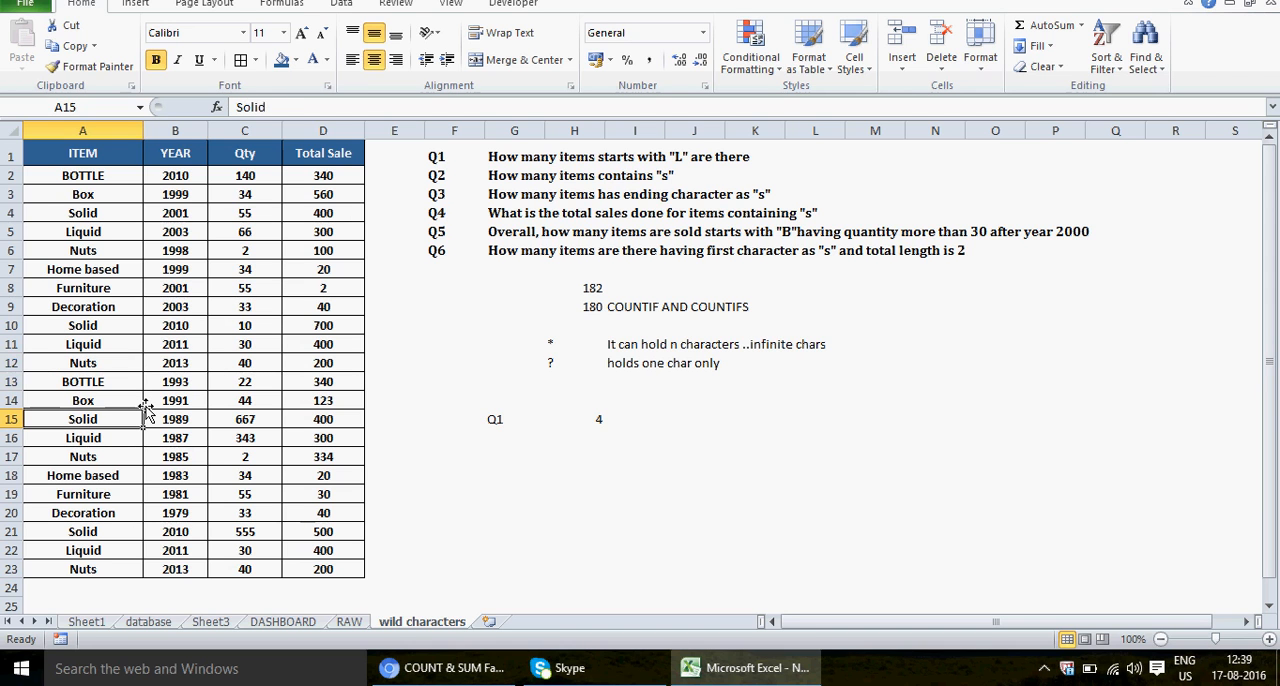
{"action": "key", "text": "Caps_Lock"}
{"action": "type", "text": "l"}
{"action": "key", "text": "BackSpace"}
{"action": "key", "text": "BackSpace"}
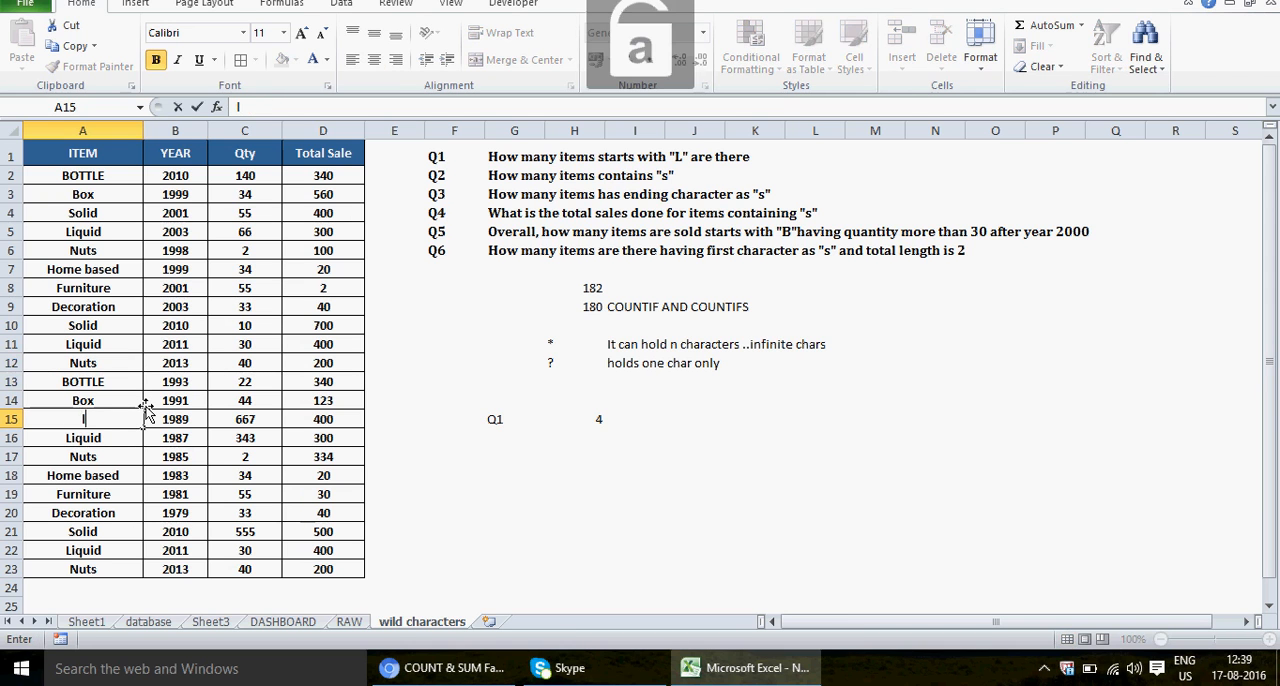
{"action": "key", "text": "Caps_Lock"}
{"action": "type", "text": "L"}
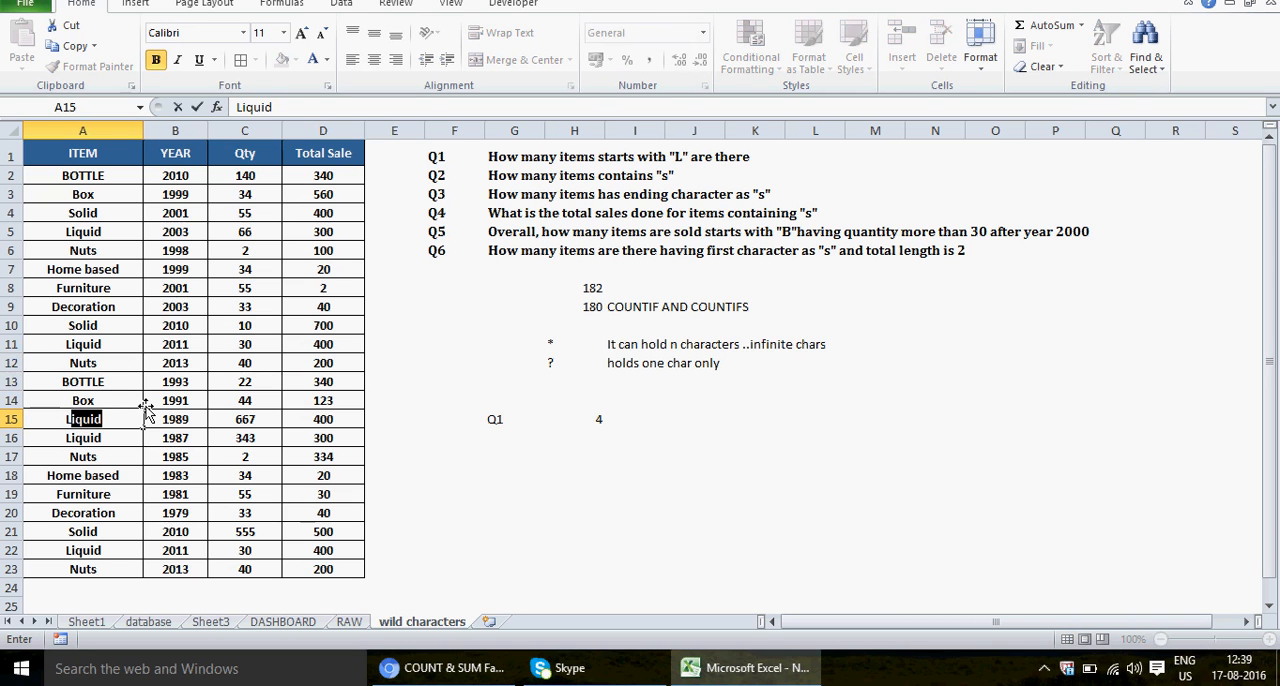
{"action": "type", "text": "YD"}
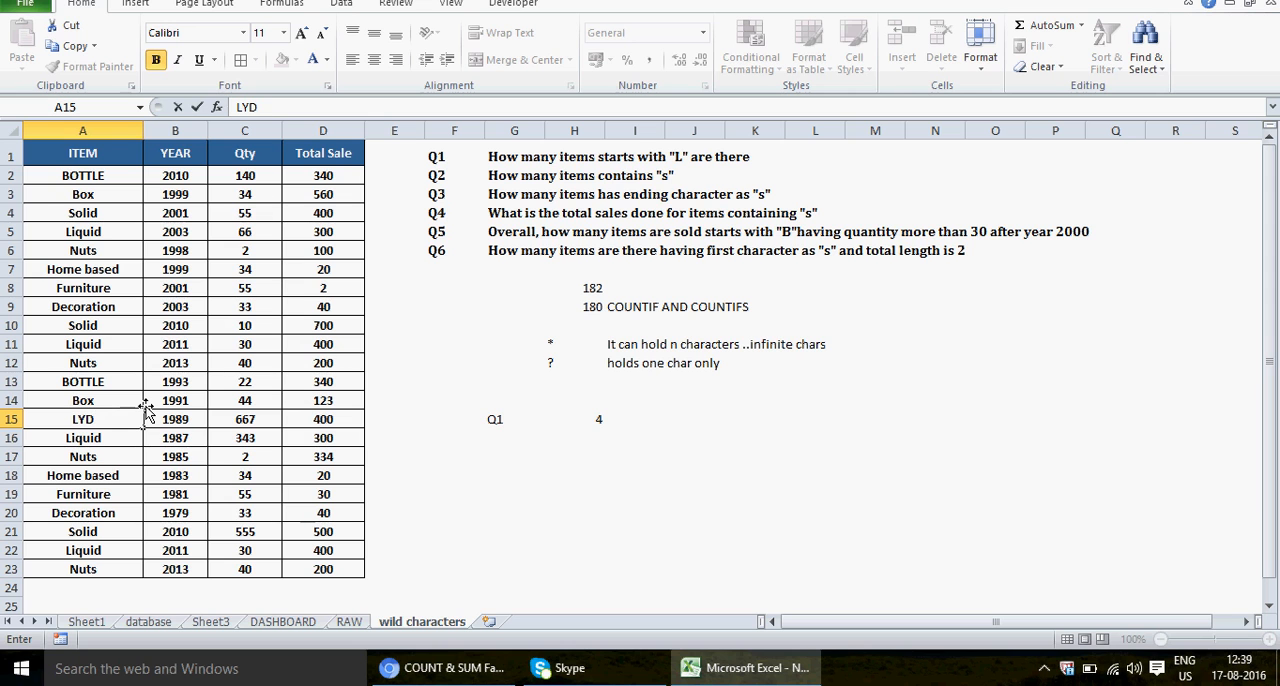
{"action": "key", "text": "Return"}
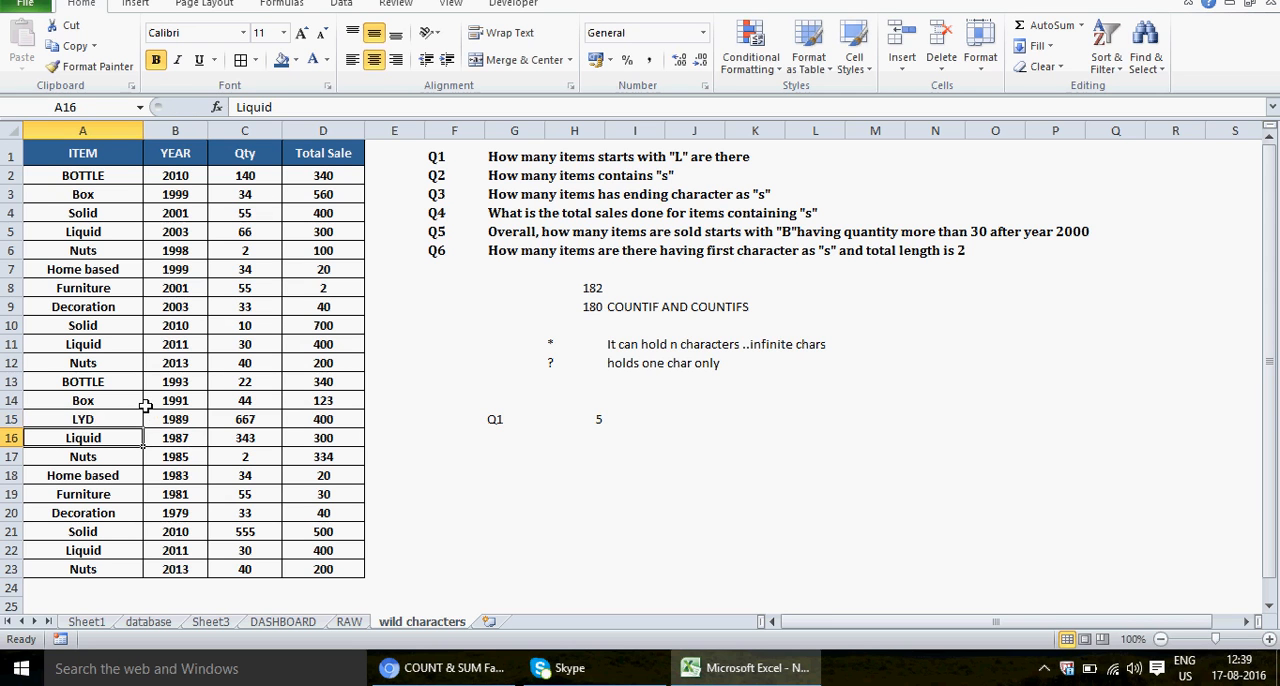
{"action": "left_click", "coordinate": [591, 422]}
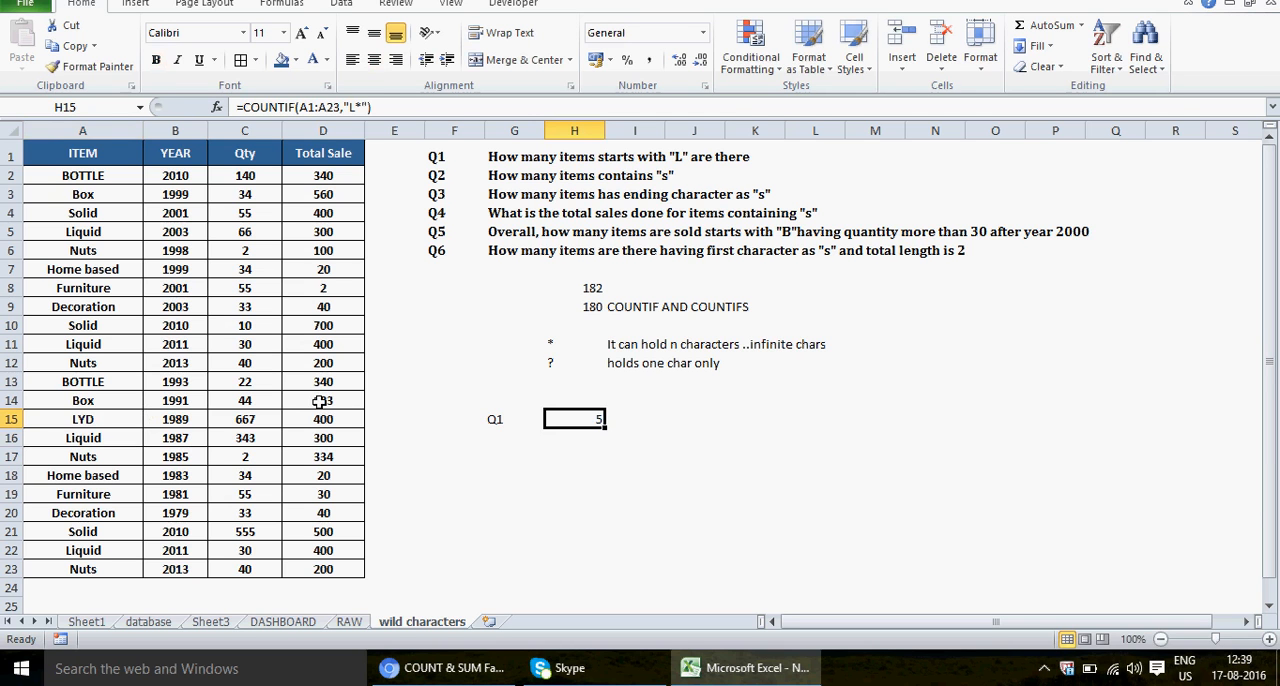
{"action": "left_click", "coordinate": [85, 423]}
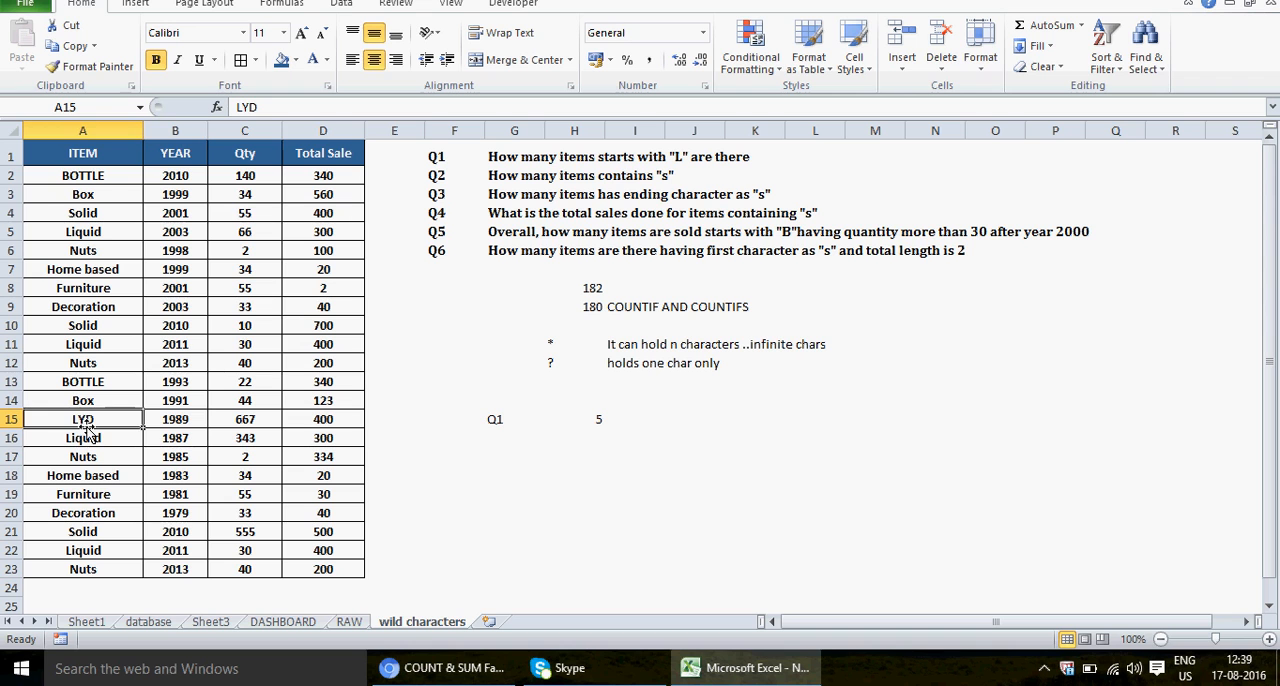
Step: Replace the item in A18 with LIGHT and check the Q1 answer in H15 against it
{"action": "key", "text": "Right"}
{"action": "key", "text": "Down"}
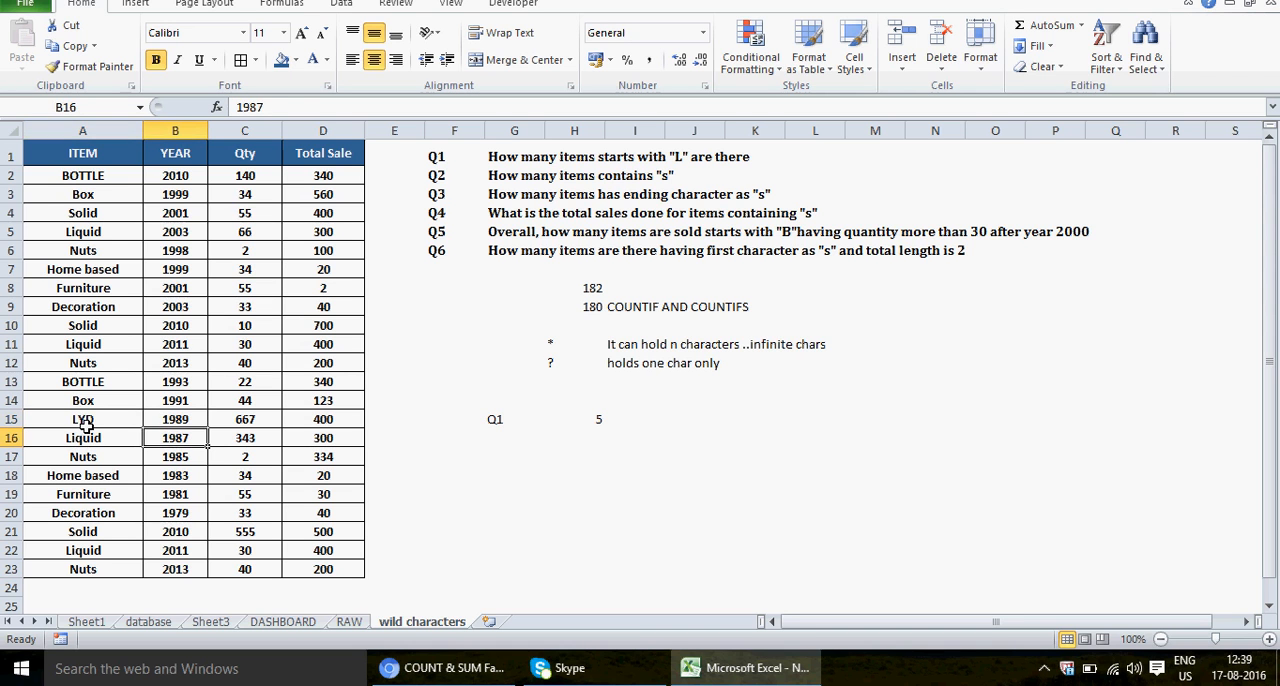
{"action": "key", "text": "Left"}
{"action": "key", "text": "Down"}
{"action": "key", "text": "Down"}
{"action": "type", "text": "LIGHT"}
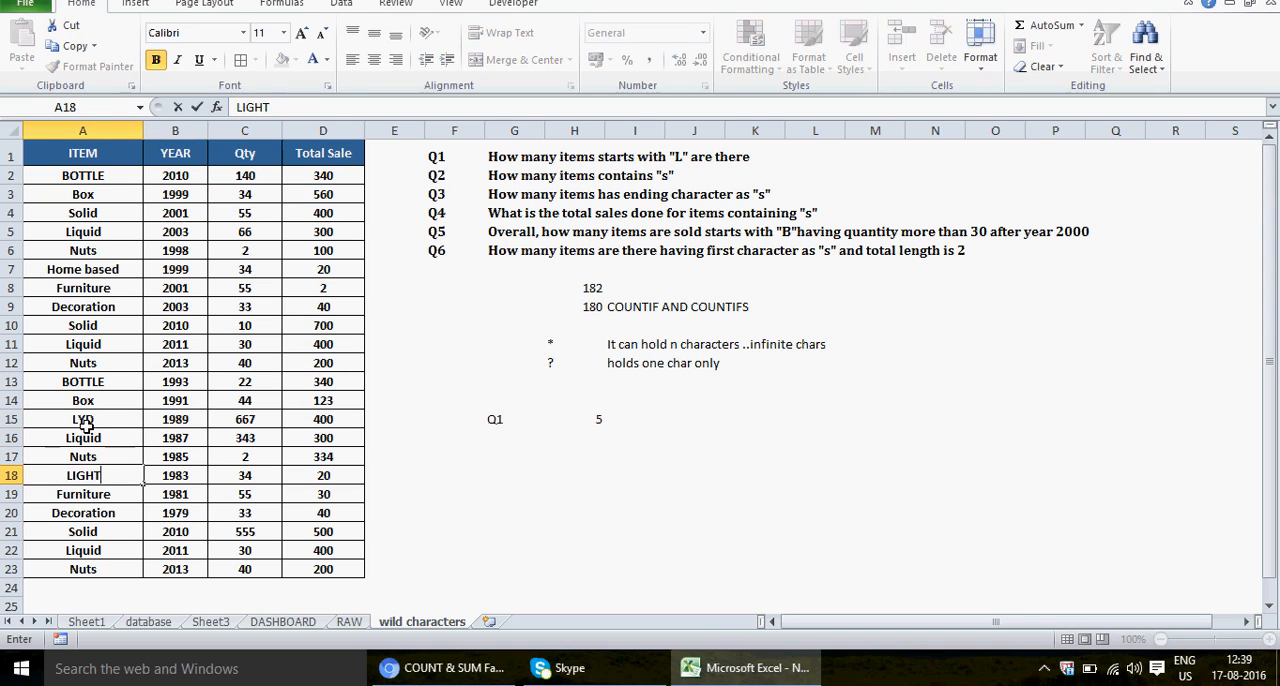
{"action": "key", "text": "Return"}
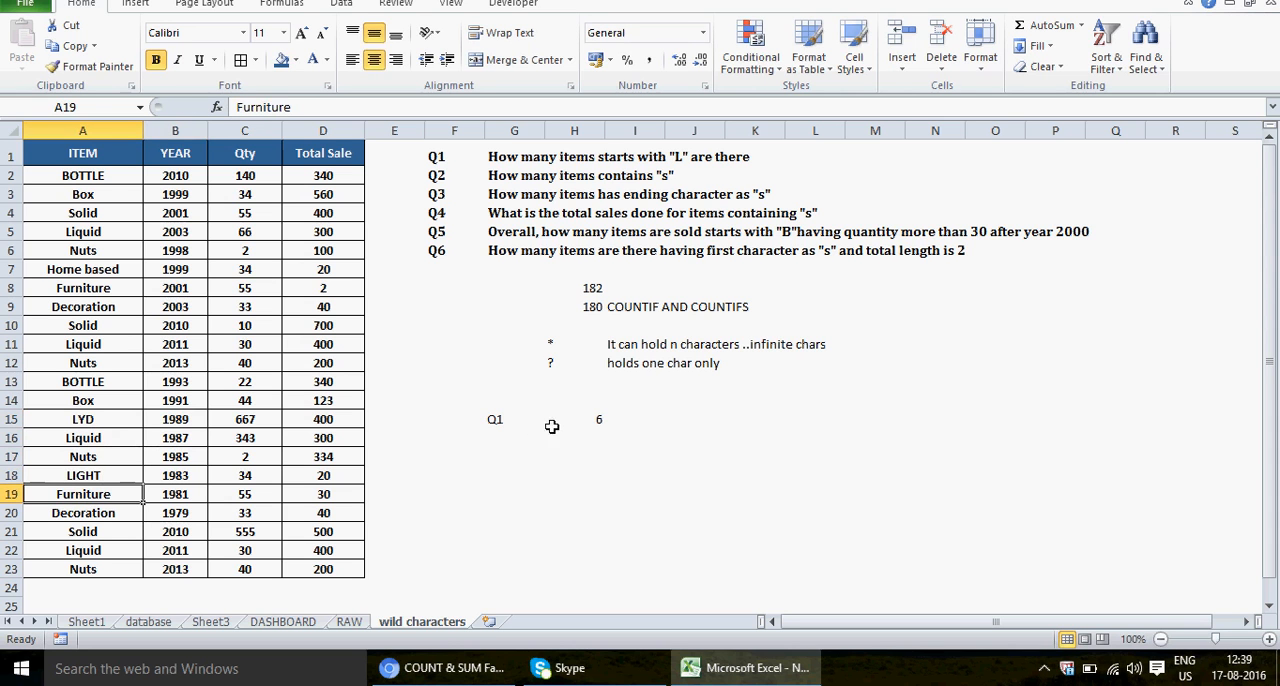
{"action": "left_click", "coordinate": [597, 426]}
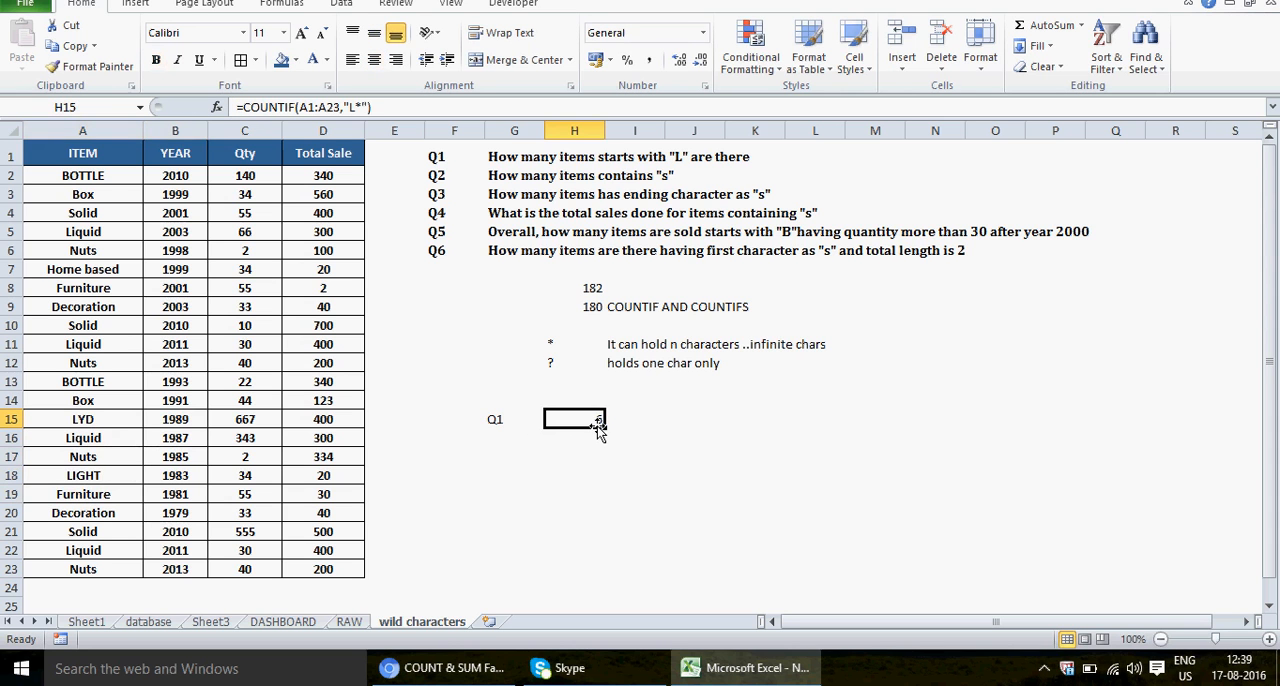
Step: Undo the LIGHT and LYD entries in A18 and A15, and reselect the Q1 answer in H15
{"action": "key", "text": "ctrl+z"}
{"action": "key", "text": "ctrl+z"}
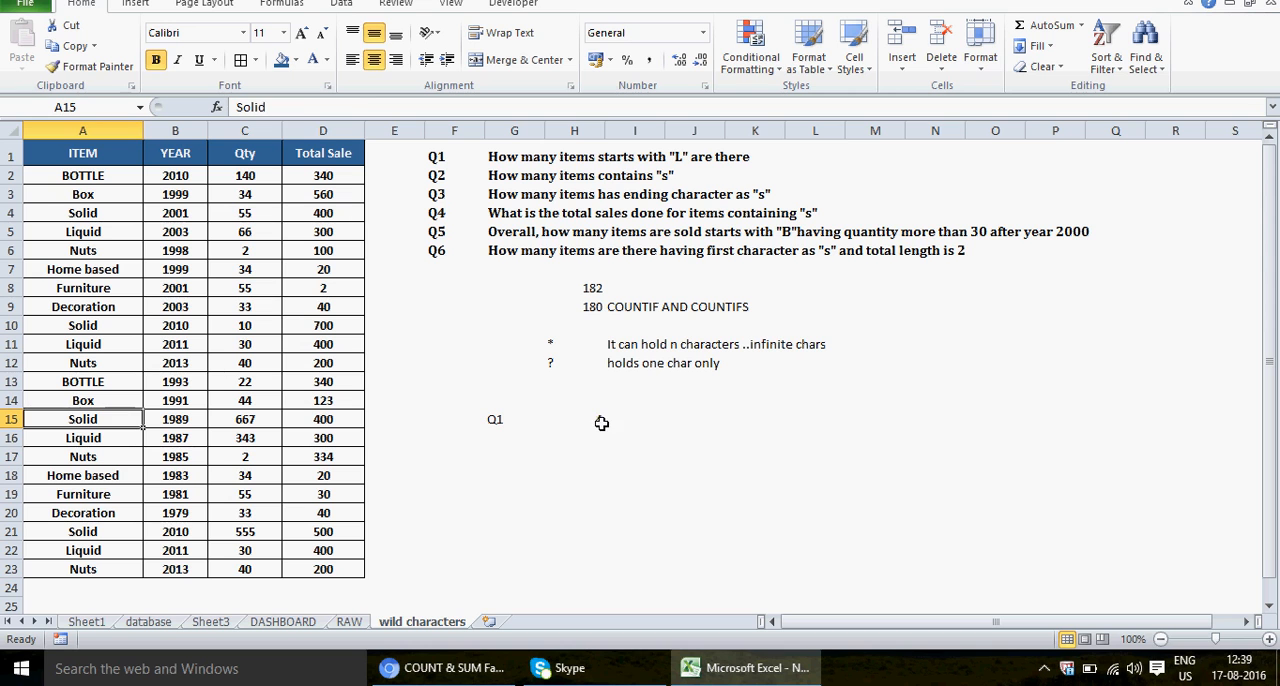
{"action": "left_click", "coordinate": [601, 423]}
Step: Enter the label Q2 in G16 below the Q1 label and select H16 for its answer
{"action": "left_click", "coordinate": [503, 440]}
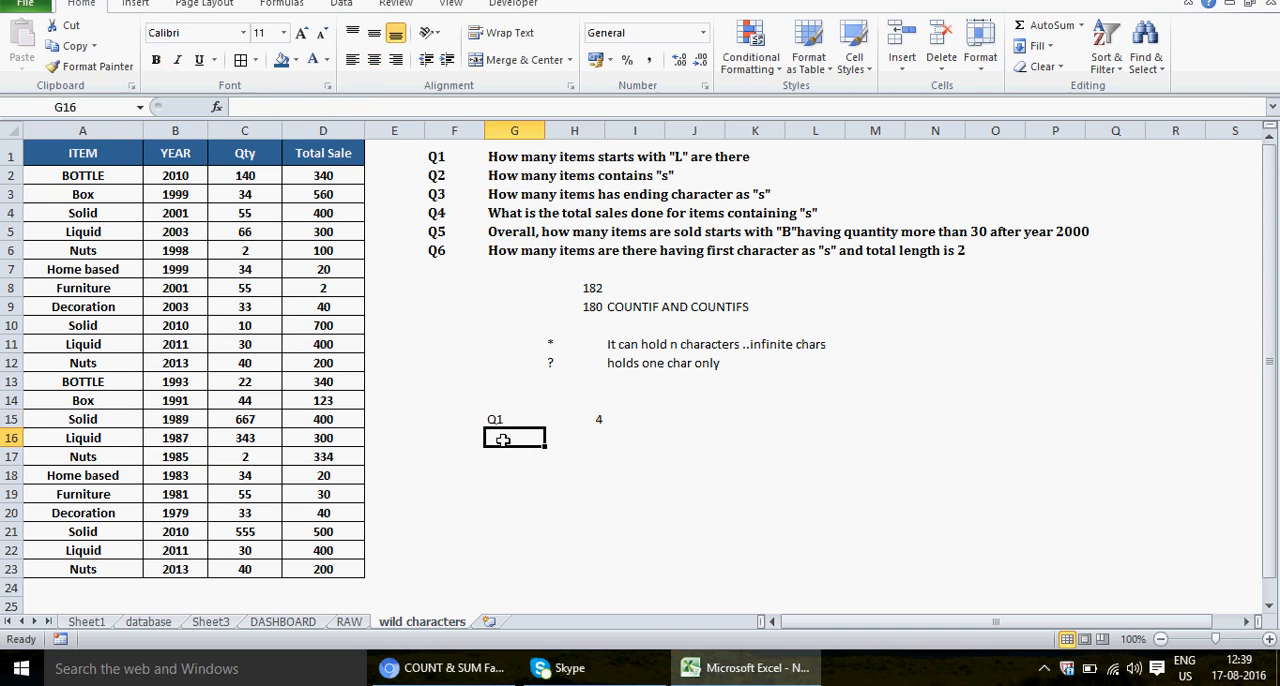
{"action": "type", "text": "Q2"}
{"action": "key", "text": "Return"}
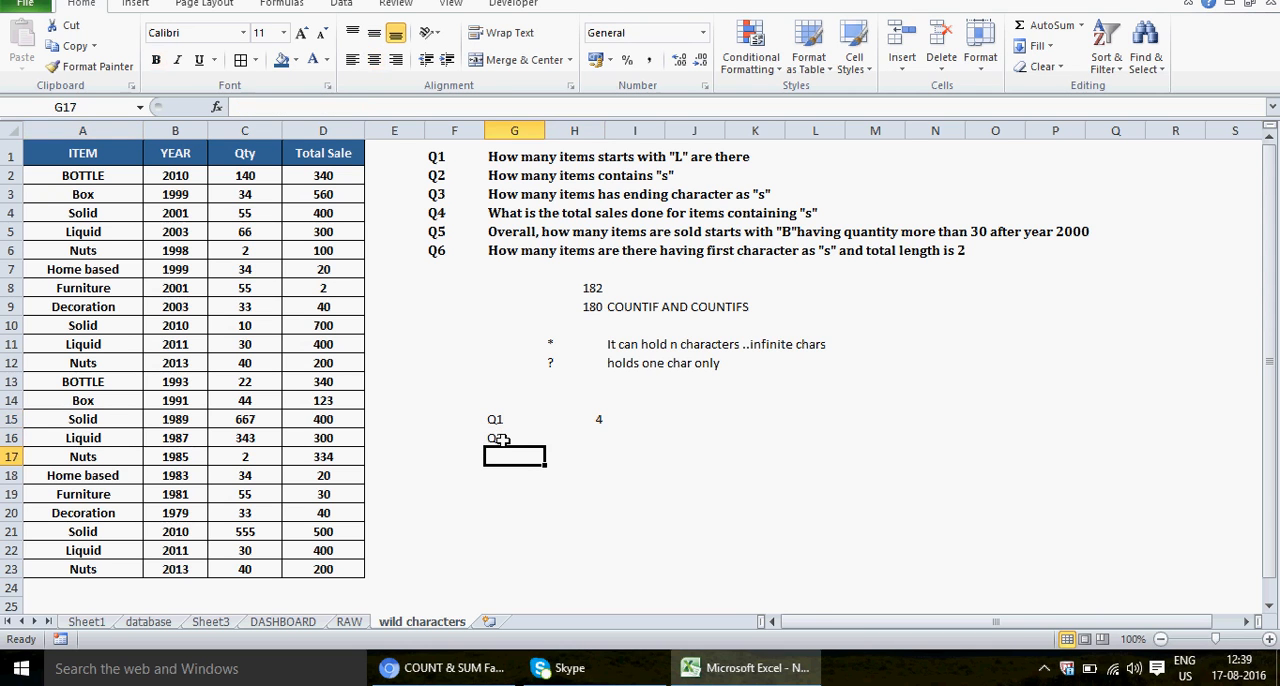
{"action": "left_click", "coordinate": [601, 437]}
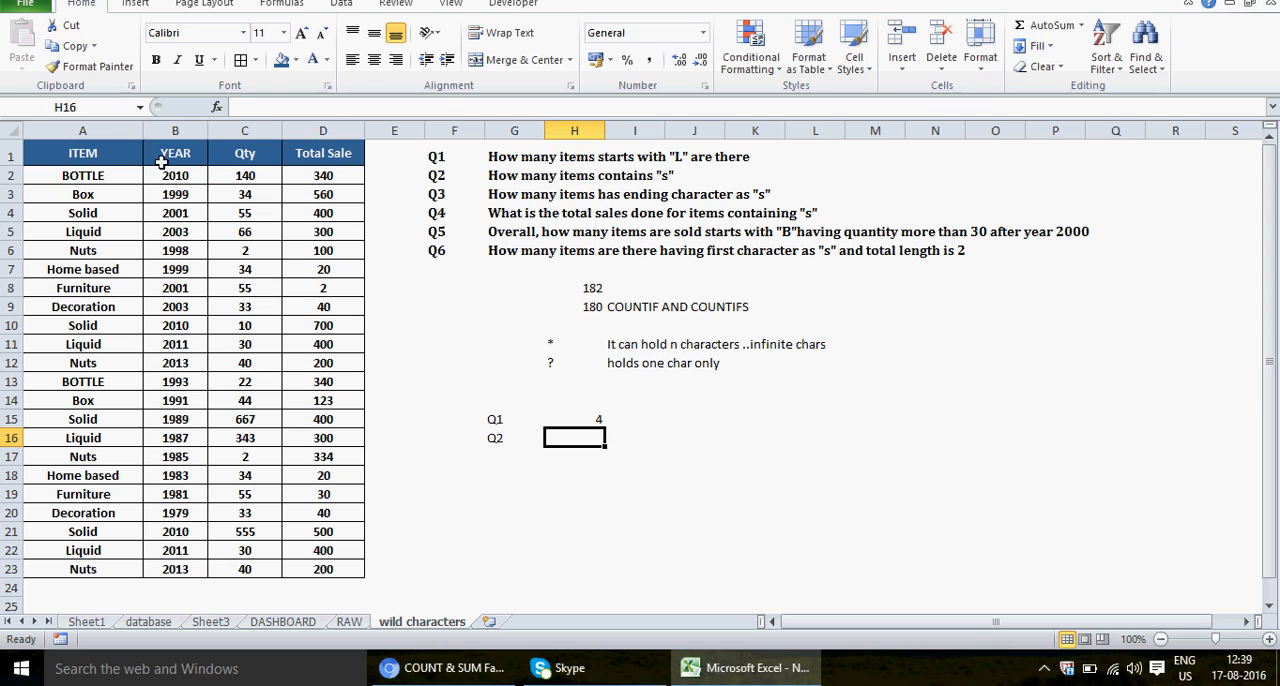
Step: Turn on filtering for the item table and filter the ITEM column to entries that contain S
{"action": "left_click", "coordinate": [84, 154]}
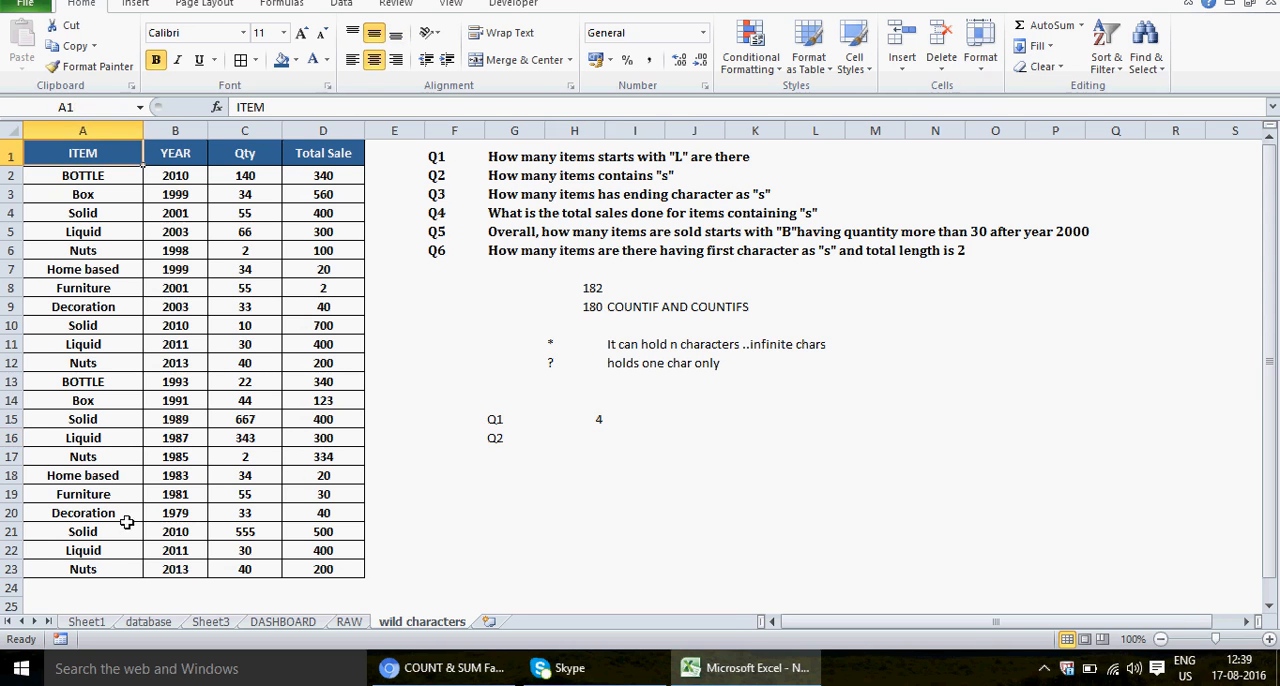
{"action": "left_click", "coordinate": [108, 569], "text": "shift"}
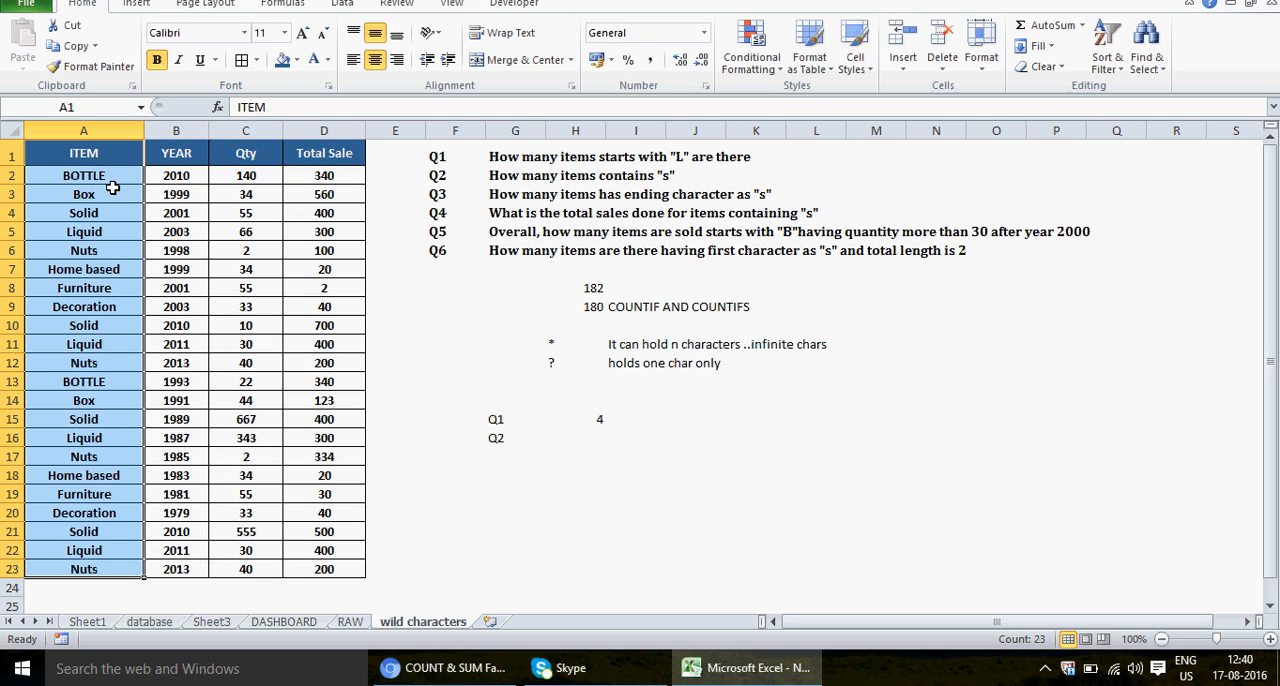
{"action": "left_click", "coordinate": [85, 151]}
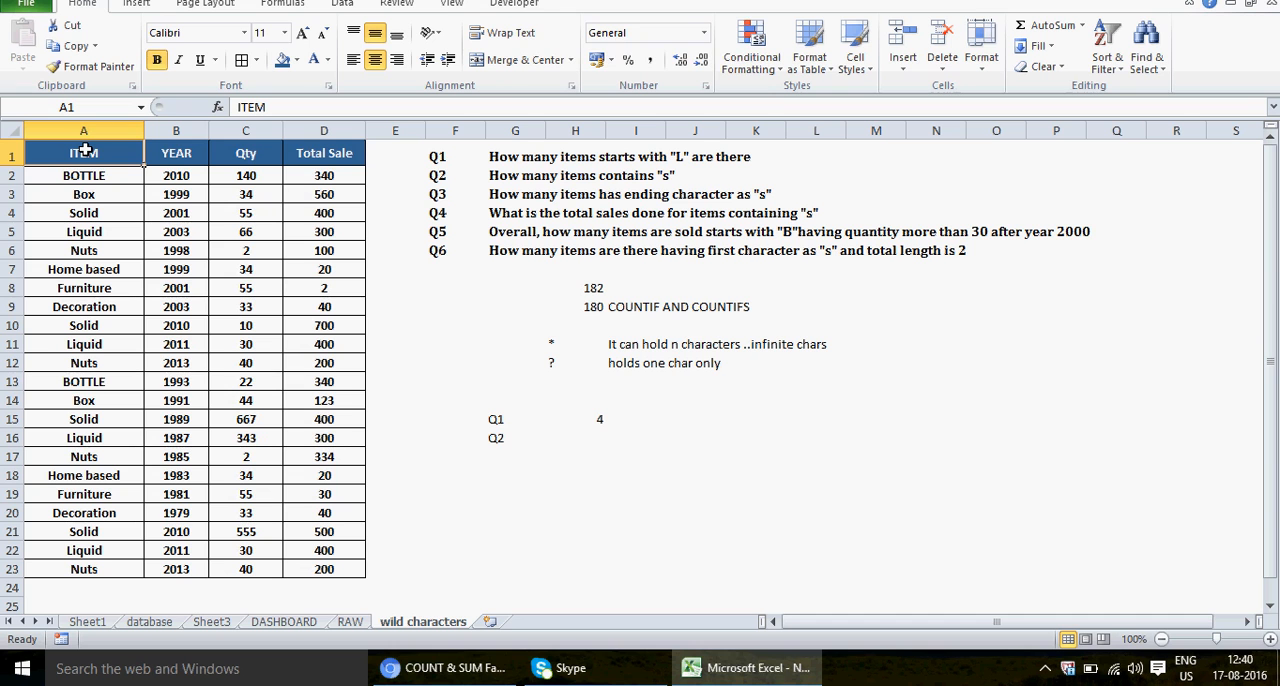
{"action": "key", "text": "alt+d"}
{"action": "key", "text": "f"}
{"action": "key", "text": "f"}
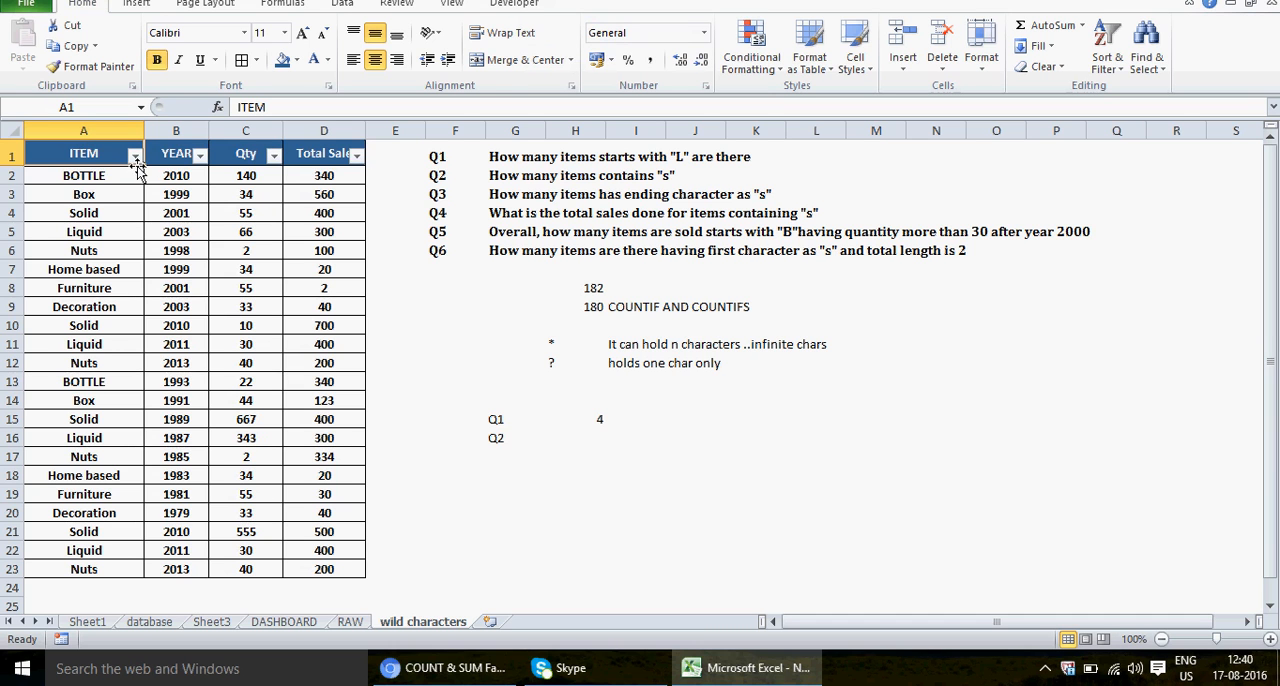
{"action": "left_click", "coordinate": [134, 156]}
{"action": "mouse_move", "coordinate": [128, 284]}
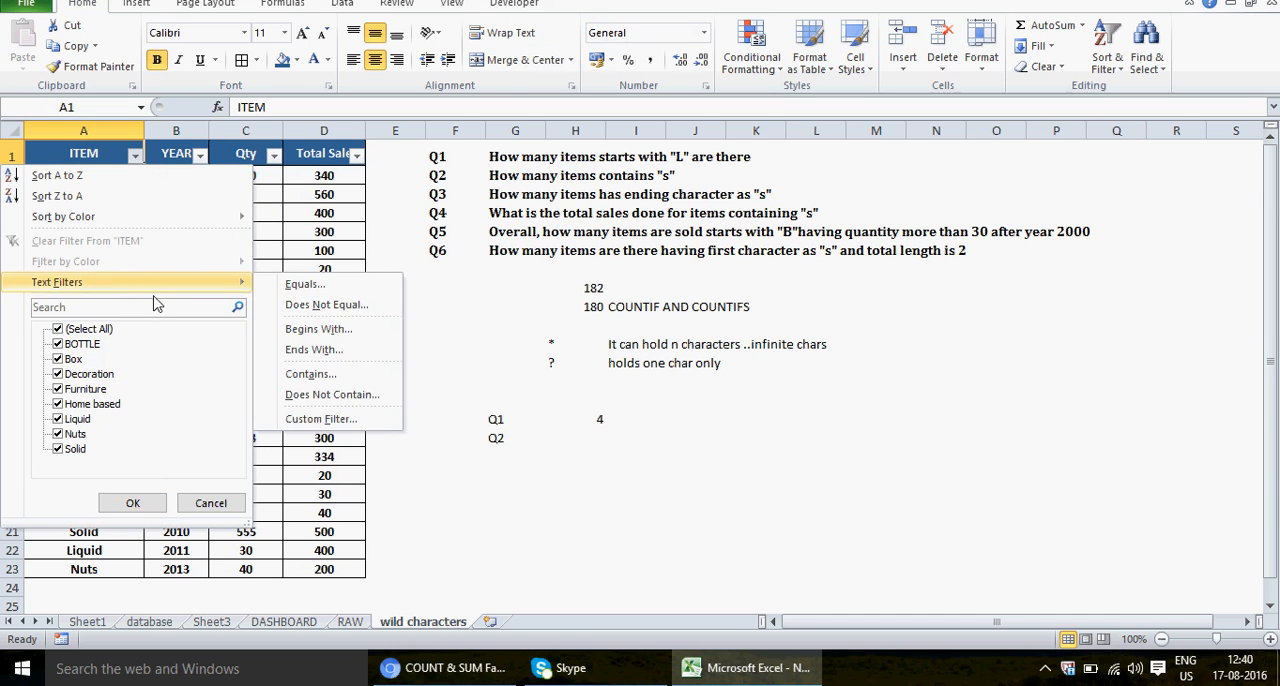
{"action": "left_click", "coordinate": [343, 383]}
{"action": "type", "text": "s"}
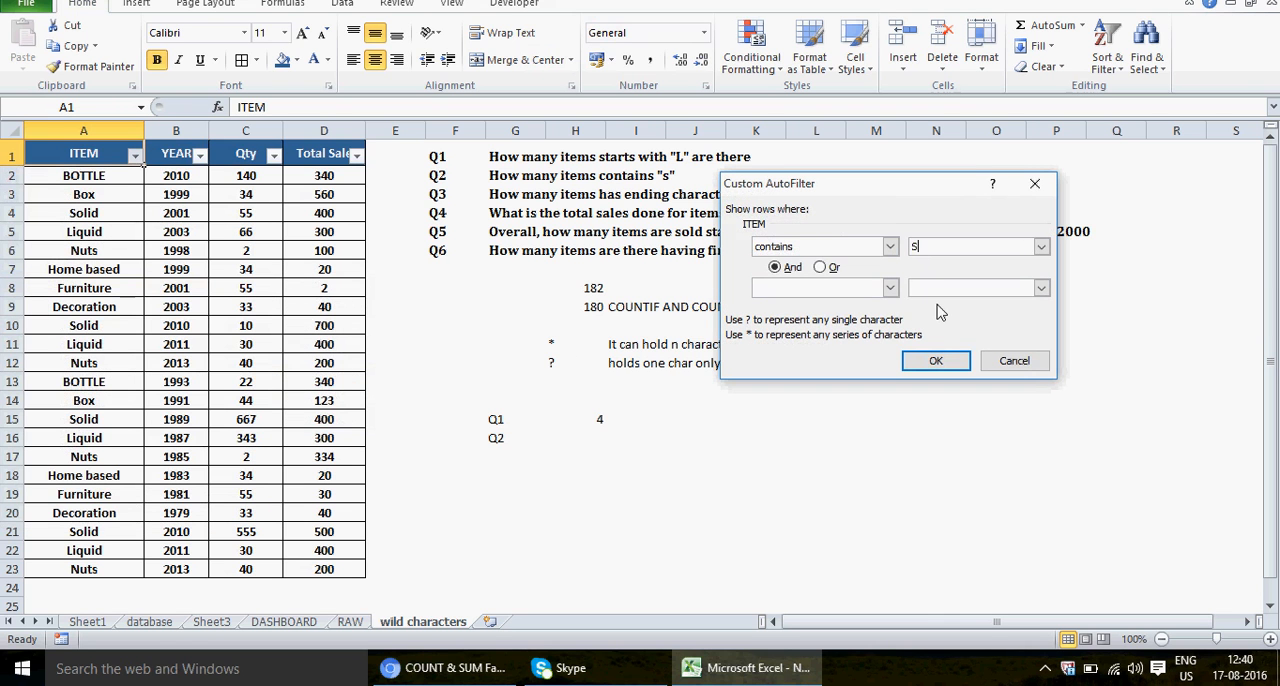
{"action": "left_click", "coordinate": [935, 361]}
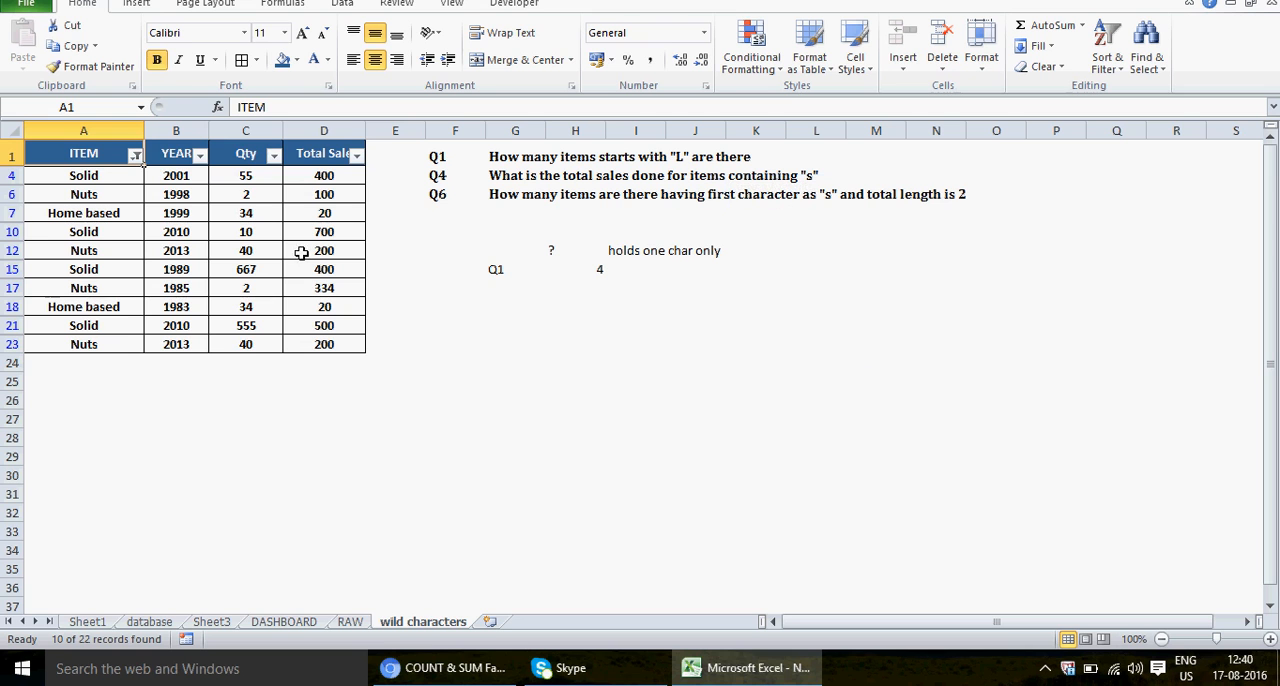
Step: Select the filtered entries in the ITEM column to check their count, and clear the filter to show all rows
{"action": "left_click", "coordinate": [94, 175]}
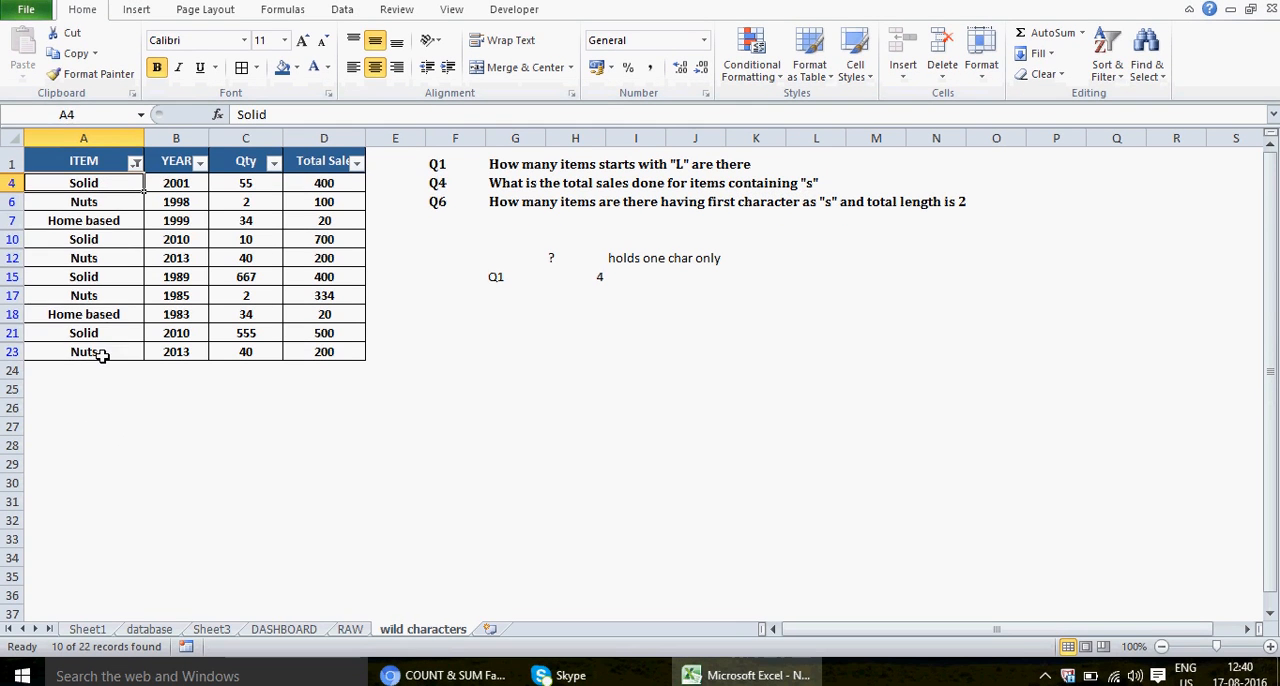
{"action": "left_click", "coordinate": [102, 356], "text": "shift"}
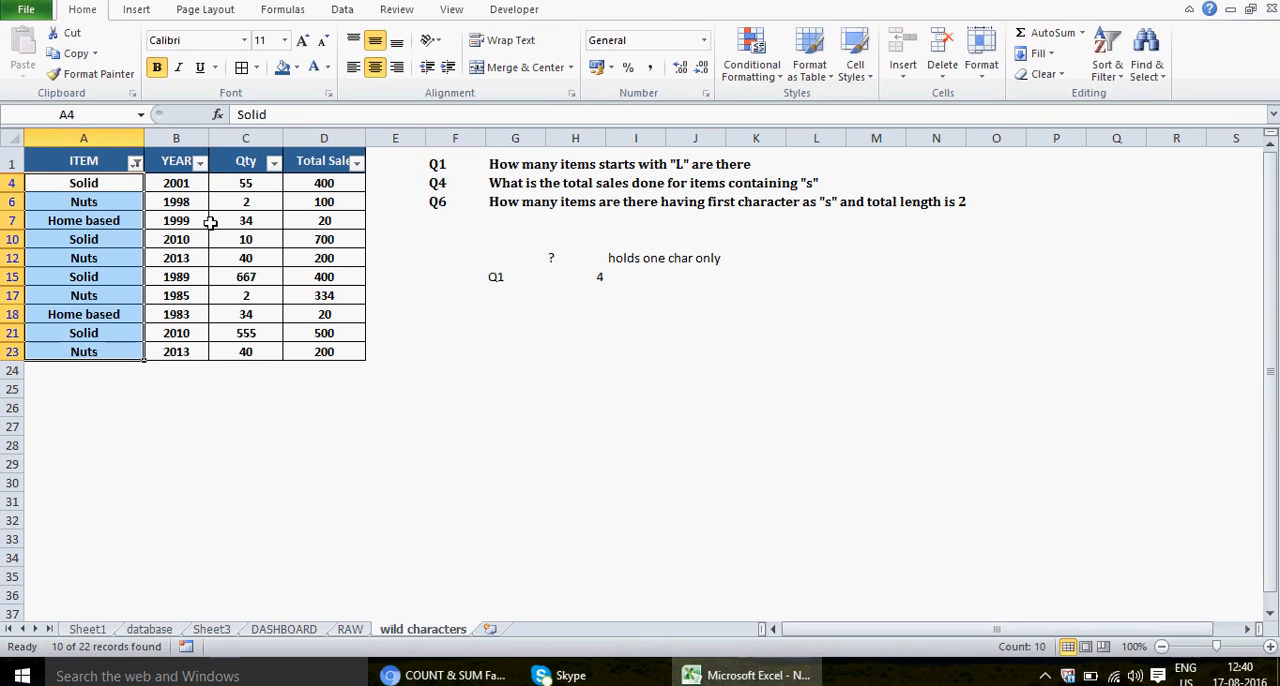
{"action": "key", "text": "alt+d"}
{"action": "key", "text": "f"}
{"action": "key", "text": "s"}
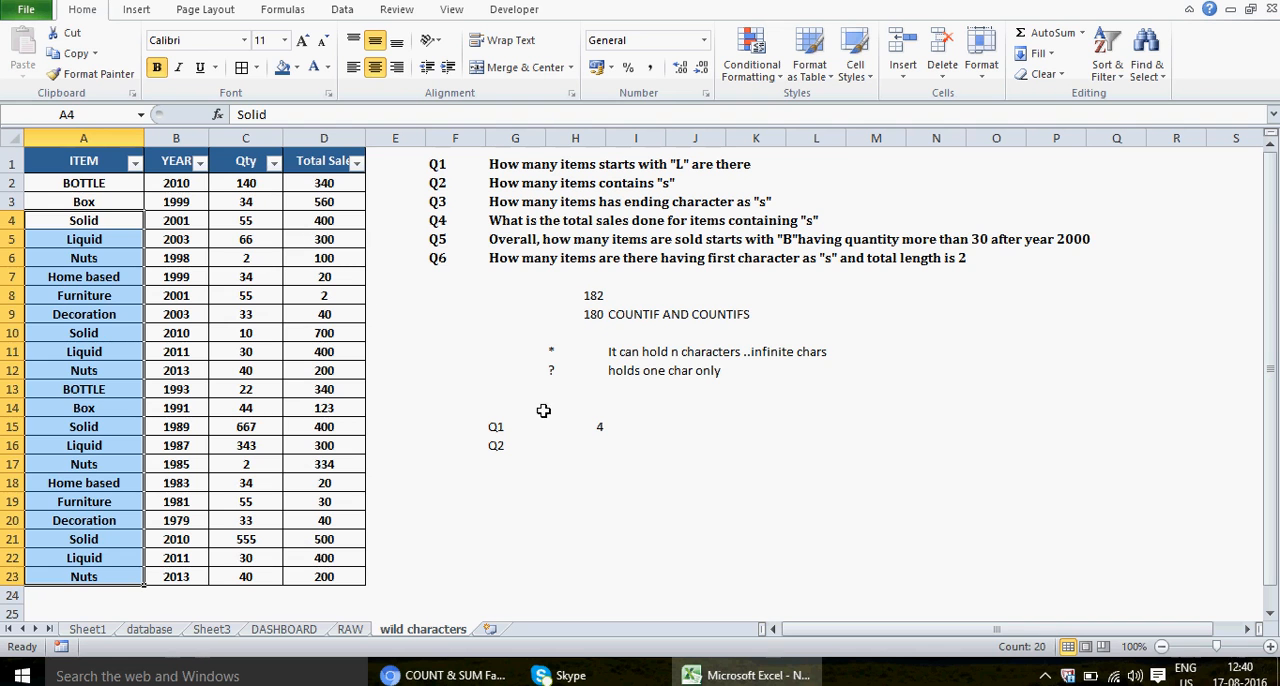
Step: Answer Q2 in H16 with the formula =COUNTIF(A1:A23,"*S*") to count every item containing S
{"action": "left_click", "coordinate": [597, 446]}
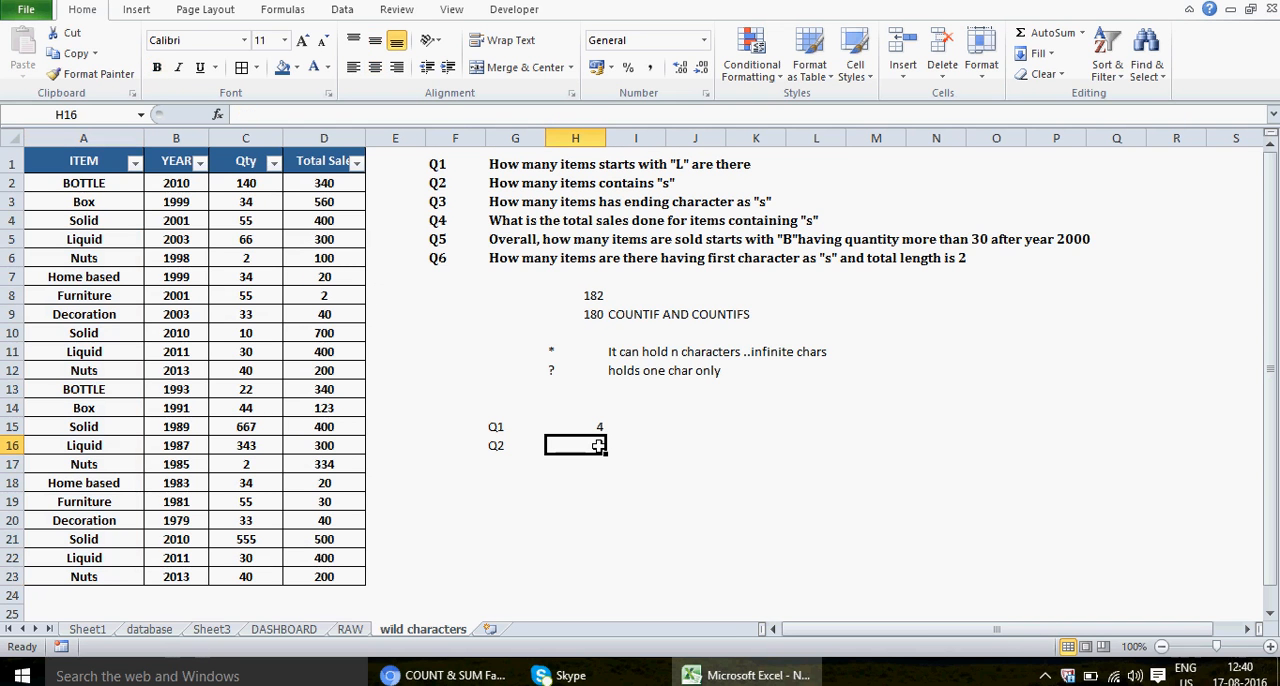
{"action": "type", "text": "=COUNTI"}
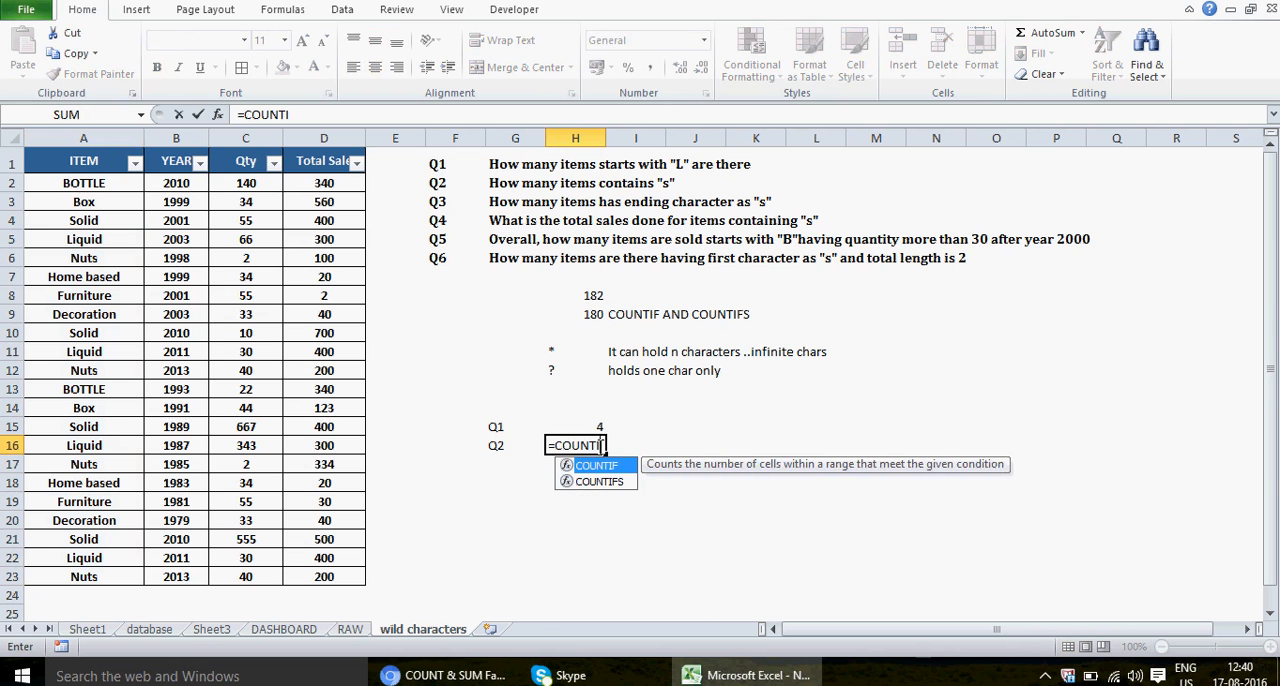
{"action": "type", "text": "F("}
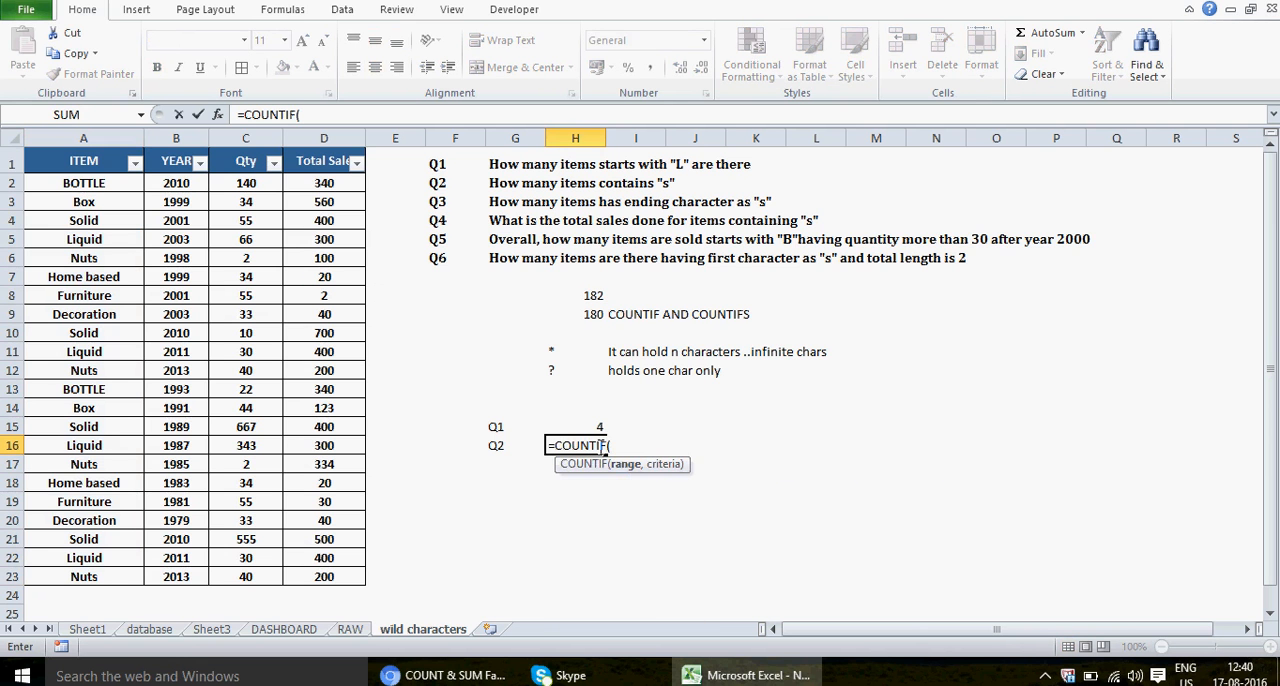
{"action": "left_click", "coordinate": [104, 166]}
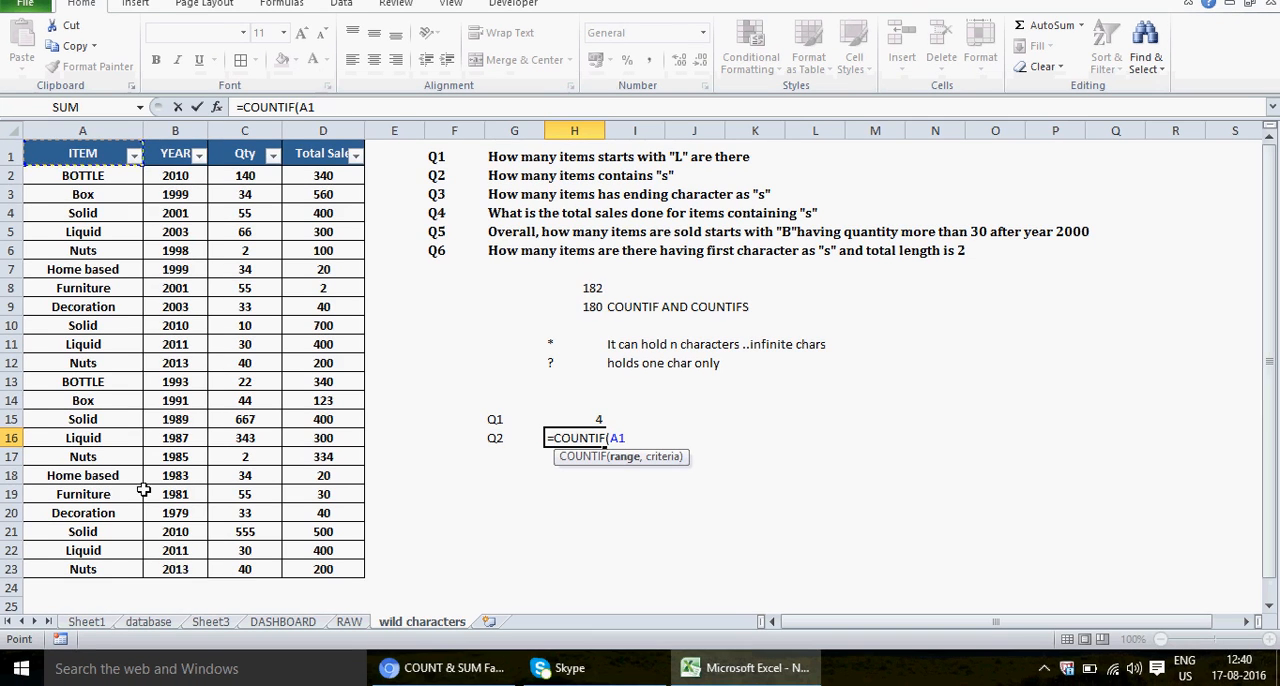
{"action": "left_click_drag", "start_coordinate": [144, 490], "coordinate": [109, 566]}
{"action": "type", "text": ","}
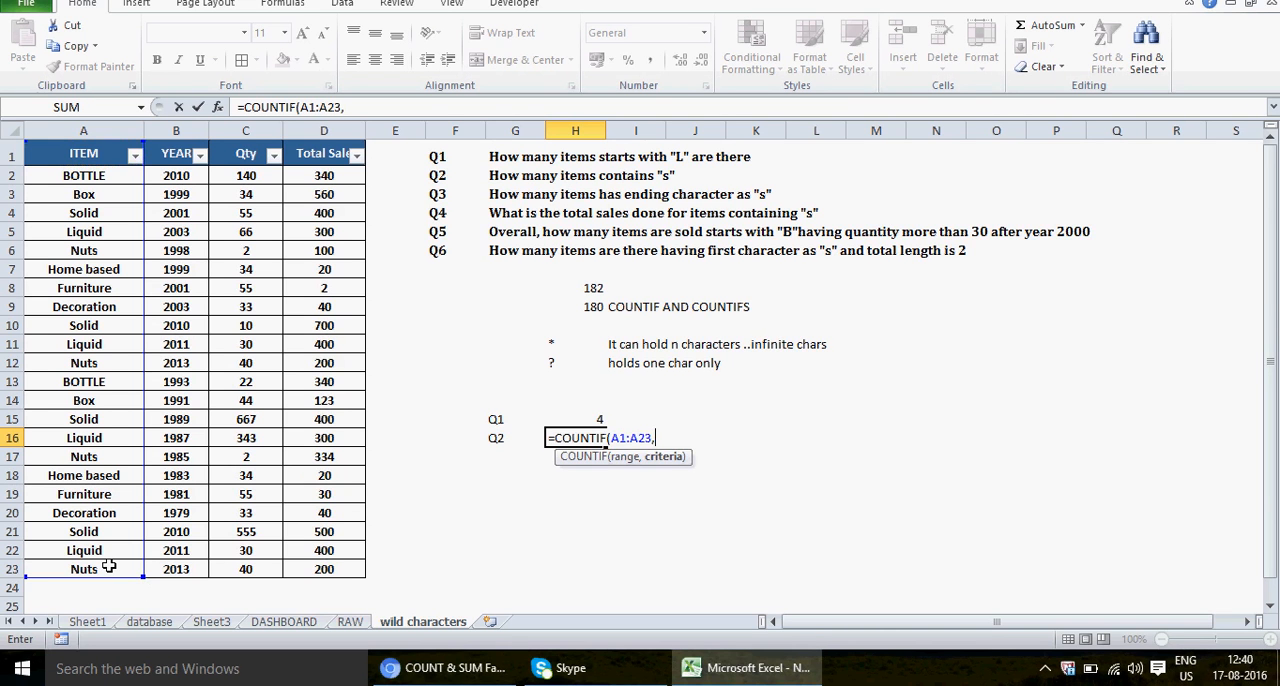
{"action": "type", "text": "*S*\""}
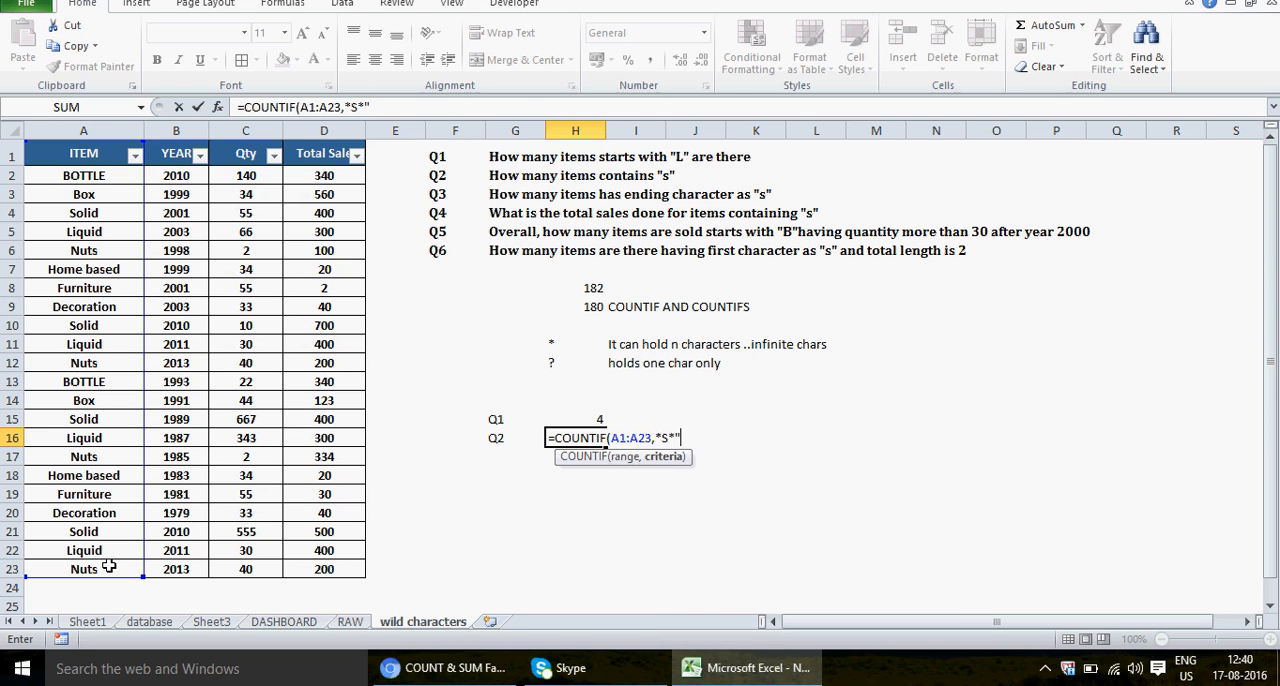
{"action": "left_click", "coordinate": [345, 107]}
{"action": "type", "text": "\""}
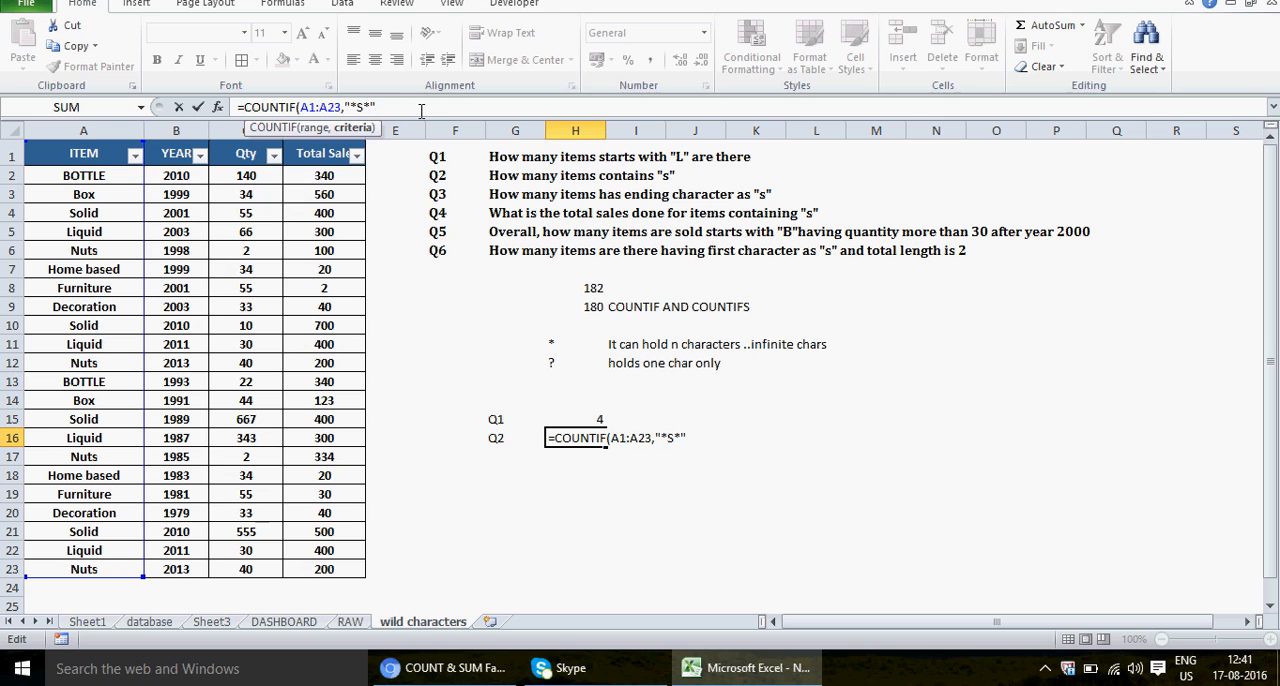
{"action": "type", "text": ")"}
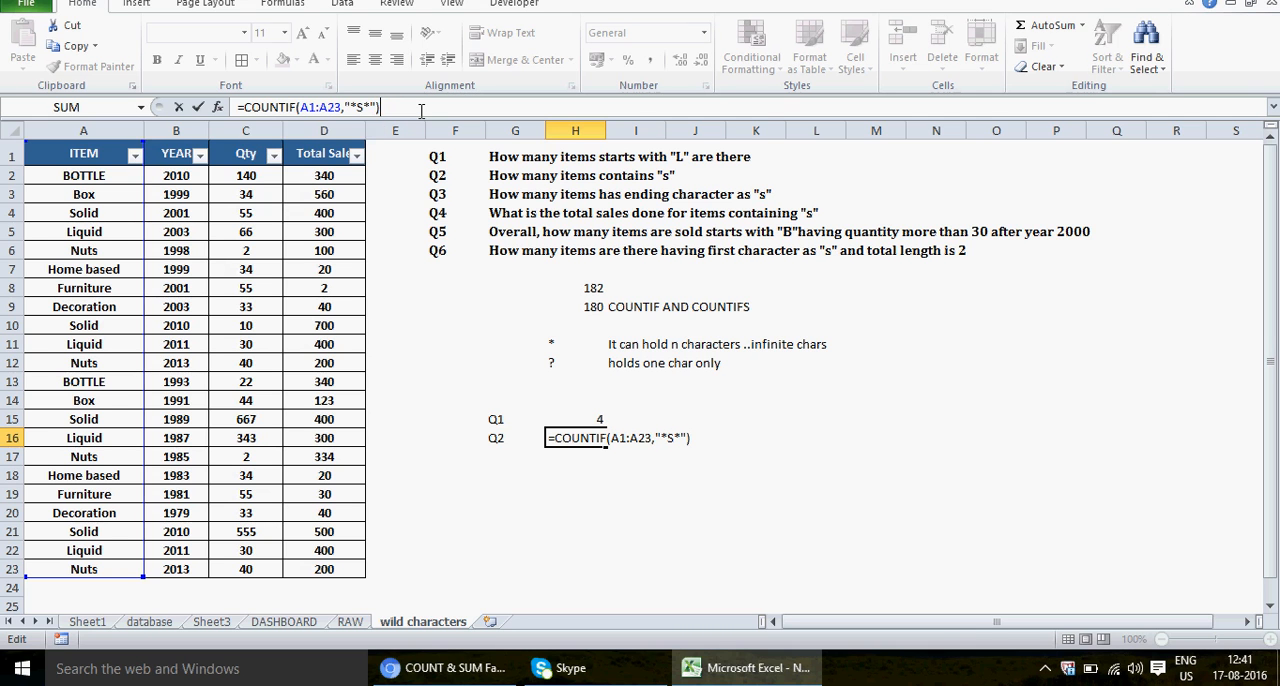
{"action": "key", "text": "Return"}
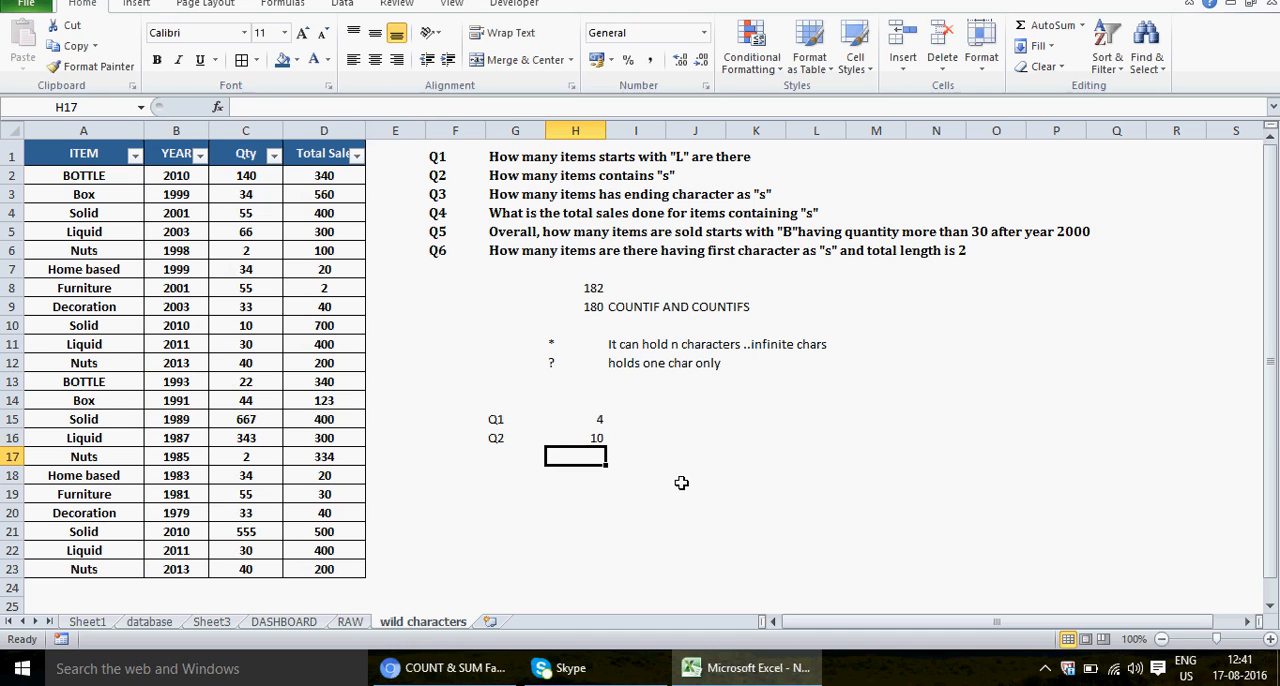
Step: Replace the item in A3 with SUZI to test the Q2 answer in H16, and undo the replacement
{"action": "left_click", "coordinate": [515, 456]}
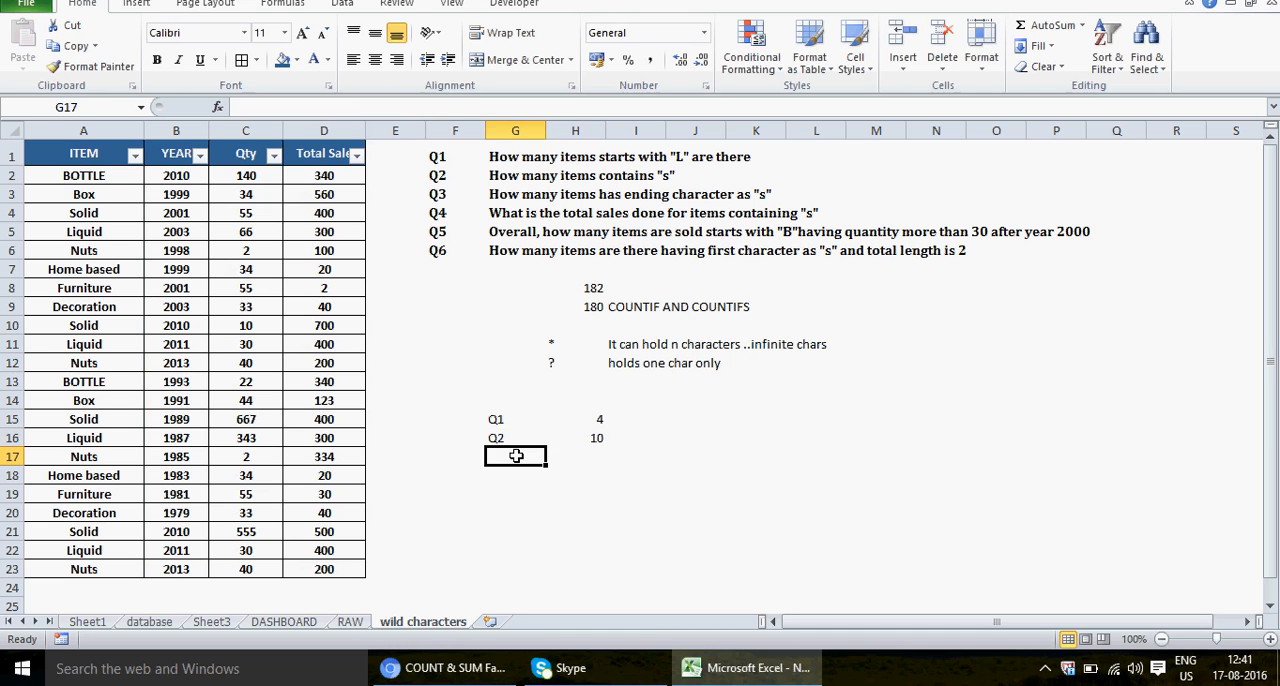
{"action": "left_click", "coordinate": [105, 194]}
{"action": "type", "text": "SUZI"}
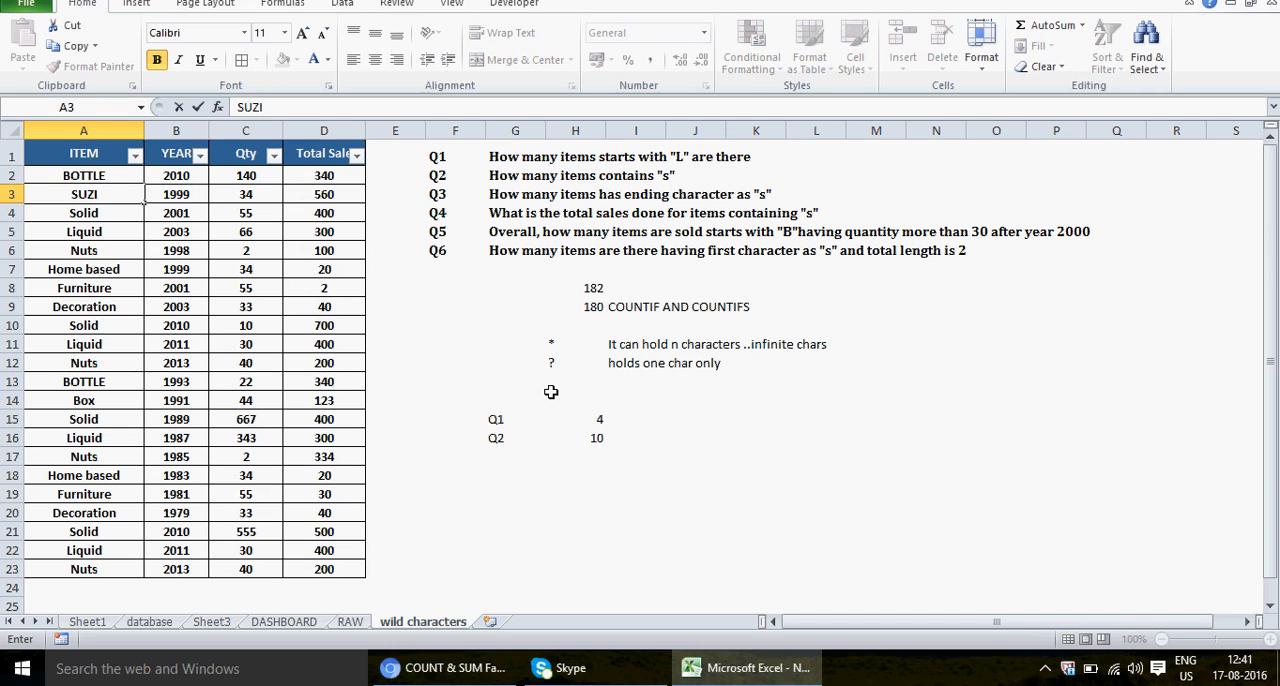
{"action": "key", "text": "Escape"}
{"action": "type", "text": "AUZ"}
{"action": "key", "text": "BackSpace"}
{"action": "key", "text": "BackSpace"}
{"action": "key", "text": "BackSpace"}
{"action": "type", "text": "SUZI"}
{"action": "key", "text": "Return"}
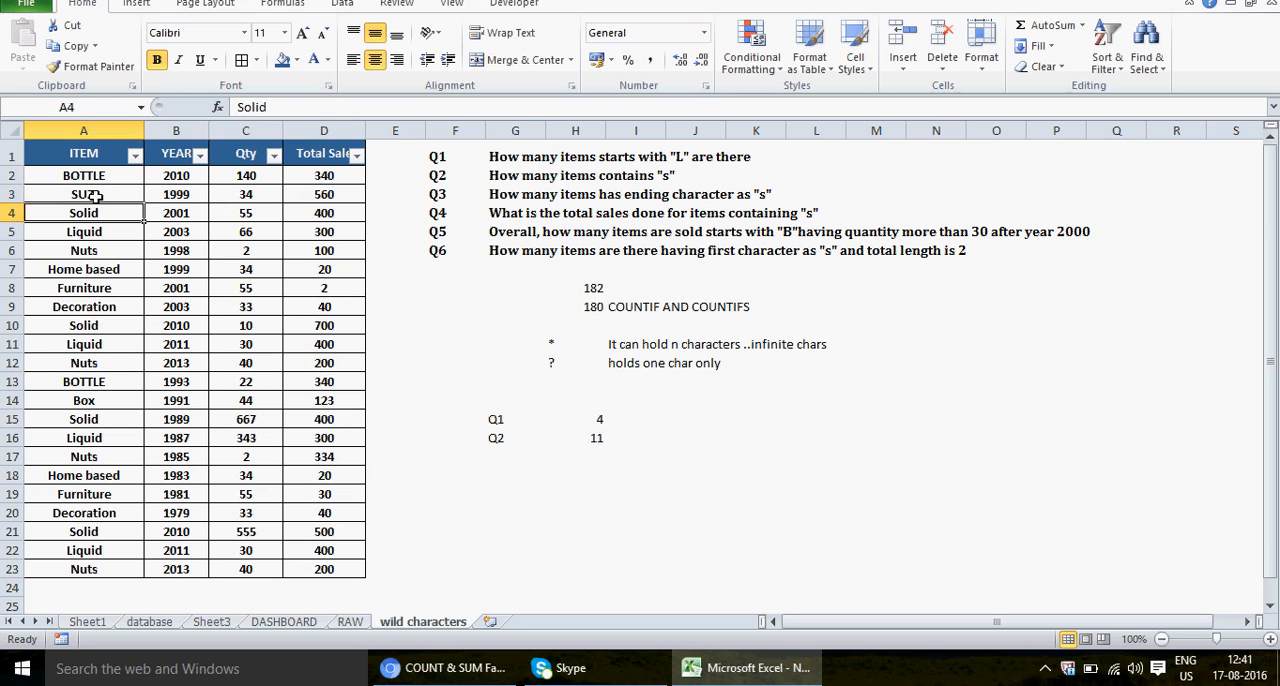
{"action": "left_click", "coordinate": [600, 439]}
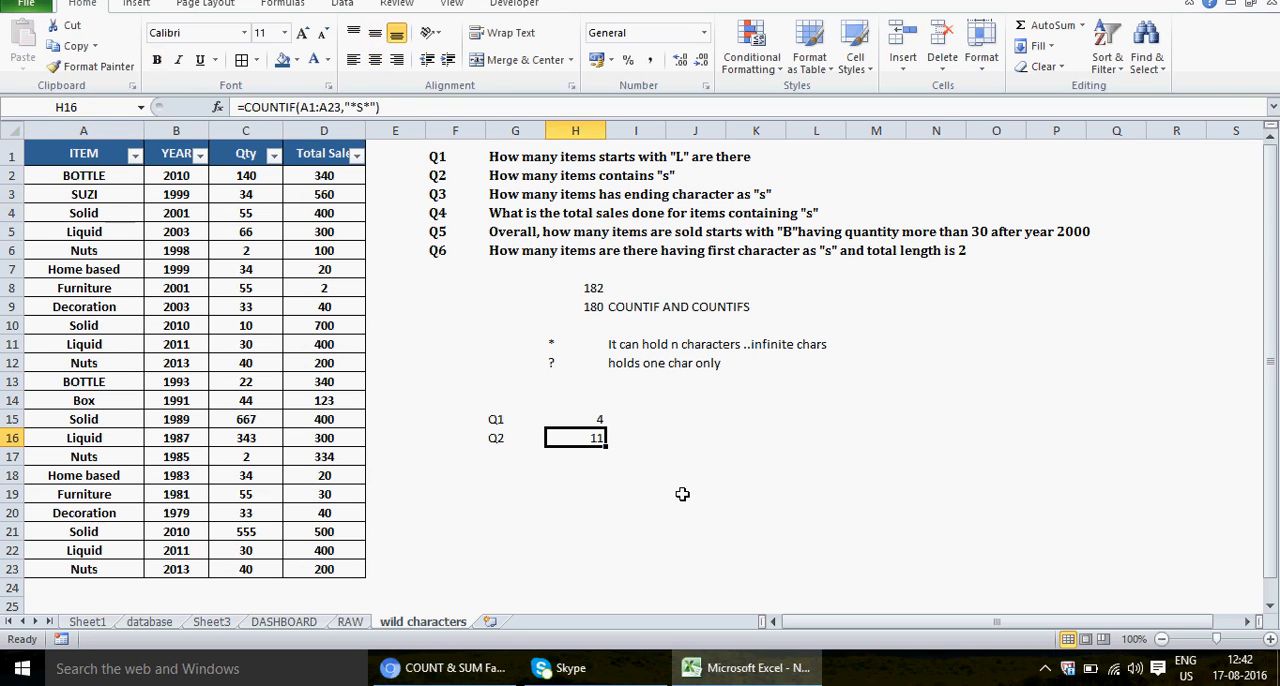
{"action": "key", "text": "ctrl+z"}
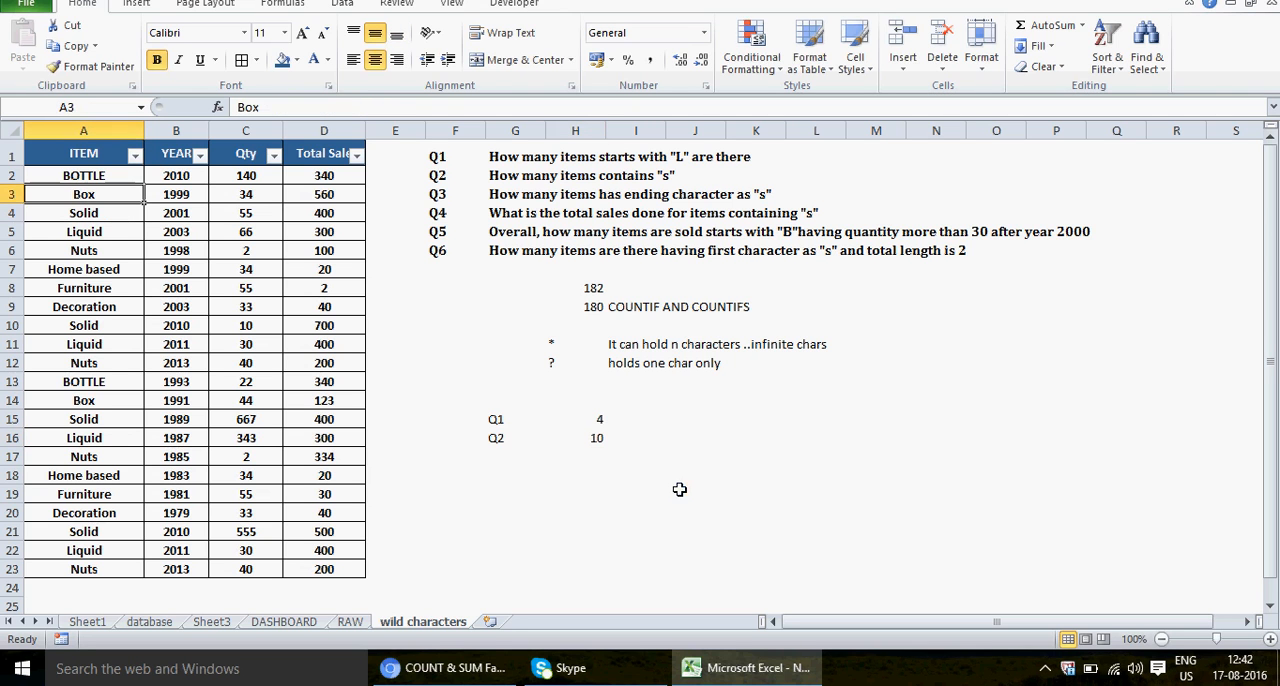
Step: Enter the label Q3 in G17 below the Q2 label and select H17 for its answer
{"action": "left_click", "coordinate": [505, 457]}
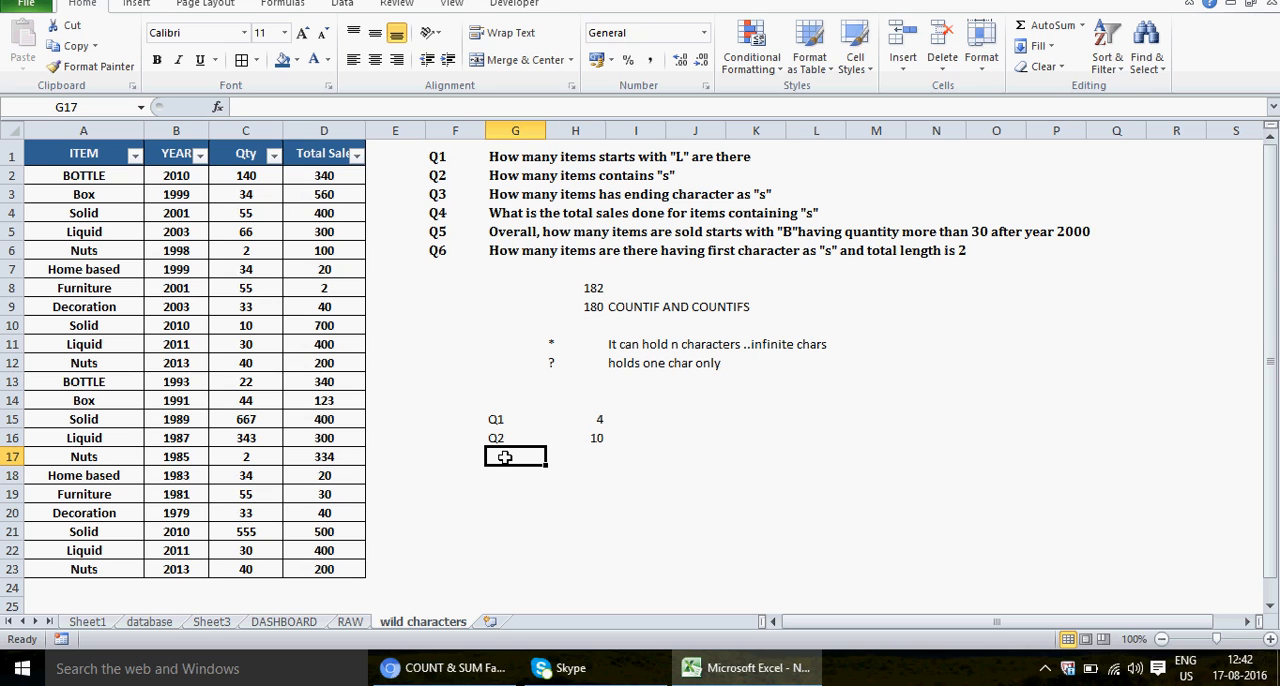
{"action": "type", "text": "Q3"}
{"action": "key", "text": "Return"}
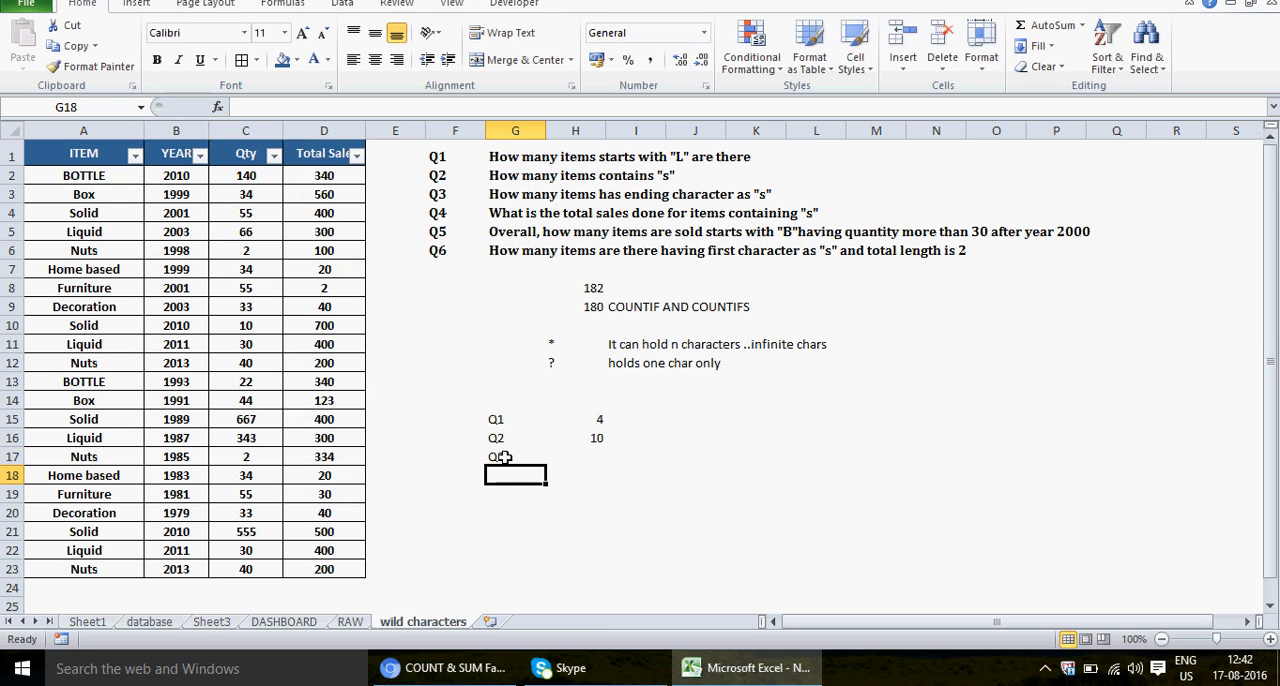
{"action": "left_click", "coordinate": [590, 456]}
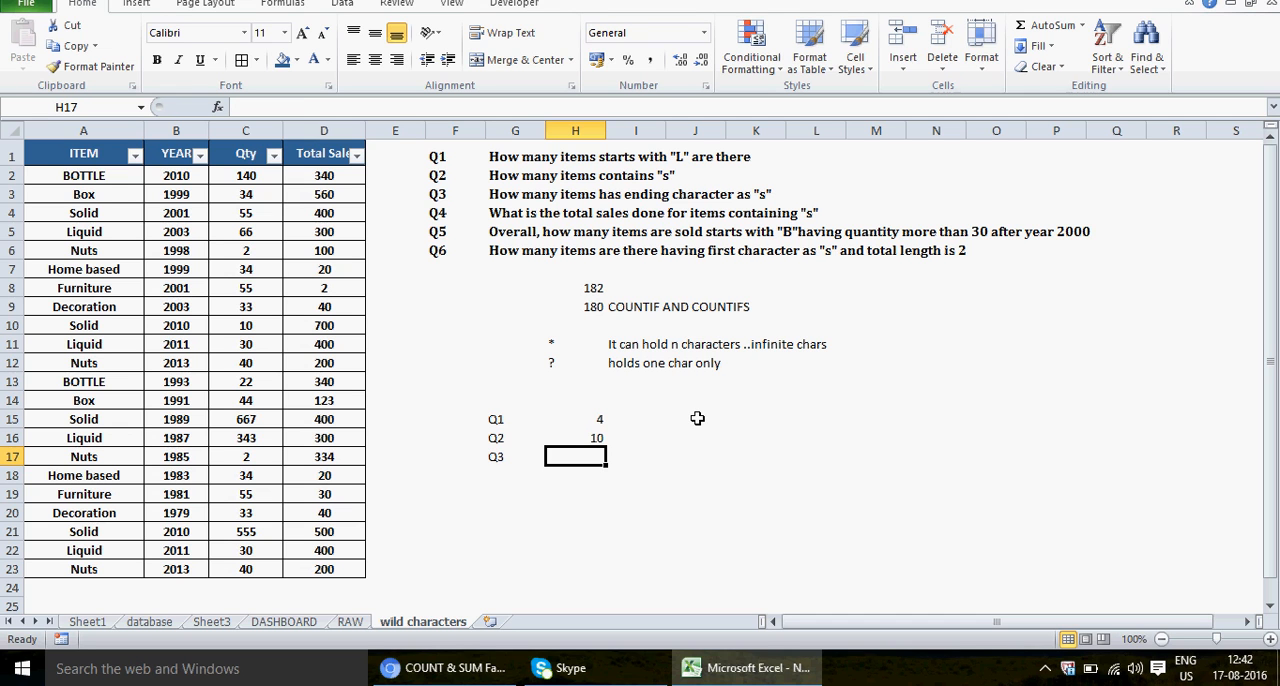
Step: Answer Q3 in H17 with the formula =COUNTIF(A1:A23,"*S") to count every item ending in S
{"action": "type", "text": "=C"}
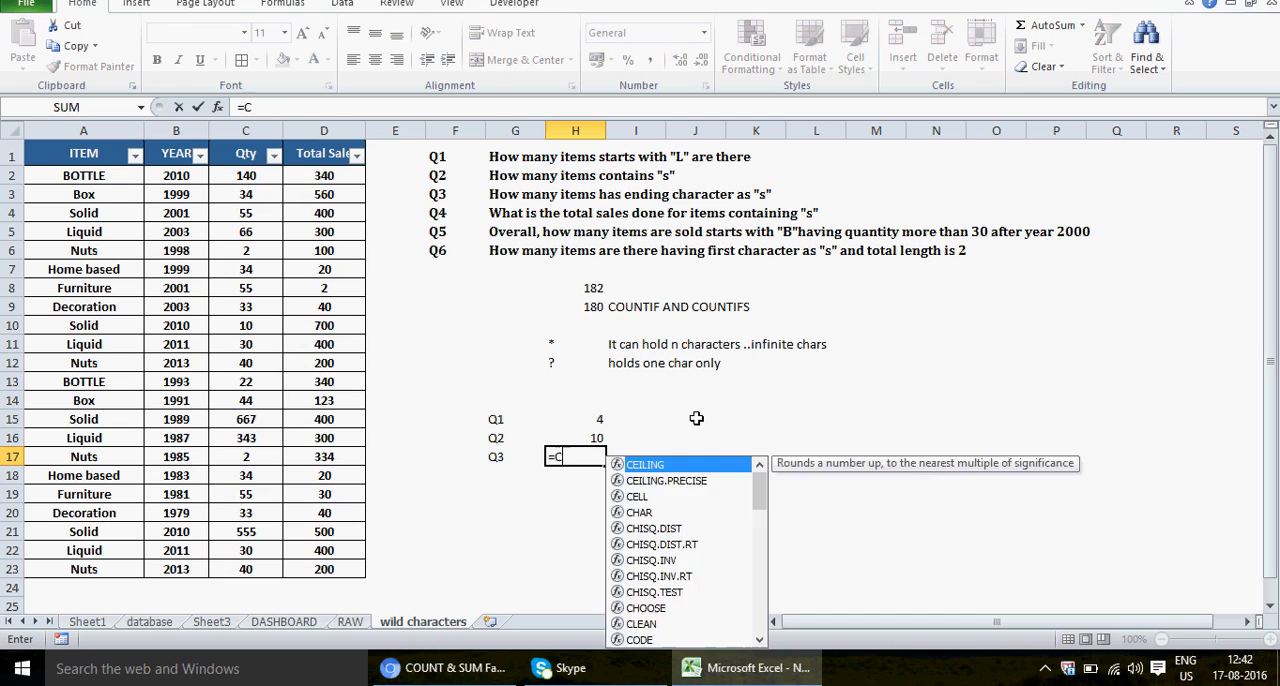
{"action": "type", "text": "OUNTIF("}
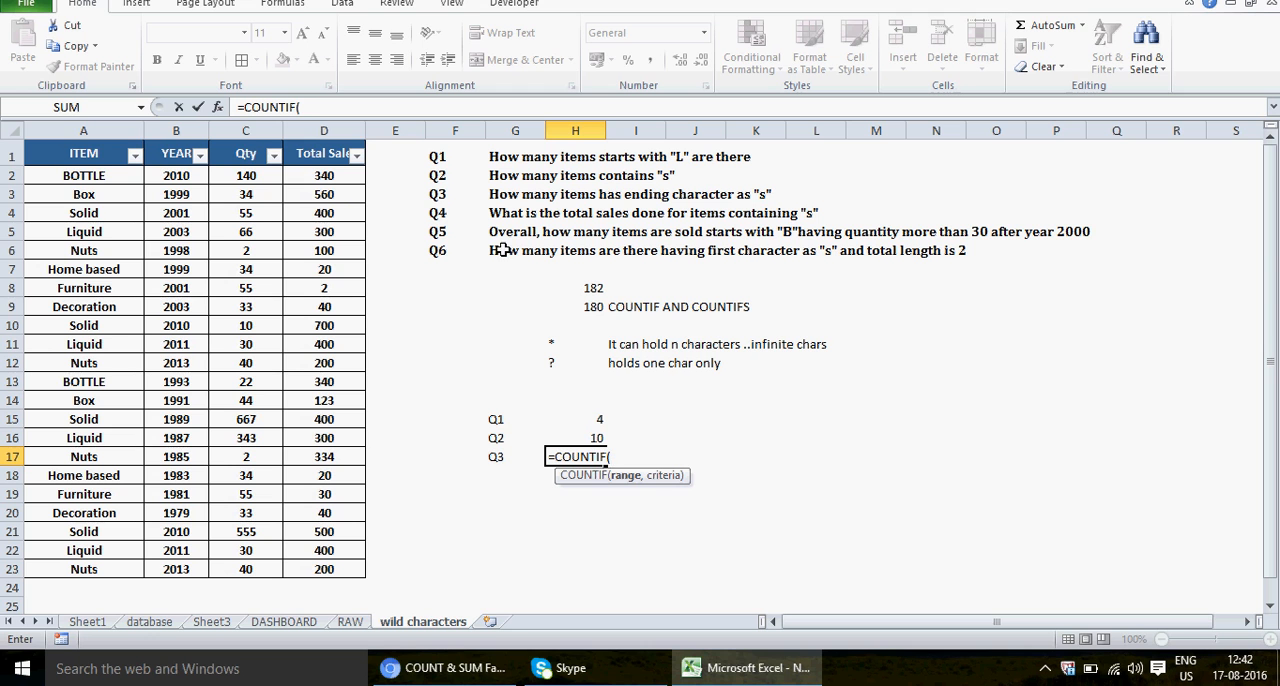
{"action": "left_click_drag", "start_coordinate": [100, 155], "coordinate": [112, 576]}
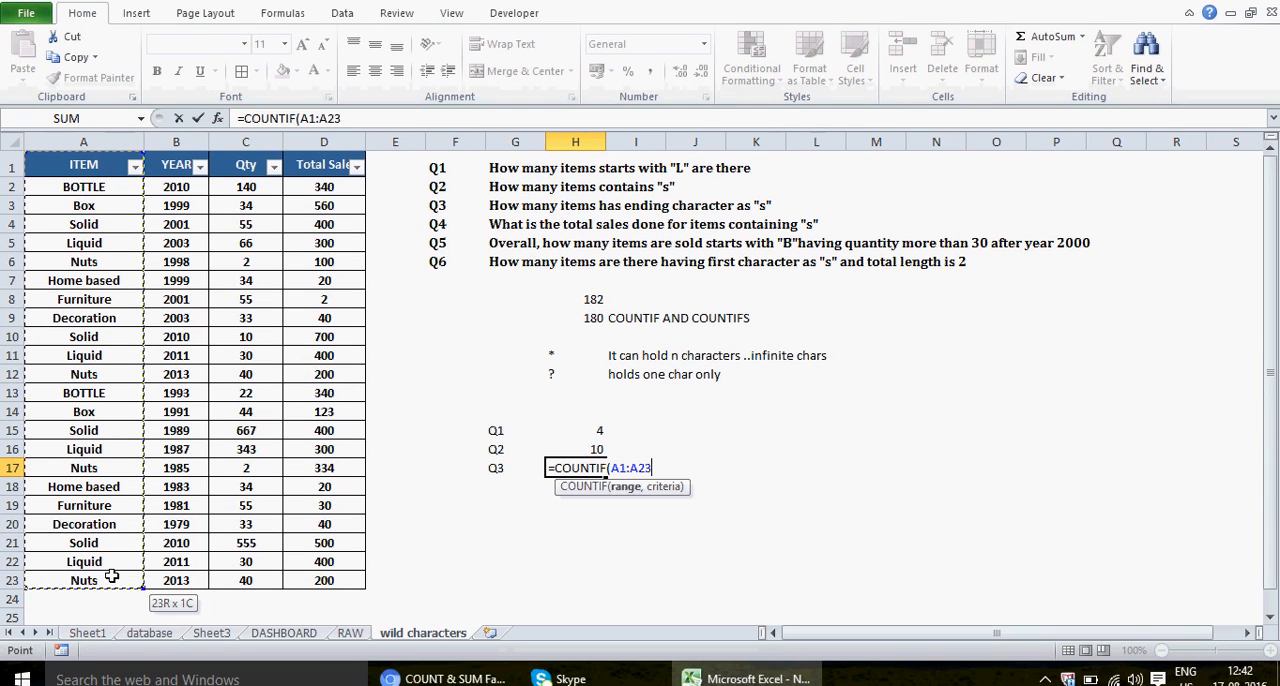
{"action": "type", "text": ","}
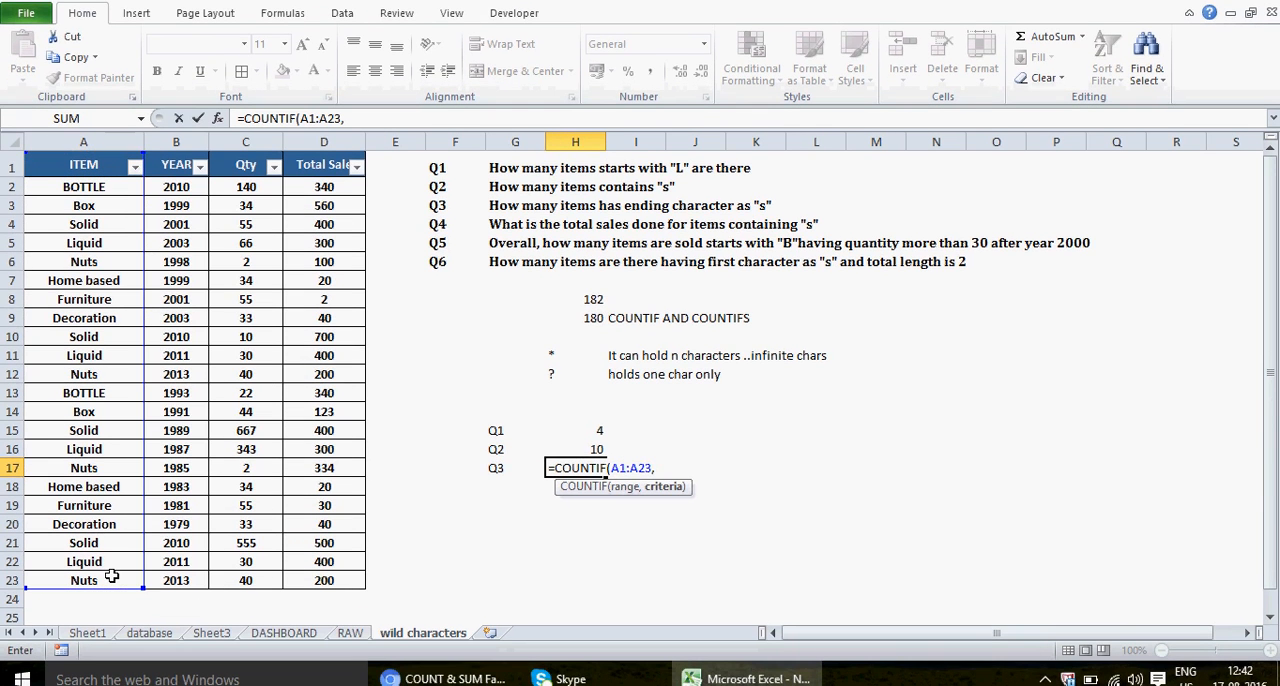
{"action": "type", "text": "\""}
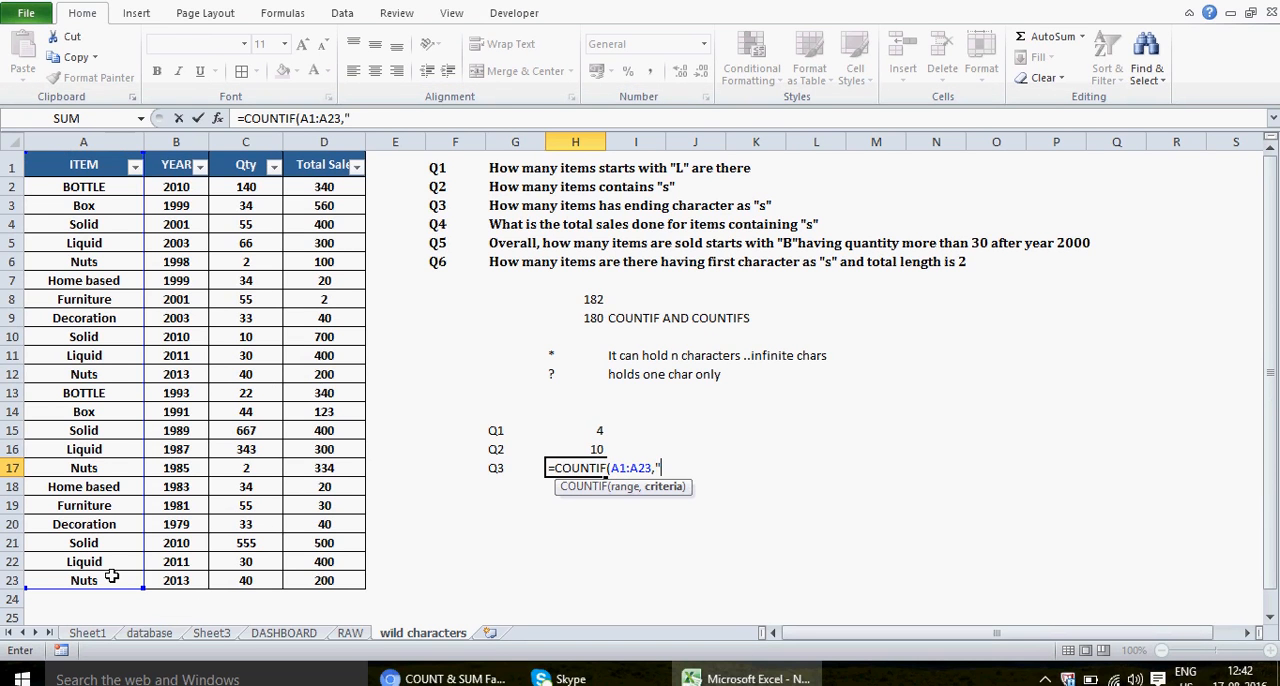
{"action": "type", "text": "*S\")"}
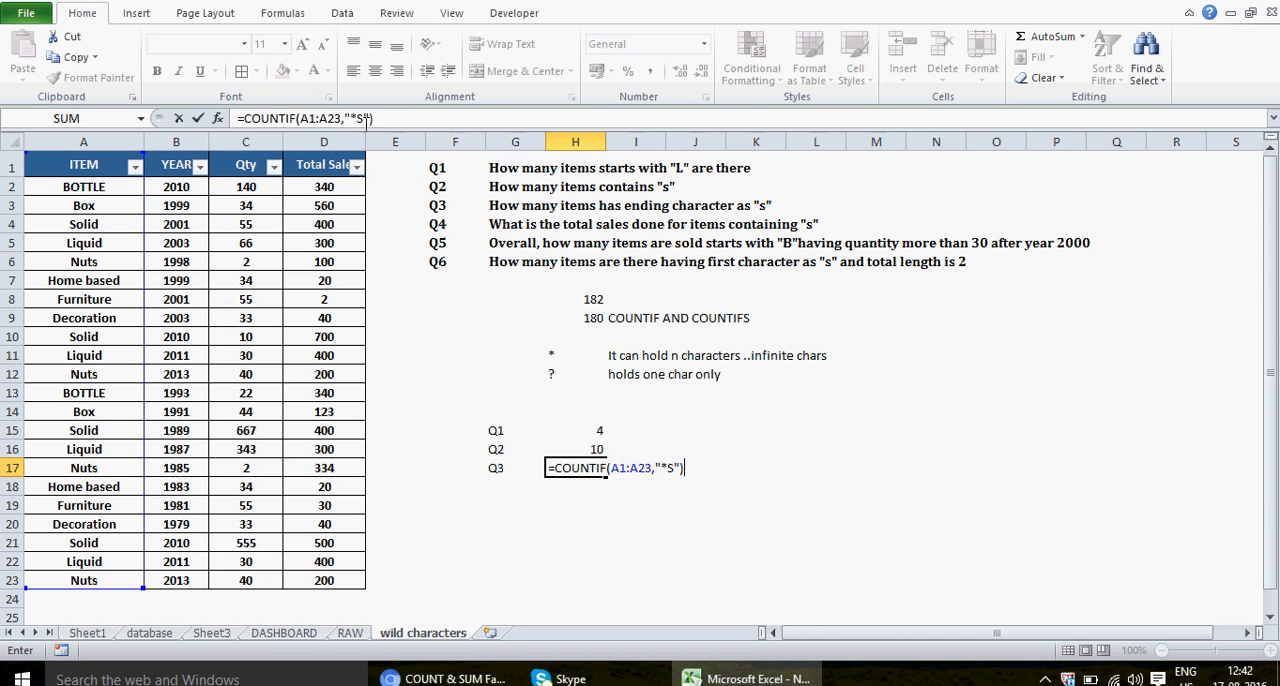
{"action": "key", "text": "Return"}
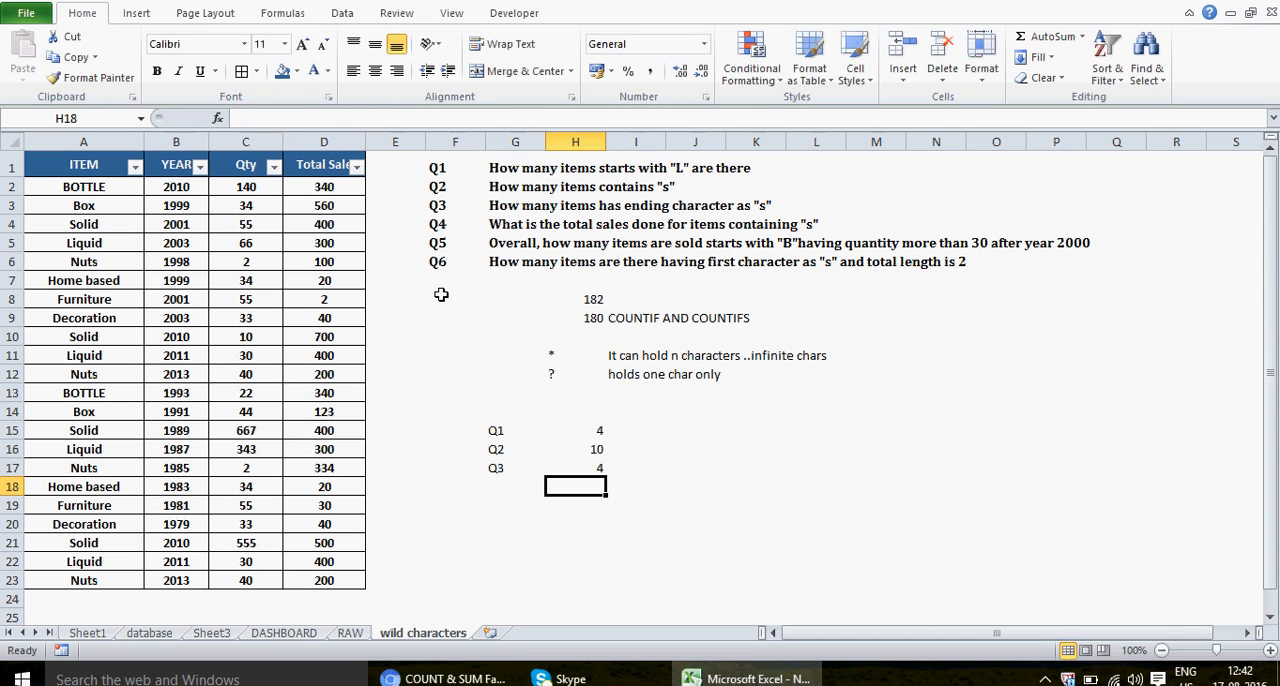
Step: Check the Q3 answer against the entries in the ITEM column that end in s, such as Nuts
{"action": "left_click", "coordinate": [106, 582]}
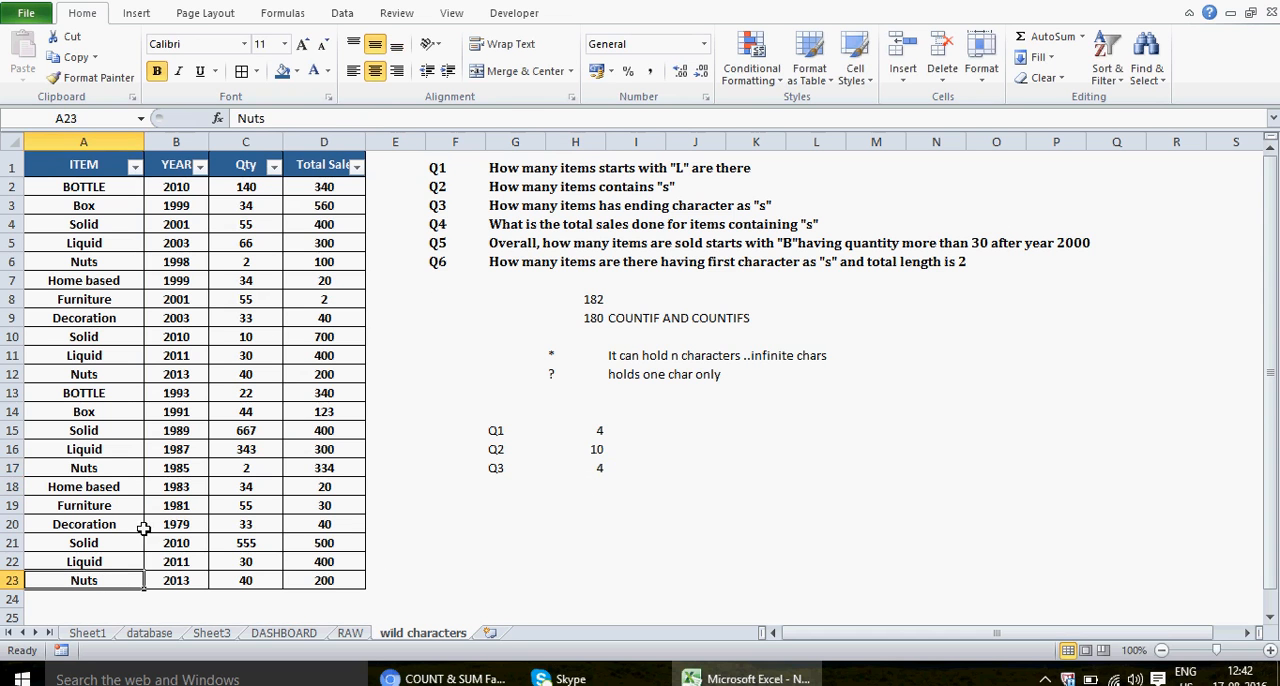
{"action": "left_click", "coordinate": [108, 467]}
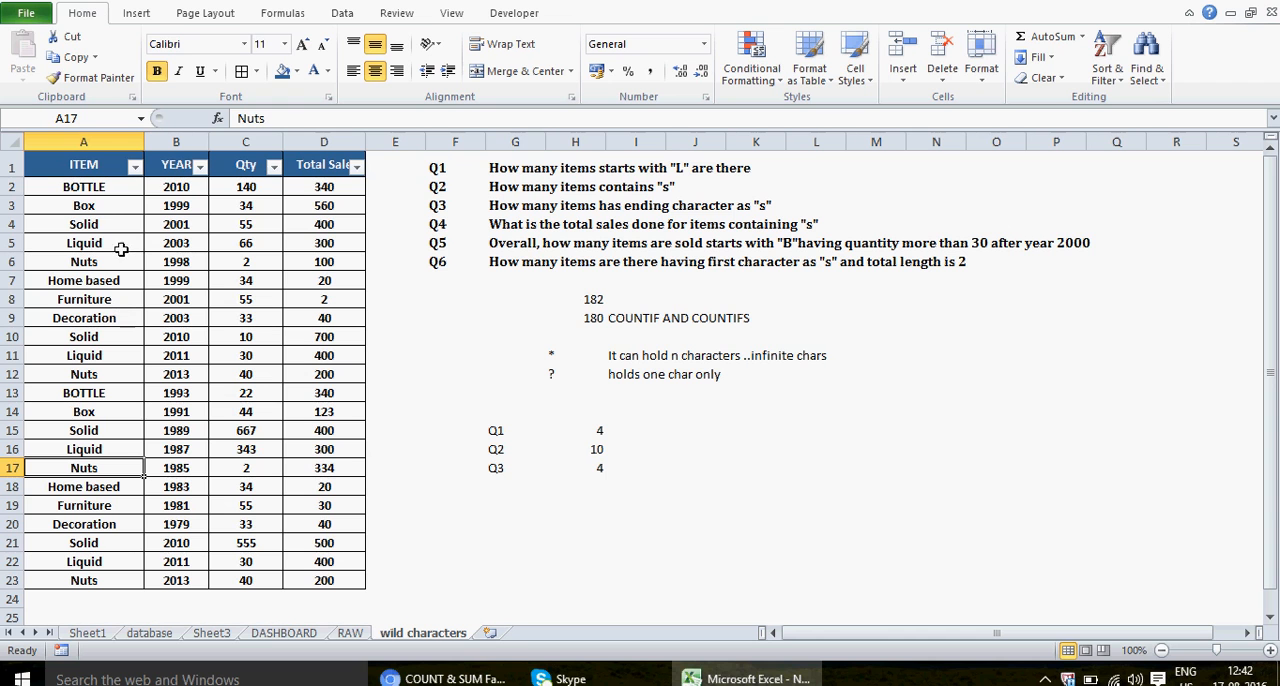
{"action": "left_click", "coordinate": [106, 277]}
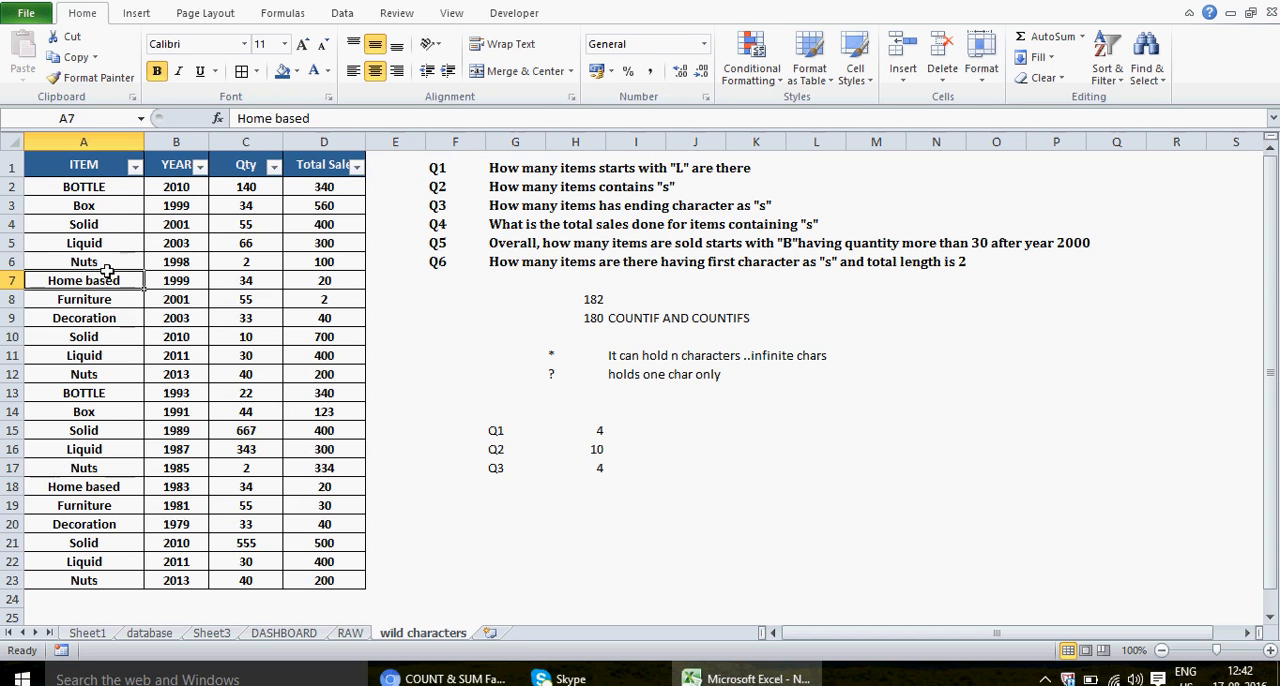
{"action": "left_click", "coordinate": [100, 374]}
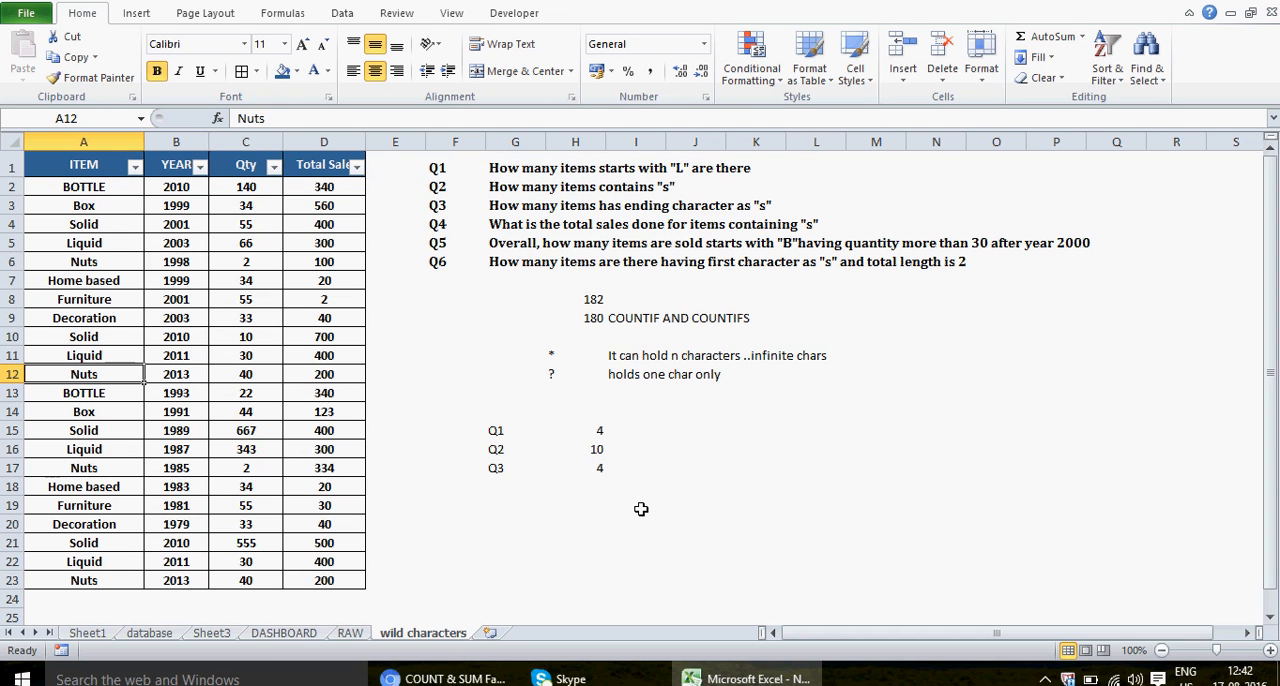
Step: Enter the label Q4 in G18 below the Q3 label and select H18 for its answer
{"action": "left_click", "coordinate": [499, 484]}
{"action": "type", "text": "Q4"}
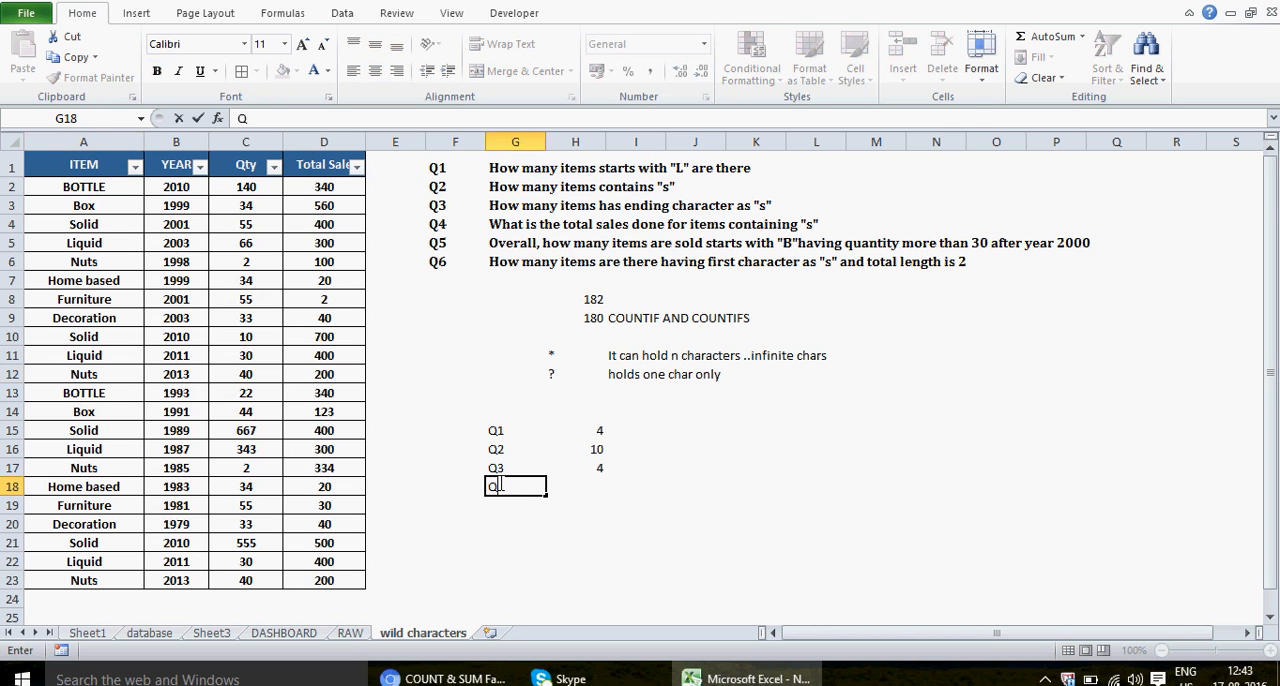
{"action": "key", "text": "Return"}
{"action": "left_click", "coordinate": [593, 489]}
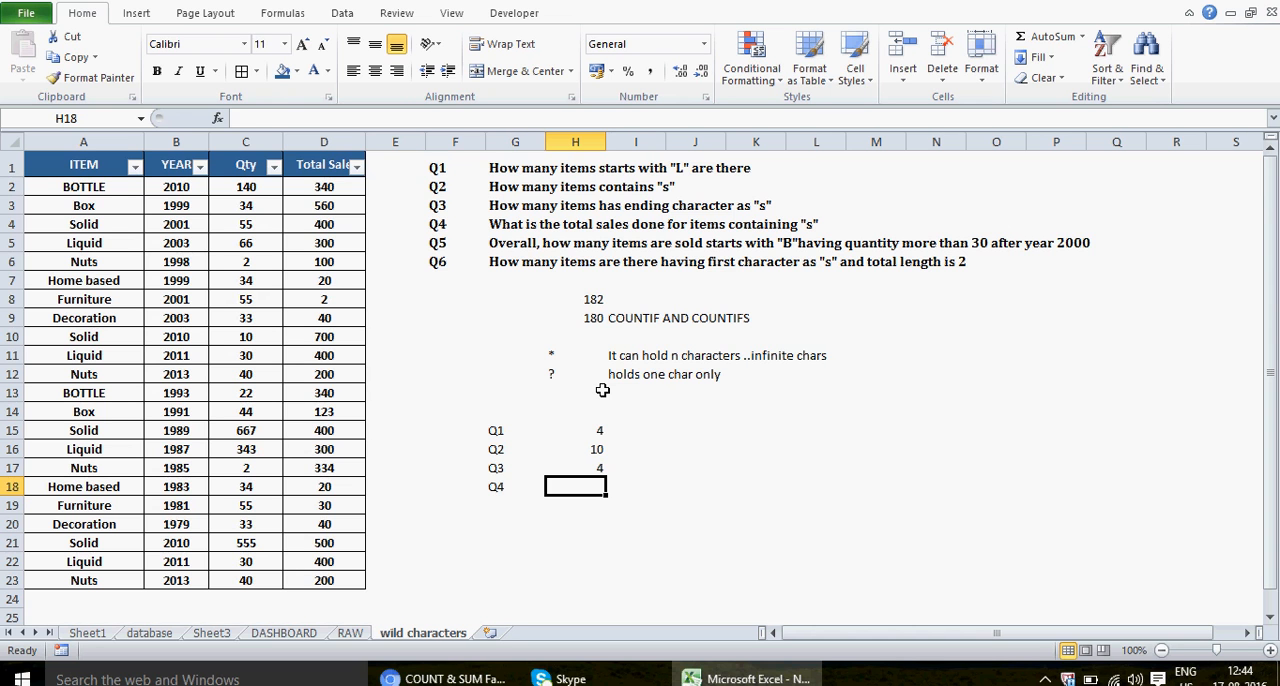
{"action": "type", "text": "="}
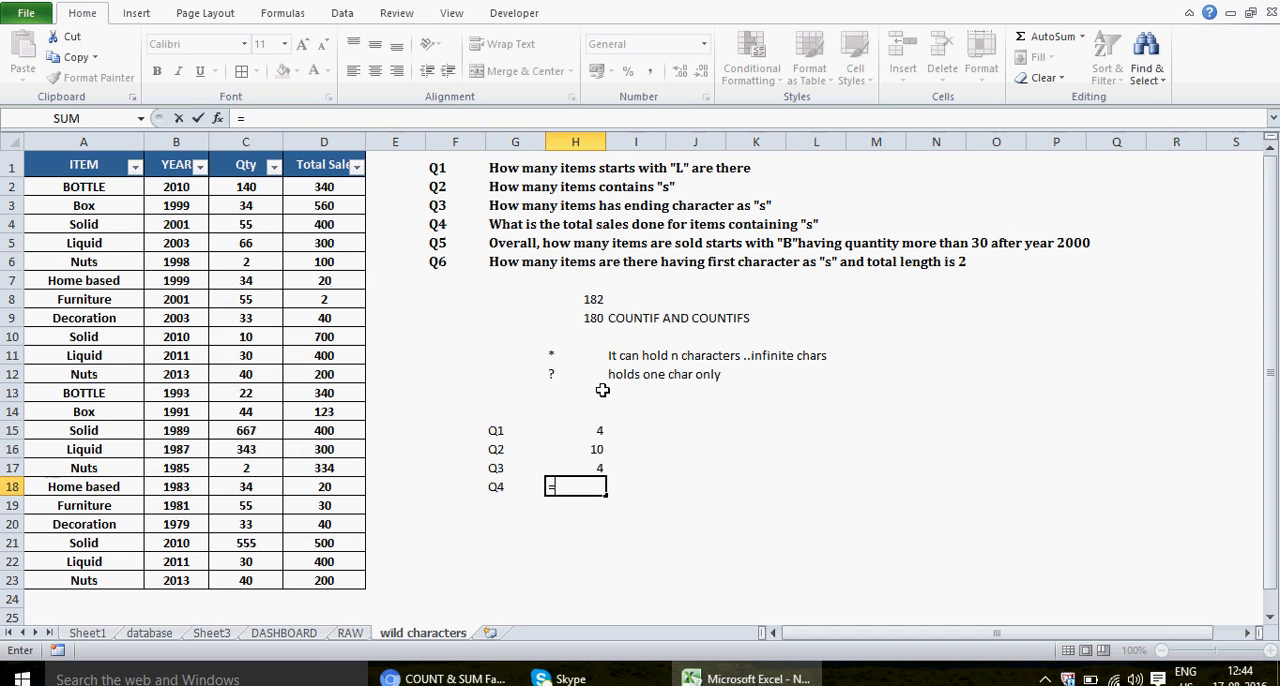
{"action": "key", "text": "BackSpace"}
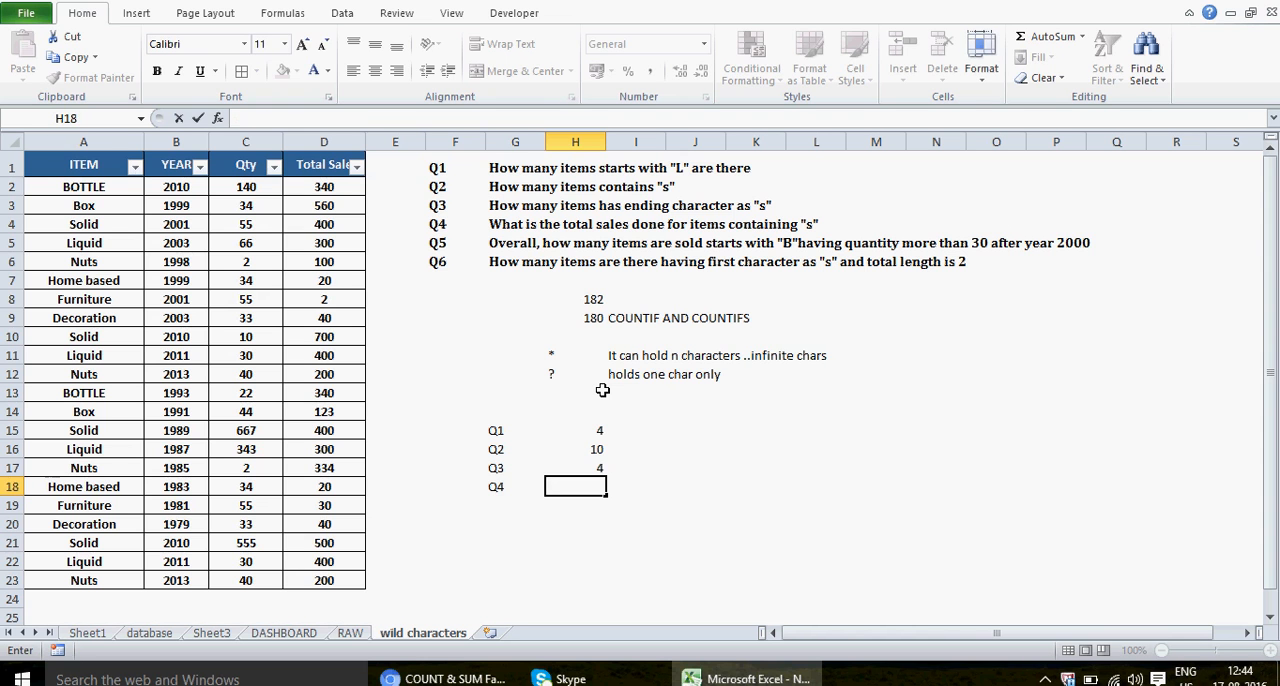
{"action": "key", "text": "Escape"}
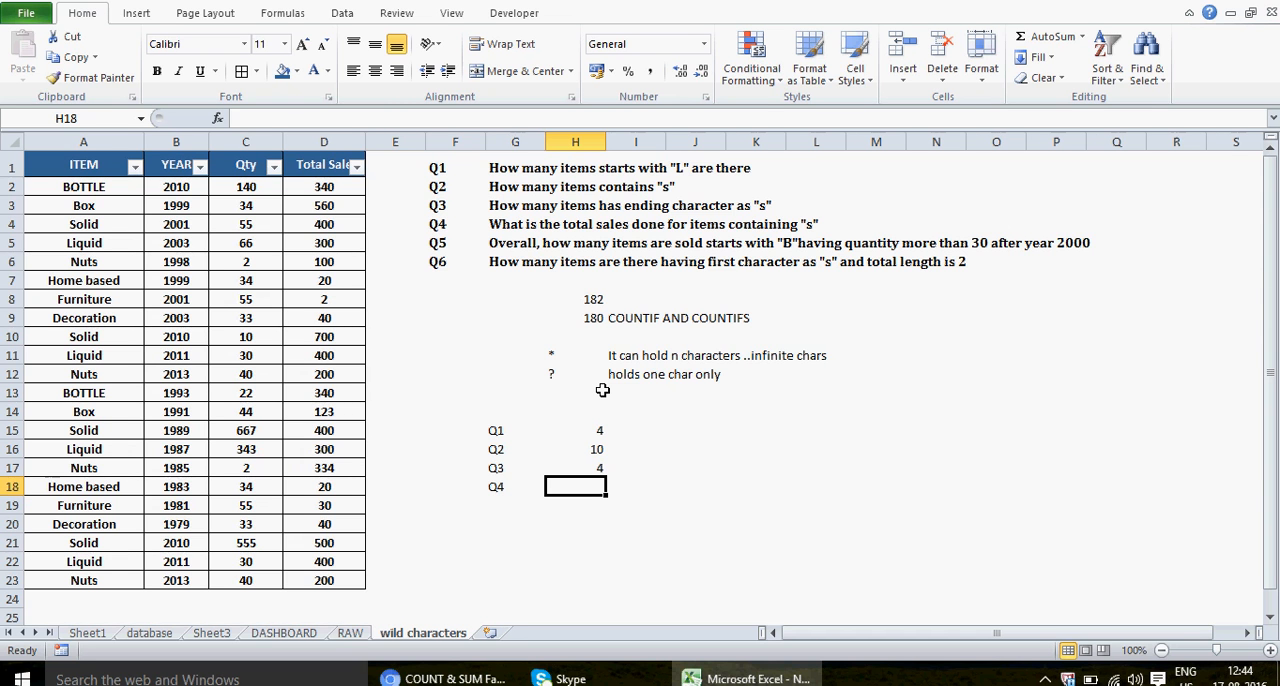
Step: Answer Q4 in H18 with the formula =SUMIF(A1:A23,"*S*",D1:D23) to total the sales of items containing S
{"action": "type", "text": "=SUMIF("}
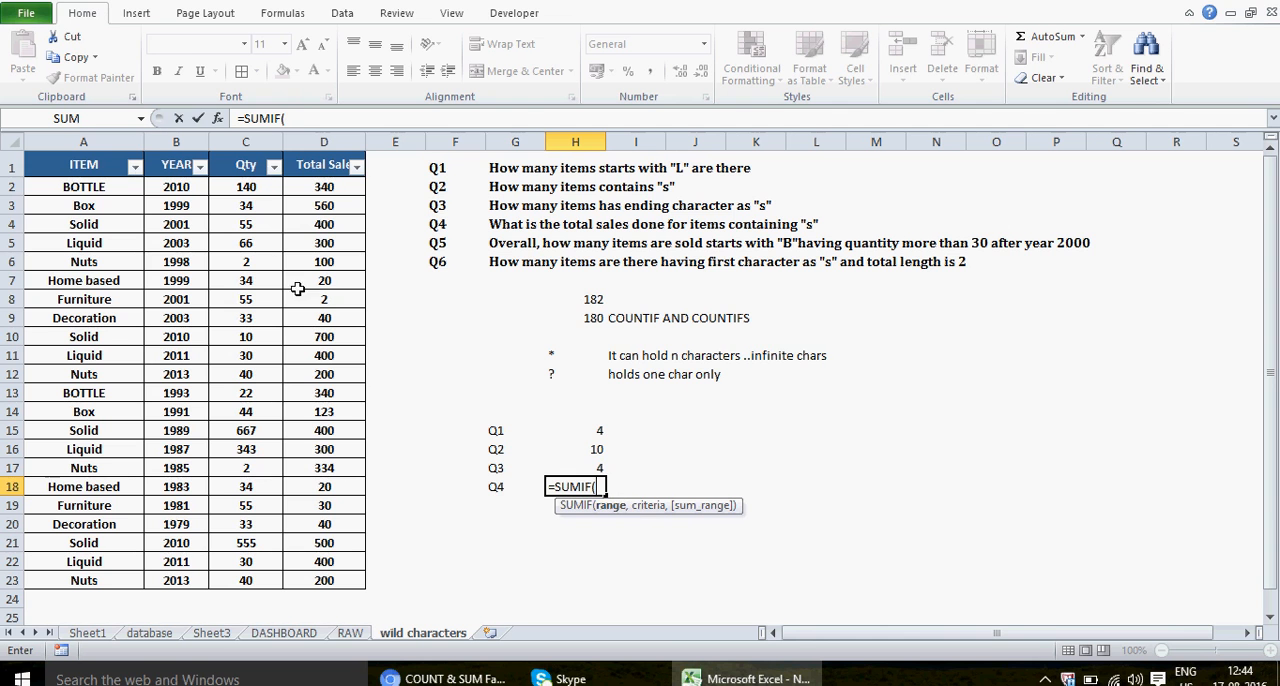
{"action": "left_click", "coordinate": [66, 167]}
{"action": "left_click_drag", "start_coordinate": [66, 167], "coordinate": [100, 578]}
{"action": "type", "text": ","}
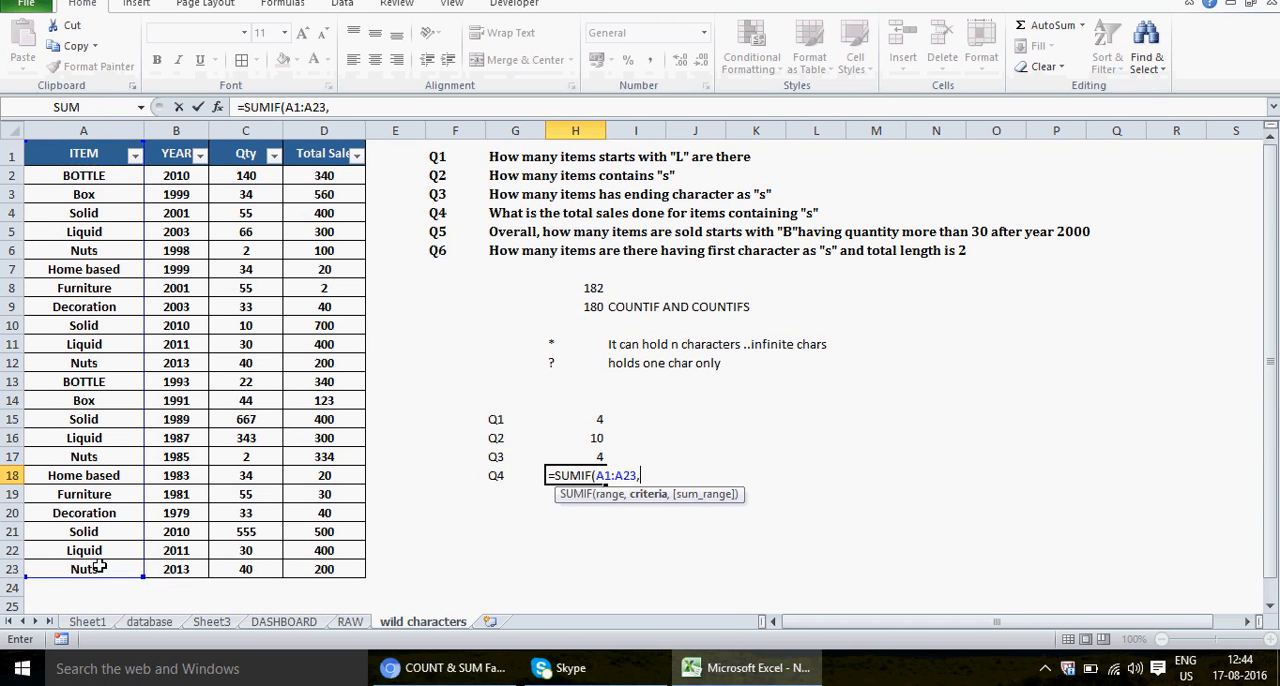
{"action": "type", "text": "\""}
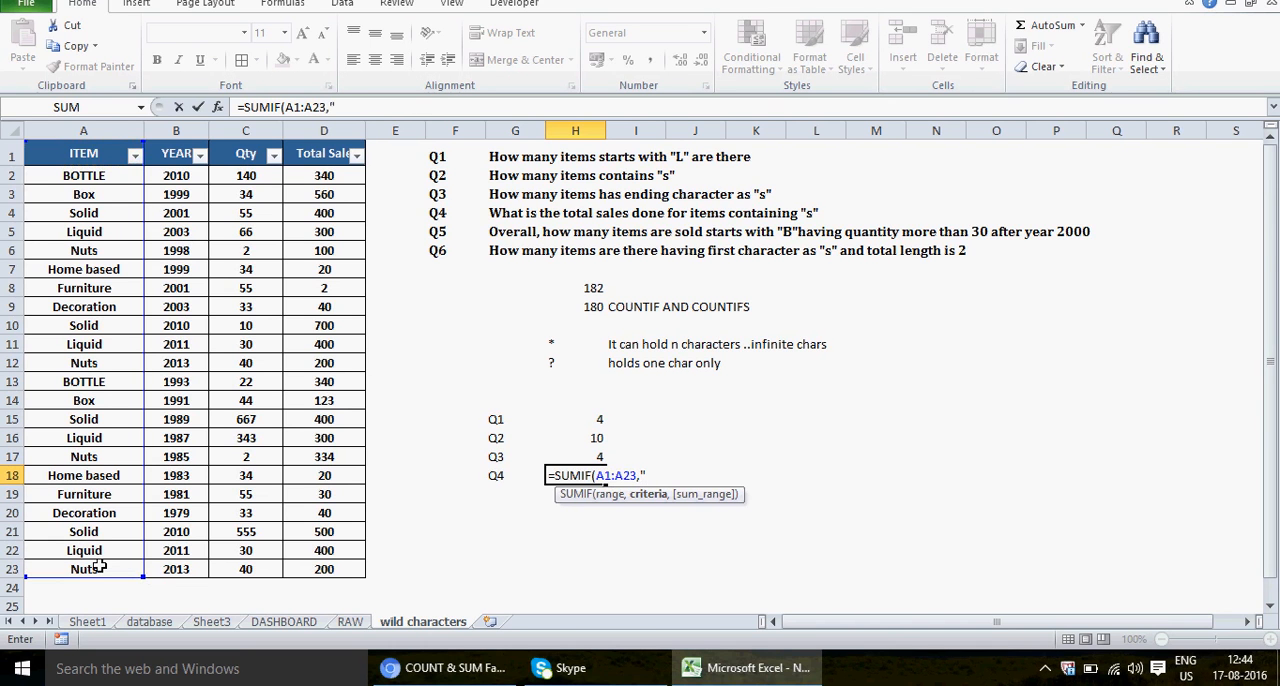
{"action": "type", "text": "*S*\","}
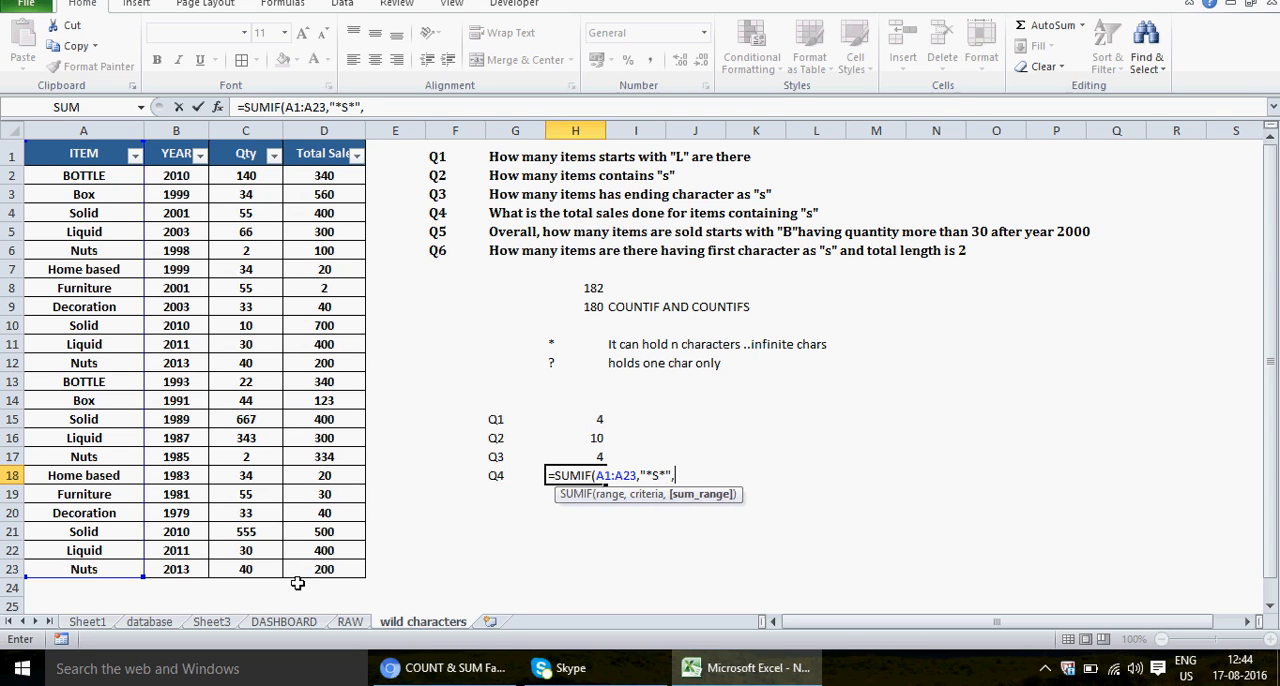
{"action": "left_click", "coordinate": [332, 152]}
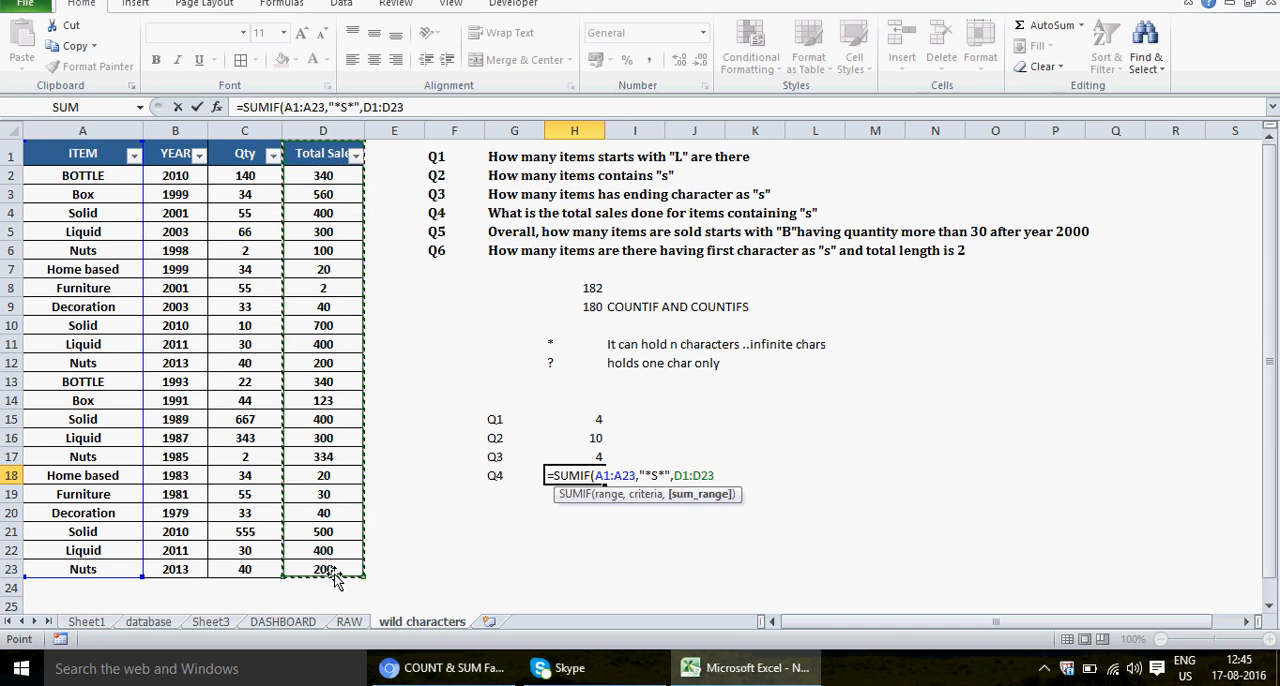
{"action": "key", "text": "Return"}
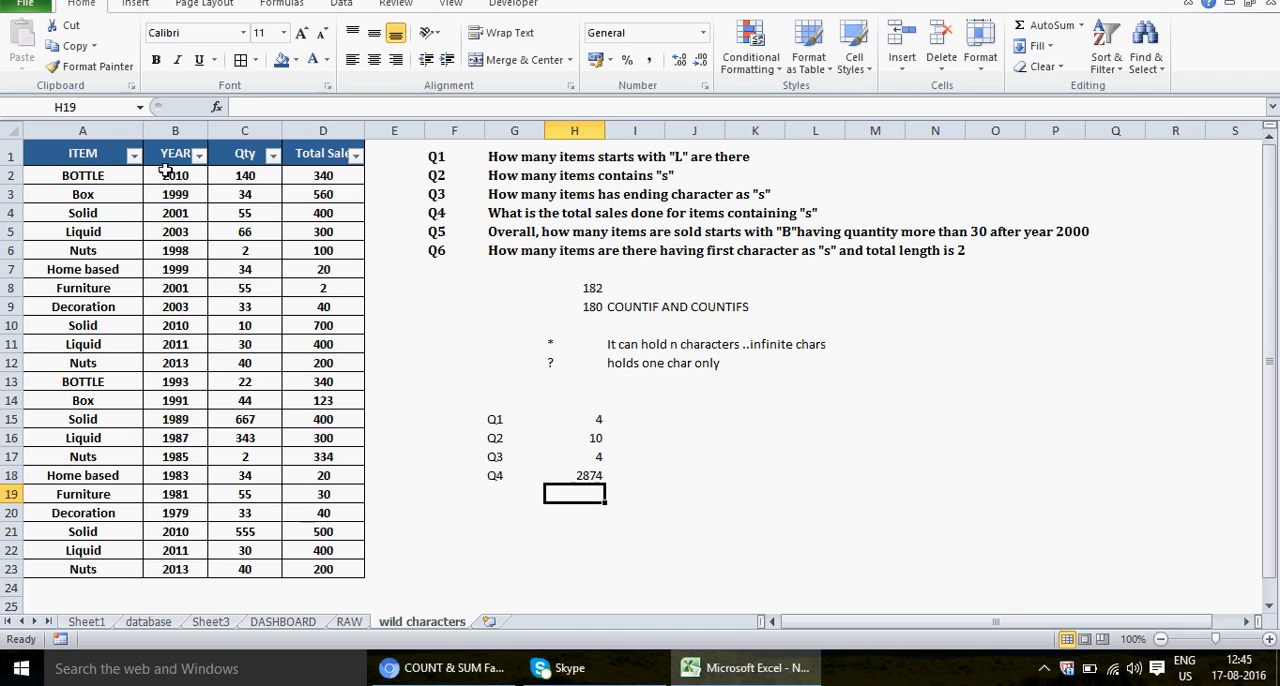
Step: Filter the ITEM column to show only the rows whose item contains S
{"action": "left_click", "coordinate": [118, 157]}
{"action": "left_click", "coordinate": [133, 156]}
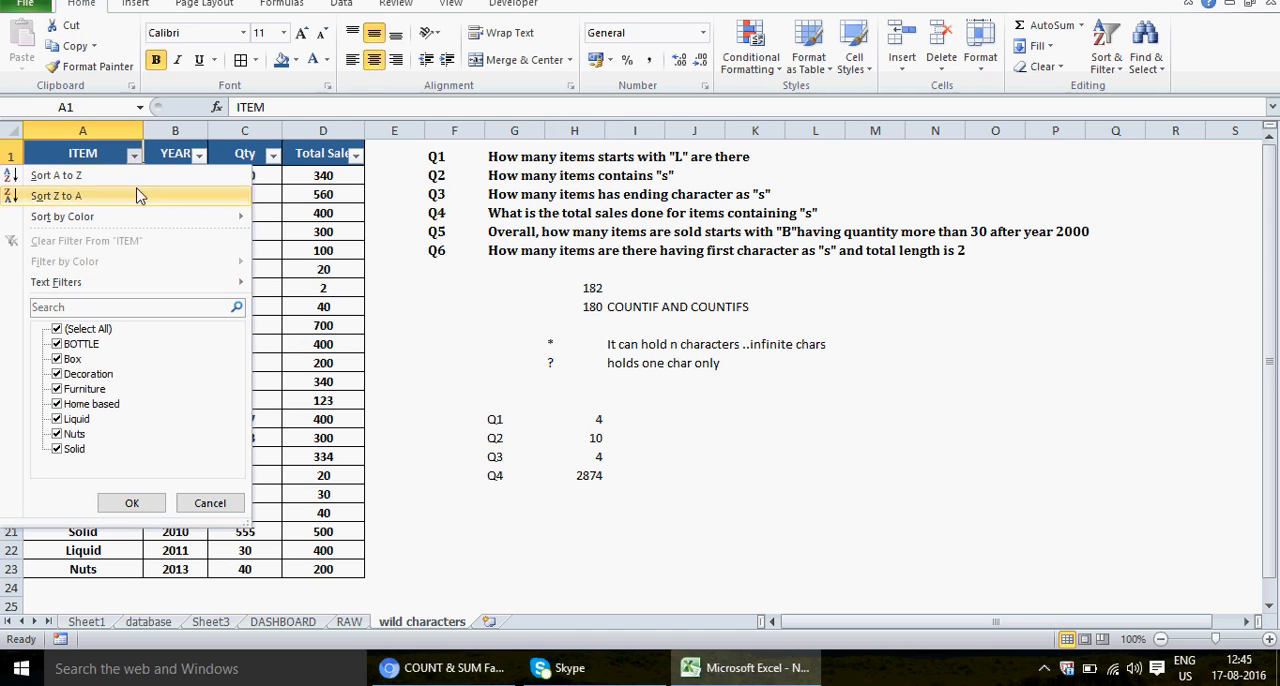
{"action": "mouse_move", "coordinate": [138, 285]}
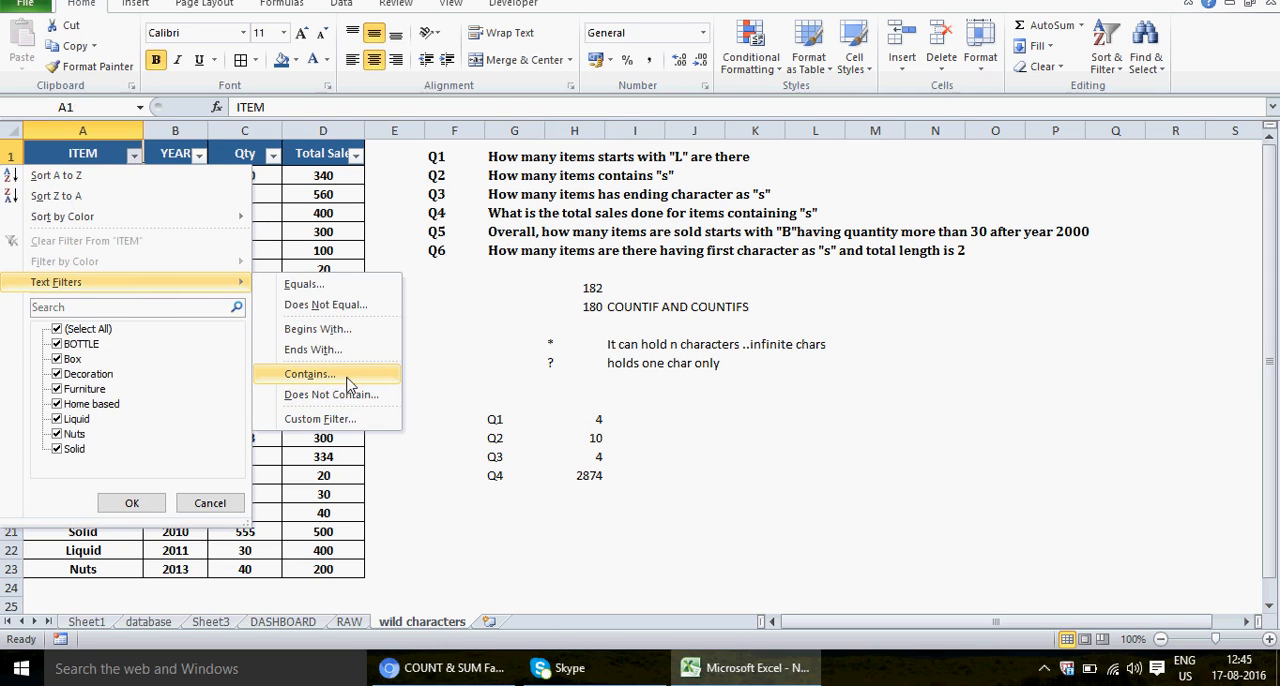
{"action": "left_click", "coordinate": [310, 374]}
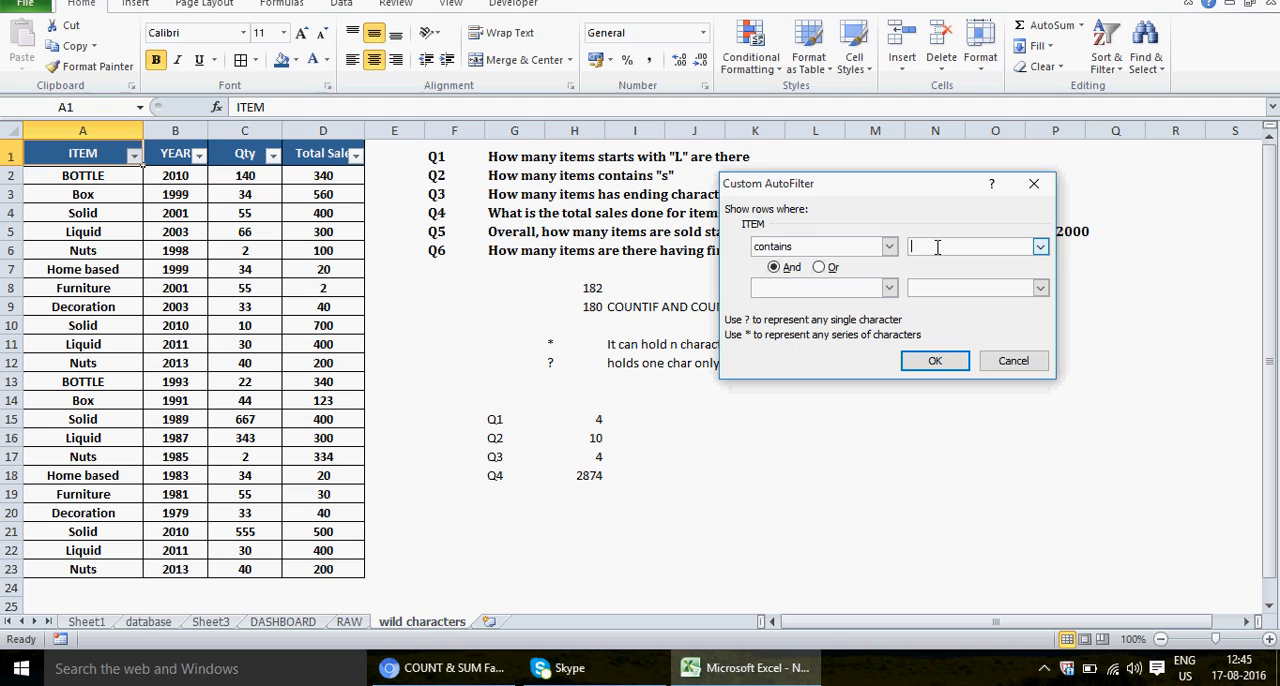
{"action": "type", "text": "S"}
{"action": "left_click", "coordinate": [935, 360]}
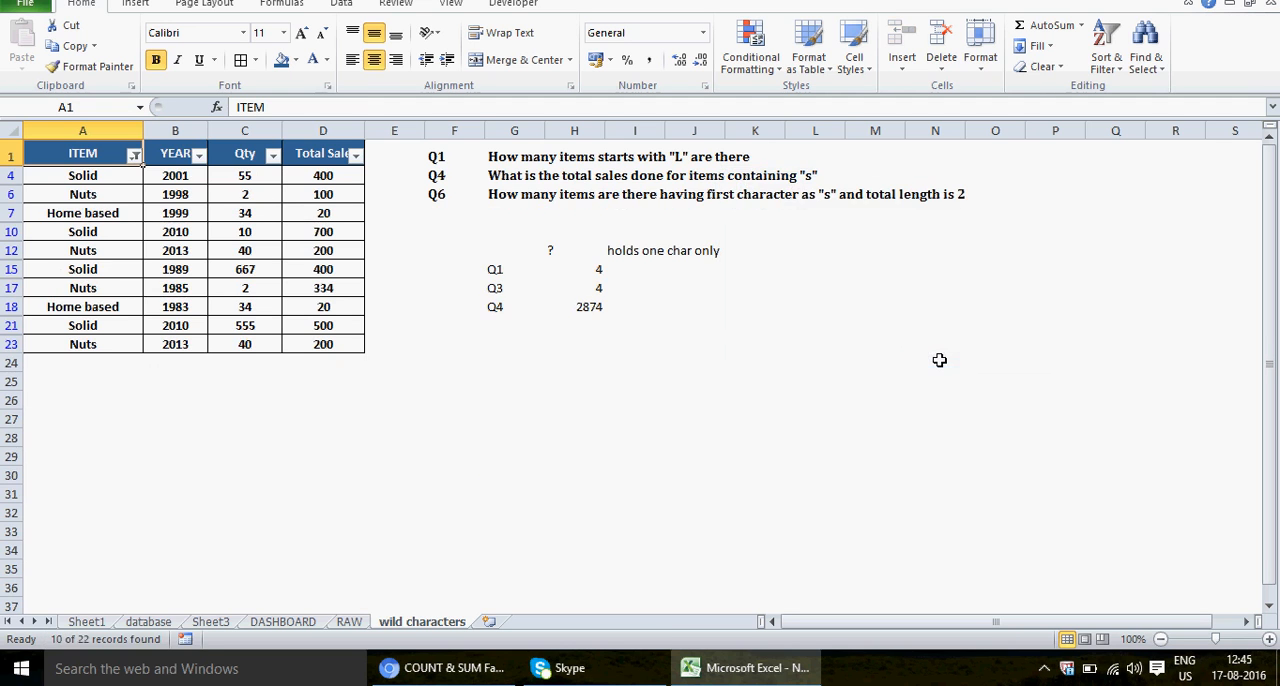
Step: Select the filtered Total Sales values from D4 to D23 to check their sum, and clear the filter to show all rows
{"action": "left_click", "coordinate": [346, 172]}
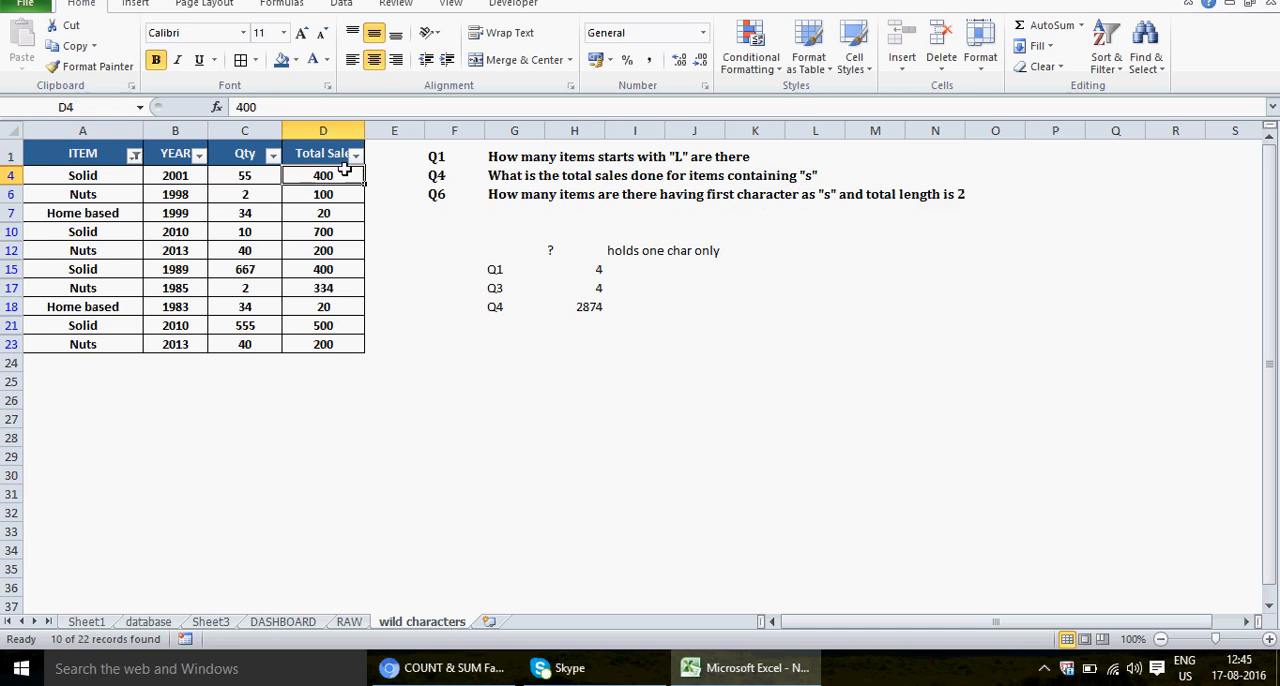
{"action": "left_click", "coordinate": [341, 354], "text": "shift"}
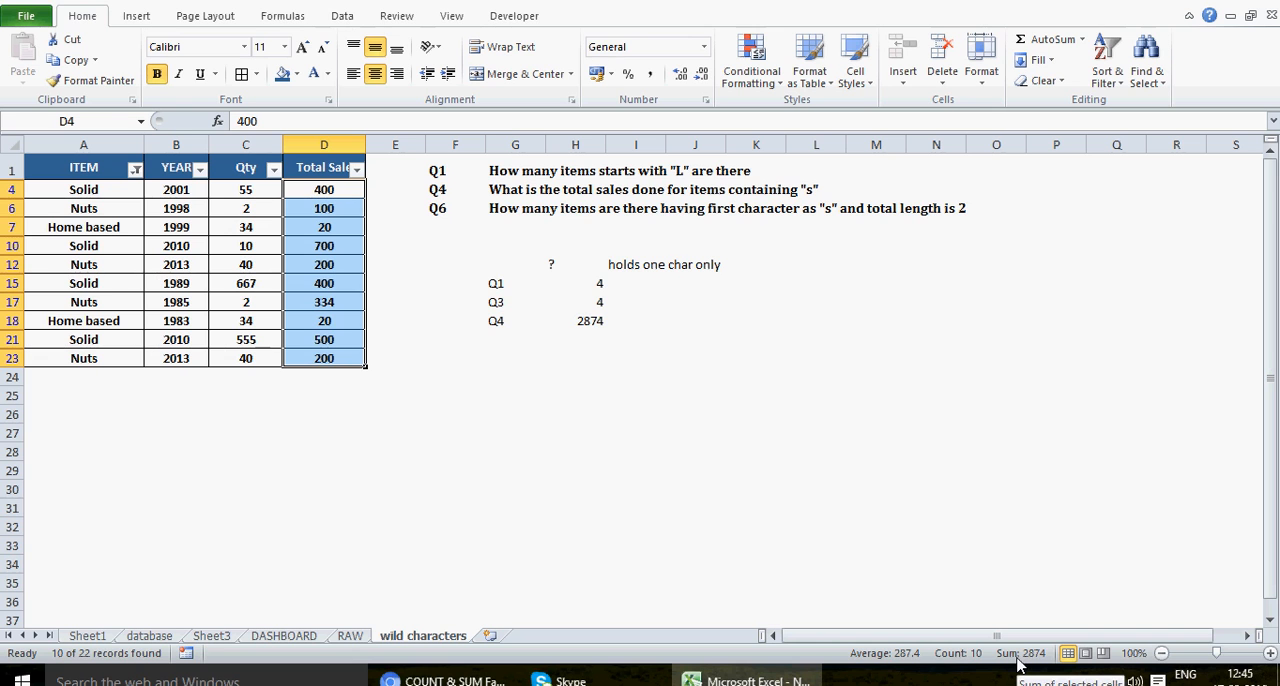
{"action": "key", "text": "alt+d"}
{"action": "key", "text": "f"}
{"action": "key", "text": "s"}
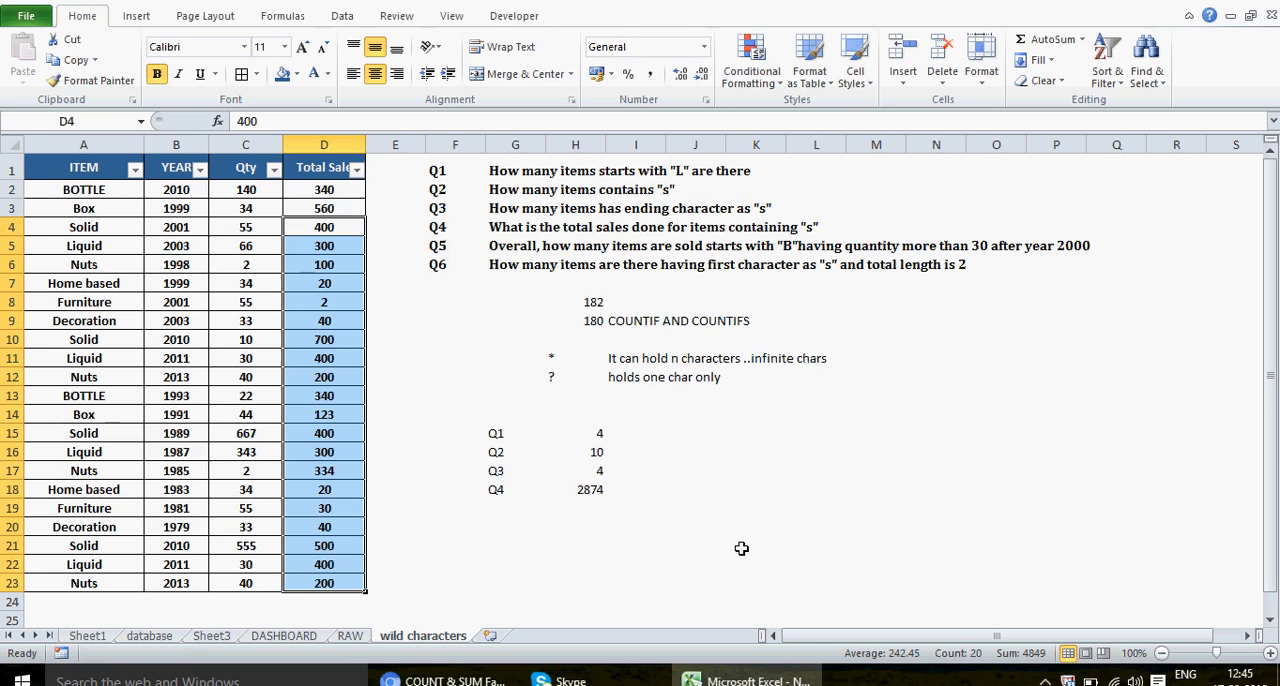
Step: Enter the label Q5 in G19 below the Q4 label and select H19 for its answer
{"action": "left_click", "coordinate": [510, 506]}
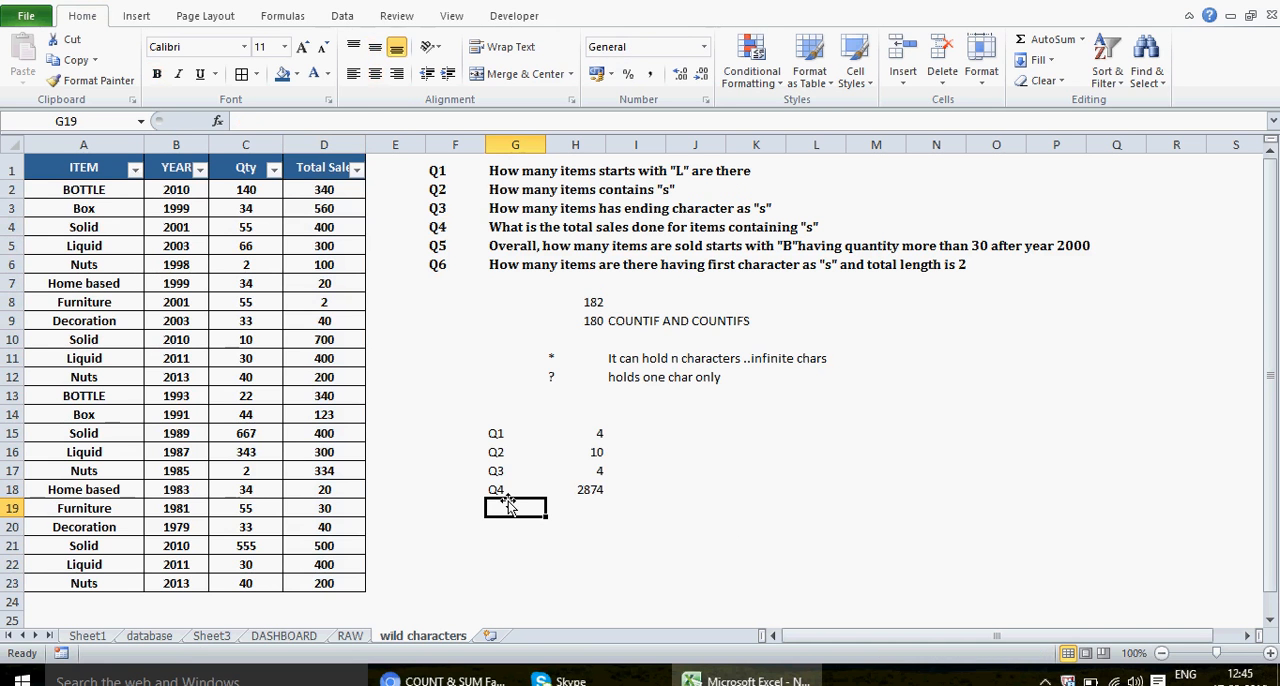
{"action": "type", "text": "Q5"}
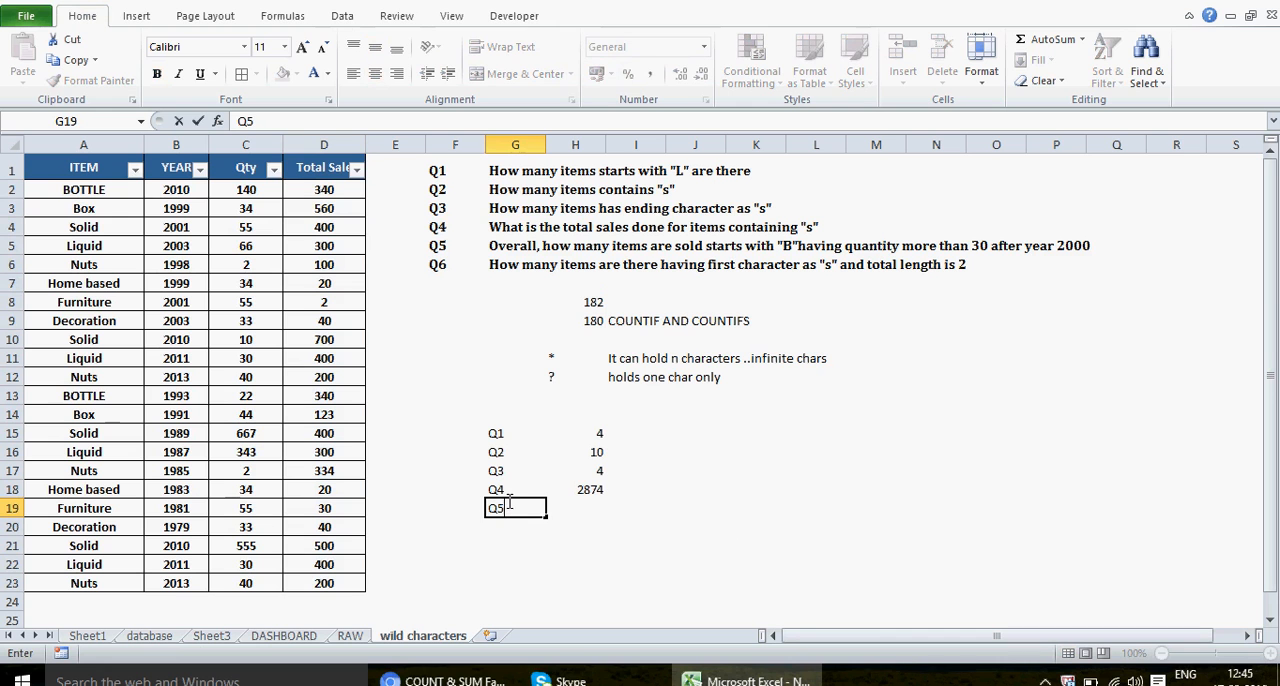
{"action": "left_click", "coordinate": [590, 508]}
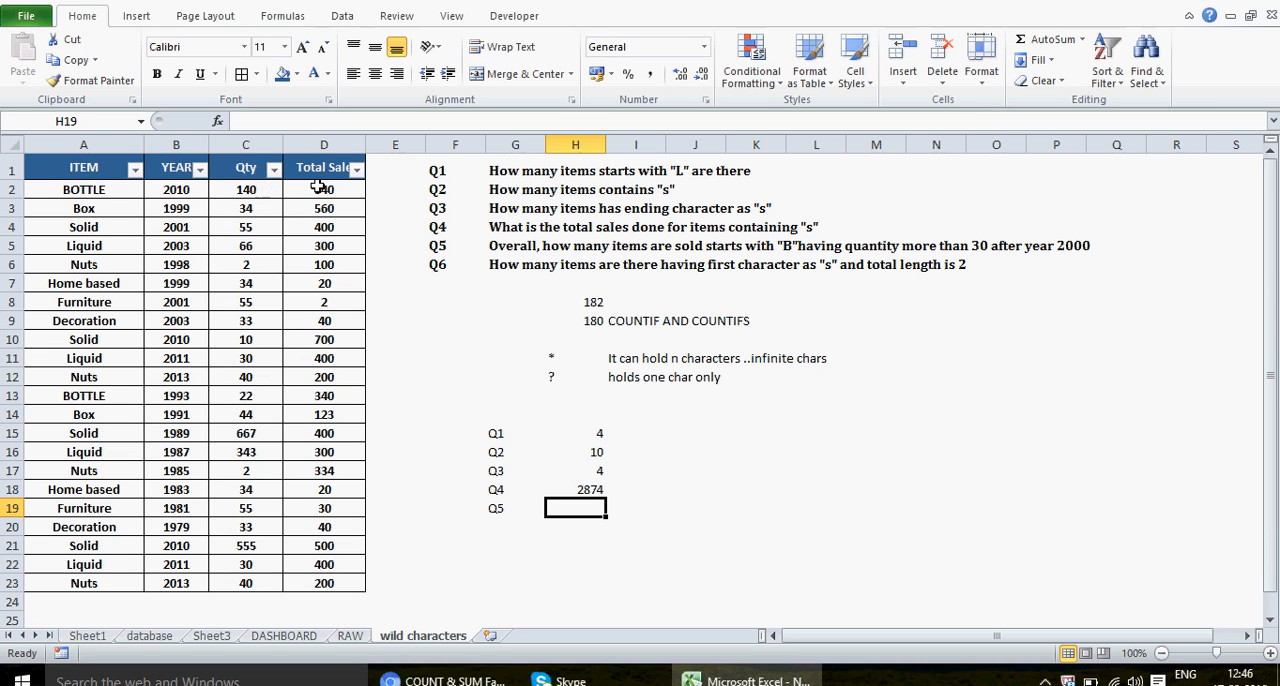
Step: Enter the Q5 criteria beside its answer cell: >30 in J19 and >2000 in K19
{"action": "left_click", "coordinate": [722, 507]}
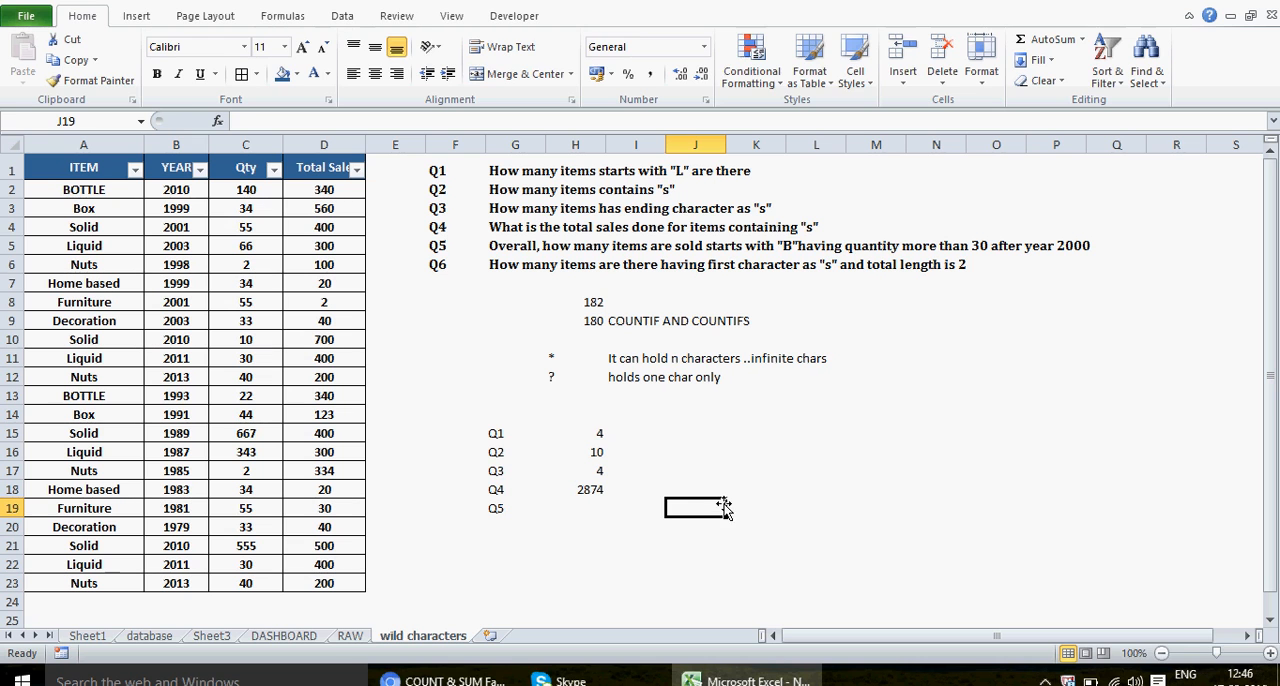
{"action": "type", "text": ">30"}
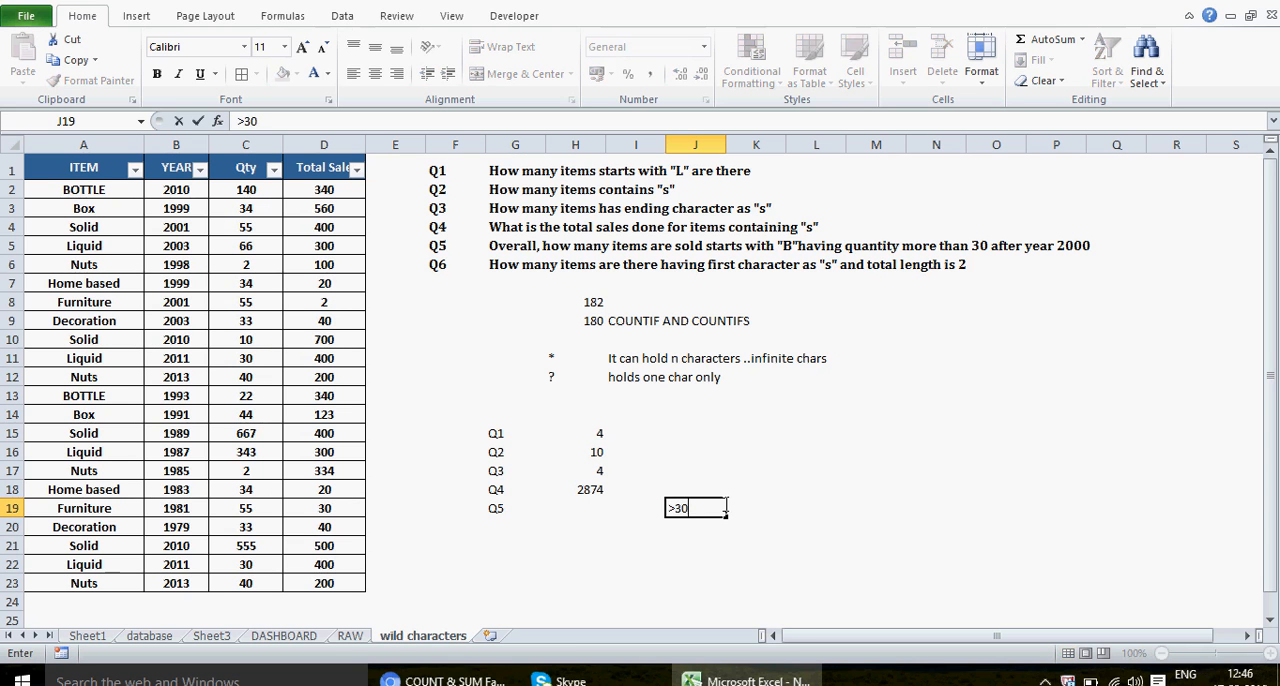
{"action": "key", "text": "Tab"}
{"action": "type", "text": ">2000"}
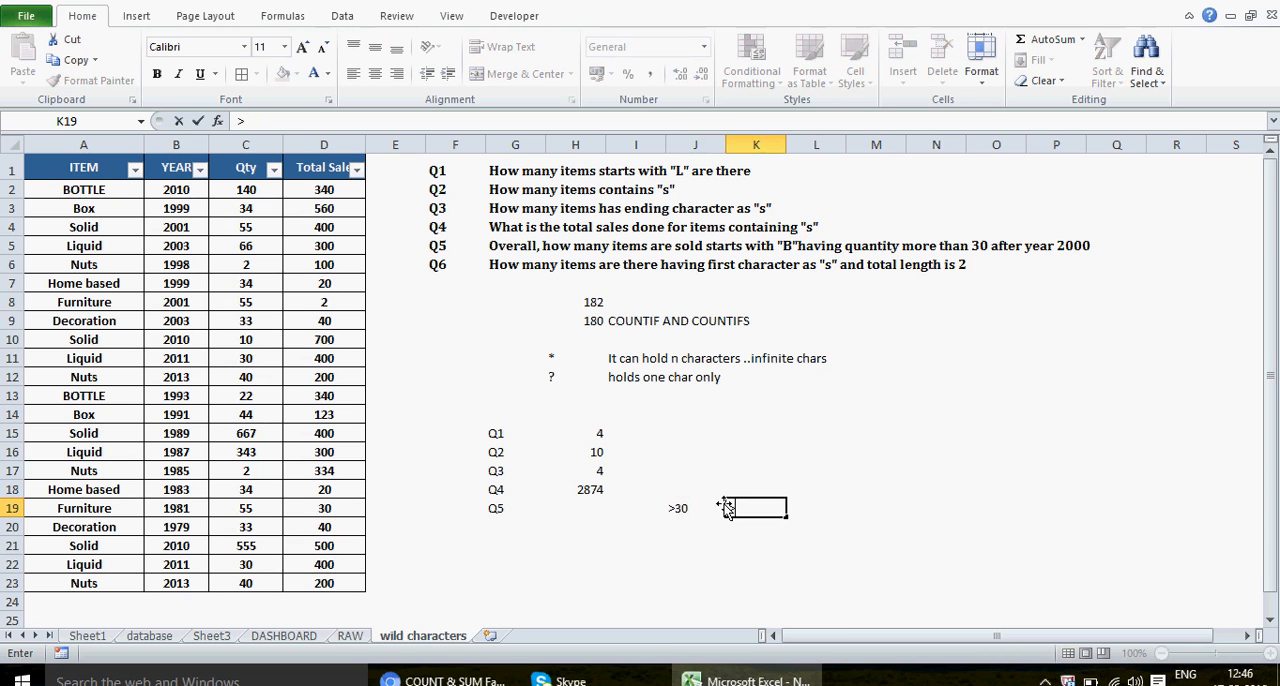
{"action": "key", "text": "Return"}
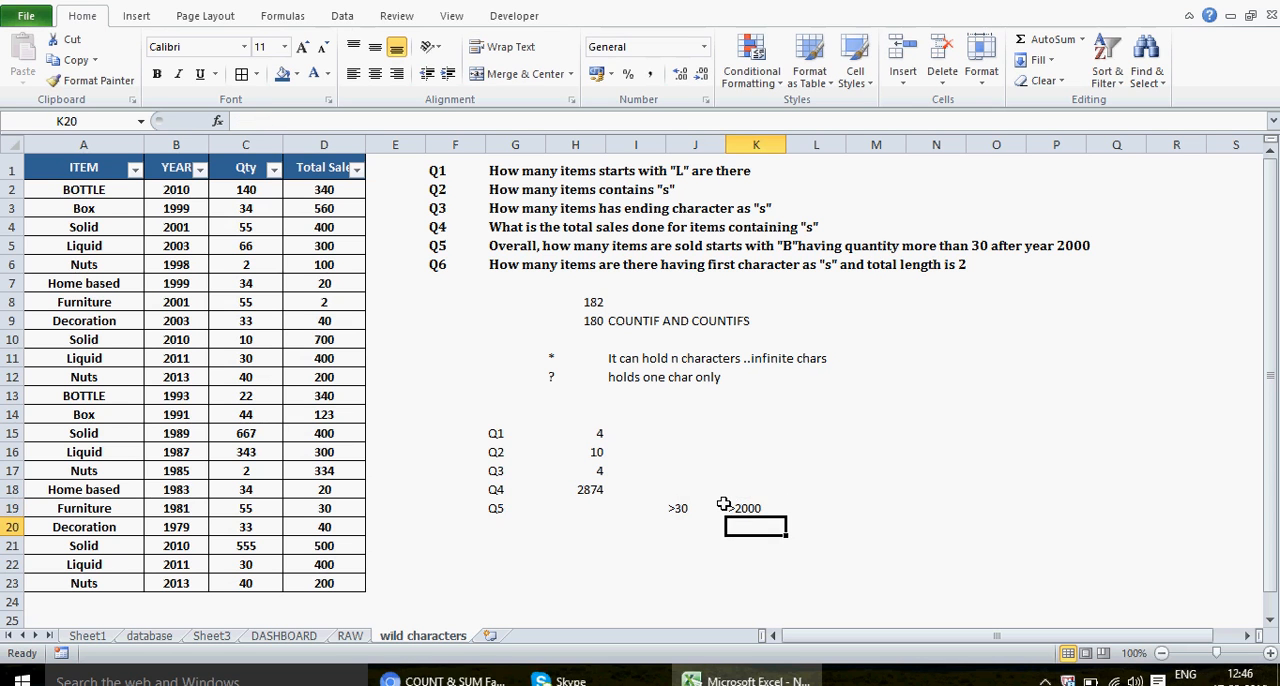
Step: Enter the item criterion B* in L19, beside the other Q5 criteria
{"action": "key", "text": "Up"}
{"action": "key", "text": "Right"}
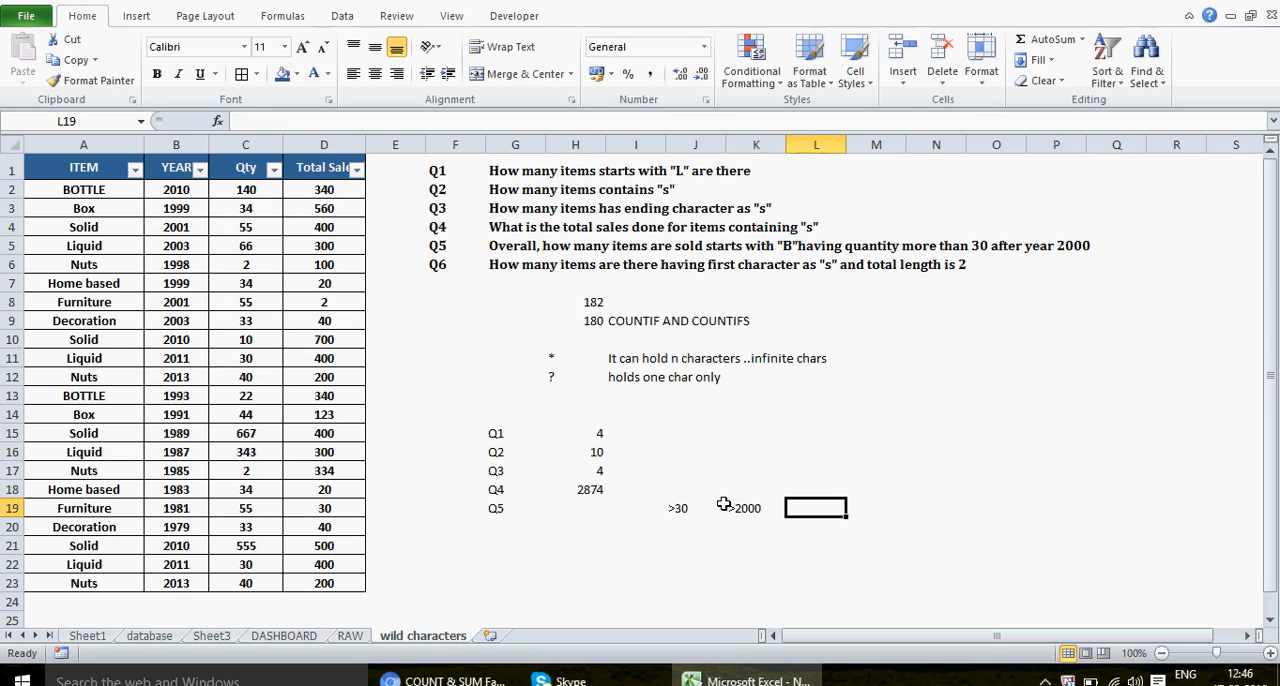
{"action": "type", "text": "B*"}
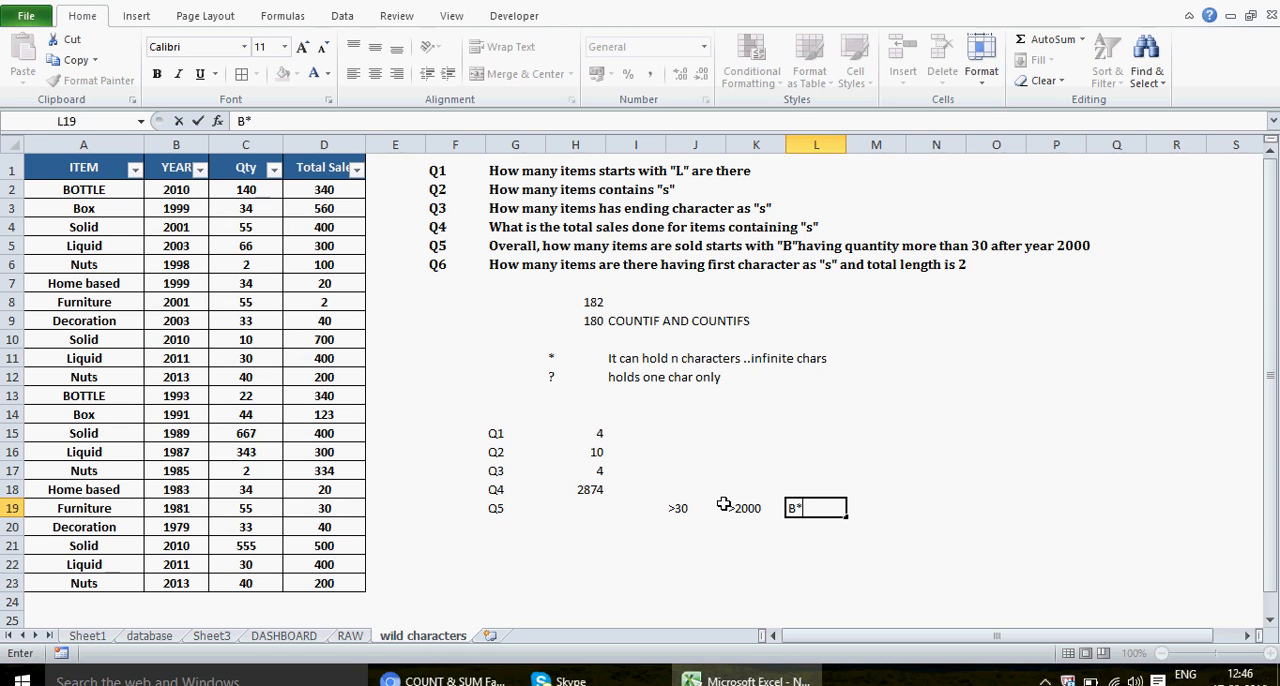
{"action": "key", "text": "Return"}
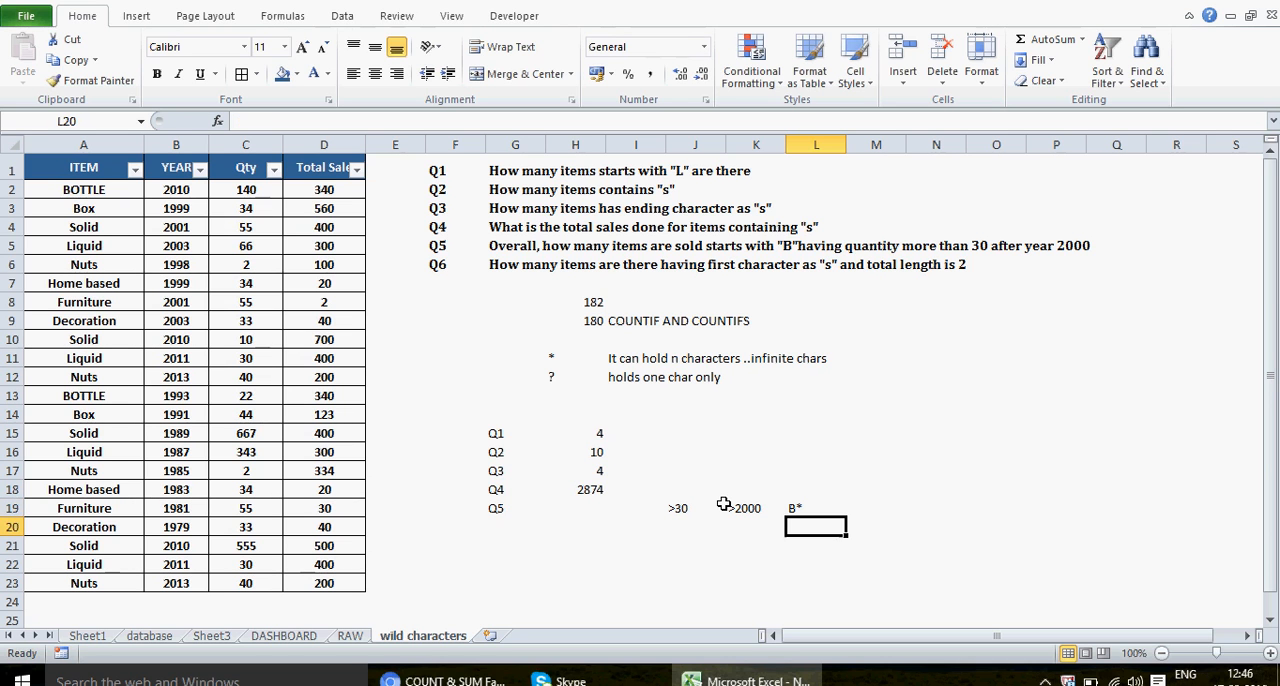
Step: Start a COUNTIFS formula in H19 with the ITEM range A1:A23 as its first criteria range
{"action": "left_click", "coordinate": [570, 508]}
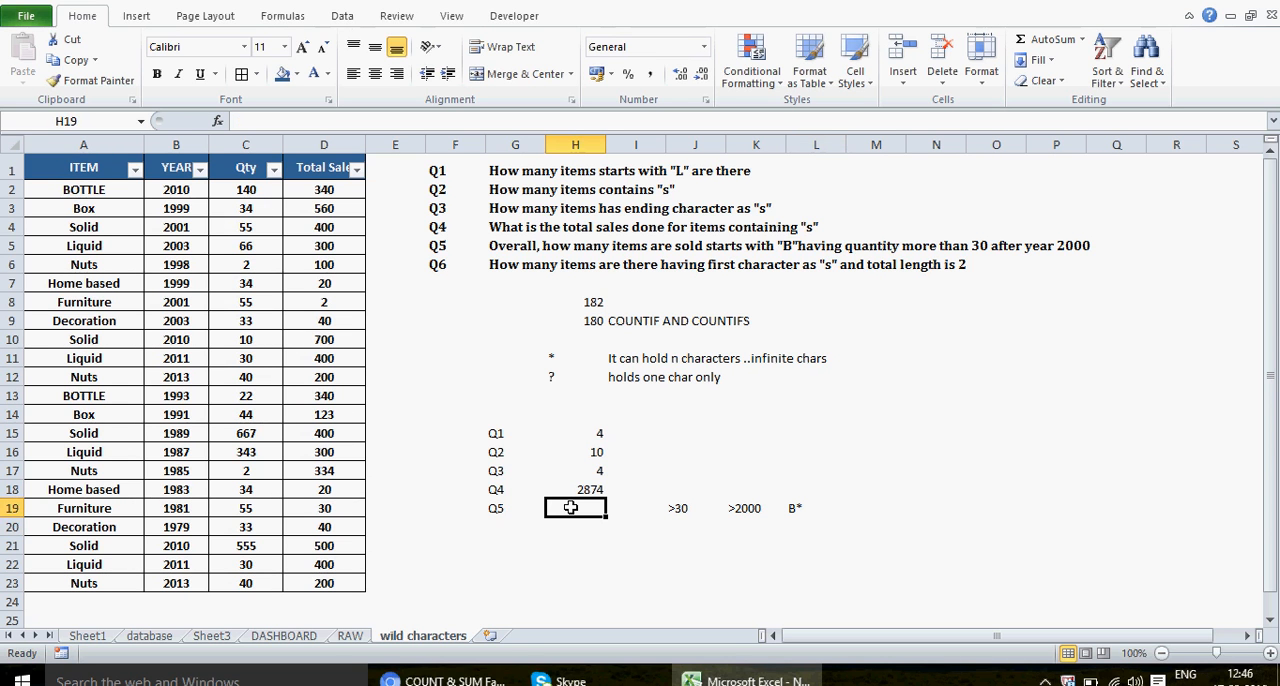
{"action": "type", "text": "=COUNTIS"}
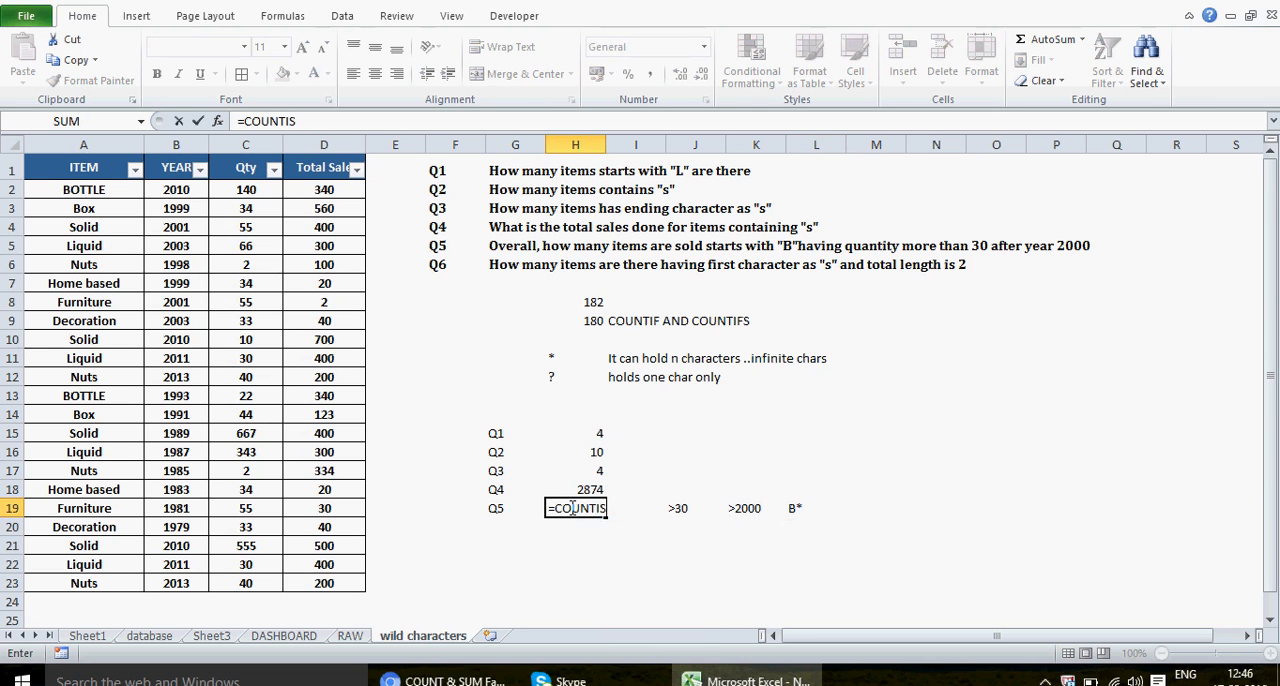
{"action": "key", "text": "BackSpace"}
{"action": "type", "text": "FS"}
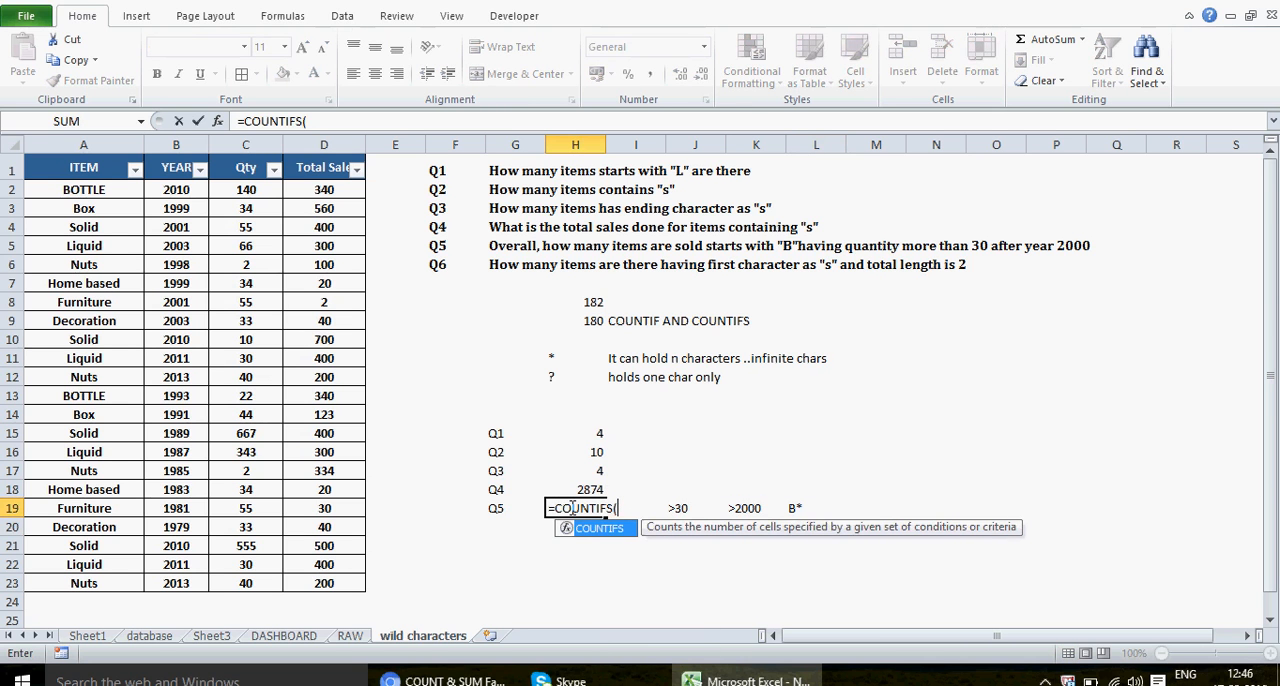
{"action": "type", "text": "("}
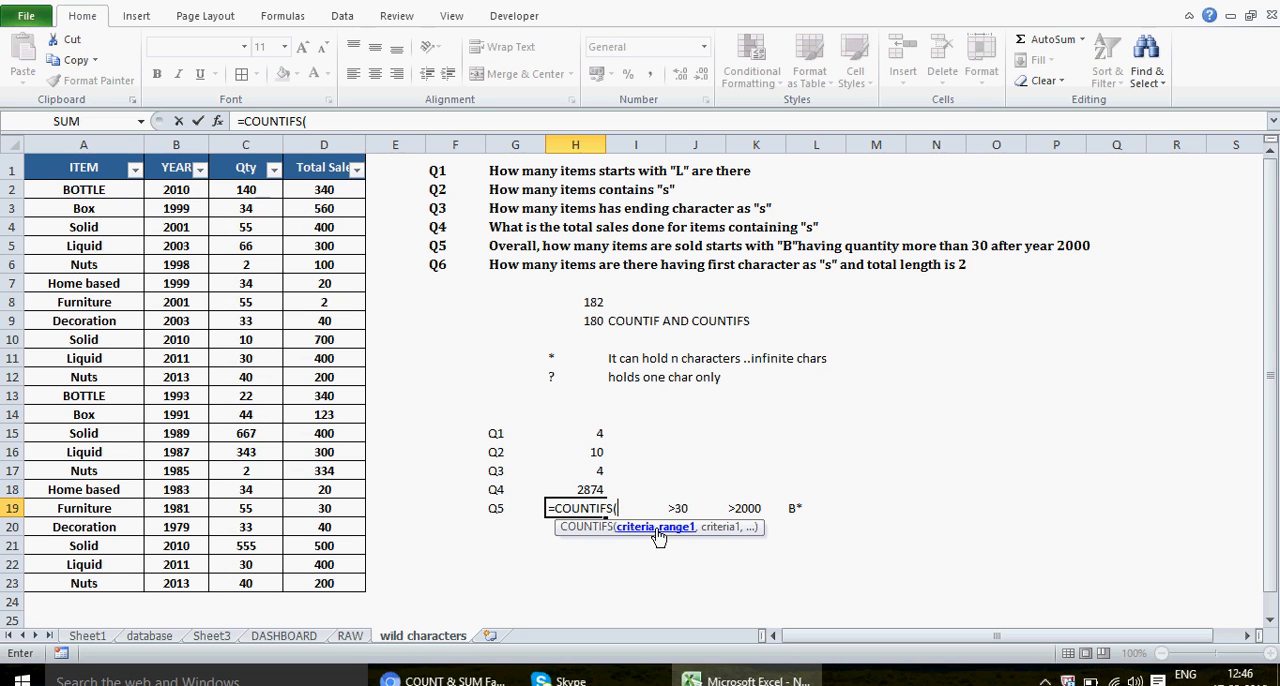
{"action": "left_click", "coordinate": [78, 168]}
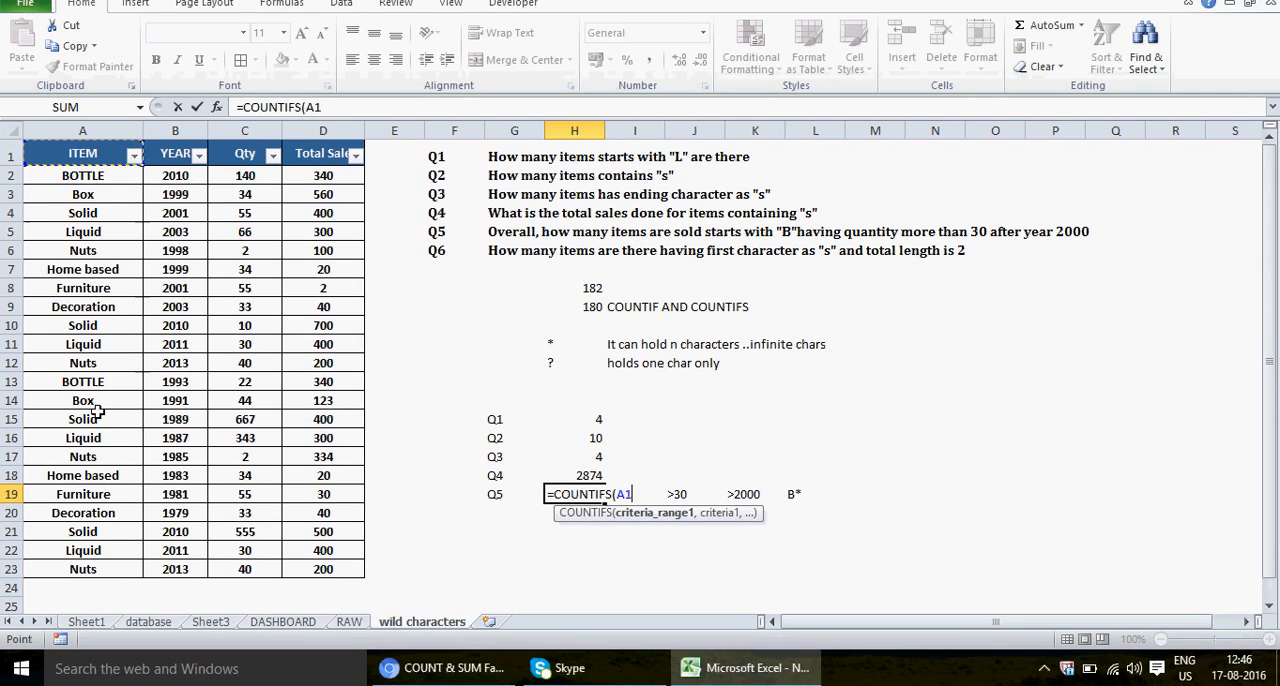
{"action": "left_click_drag", "start_coordinate": [108, 577], "coordinate": [109, 580]}
{"action": "type", "text": ","}
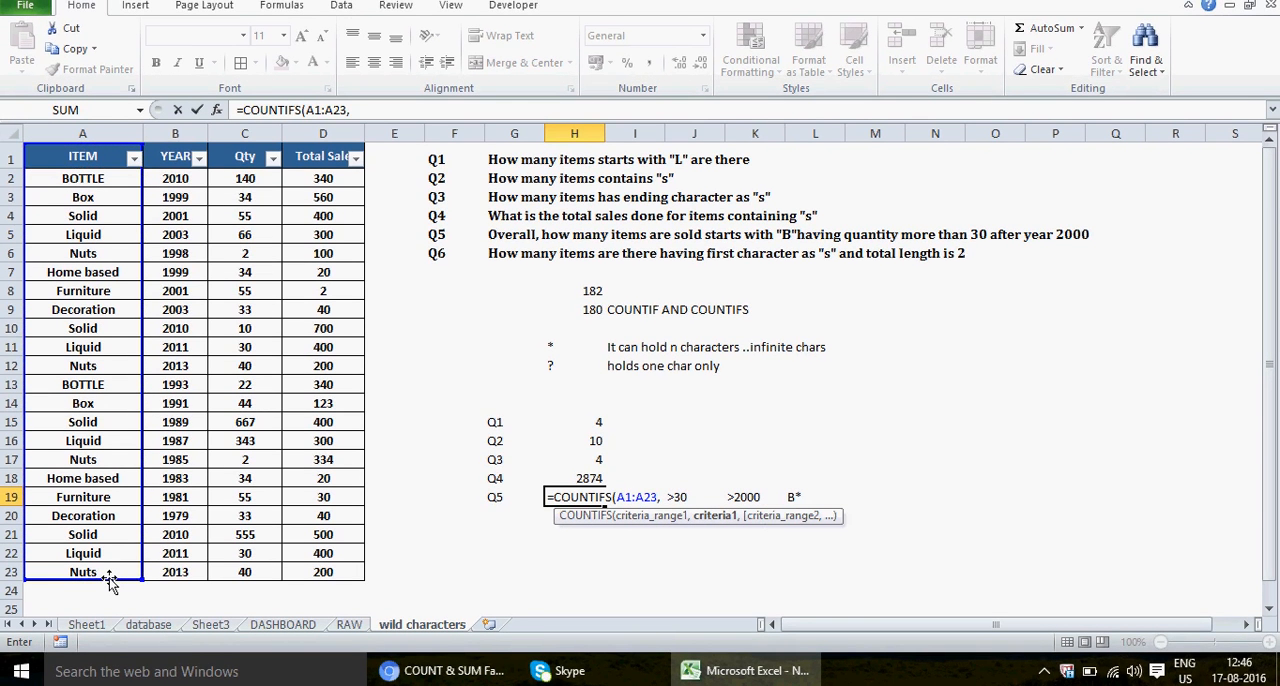
{"action": "type", "text": "\"\"B"}
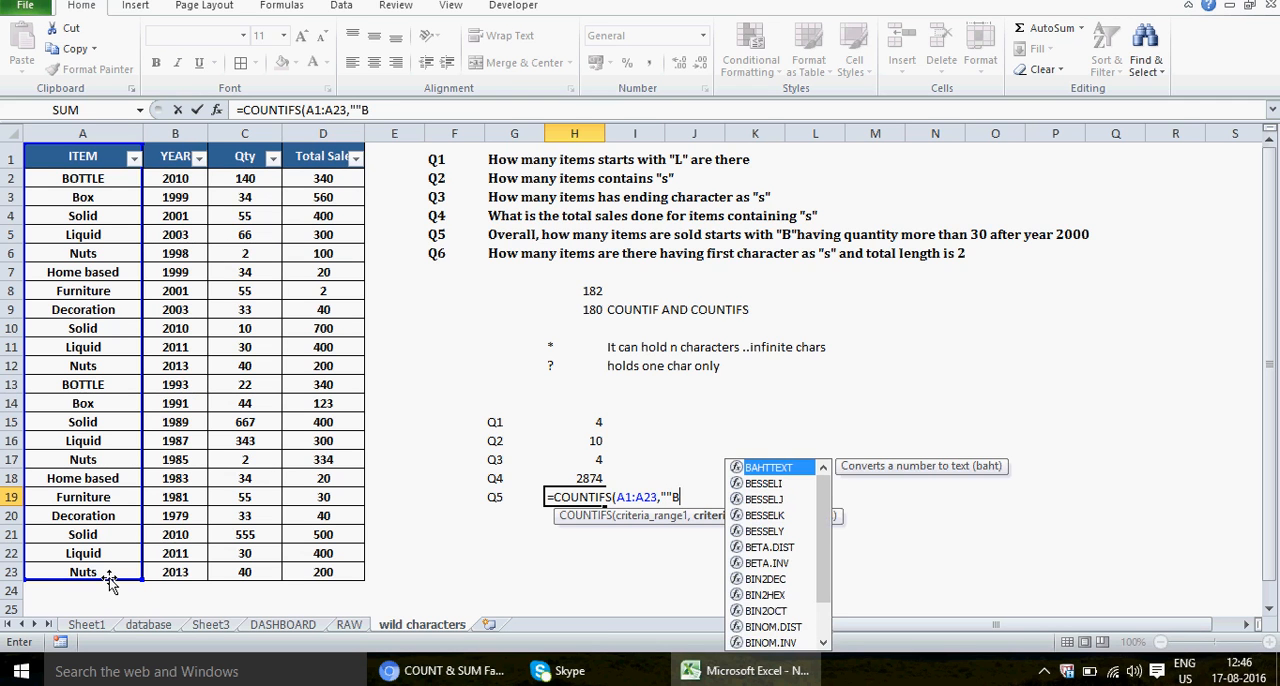
{"action": "type", "text": "*"}
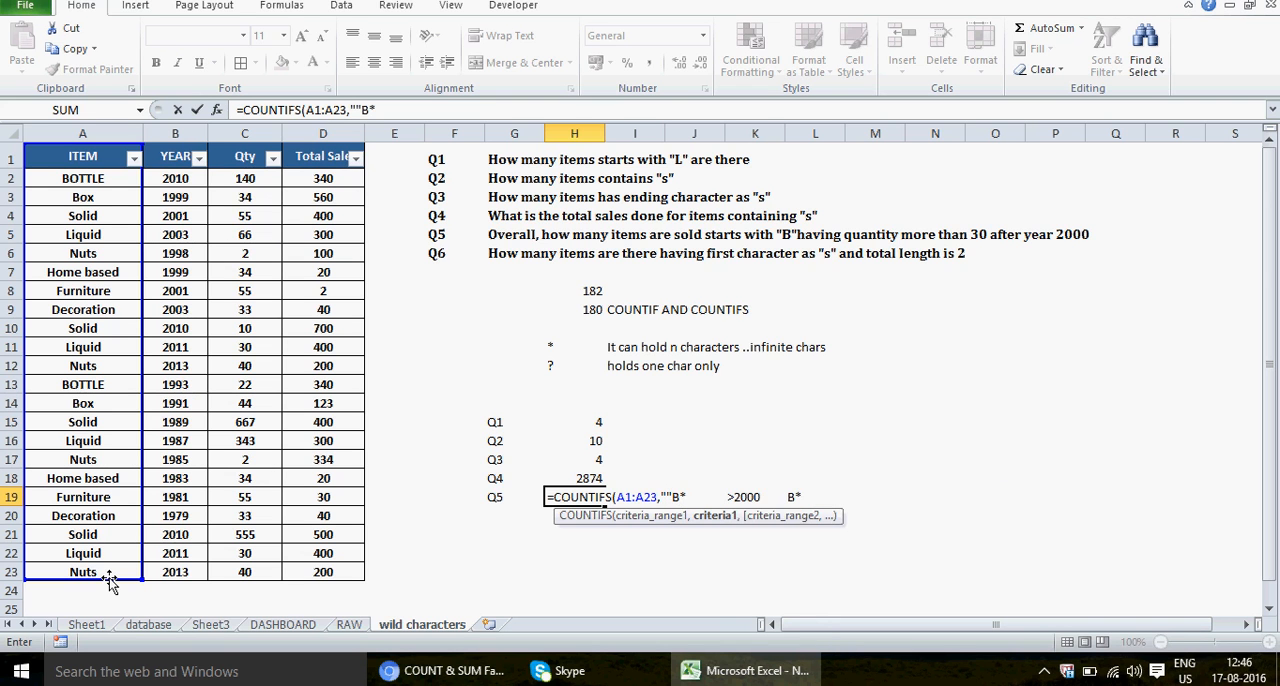
{"action": "type", "text": "\""}
Step: Set the first COUNTIFS criterion to "B*", removing the extra quotation mark before the B
{"action": "left_click", "coordinate": [358, 110]}
{"action": "key", "text": "BackSpace"}
{"action": "left_click", "coordinate": [406, 110]}
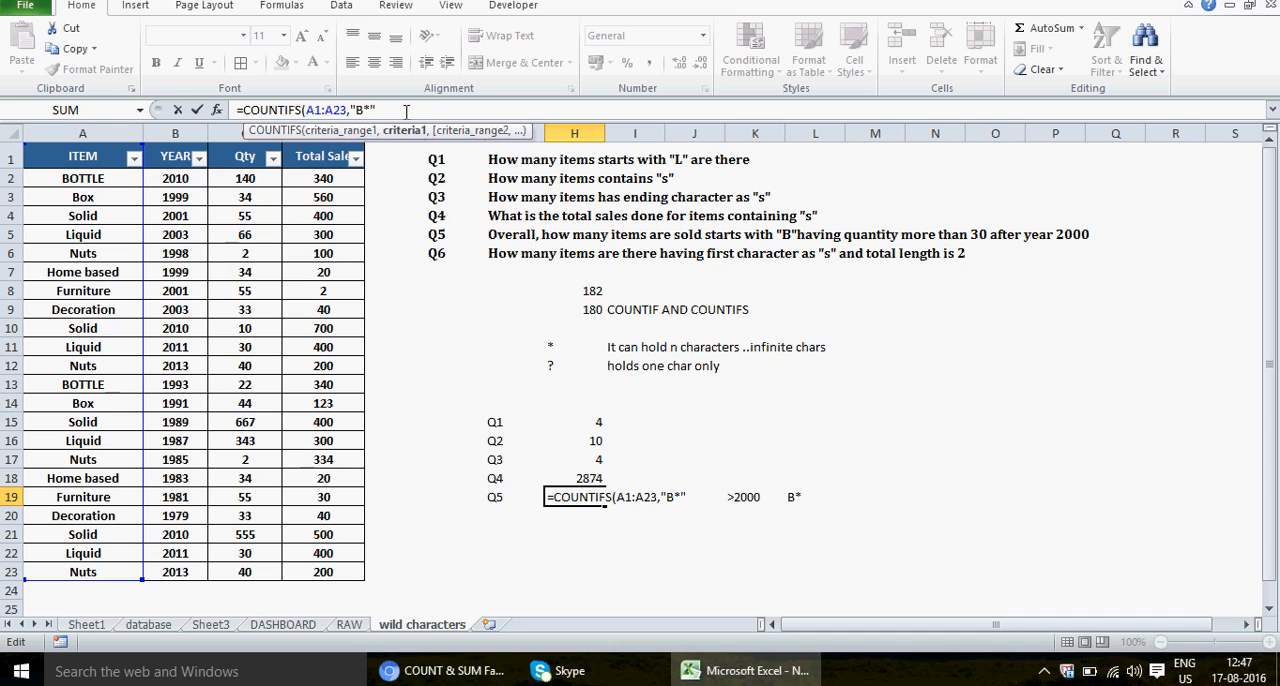
Step: Add the YEAR range B1:B23 with the criterion ">2000" to the COUNTIFS formula
{"action": "type", "text": ","}
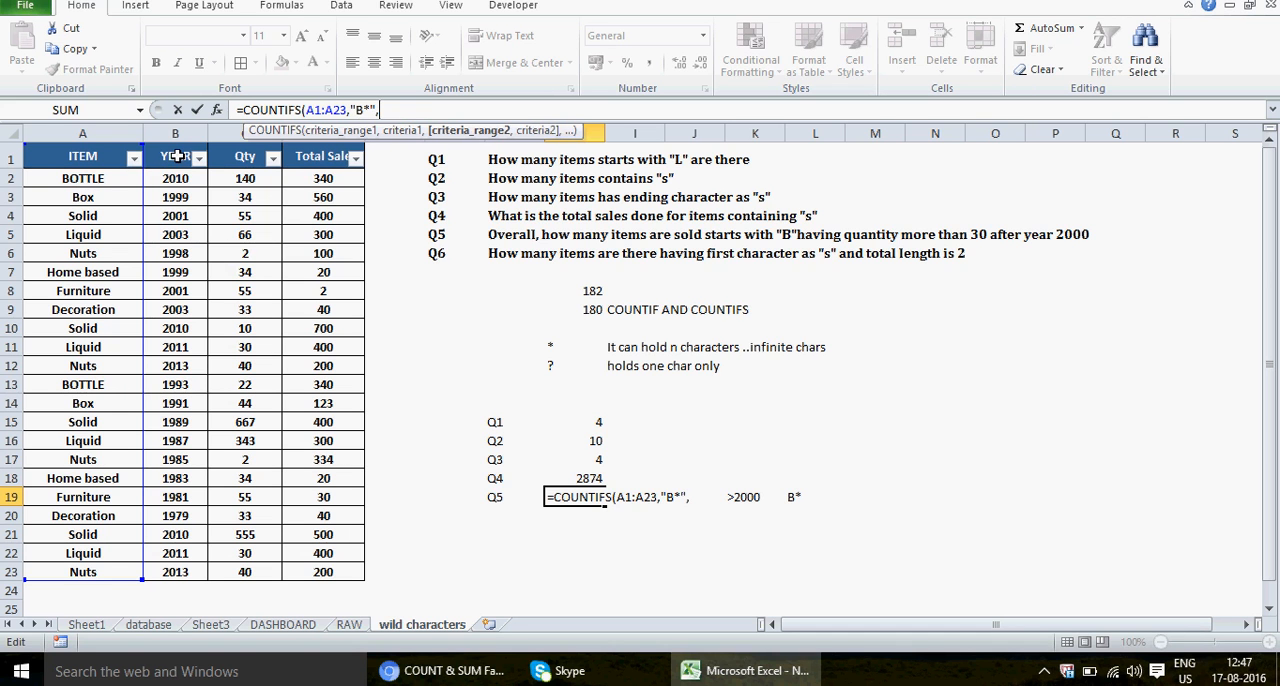
{"action": "left_click", "coordinate": [178, 157]}
{"action": "left_click", "coordinate": [178, 570], "text": "shift"}
{"action": "type", "text": ","}
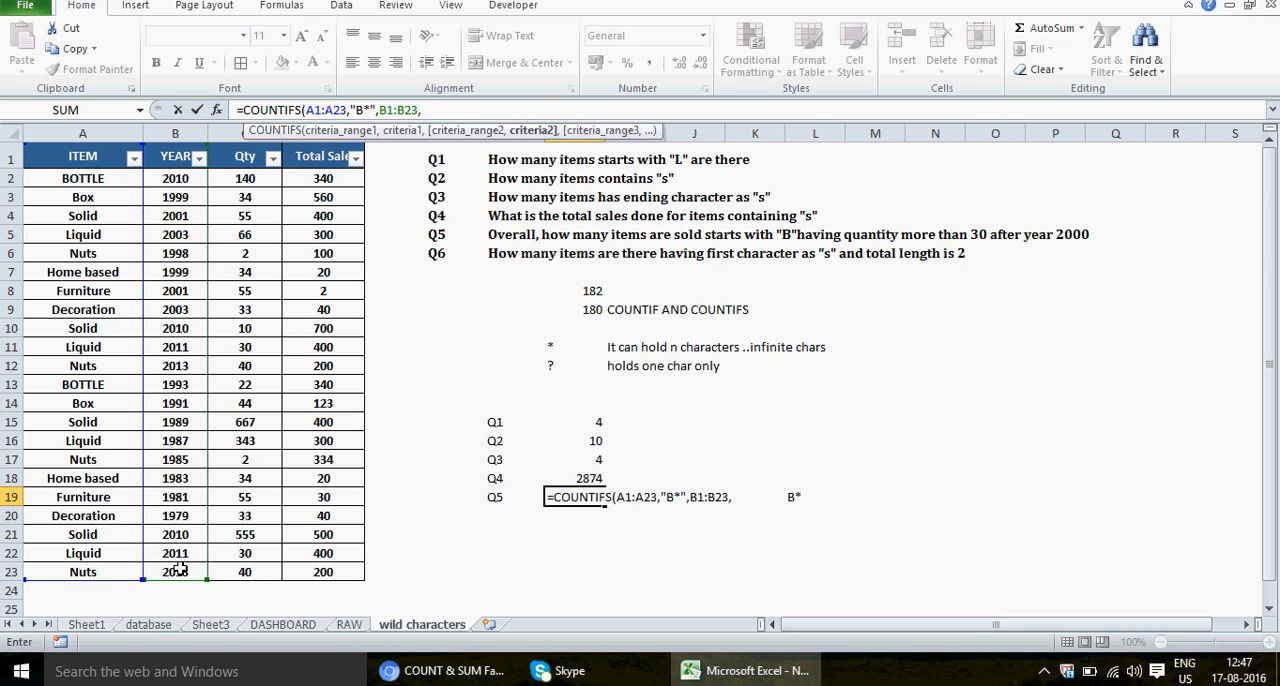
{"action": "type", "text": "\">2000\","}
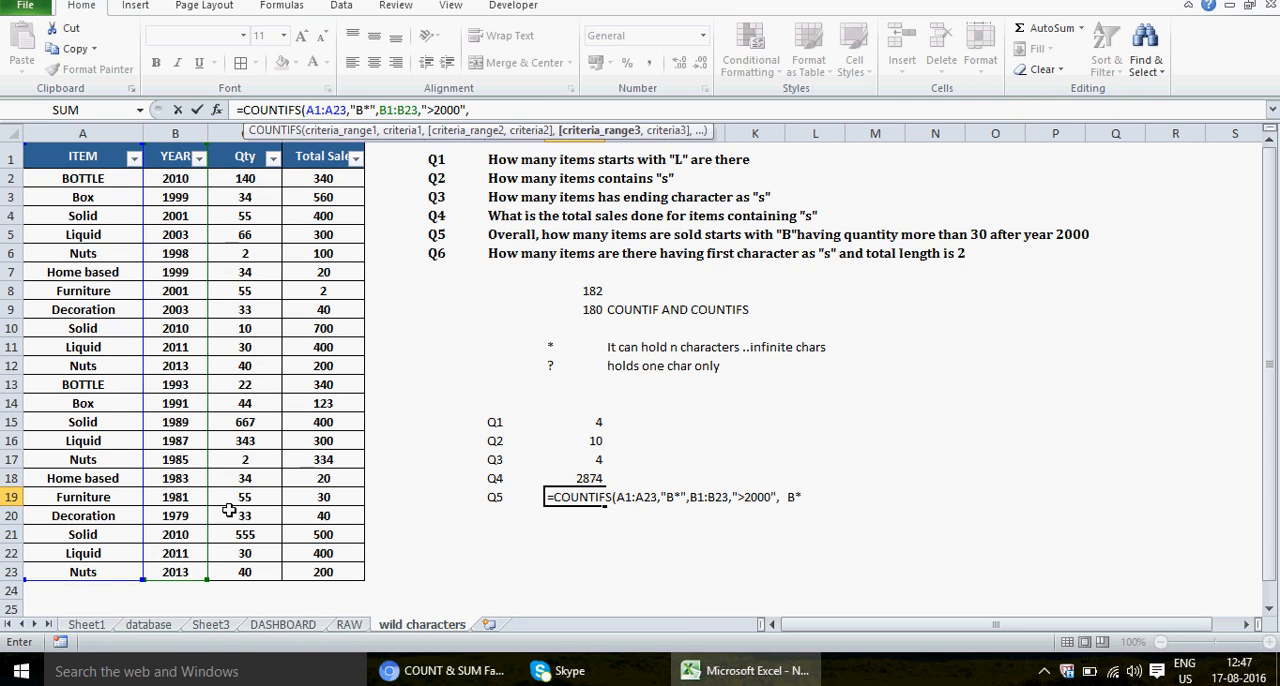
Step: Add the Qty range C1:C23 with the criterion ">30" and close the COUNTIFS formula
{"action": "left_click", "coordinate": [245, 157]}
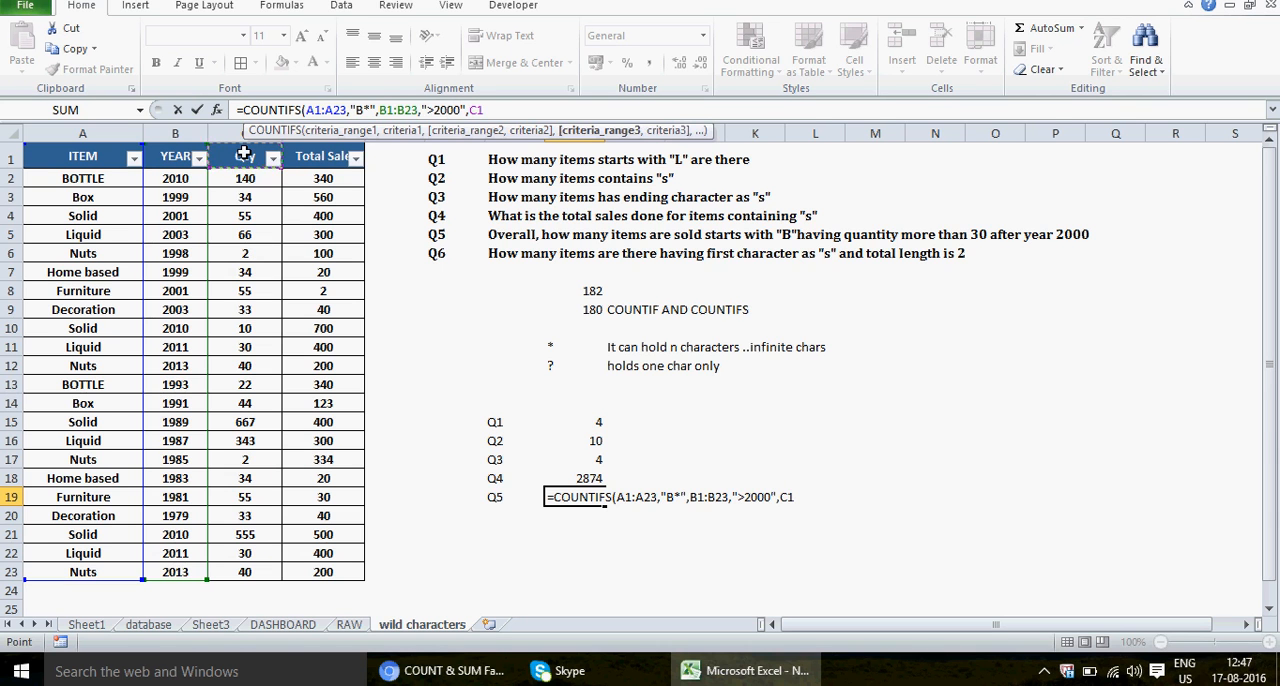
{"action": "left_click", "coordinate": [263, 568], "text": "shift"}
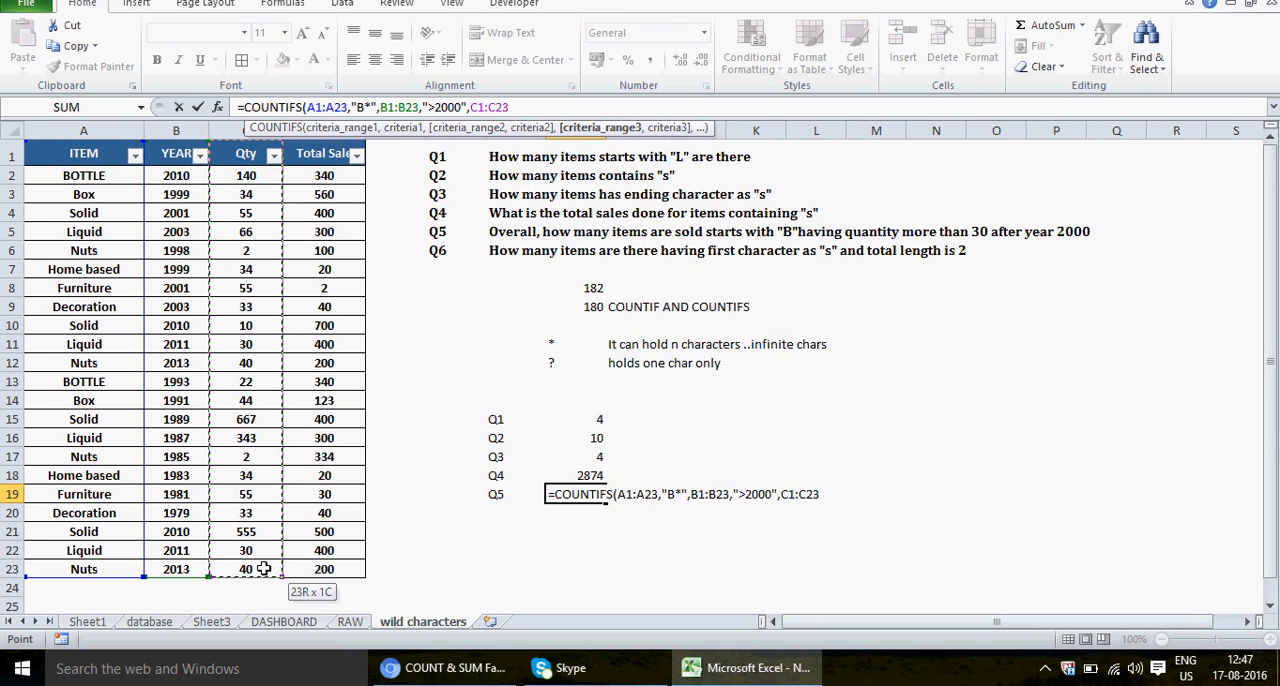
{"action": "type", "text": ",\">"}
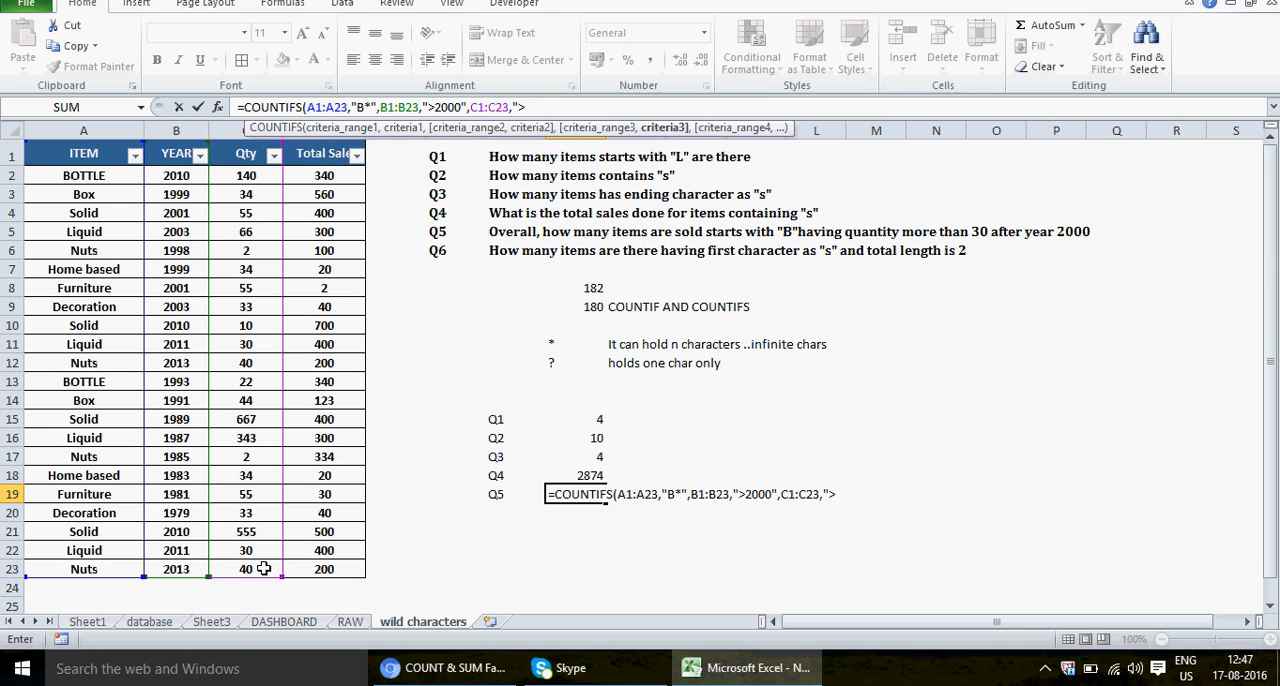
{"action": "type", "text": "30\")"}
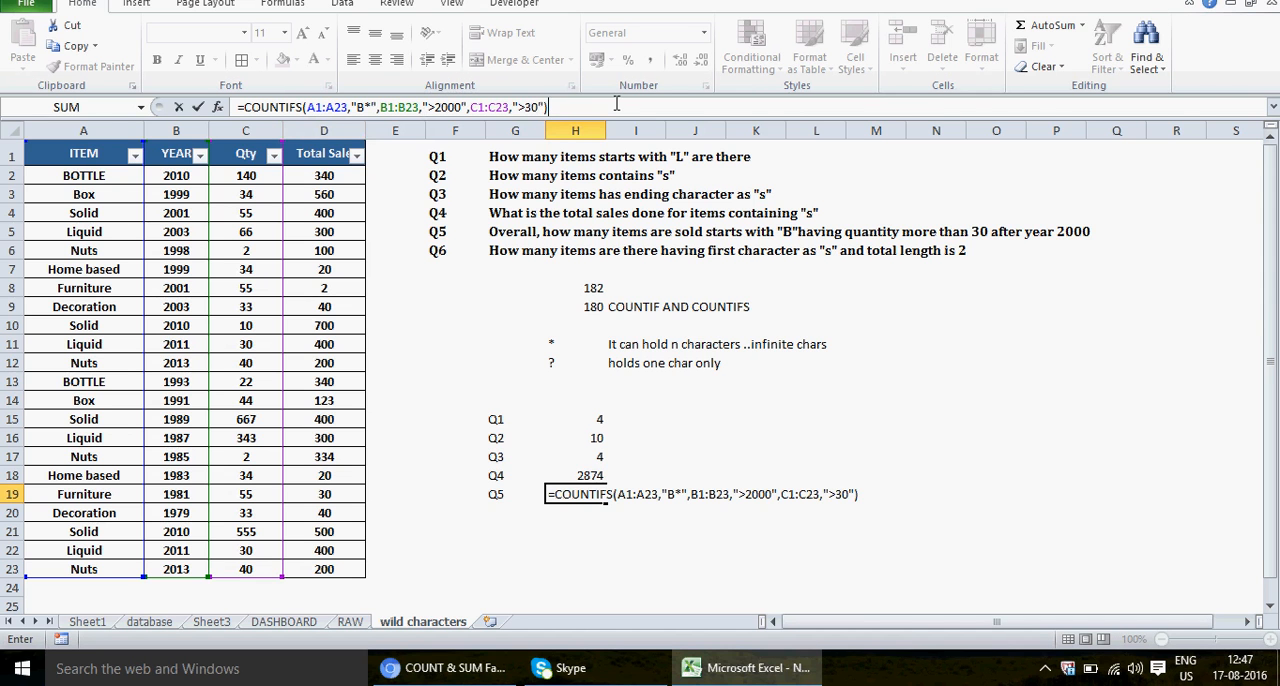
Step: Review each range and criterion in the Q5 COUNTIFS formula, and commit it in H19
{"action": "left_click", "coordinate": [336, 107]}
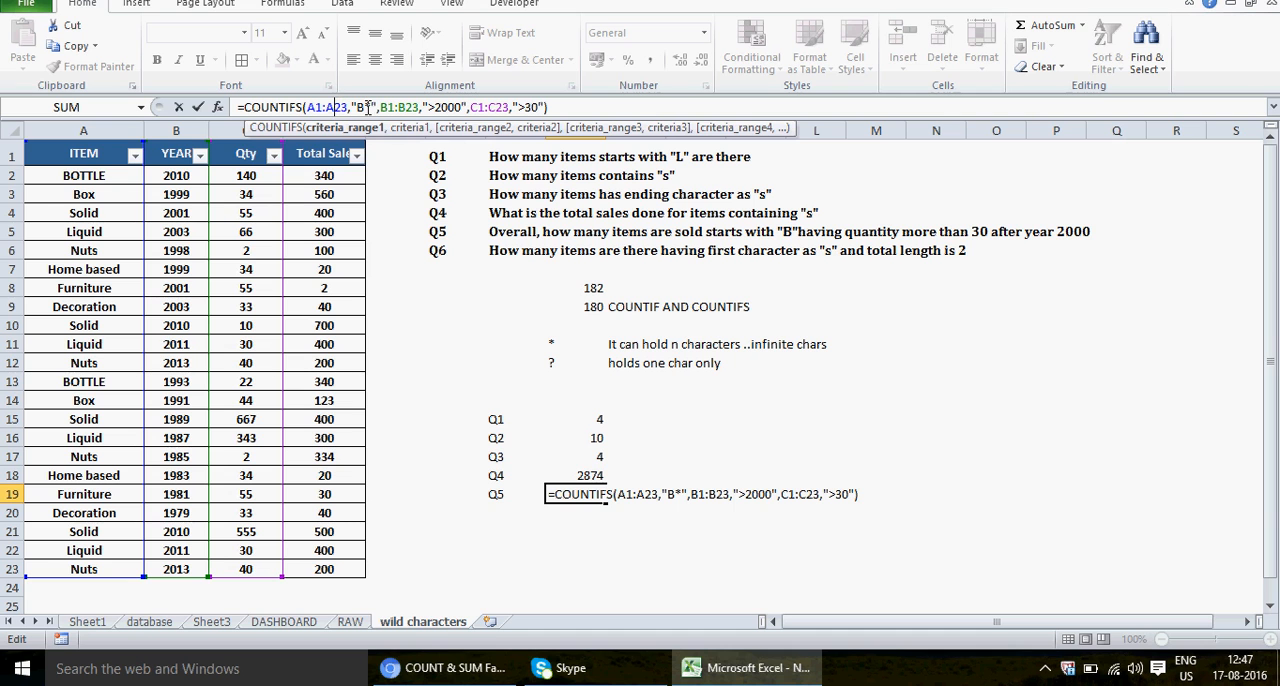
{"action": "left_click", "coordinate": [366, 107]}
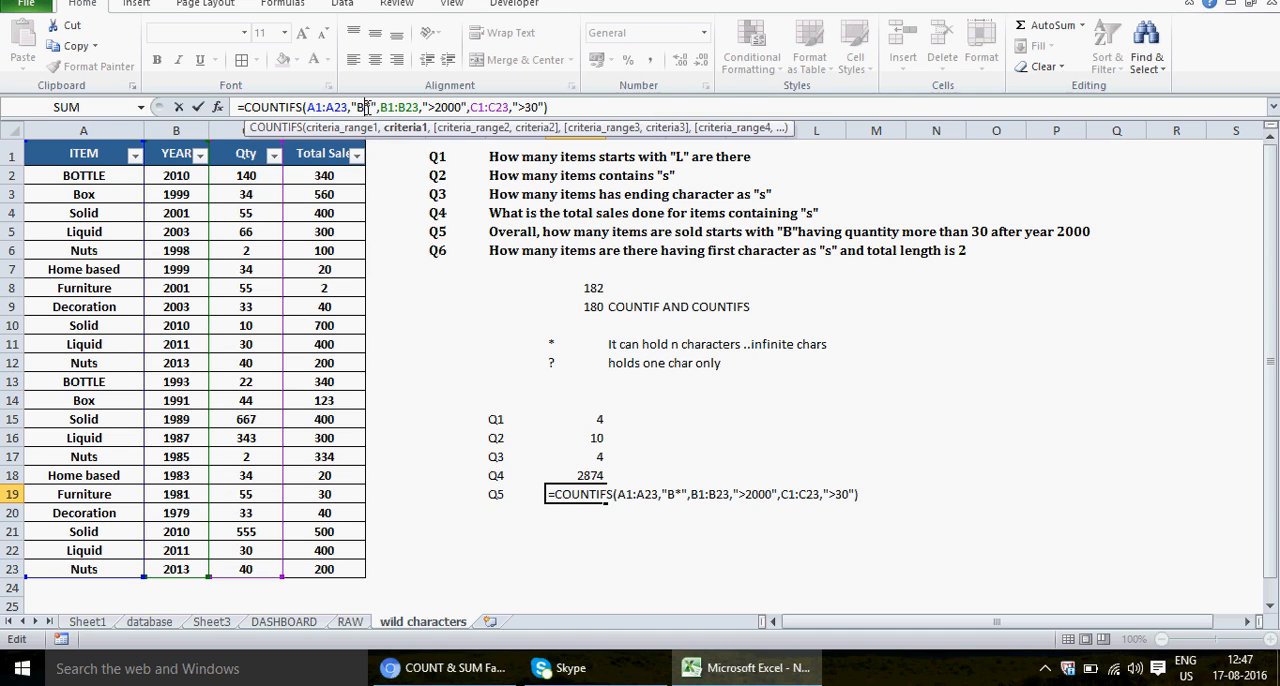
{"action": "left_click", "coordinate": [399, 107]}
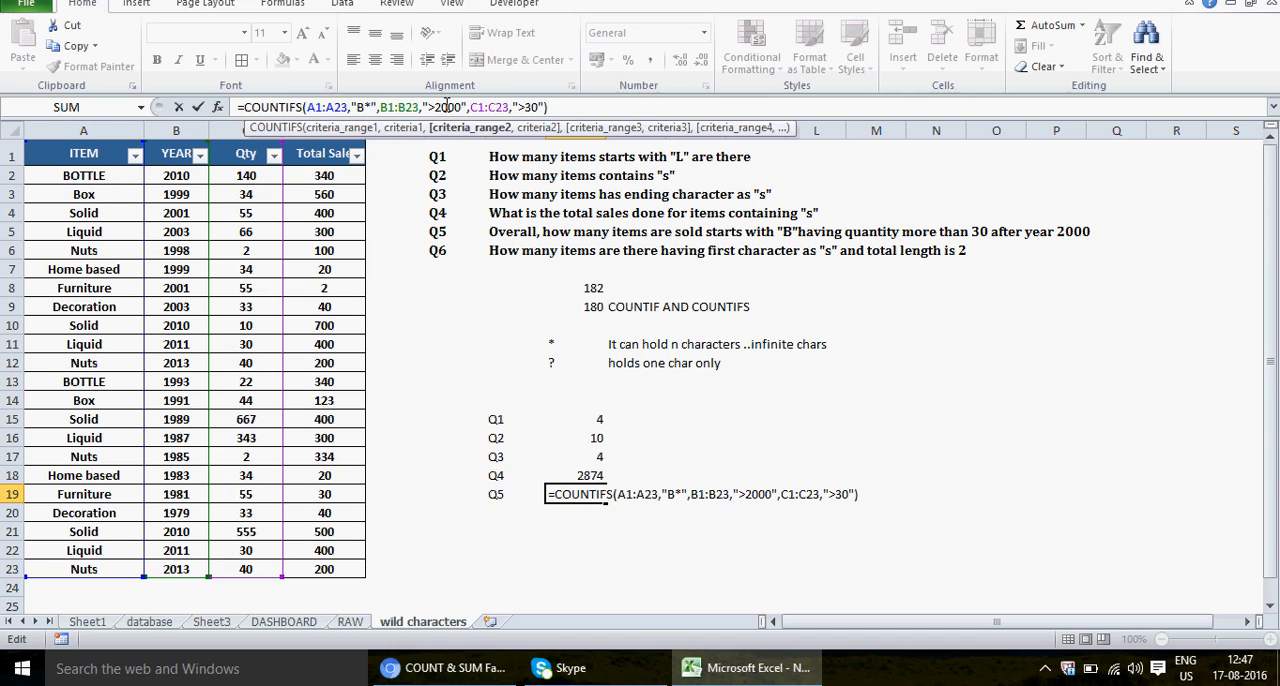
{"action": "left_click", "coordinate": [447, 107]}
{"action": "left_click", "coordinate": [488, 107]}
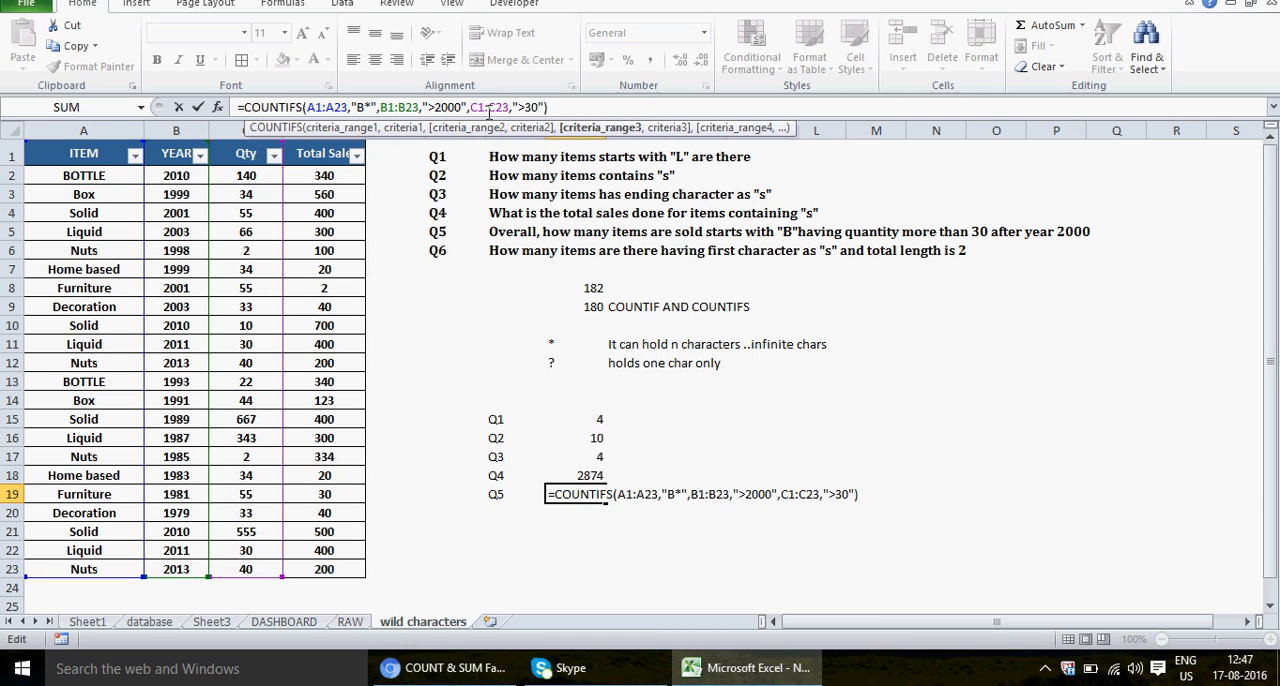
{"action": "left_click", "coordinate": [534, 107]}
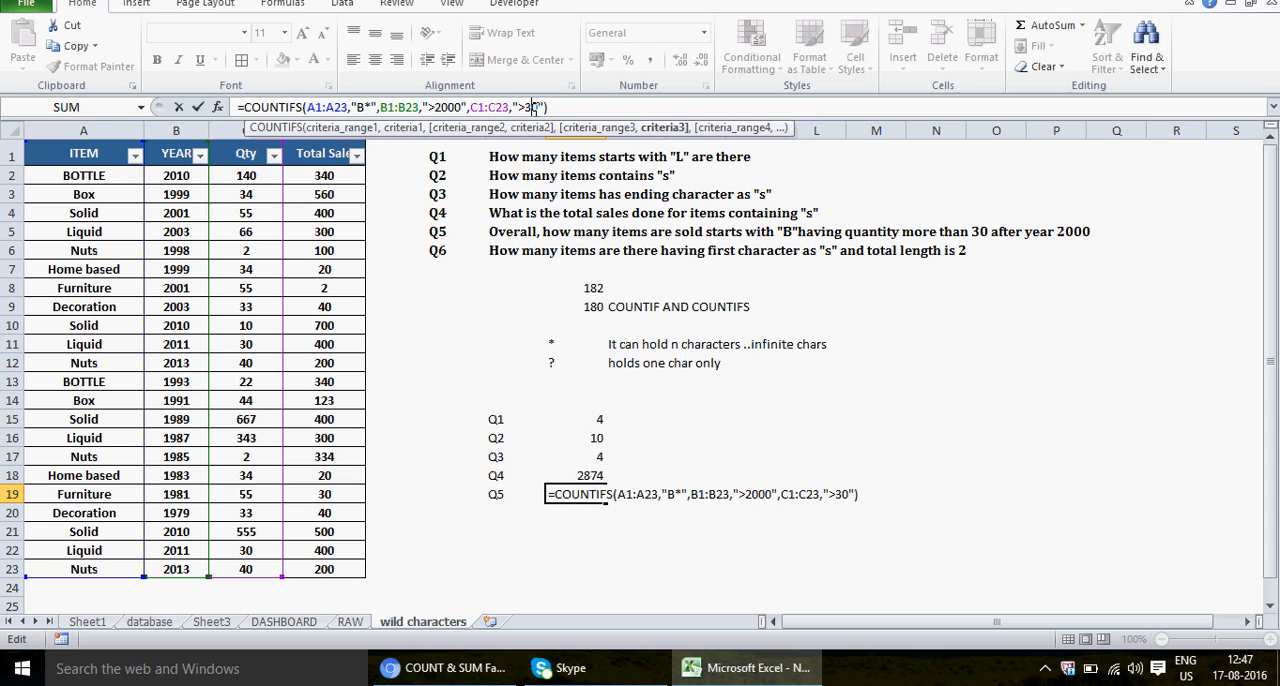
{"action": "key", "text": "Return"}
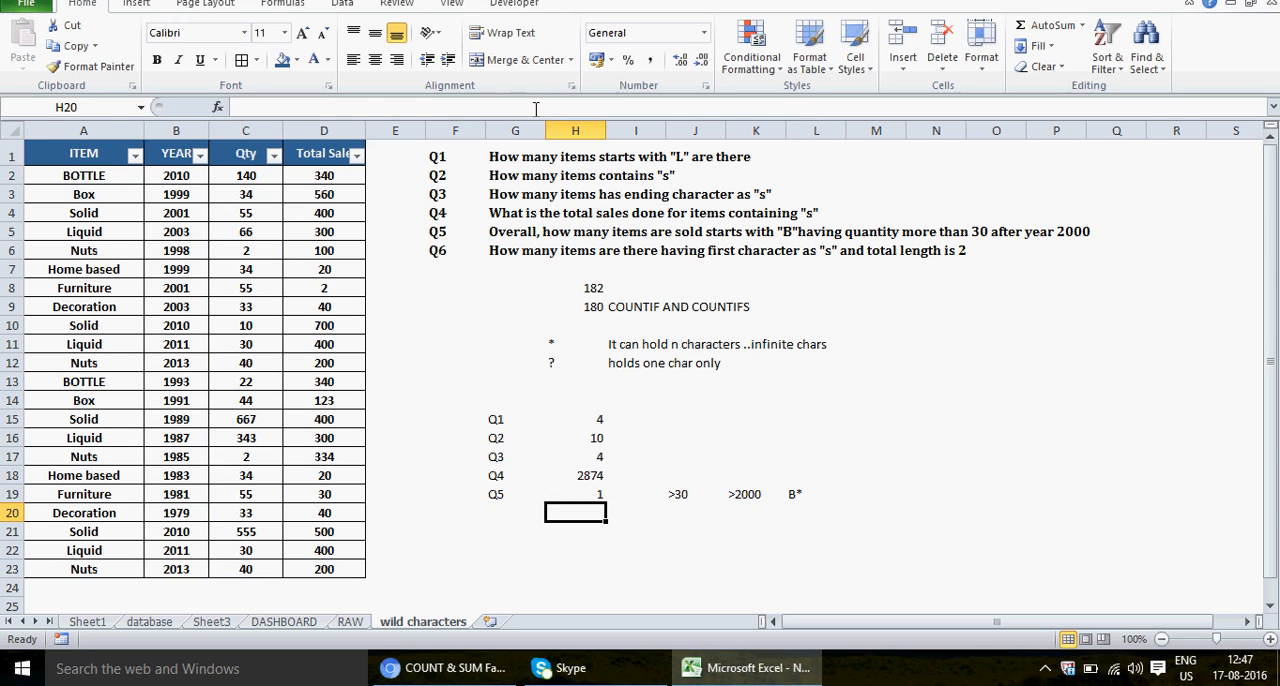
Step: Filter the ITEM column to show only the rows whose item begins with B
{"action": "left_click", "coordinate": [573, 495]}
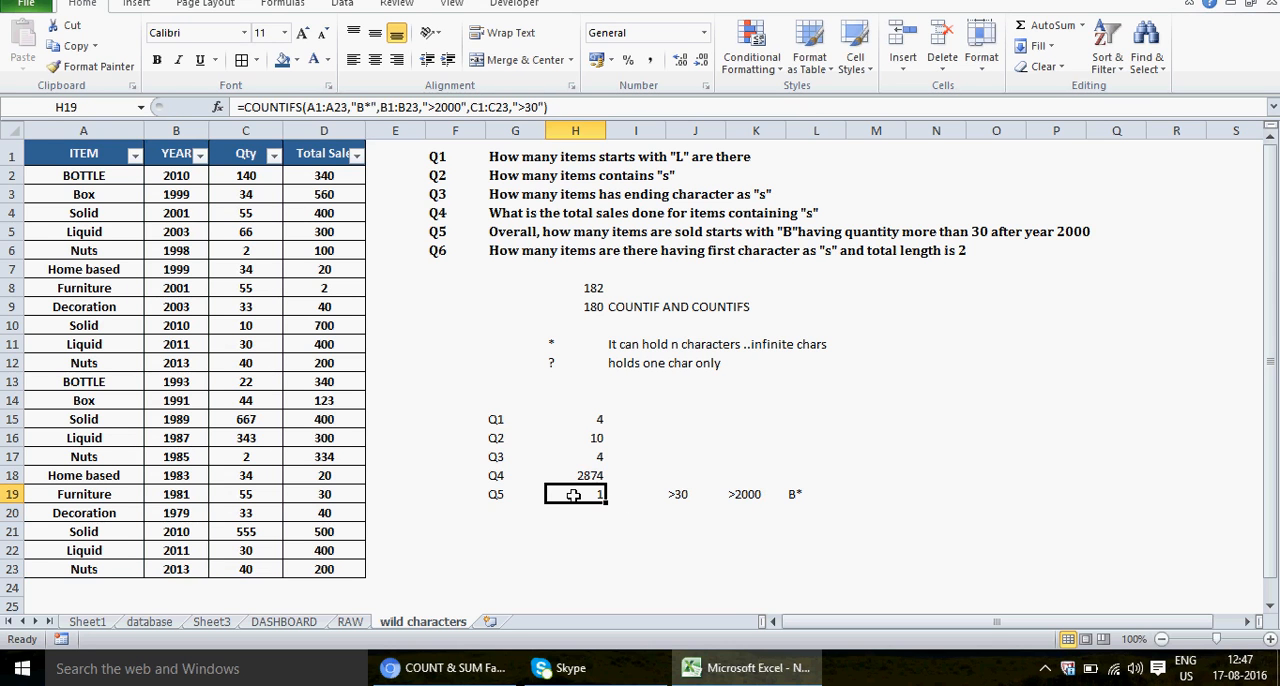
{"action": "left_click", "coordinate": [135, 156]}
{"action": "mouse_move", "coordinate": [106, 283]}
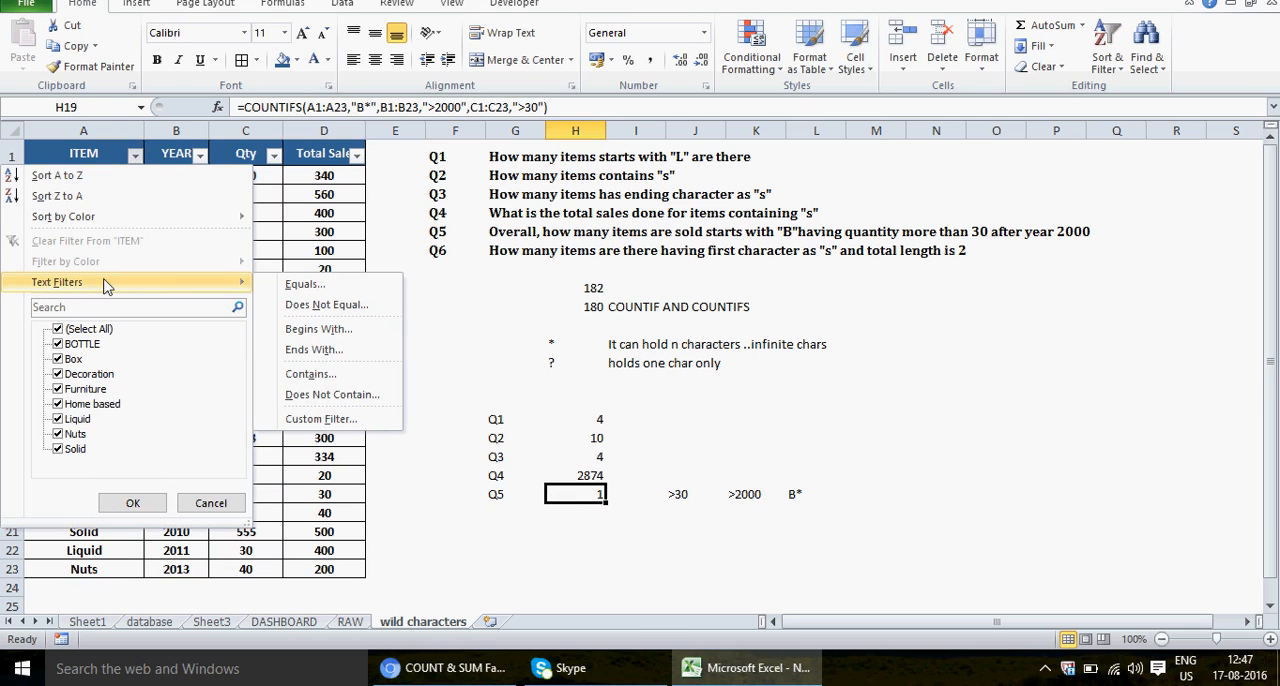
{"action": "left_click", "coordinate": [336, 330]}
{"action": "type", "text": "N"}
{"action": "key", "text": "BackSpace"}
{"action": "type", "text": "B"}
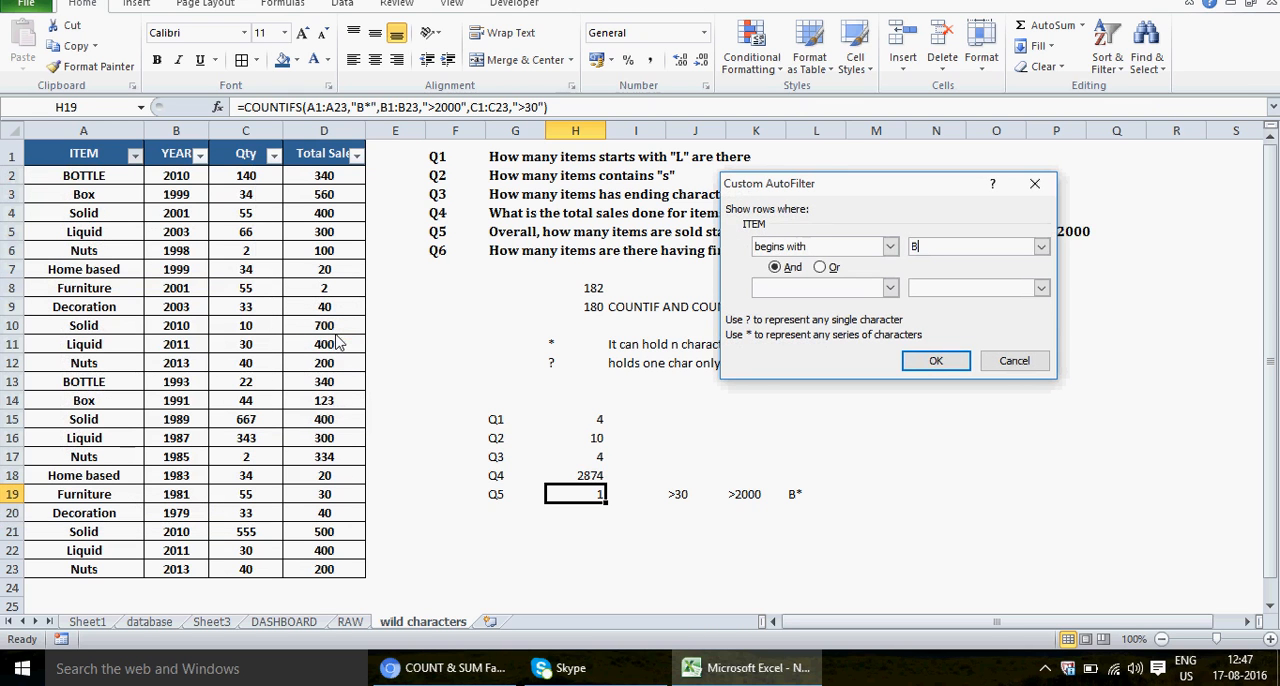
{"action": "left_click", "coordinate": [936, 361]}
Step: Check the quantities and years of the filtered B items against the Q5 conditions, more than 30 and after 2000
{"action": "left_click", "coordinate": [113, 178]}
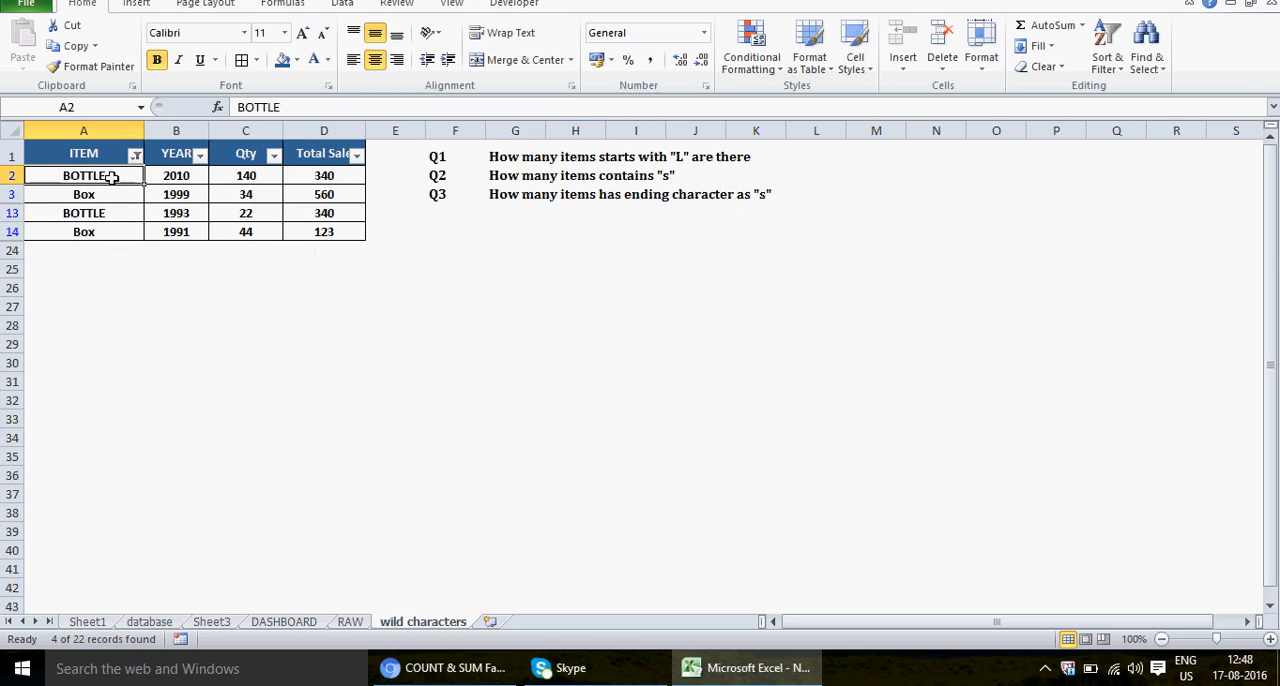
{"action": "left_click", "coordinate": [181, 180]}
{"action": "left_click", "coordinate": [269, 172]}
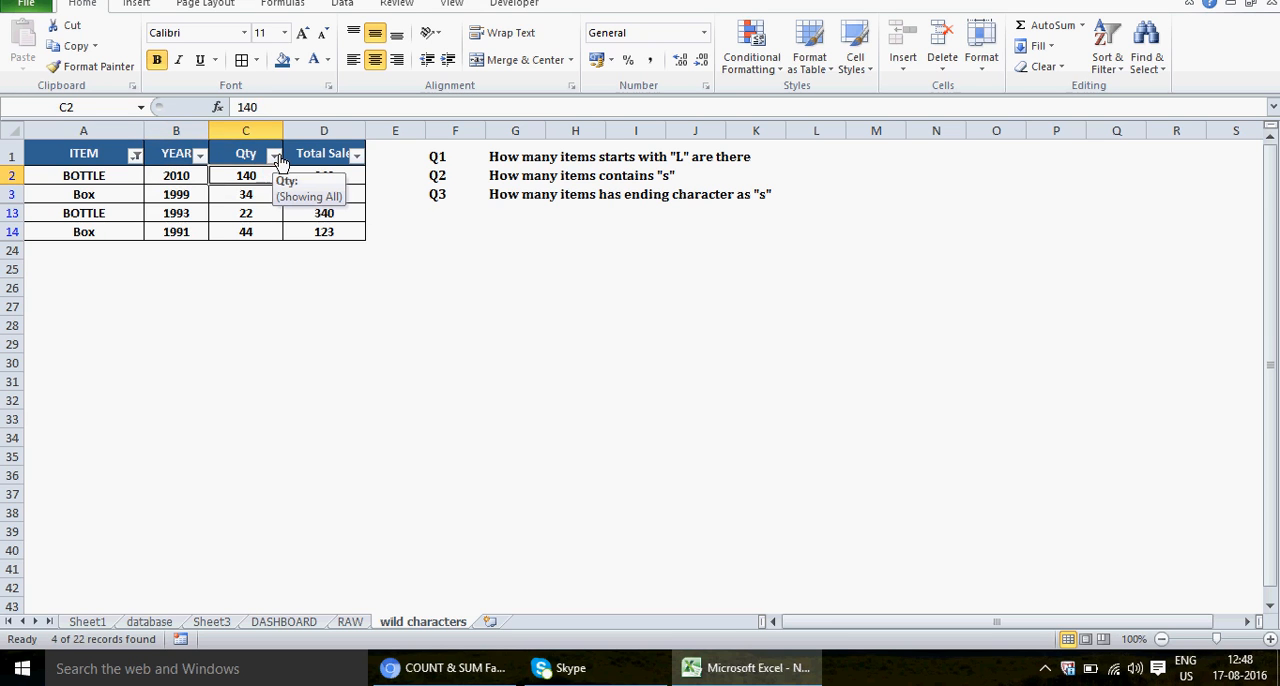
{"action": "key", "text": "Down"}
{"action": "key", "text": "Up"}
{"action": "key", "text": "Down"}
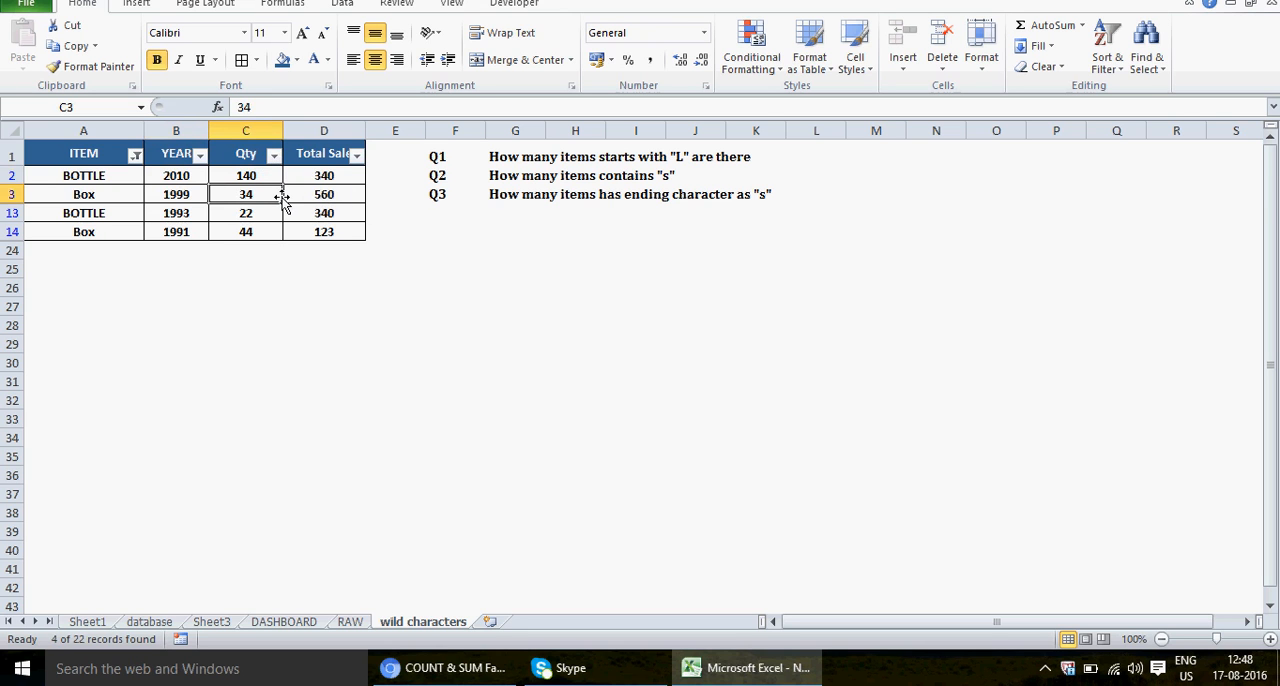
{"action": "left_click", "coordinate": [266, 231]}
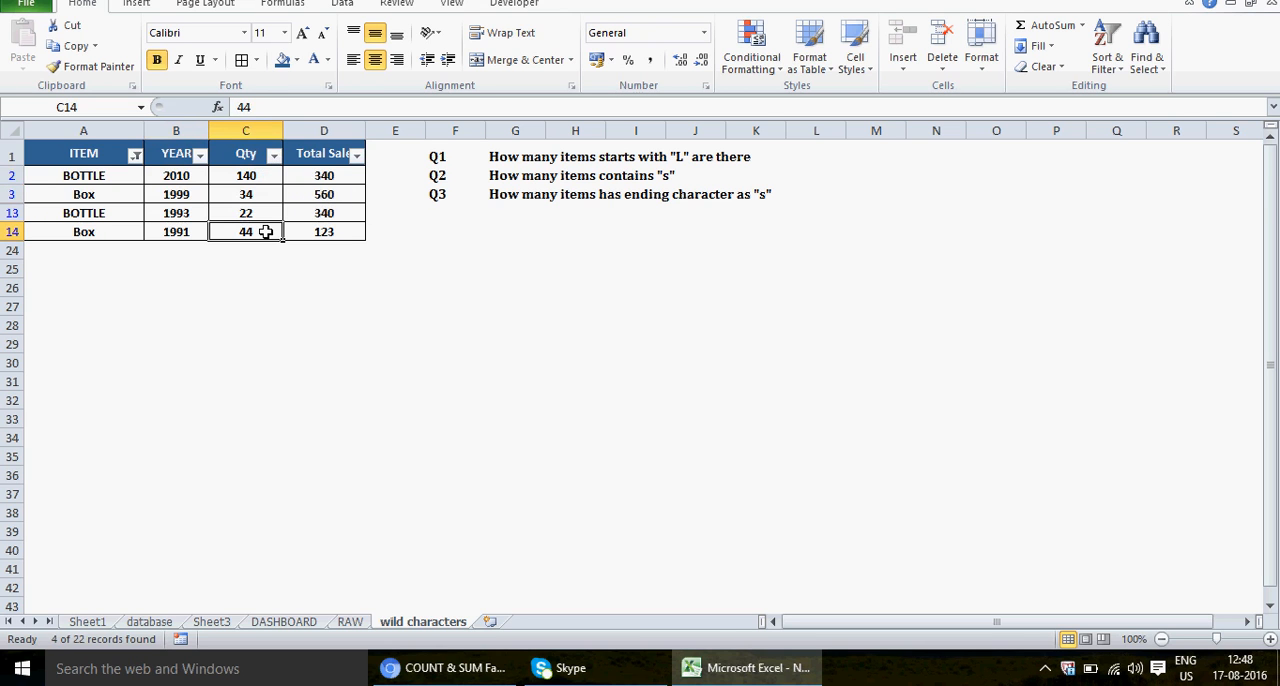
{"action": "left_click", "coordinate": [181, 230]}
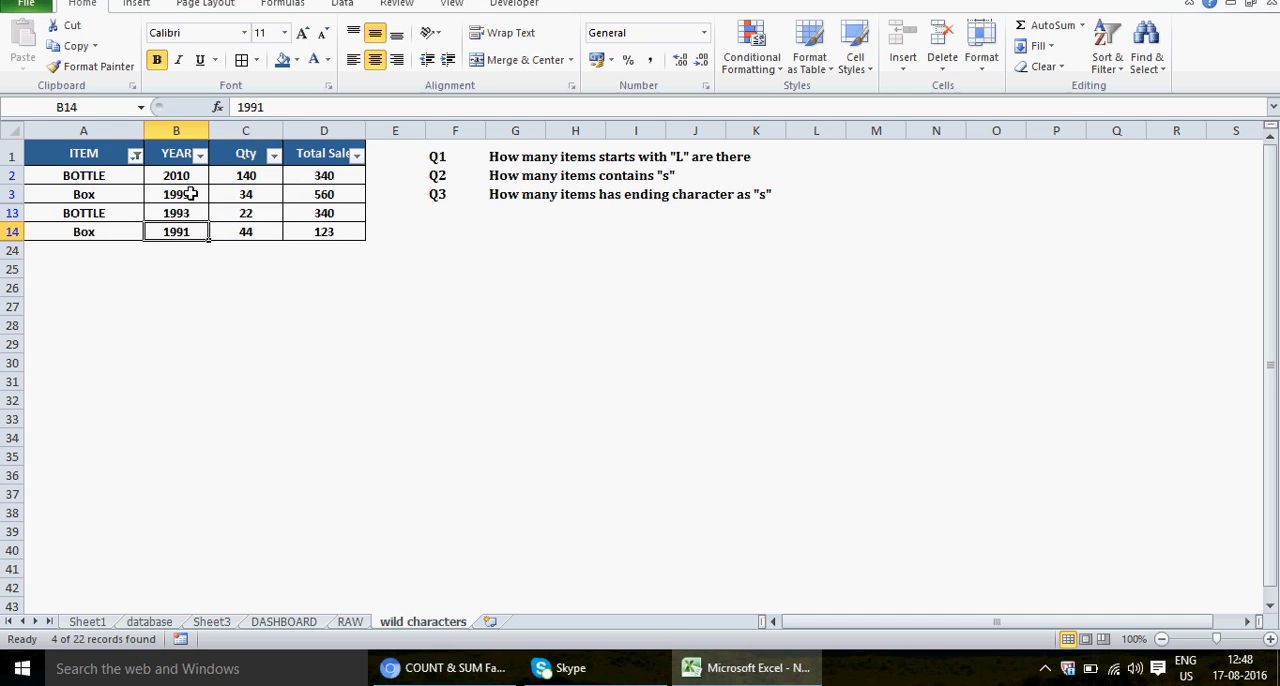
{"action": "right_click", "coordinate": [187, 196]}
{"action": "key", "text": "Escape"}
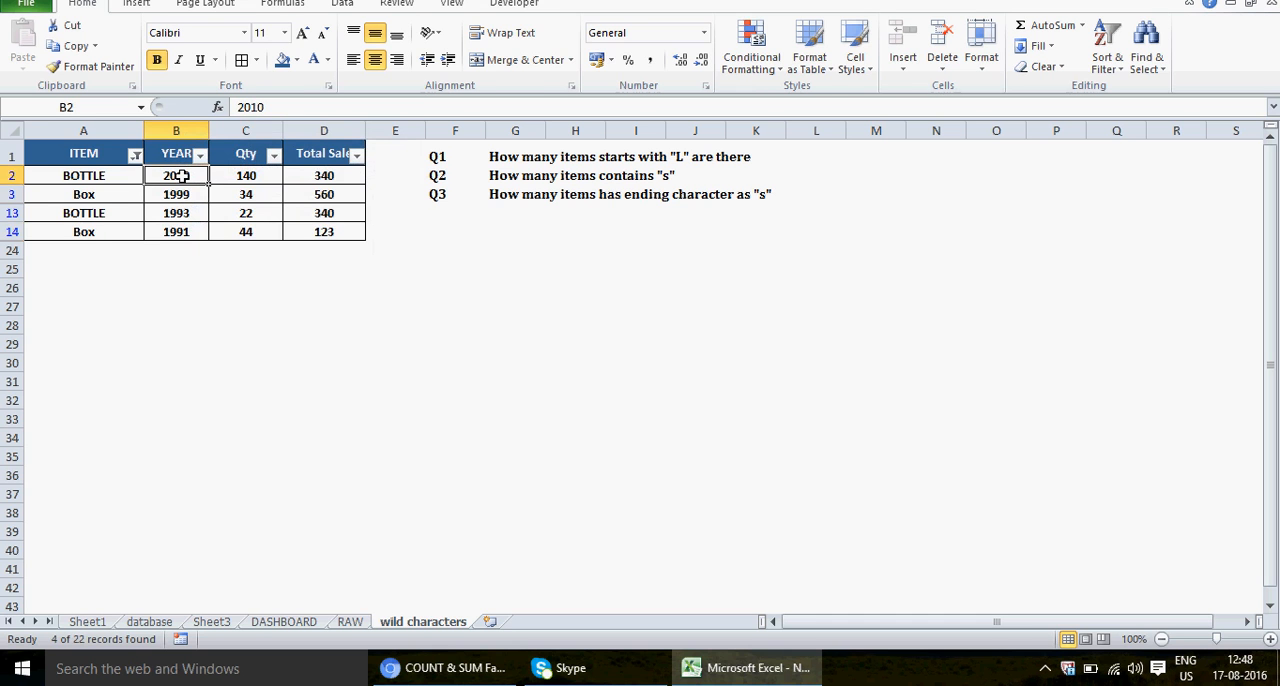
Step: Clear the ITEM filter to show all rows of the table again, and select the Q5 result in H19
{"action": "key", "text": "alt+d"}
{"action": "key", "text": "f"}
{"action": "key", "text": "s"}
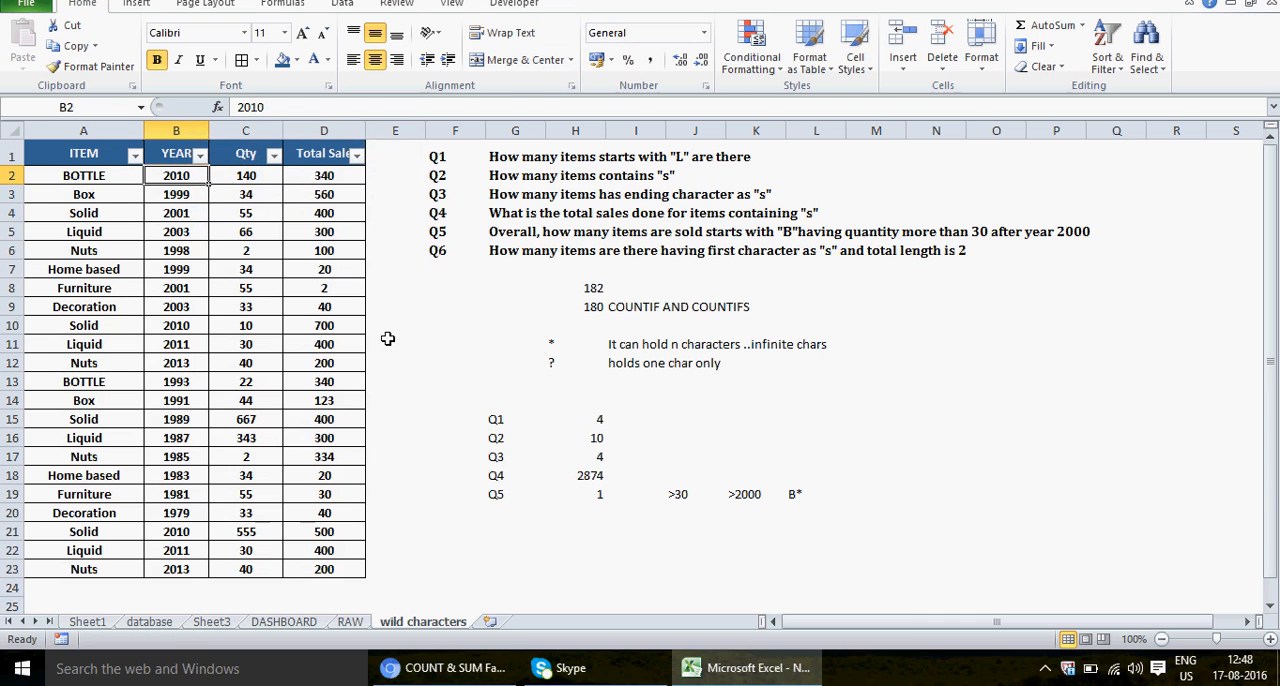
{"action": "left_click", "coordinate": [583, 496]}
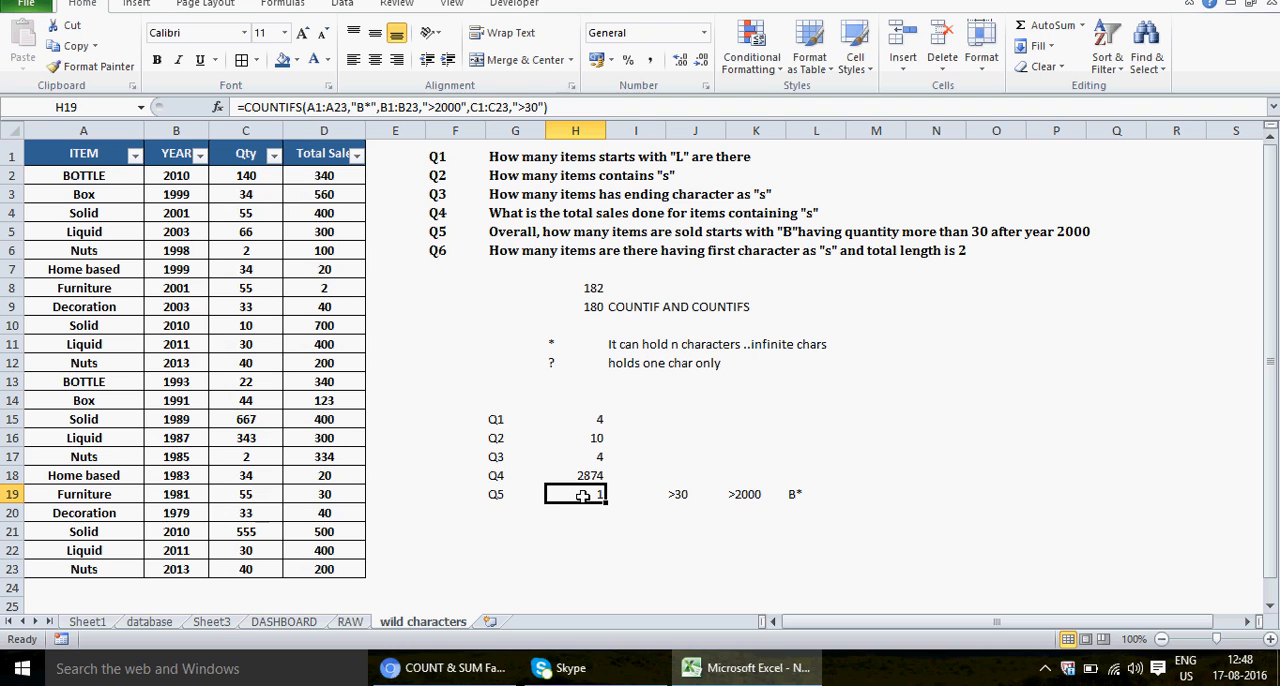
Step: Label G20 as Q6 below the other question labels, and select H20 for its answer
{"action": "left_click", "coordinate": [481, 508]}
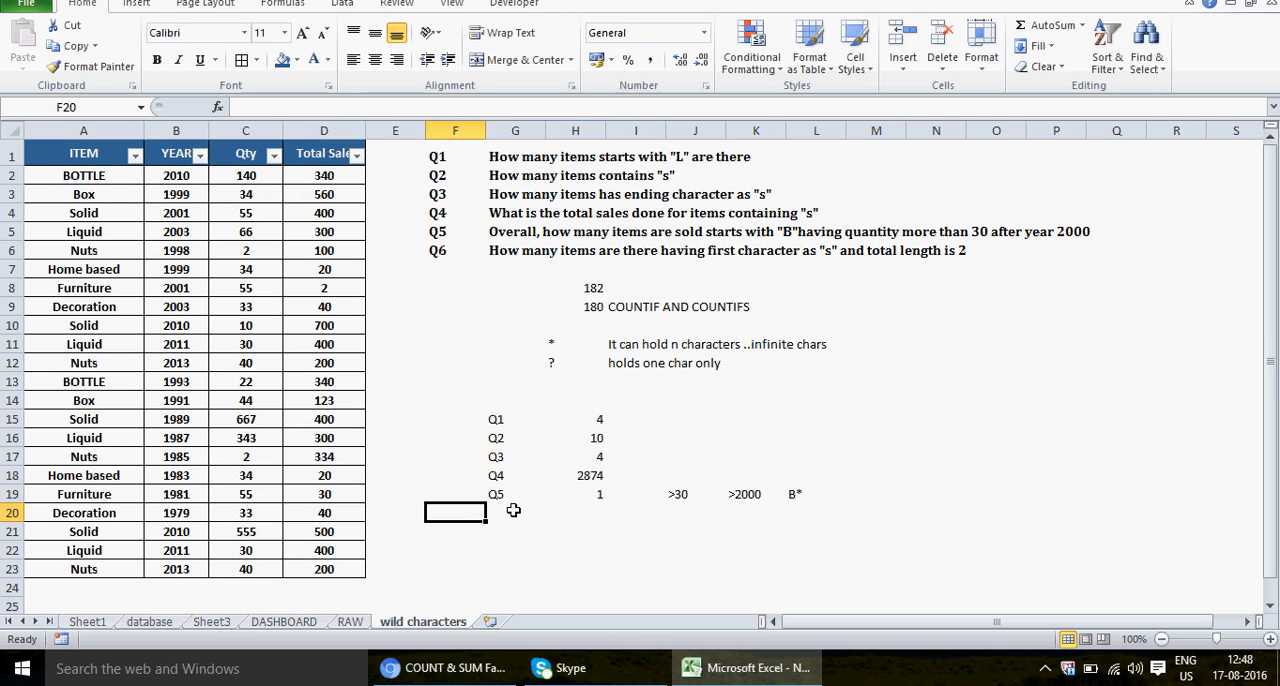
{"action": "left_click", "coordinate": [513, 515]}
{"action": "type", "text": "Q6"}
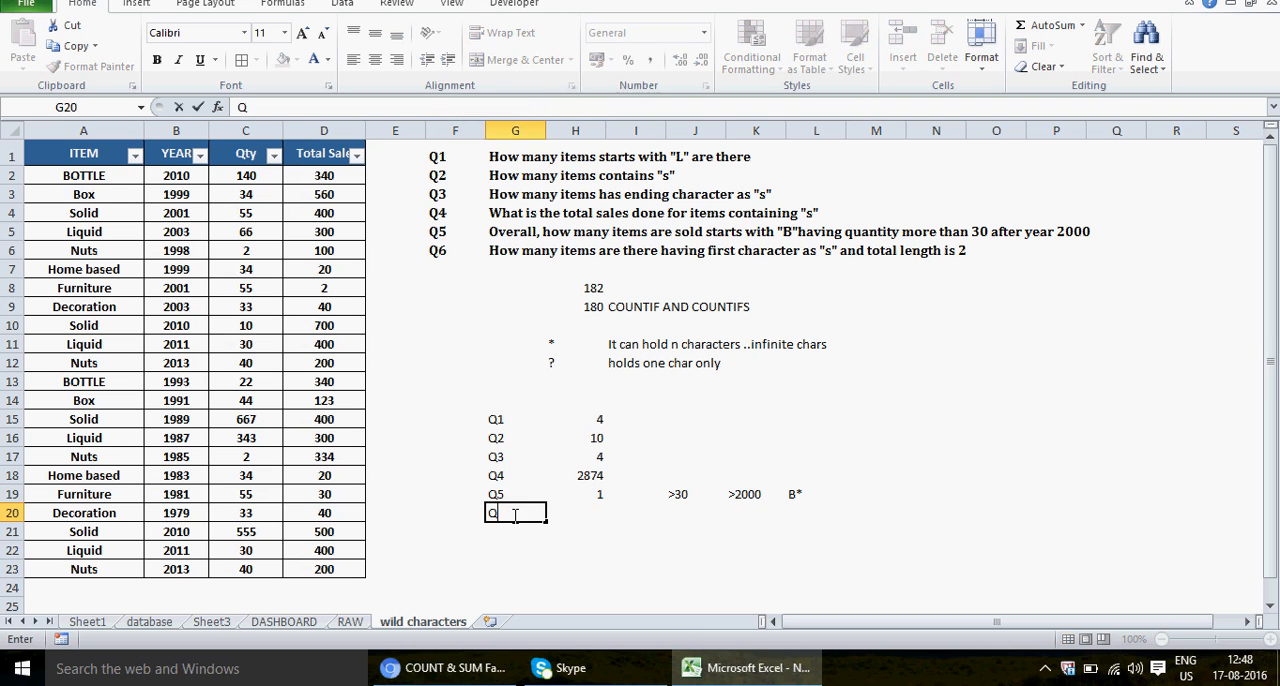
{"action": "key", "text": "Return"}
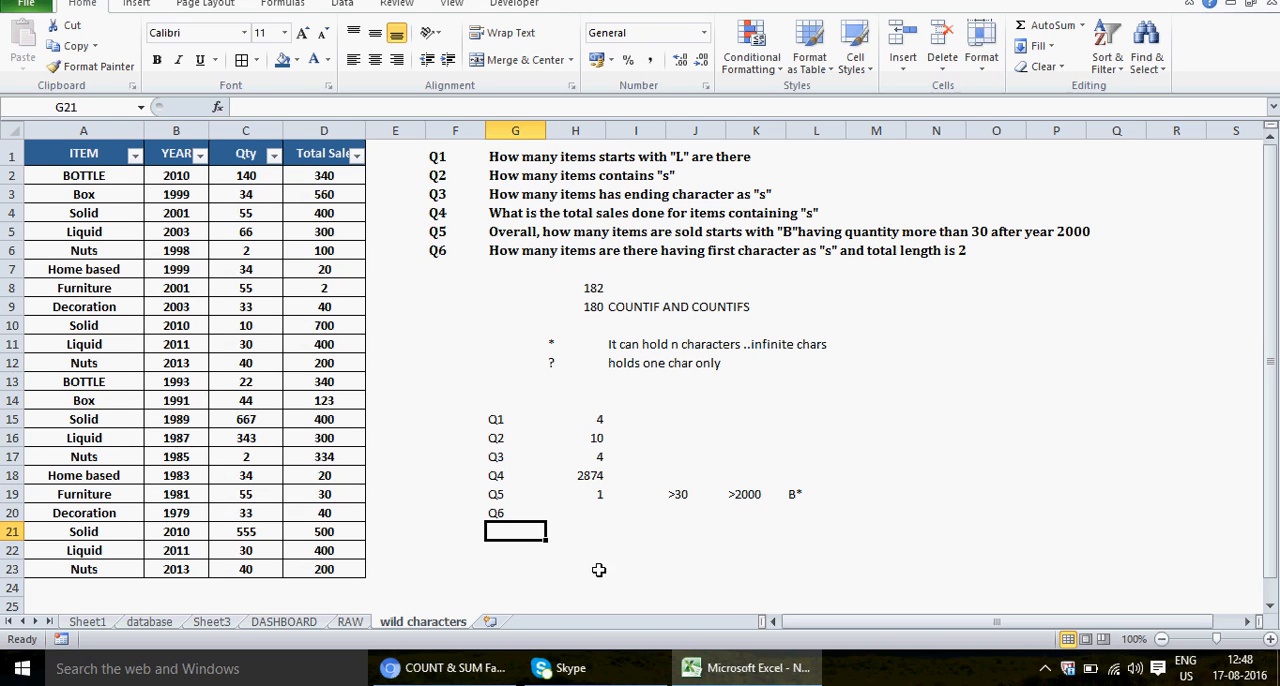
{"action": "left_click", "coordinate": [596, 512]}
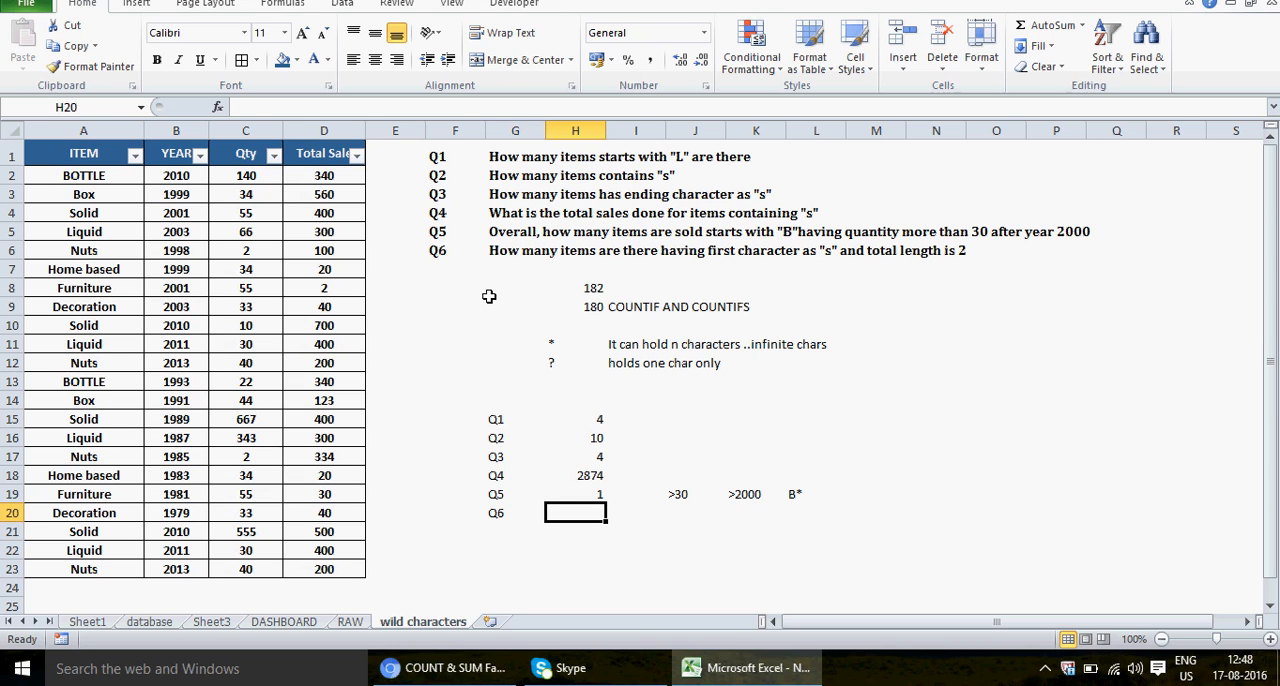
Step: Replace the item in A7 with the two-character test value SD
{"action": "left_click", "coordinate": [130, 178]}
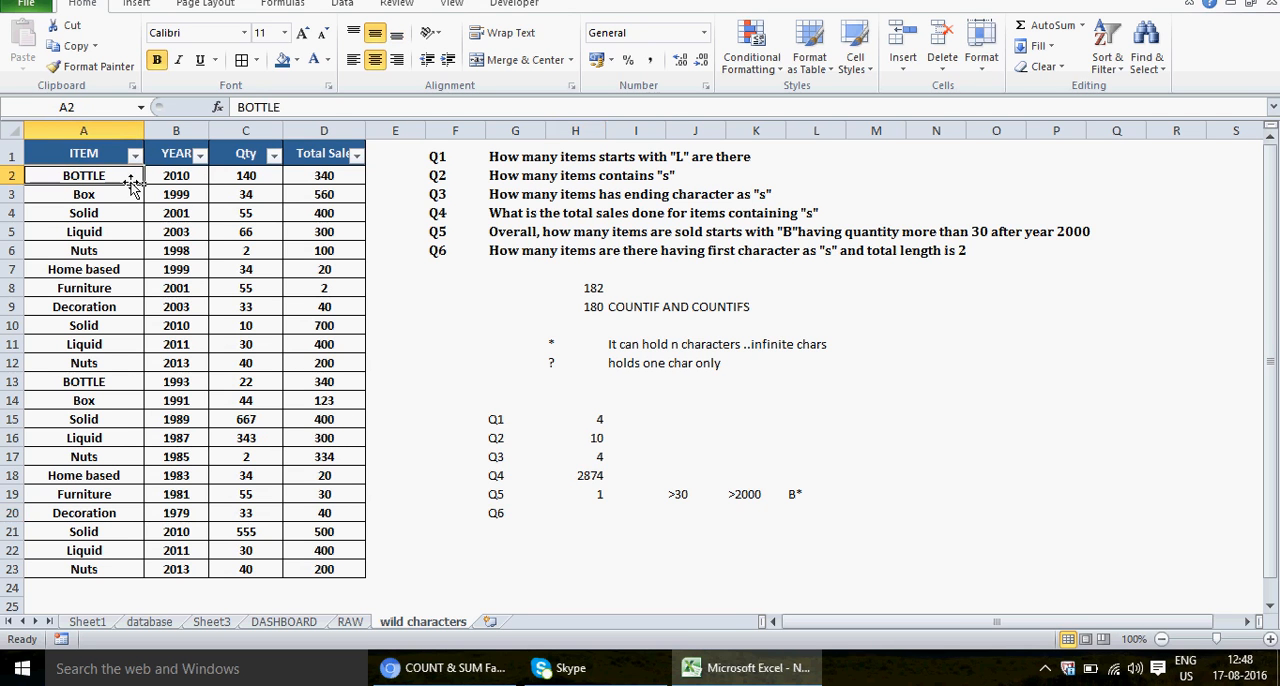
{"action": "left_click", "coordinate": [110, 272]}
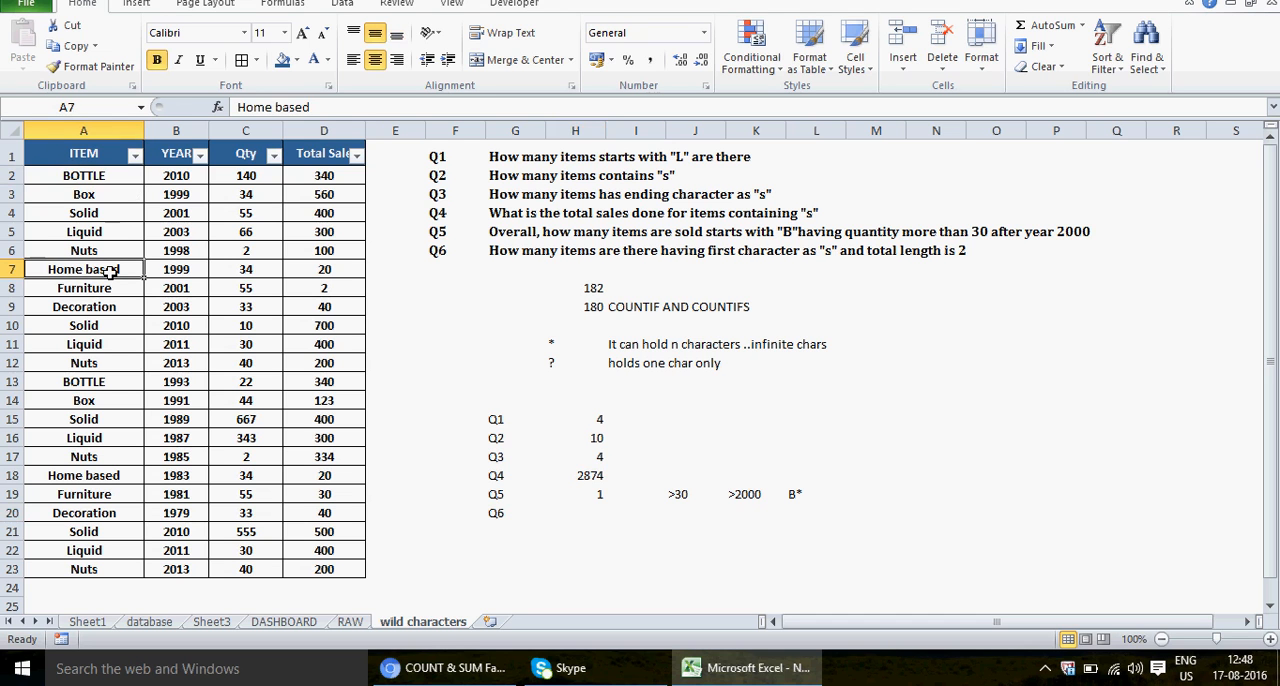
{"action": "type", "text": "SD"}
{"action": "key", "text": "Return"}
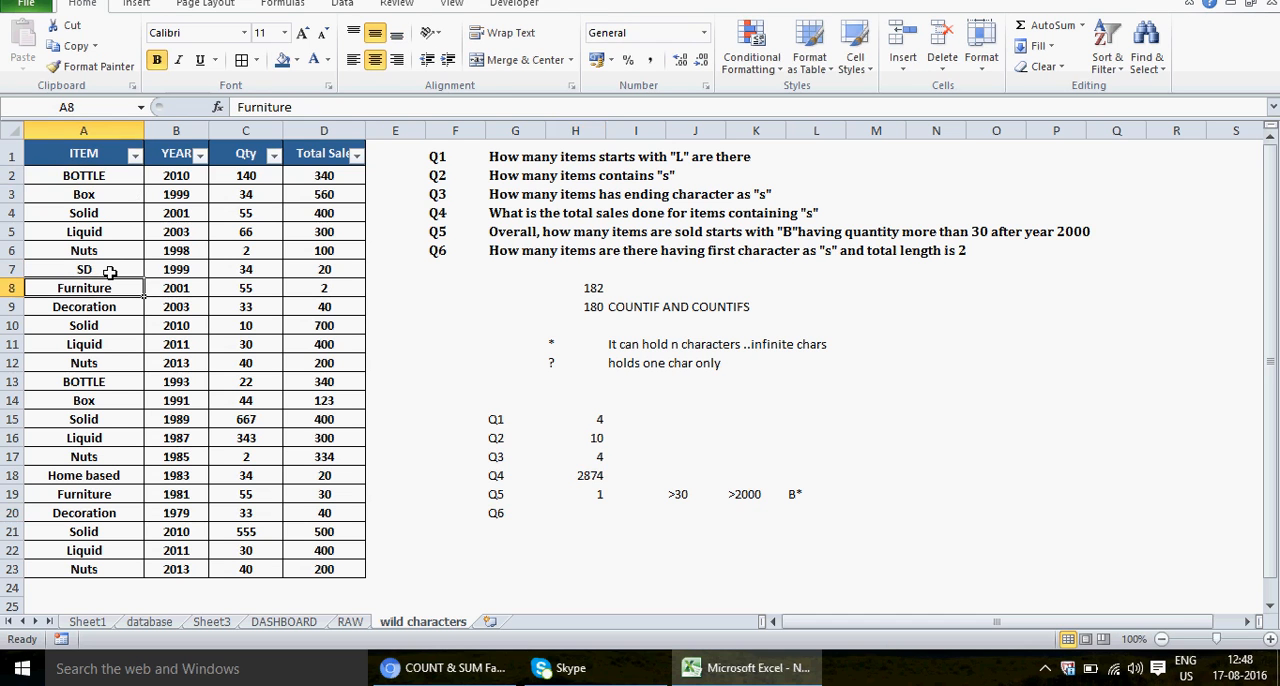
Step: Replace the items in A8, A9 and A10 with the test values SE, S3 and S4
{"action": "type", "text": "SE"}
{"action": "key", "text": "Return"}
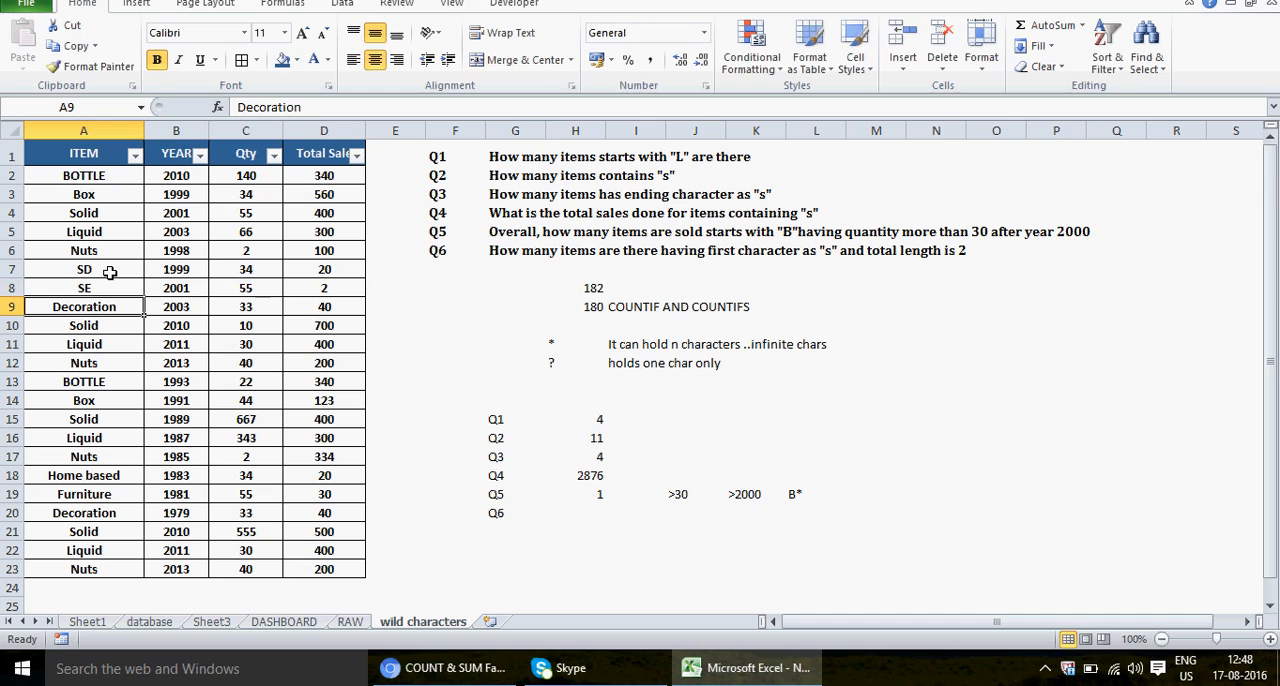
{"action": "type", "text": "S3"}
{"action": "key", "text": "Return"}
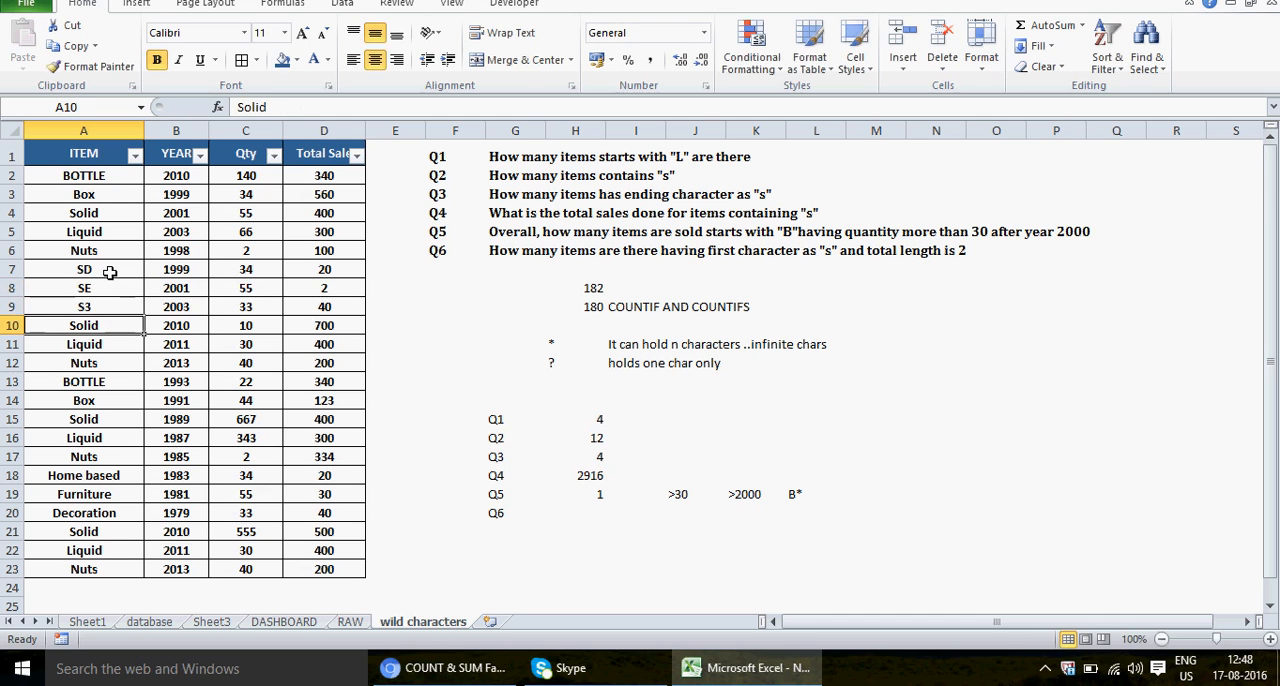
{"action": "type", "text": "S4"}
{"action": "key", "text": "Return"}
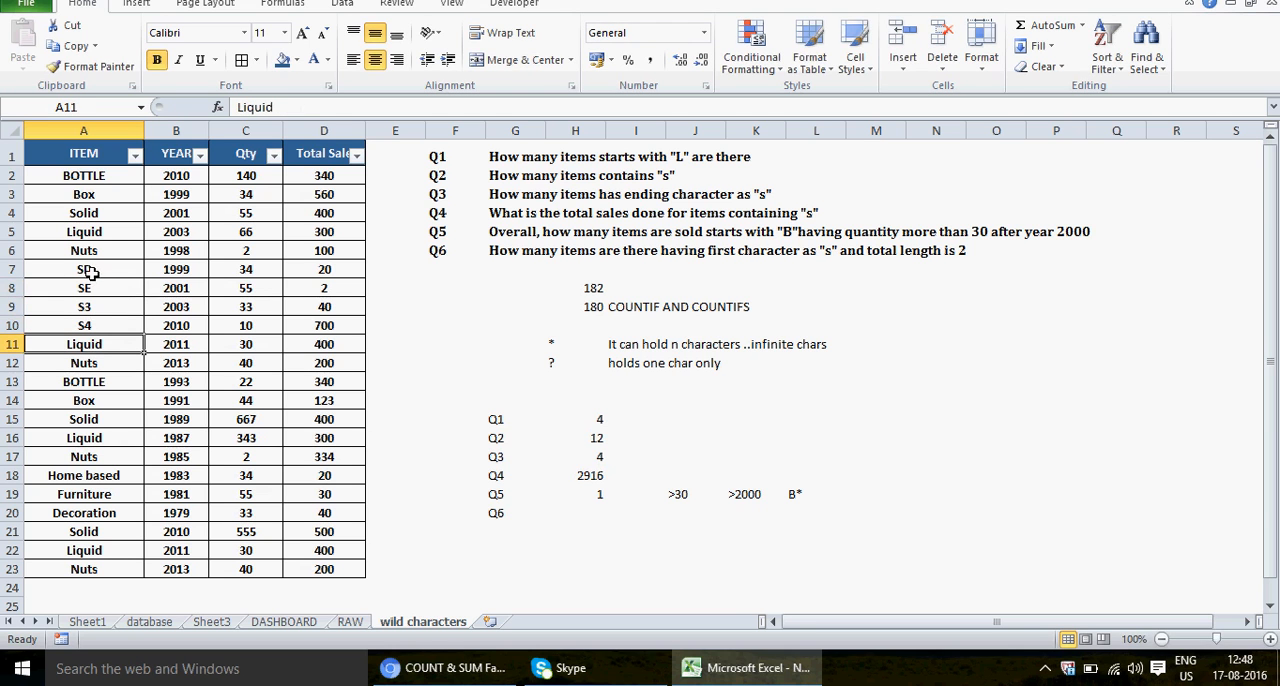
Step: Undo the three test entries in A8:A10, keeping SD in A7
{"action": "key", "text": "ctrl+z"}
{"action": "key", "text": "ctrl+z"}
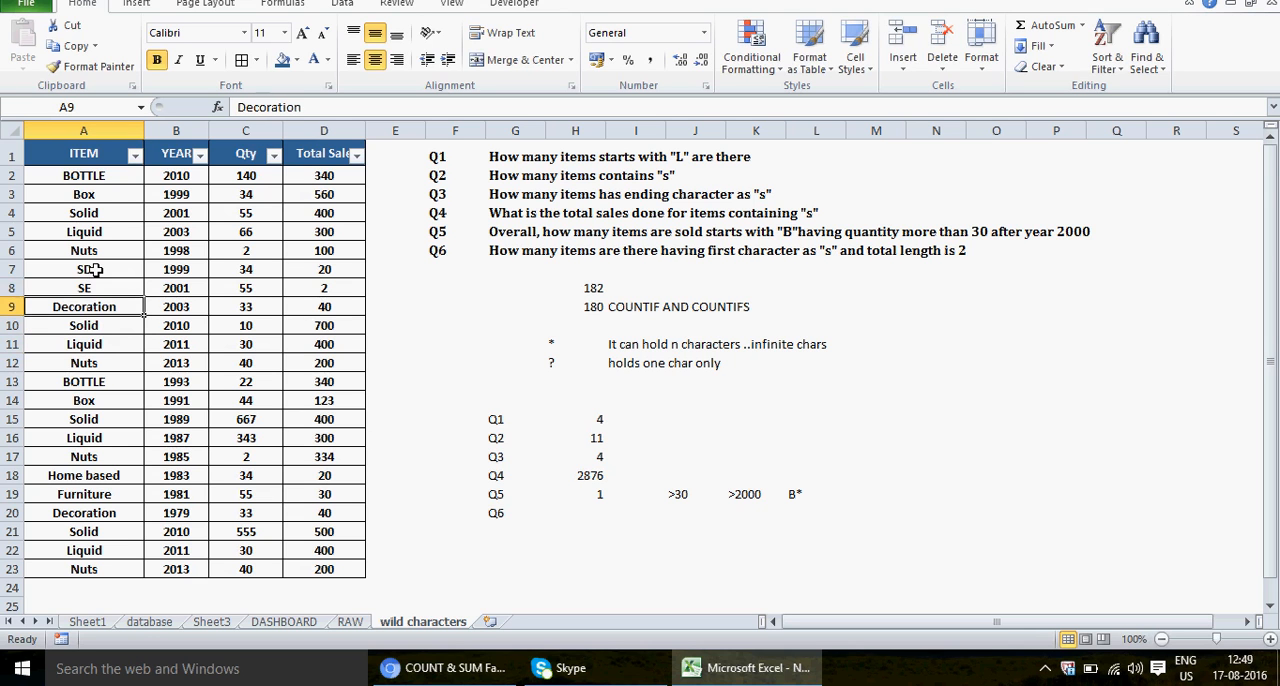
{"action": "key", "text": "ctrl+z"}
{"action": "left_click", "coordinate": [98, 270]}
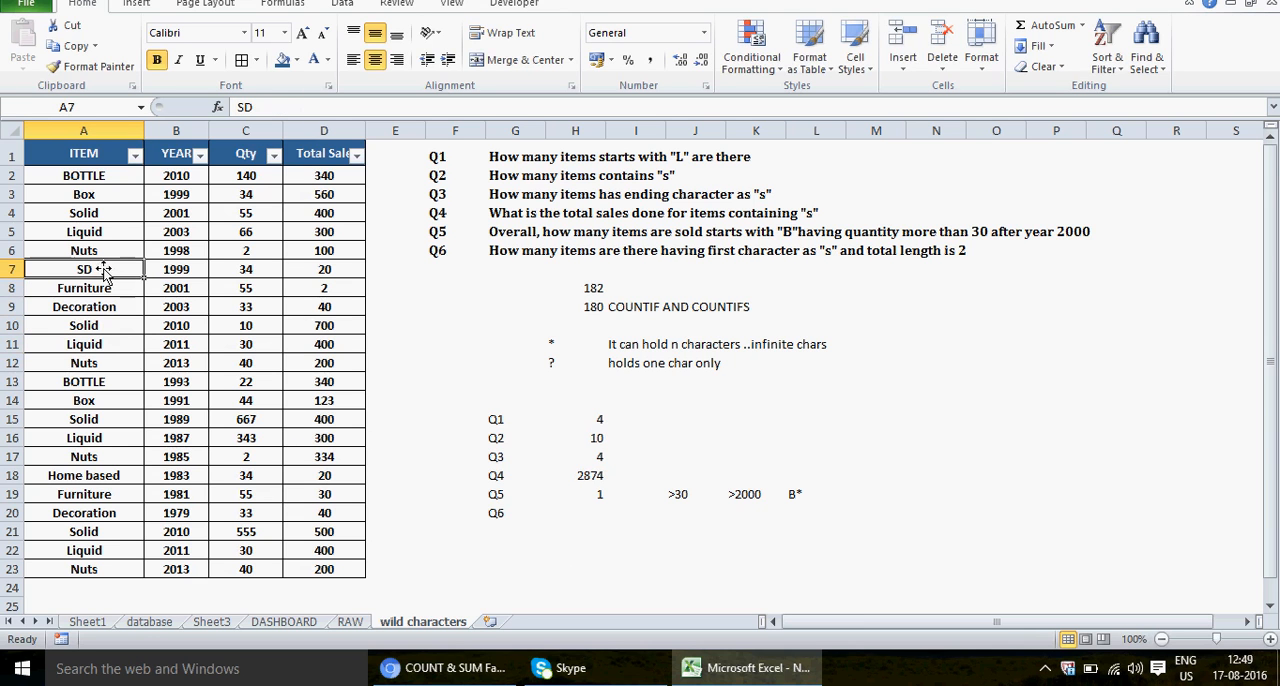
Step: Start a COUNTIF formula in H20 for Q6 with the ITEM range A1:A23
{"action": "left_click", "coordinate": [586, 516]}
{"action": "type", "text": "="}
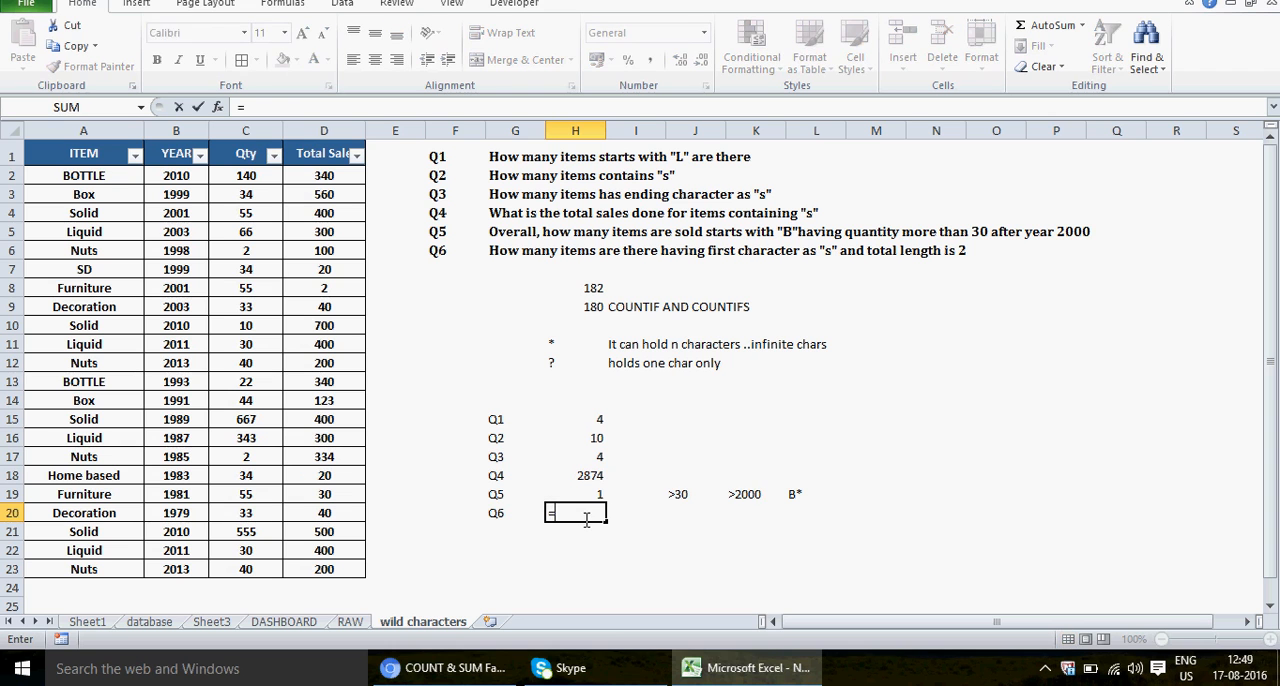
{"action": "type", "text": "COUNTIF"}
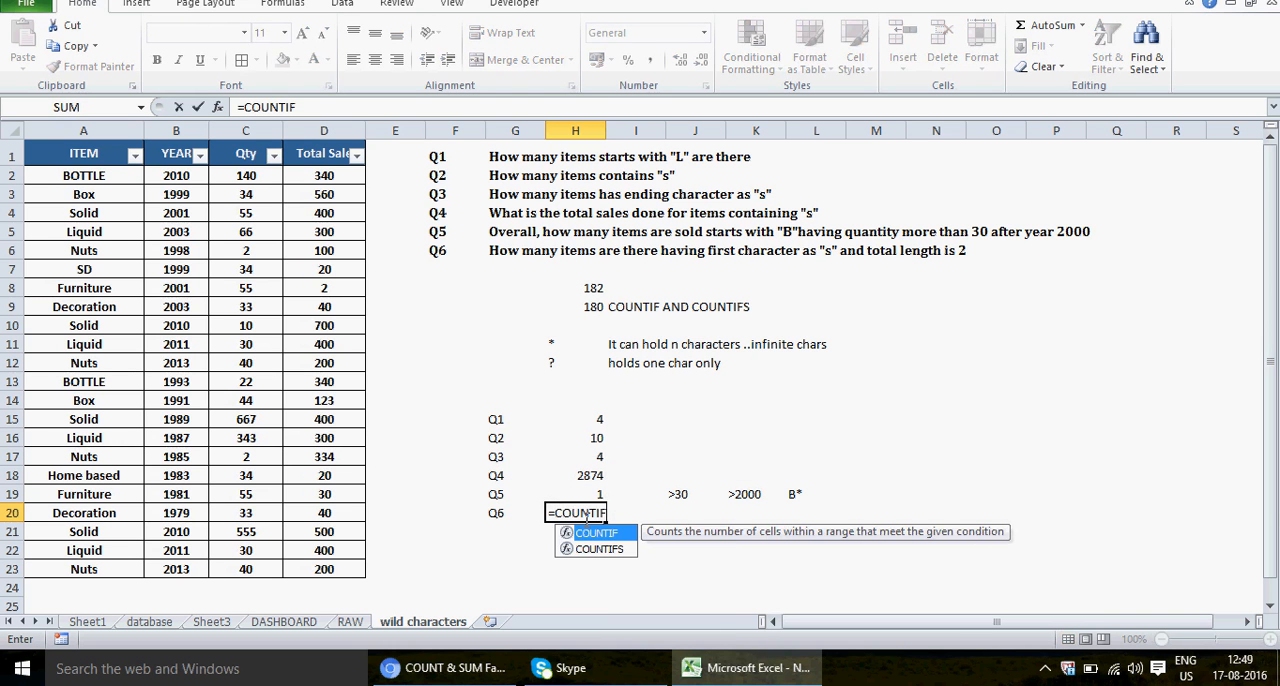
{"action": "type", "text": "("}
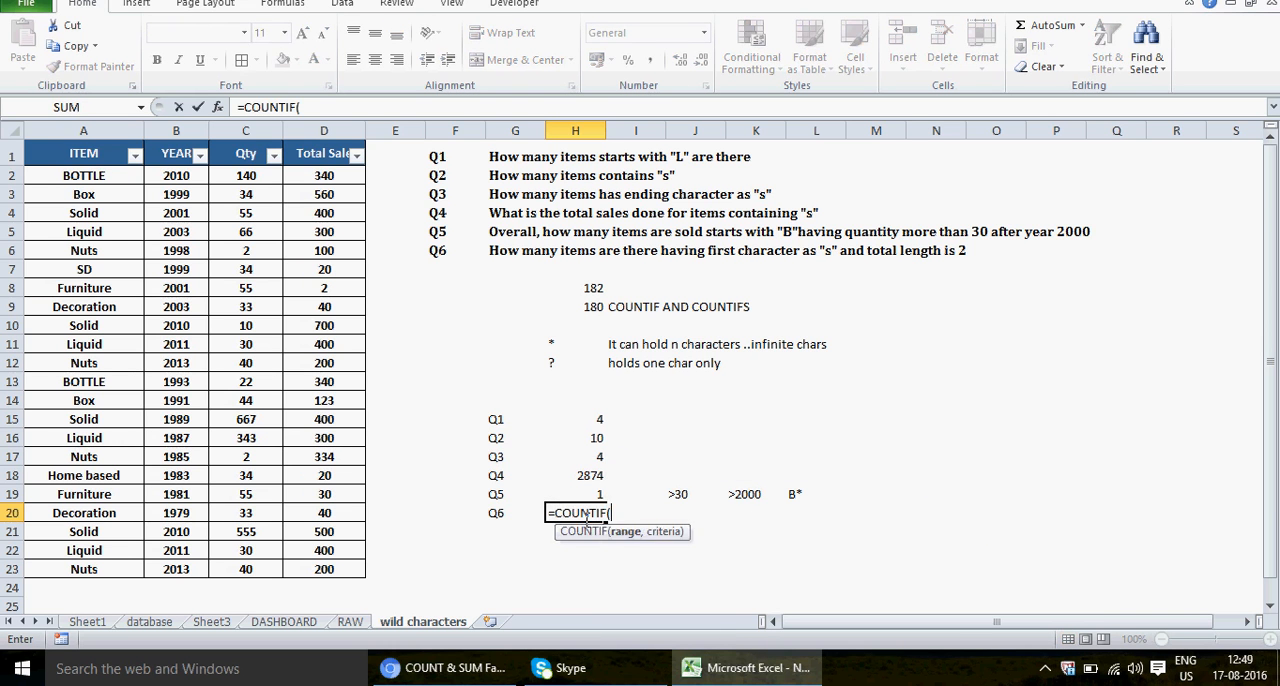
{"action": "left_click", "coordinate": [88, 153]}
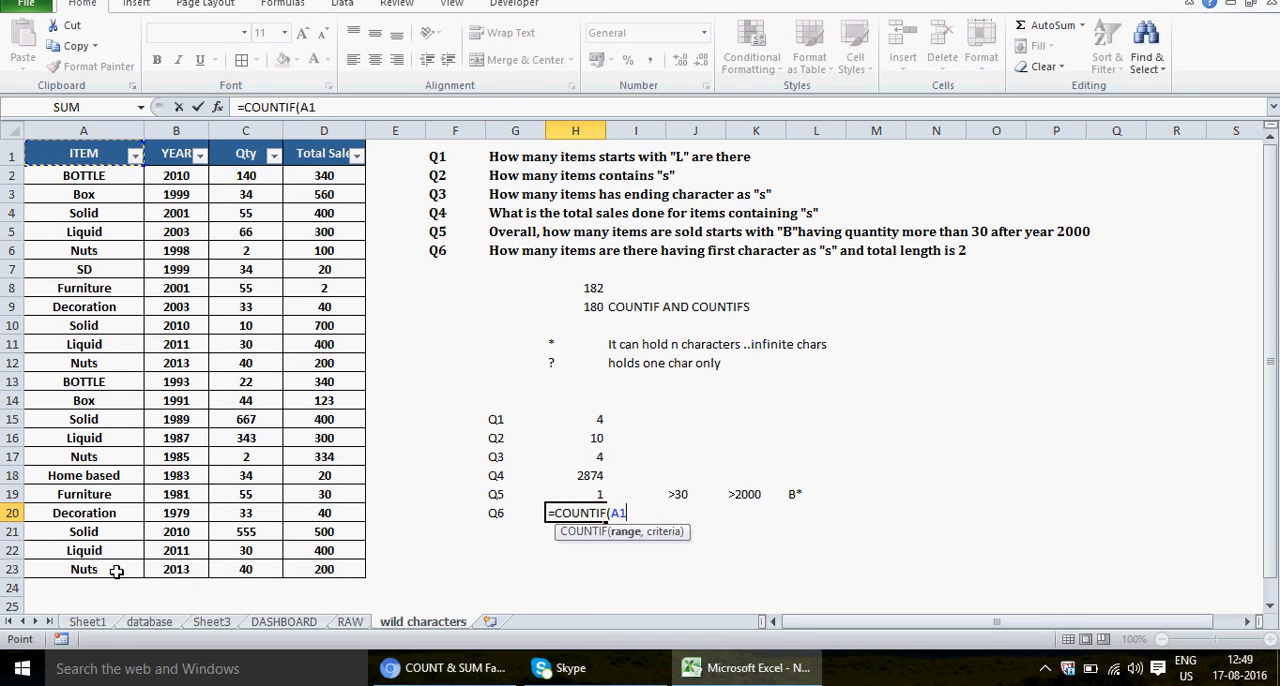
{"action": "left_click", "coordinate": [116, 571], "text": "shift"}
{"action": "type", "text": ","}
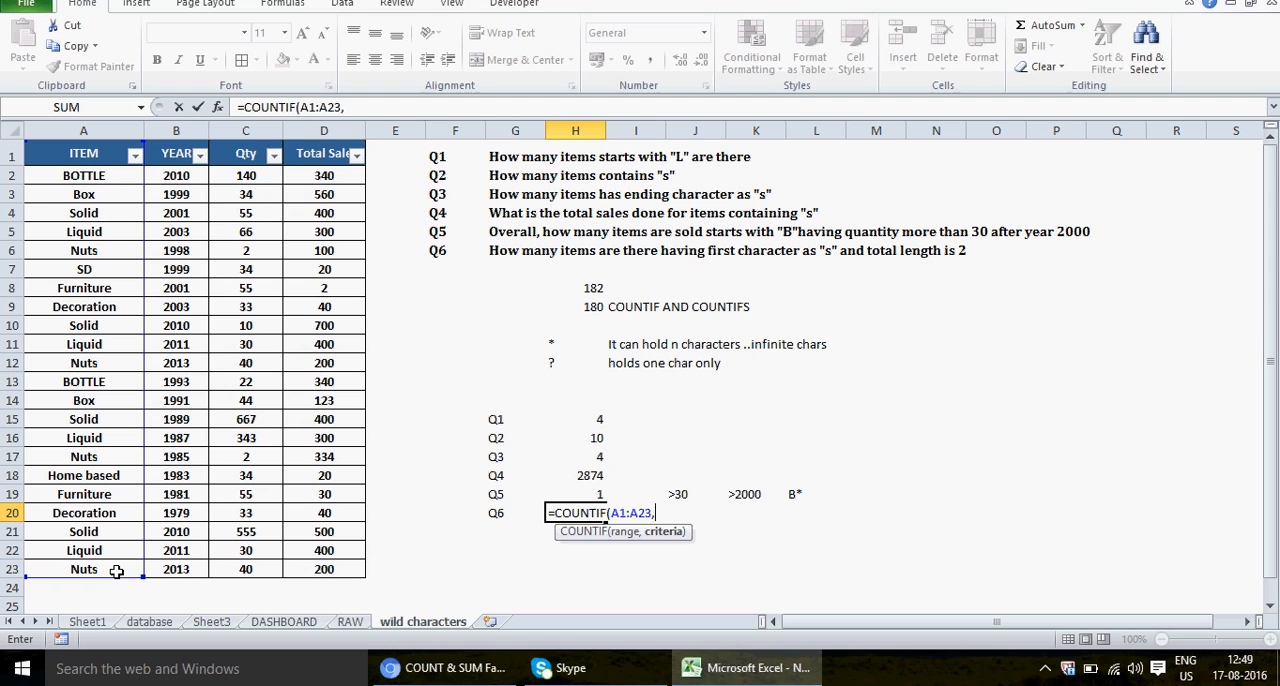
{"action": "type", "text": "\"S*"}
Step: Set the Q6 COUNTIF criterion to "S?" after trying the * wildcard, close the formula and commit it
{"action": "key", "text": "BackSpace"}
{"action": "type", "text": "?"}
{"action": "key", "text": "BackSpace"}
{"action": "type", "text": "*"}
{"action": "key", "text": "BackSpace"}
{"action": "type", "text": "??"}
{"action": "key", "text": "BackSpace"}
{"action": "type", "text": "\")"}
{"action": "key", "text": "Return"}
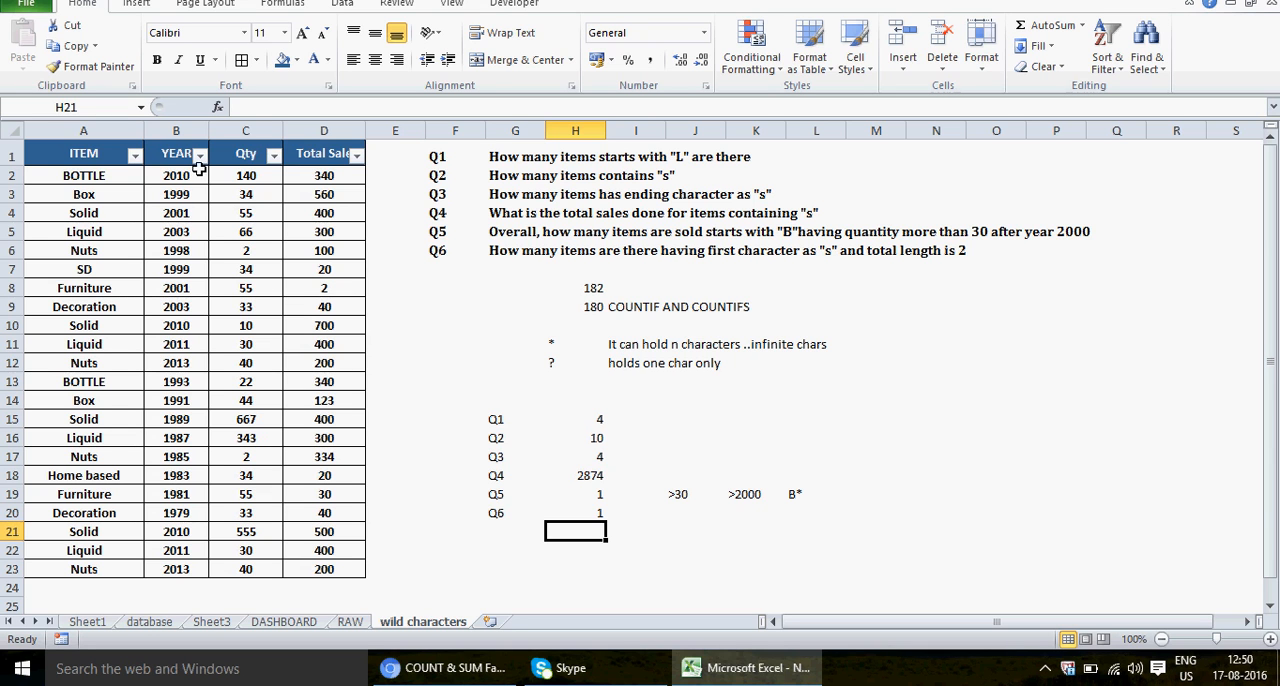
Step: Replace the item in A9 with S4 to test the Q6 count
{"action": "left_click", "coordinate": [89, 270]}
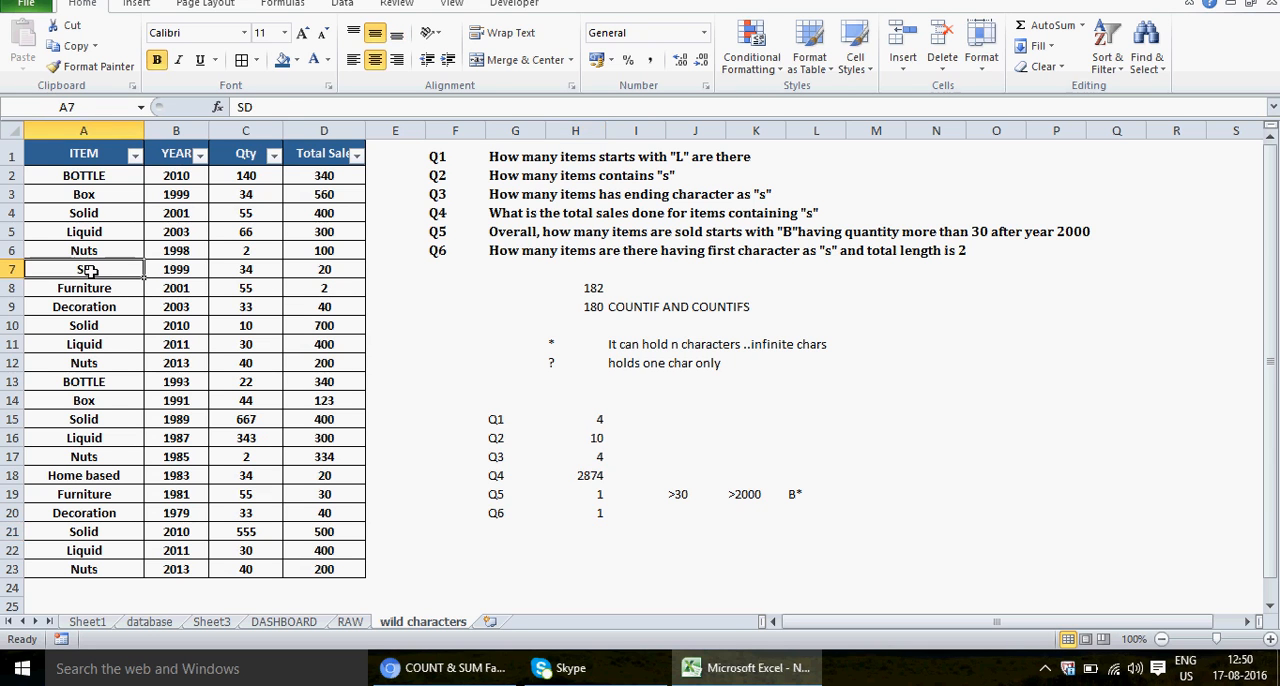
{"action": "key", "text": "Down"}
{"action": "key", "text": "Down"}
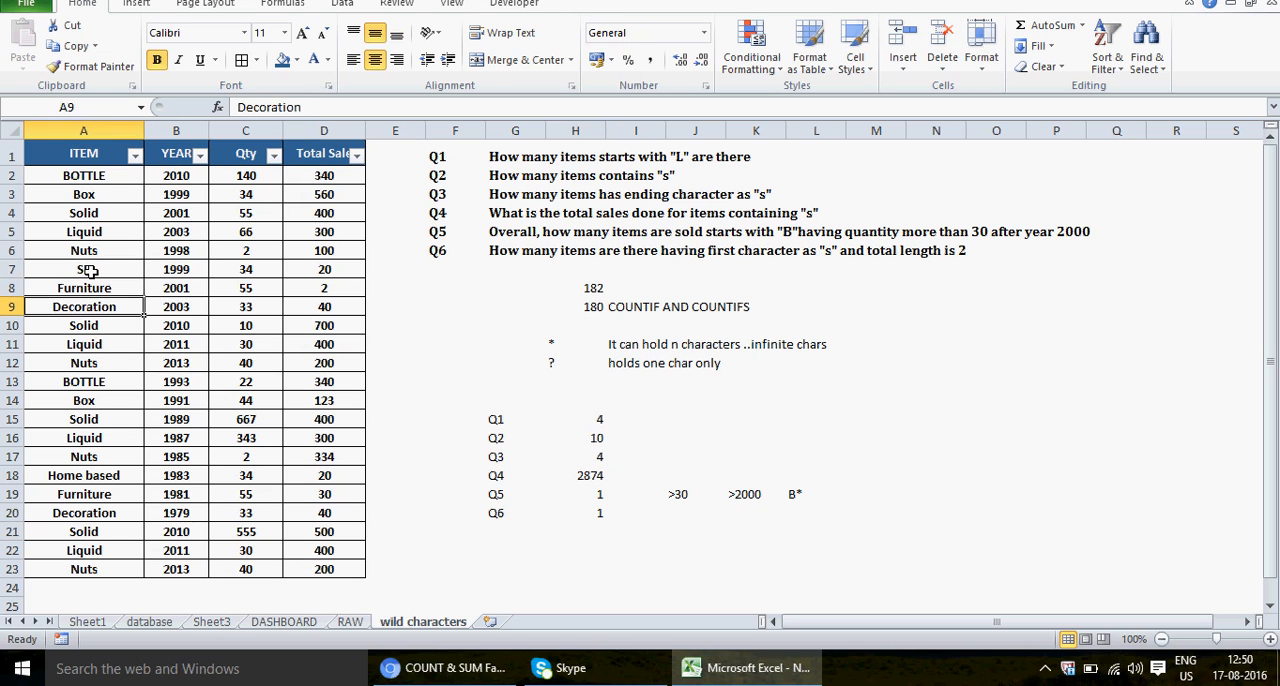
{"action": "type", "text": "S4"}
{"action": "key", "text": "Return"}
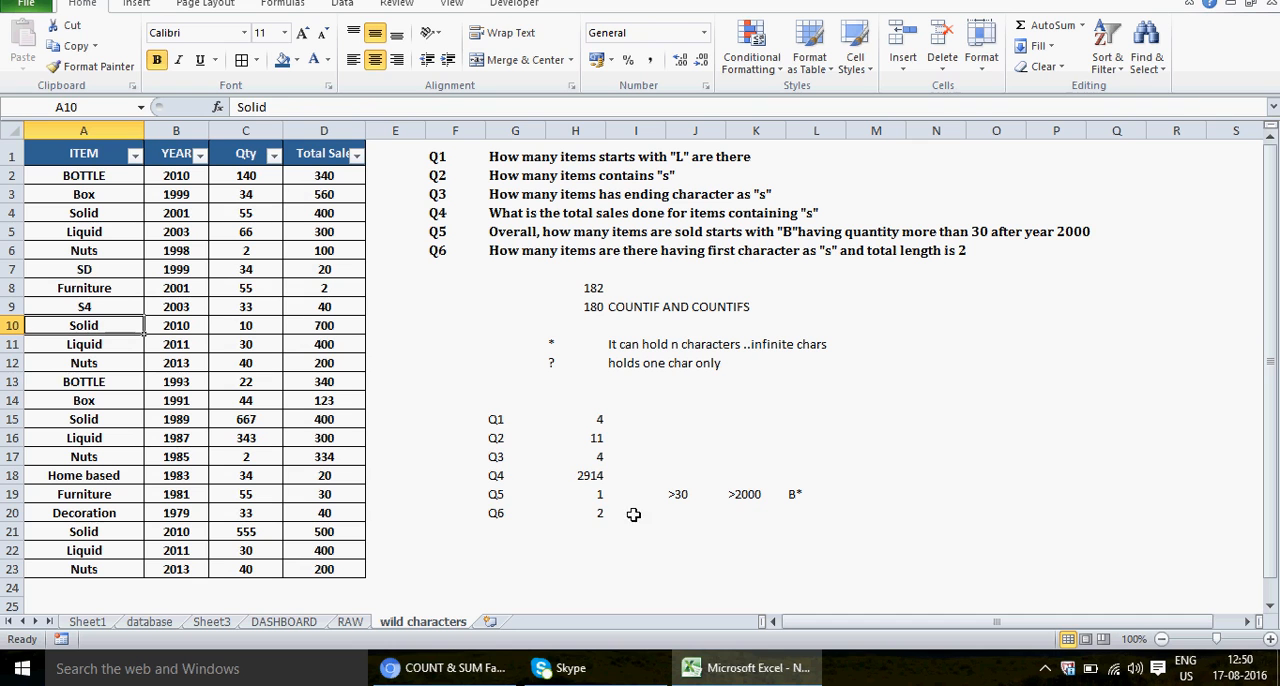
Step: Replace the item in A12 with SF as another test, and check the Q6 formula in H20
{"action": "left_click", "coordinate": [582, 516]}
{"action": "left_click", "coordinate": [117, 358]}
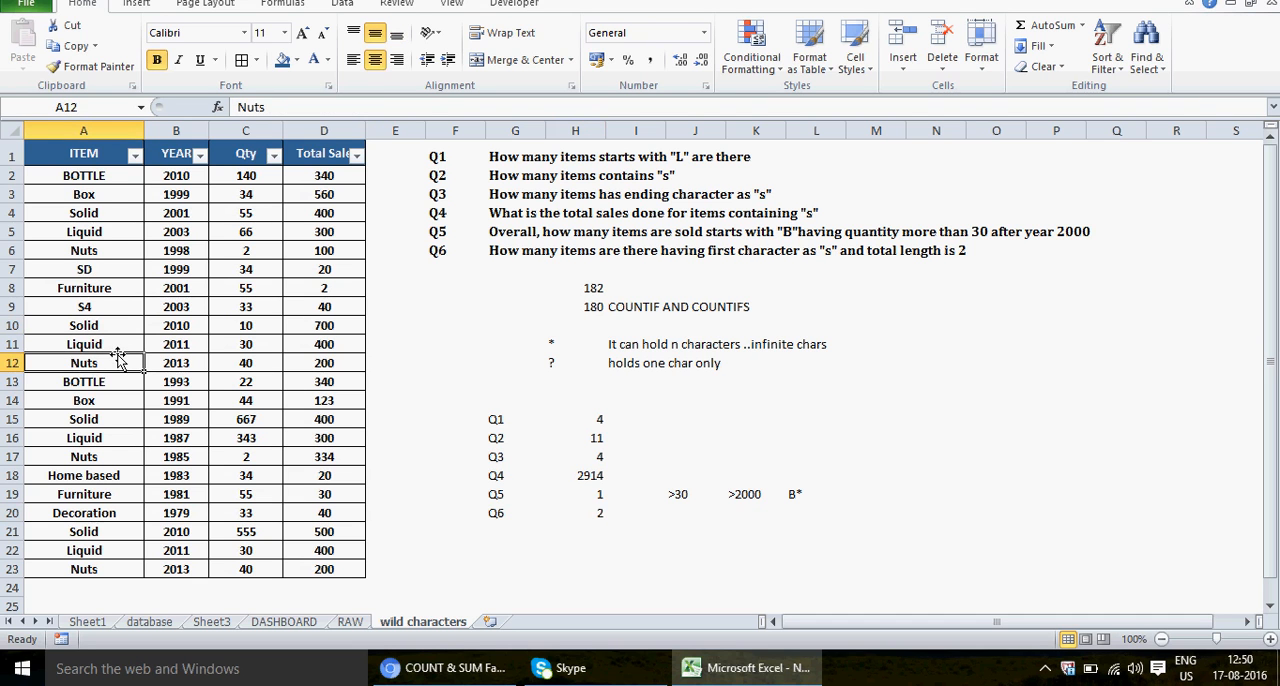
{"action": "type", "text": "SF"}
{"action": "key", "text": "Return"}
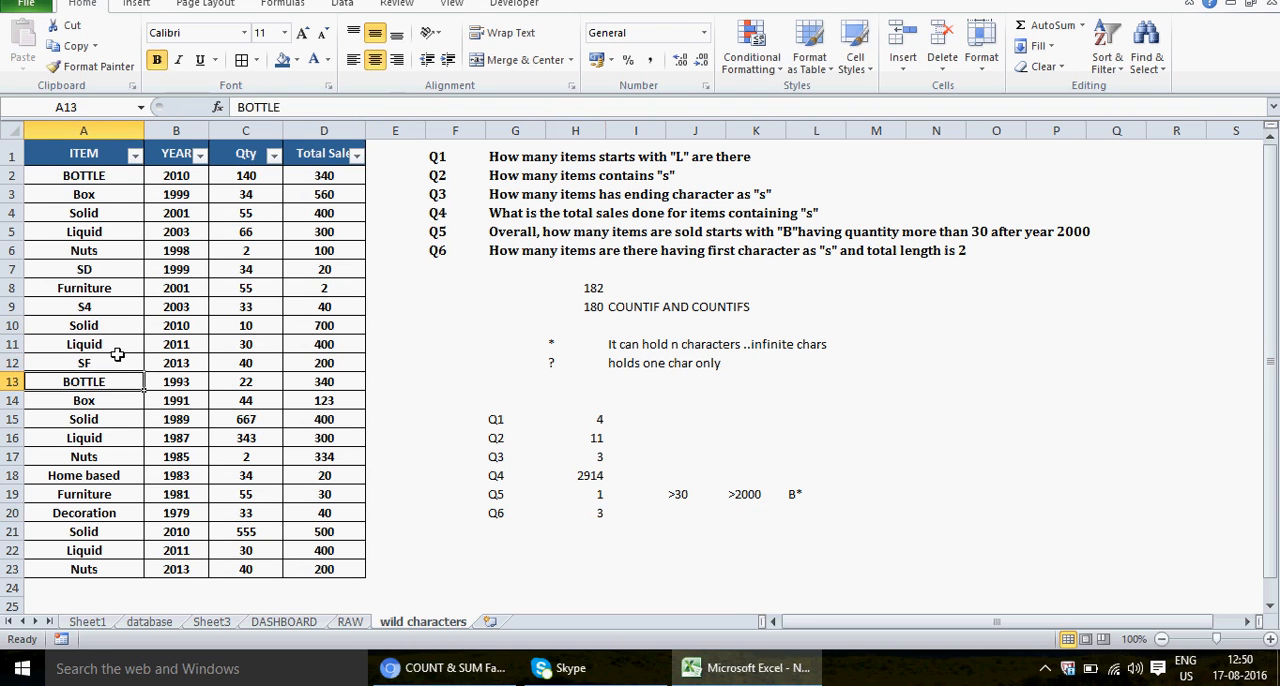
{"action": "left_click", "coordinate": [600, 513]}
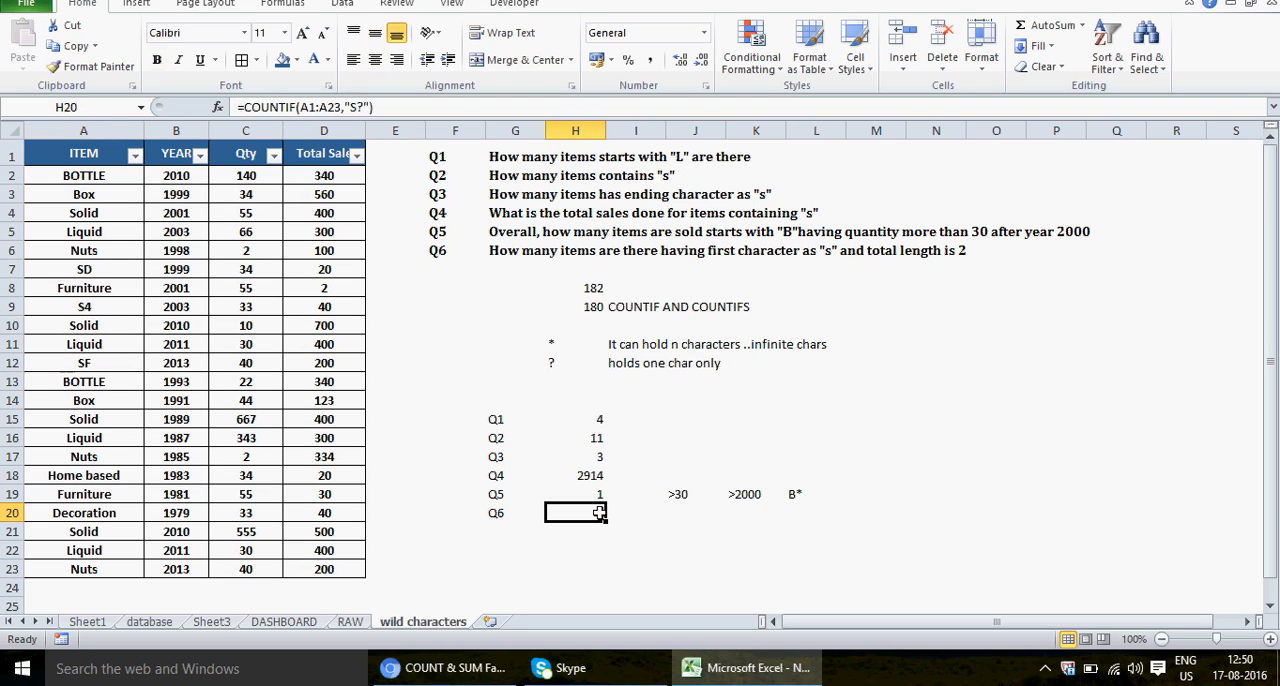